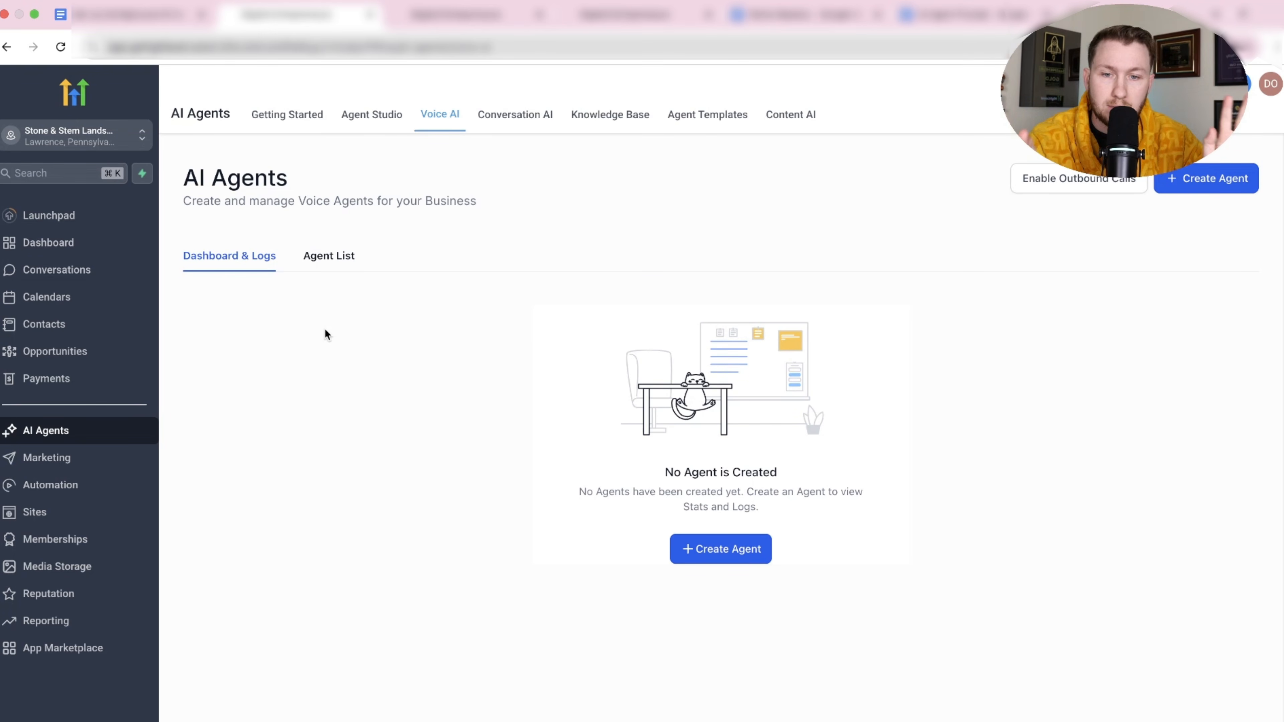
Check the empty Voice AI agent list, then switch to the Prospect Accounts tab.
click(334, 268)
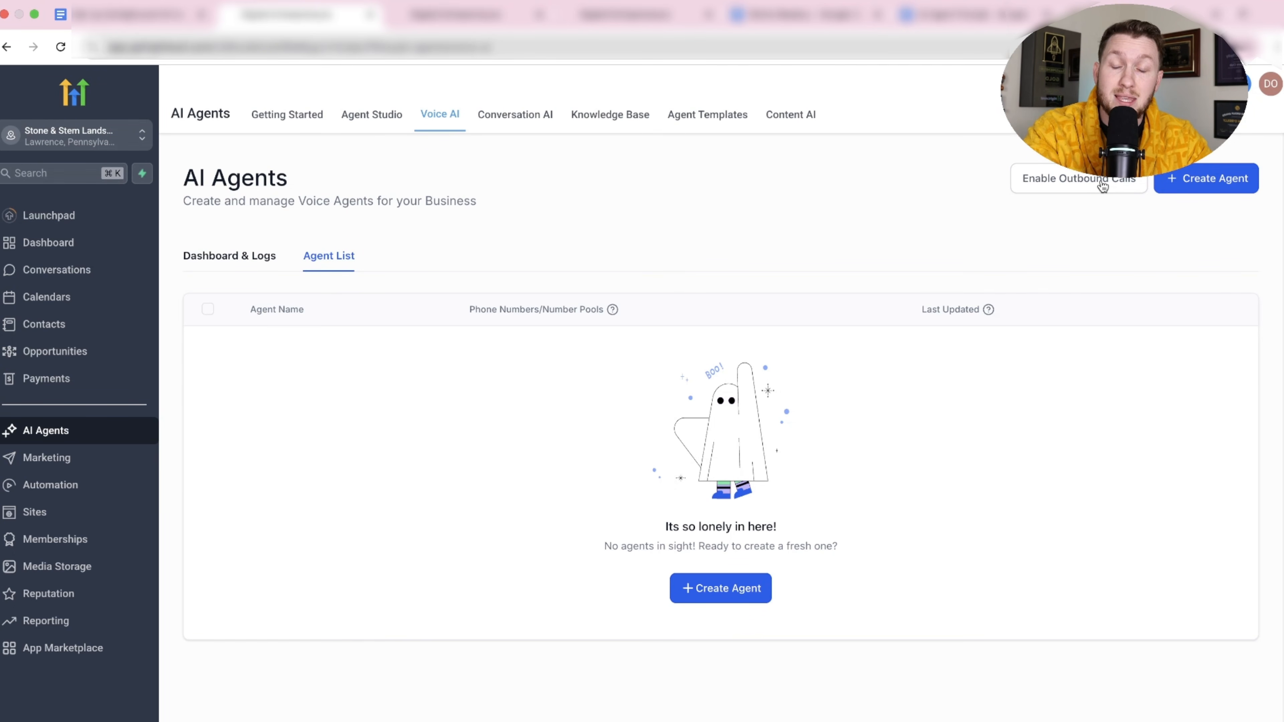
click(450, 15)
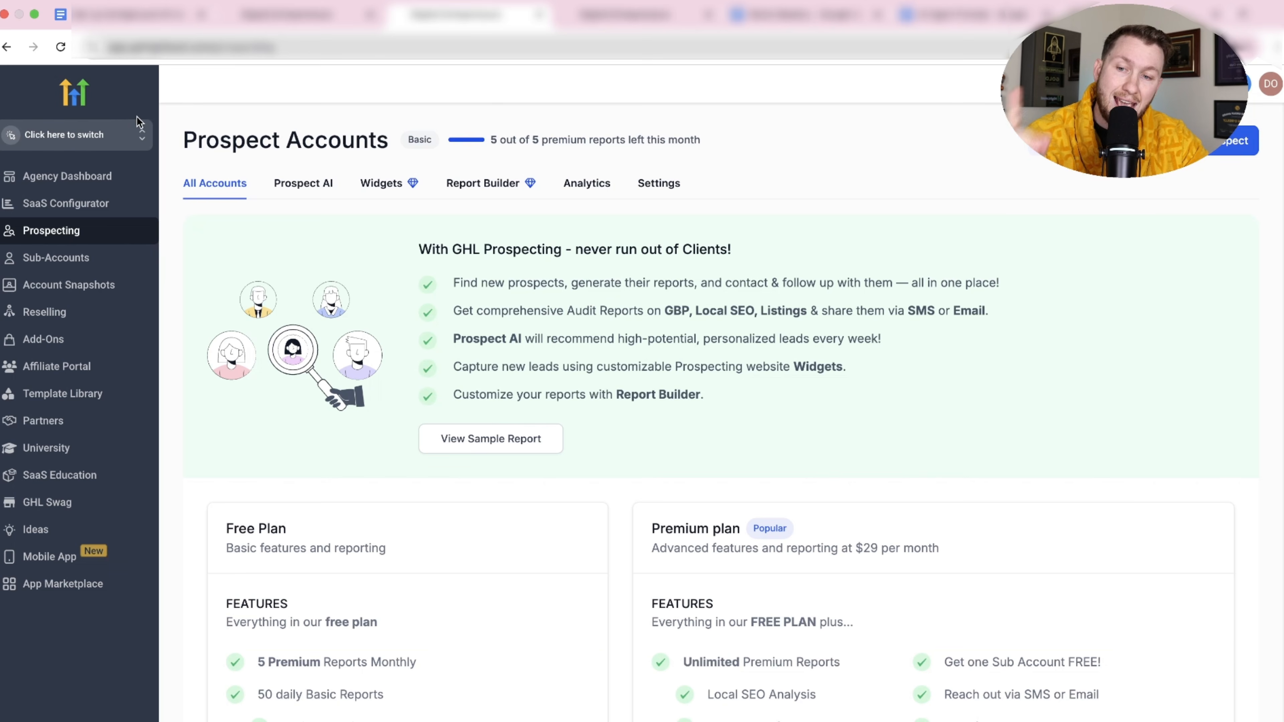
Review the sub-account Labs beta features matching 'voice', then return to the AI Agents tab.
click(89, 648)
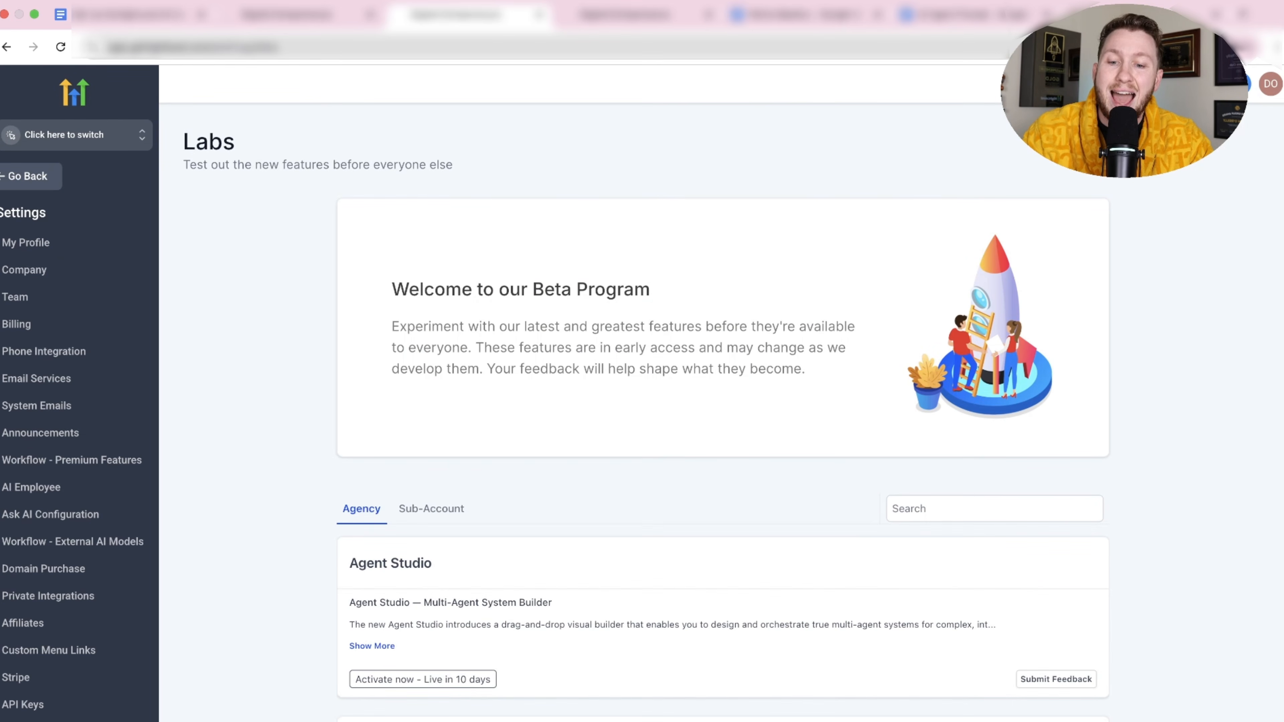
click(433, 509)
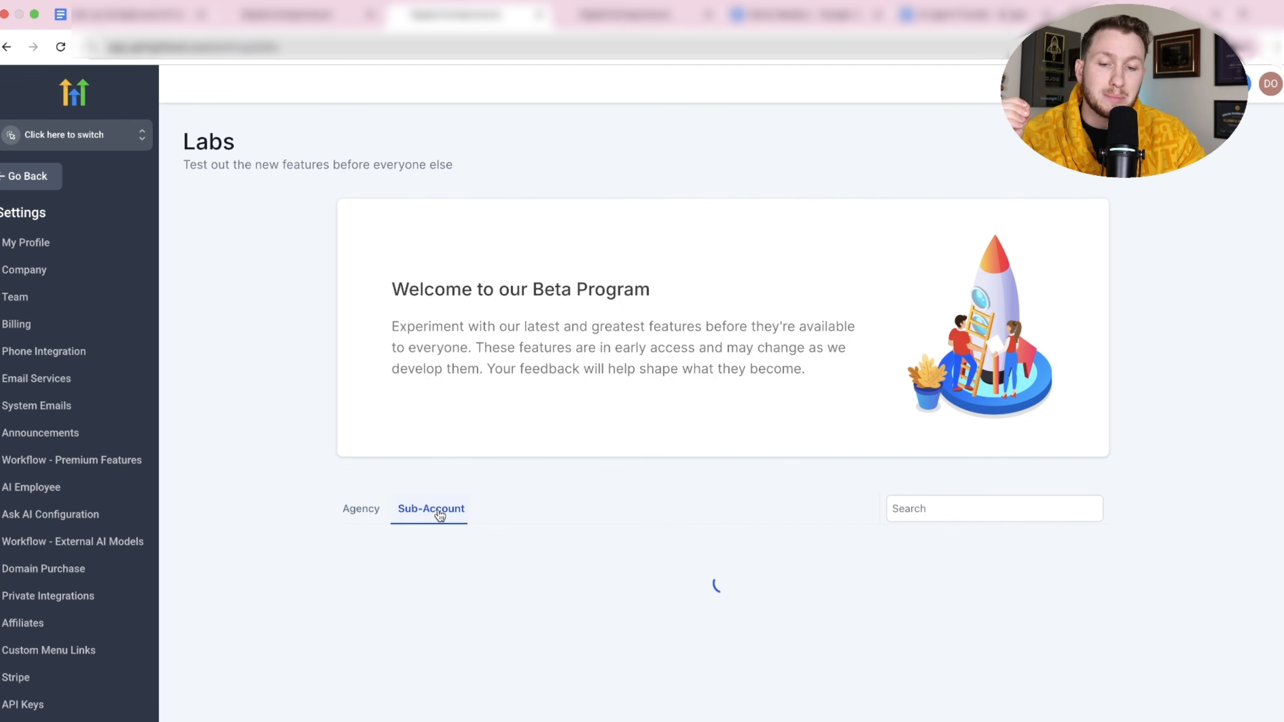
click(959, 511)
text(voice)
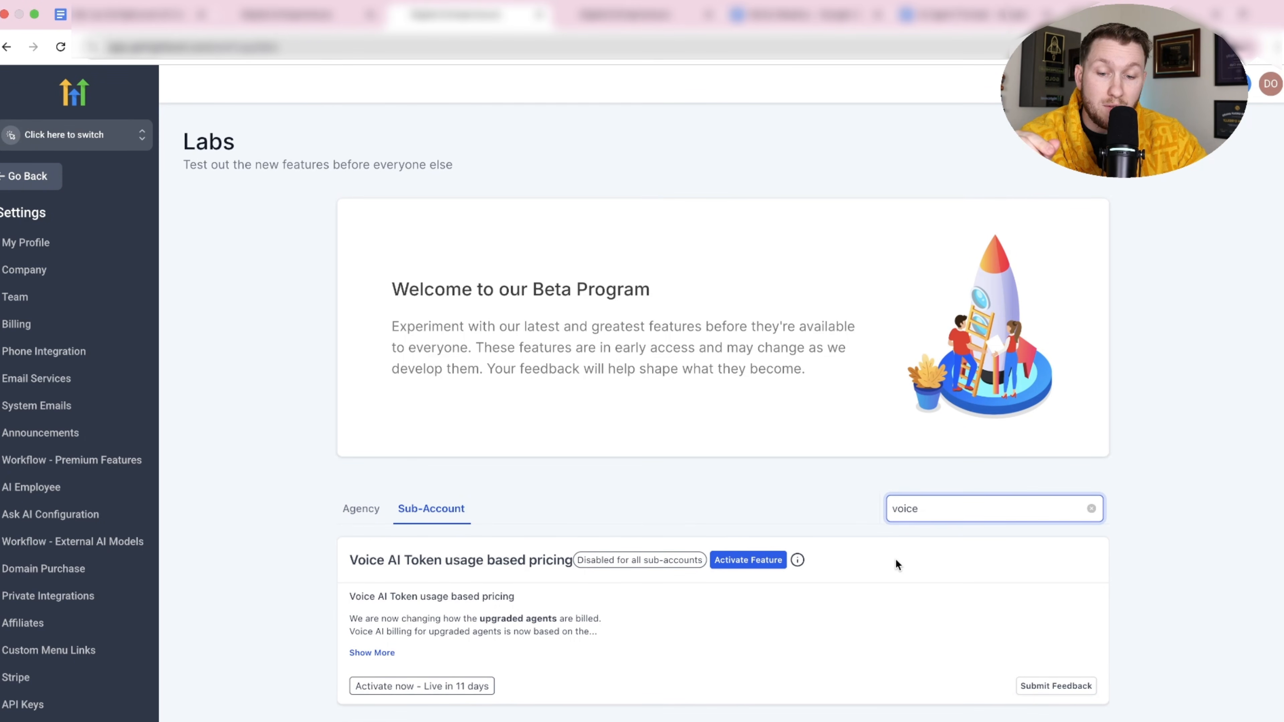
scroll(894, 562, down, 8)
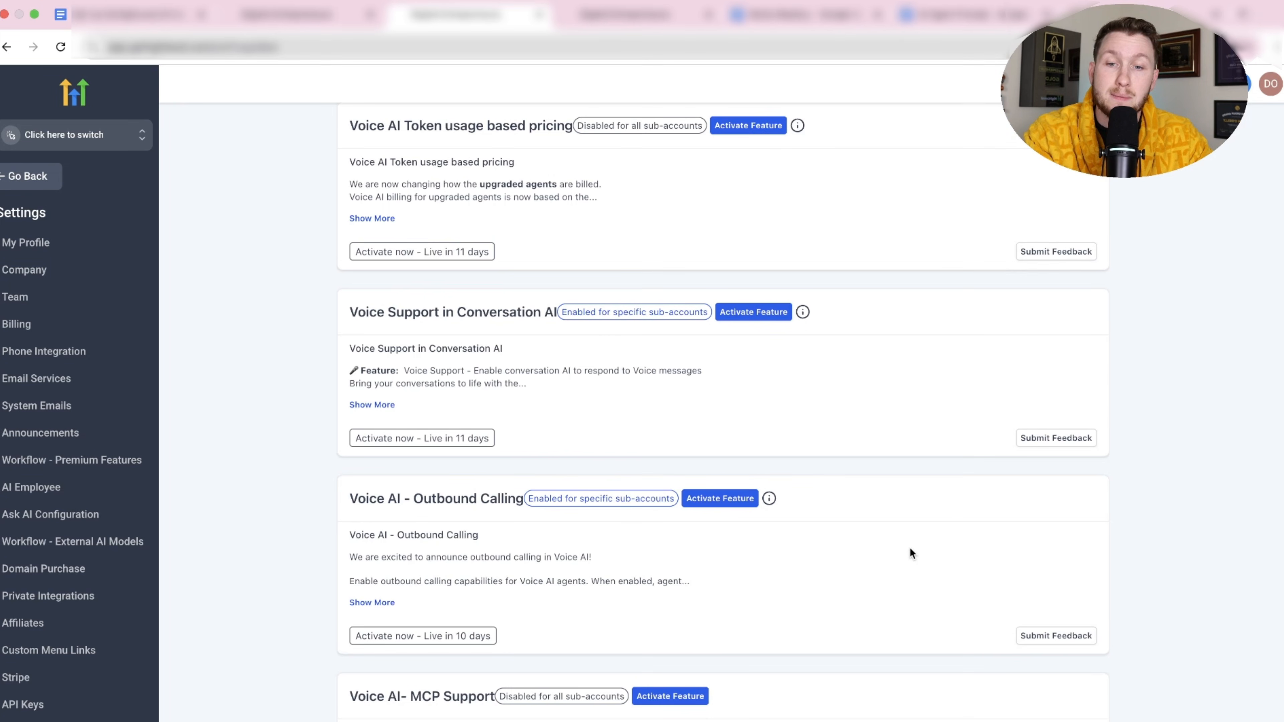
click(331, 18)
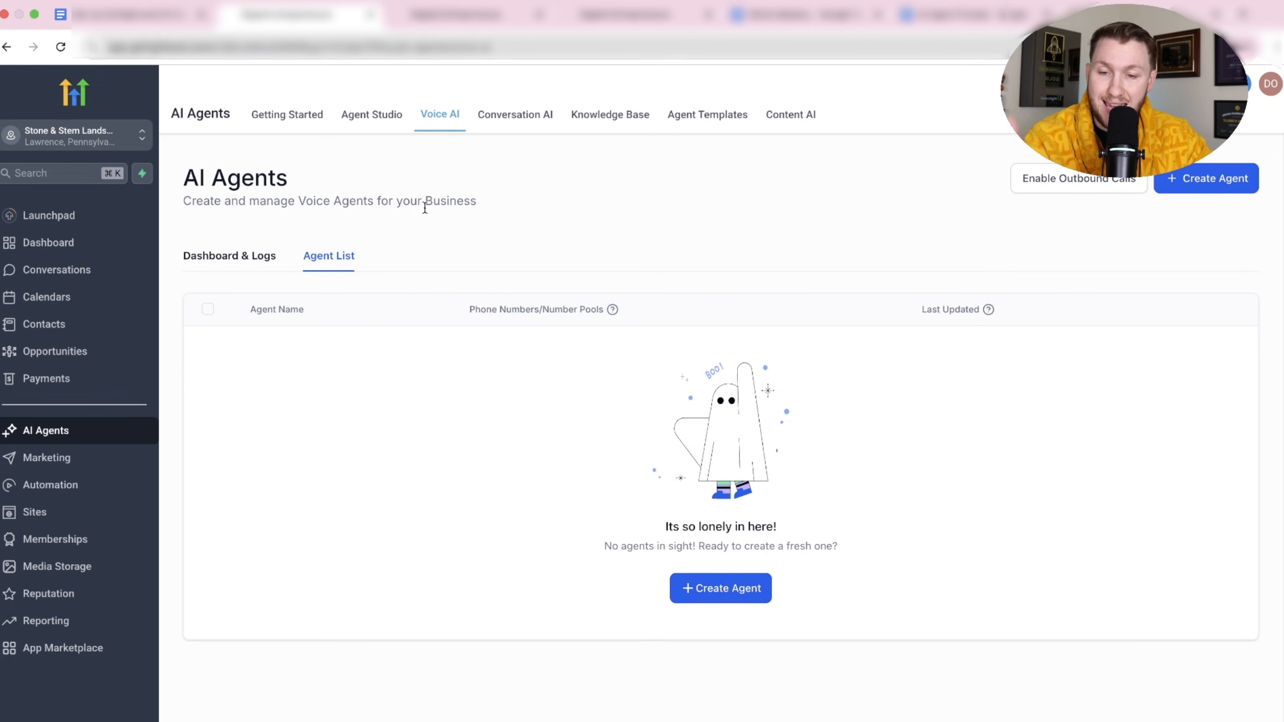
Create a custom voice agent, renaming 'My Agent 893' to 'Rebecca' and keeping English.
click(745, 596)
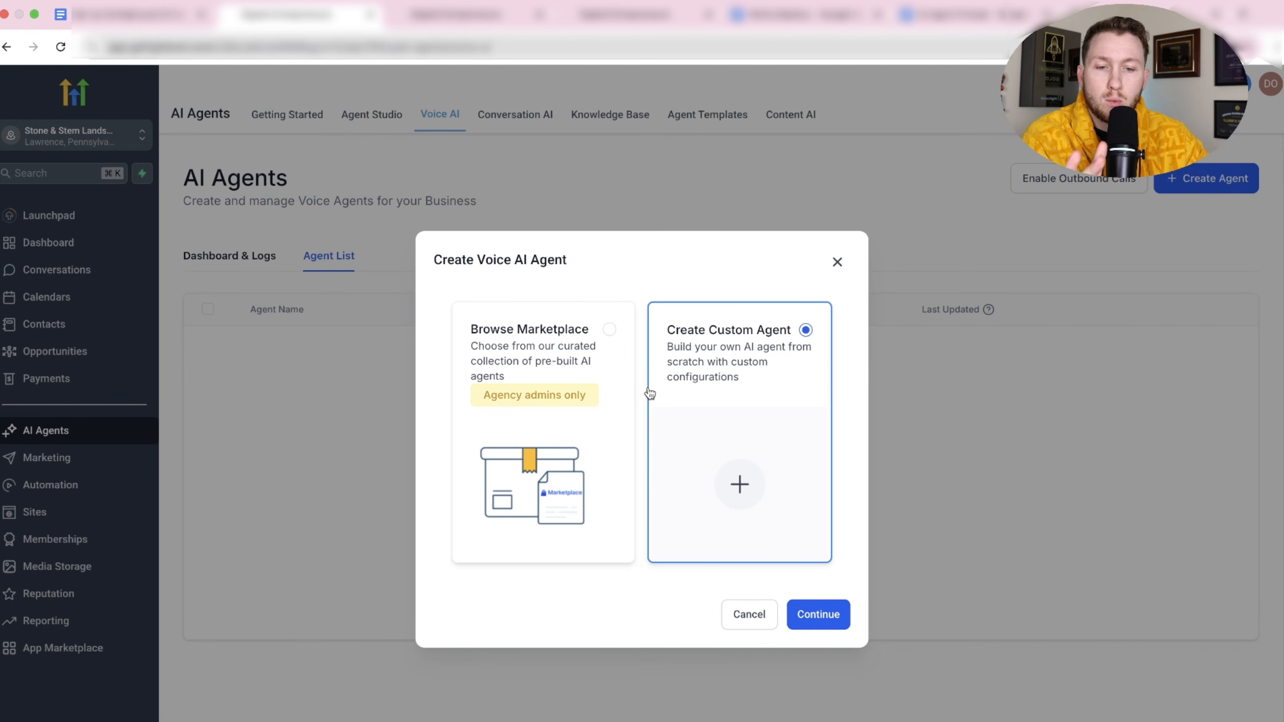
click(817, 612)
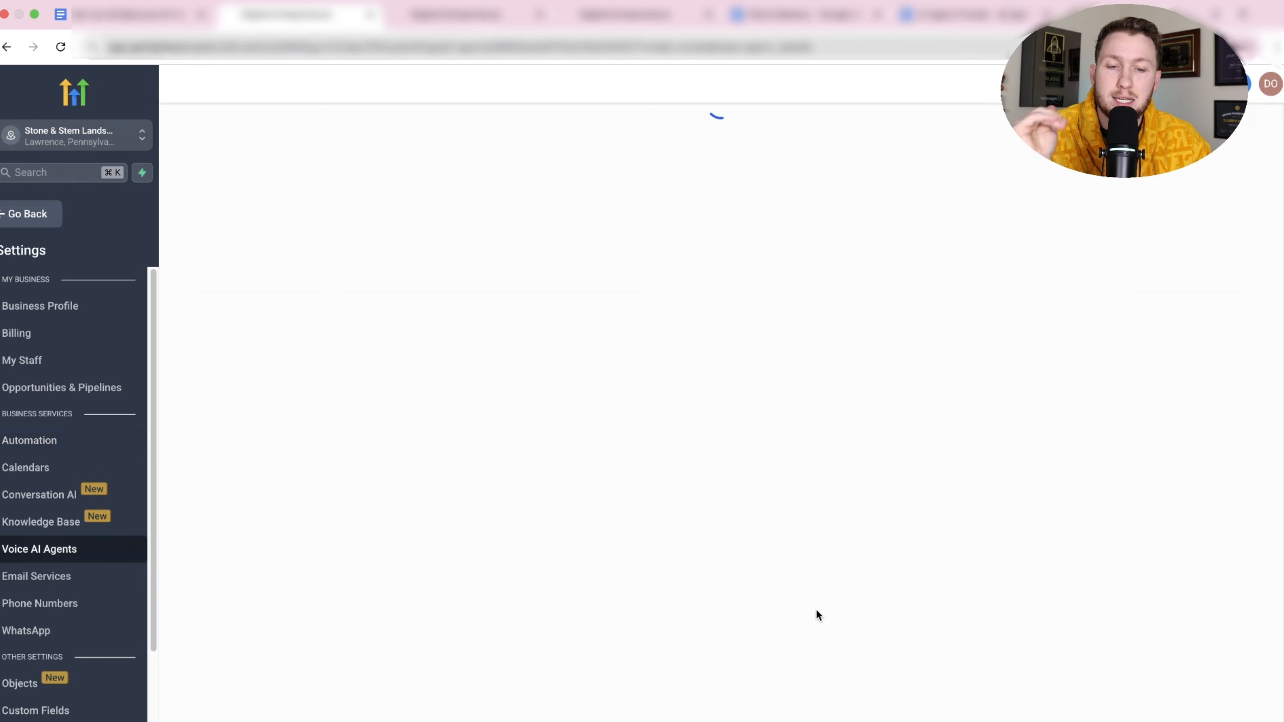
click(531, 443)
drag(532, 442, 439, 441)
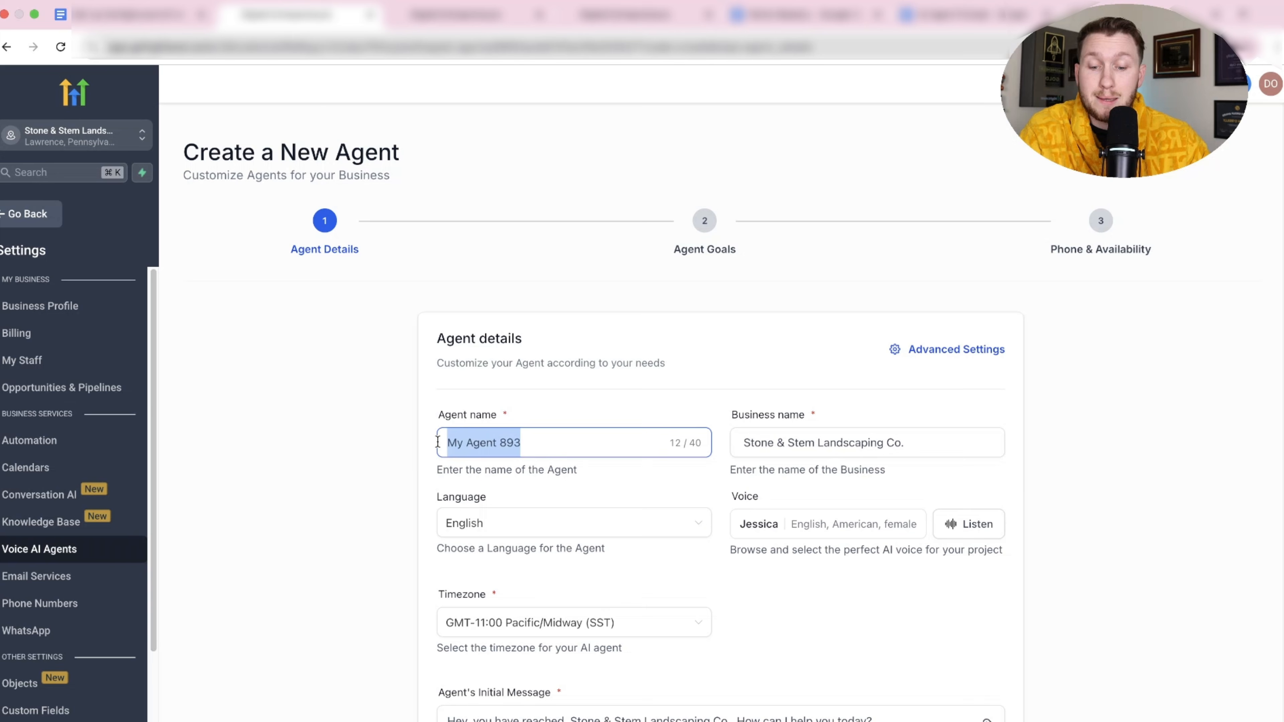
text(Rebecca)
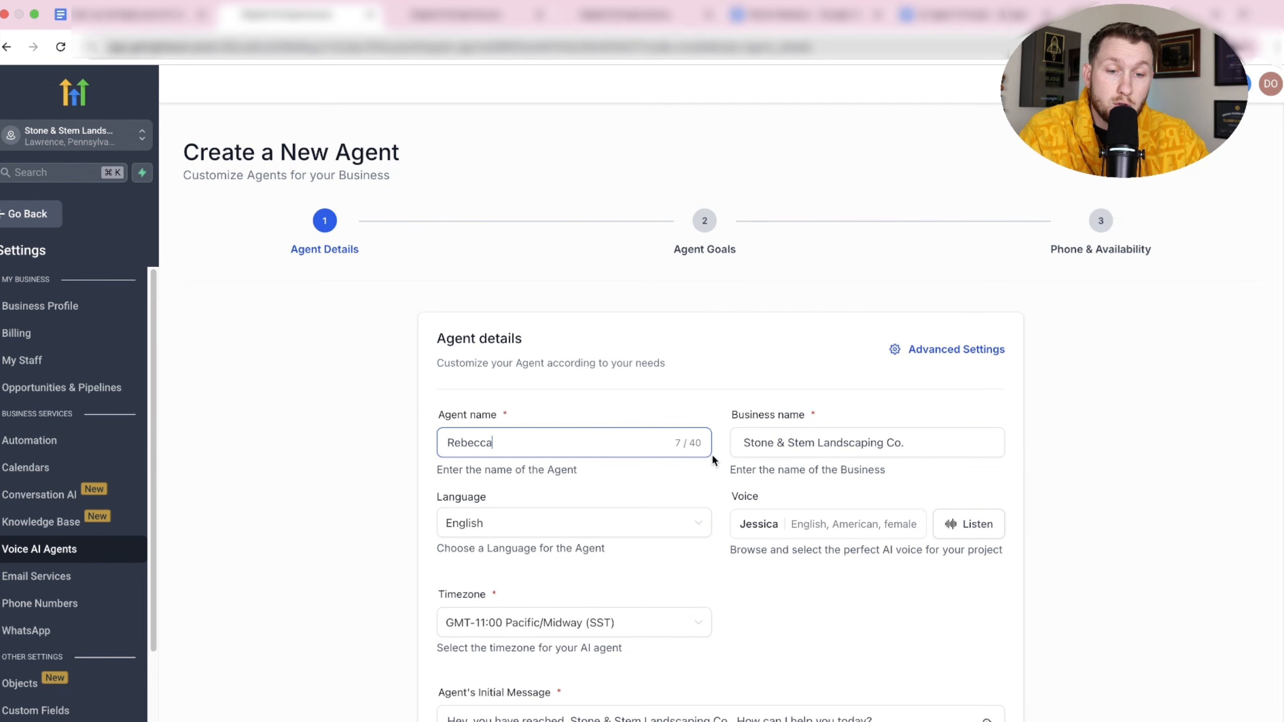
click(681, 523)
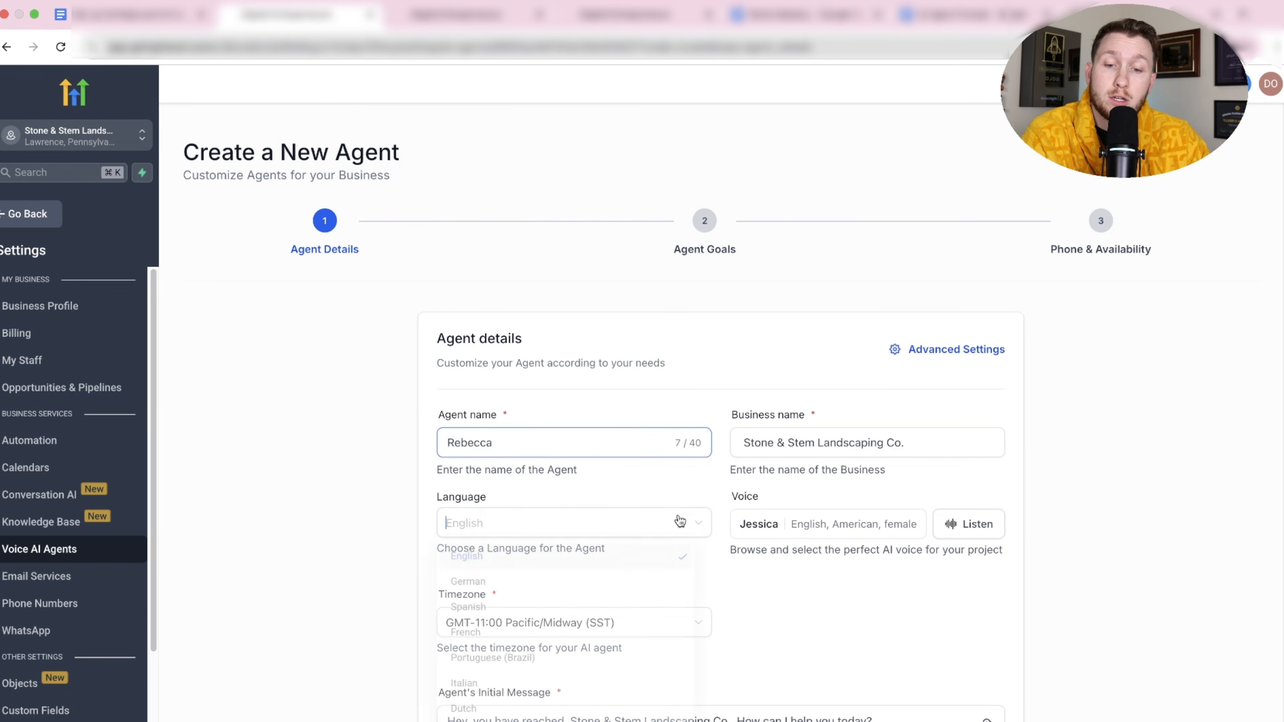
click(621, 488)
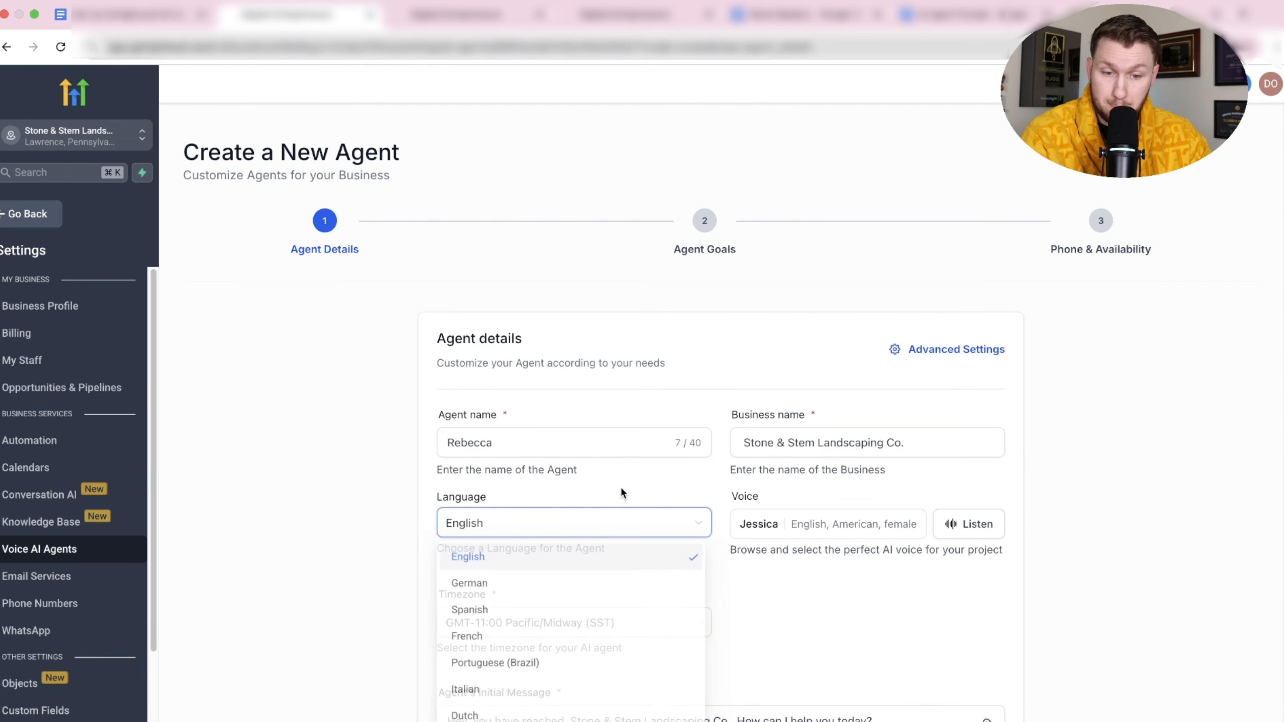
Preview the Autumn Veil, Christopher, Chill Phil VF, Dakota H, Declan Sage, Clyde, Hope and Isla voices.
click(851, 524)
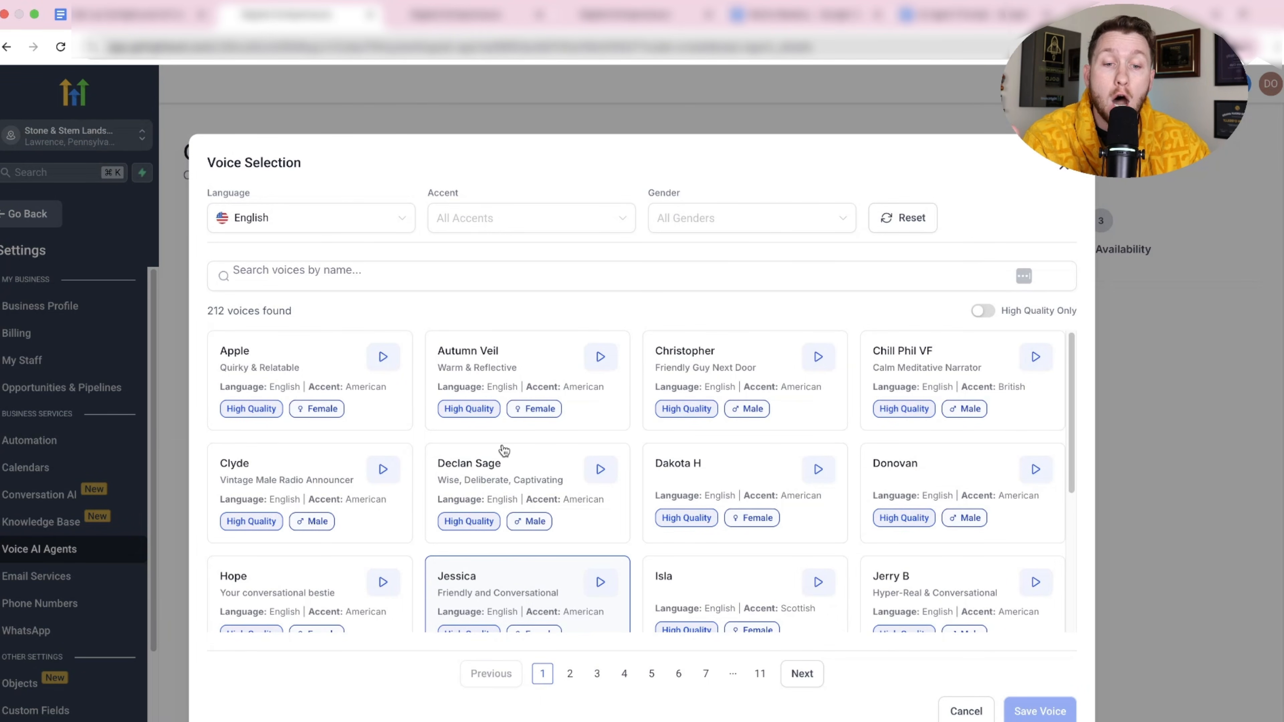
scroll(505, 455, down, 5)
scroll(523, 465, up, 5)
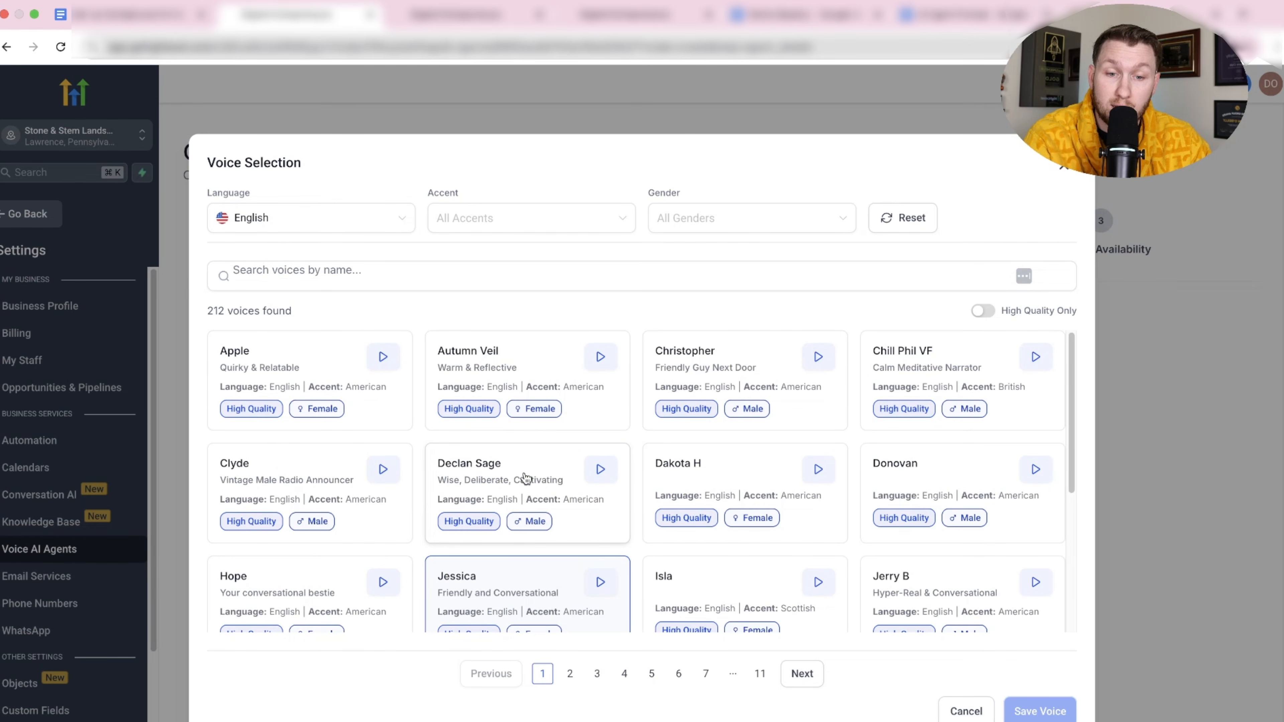
click(600, 360)
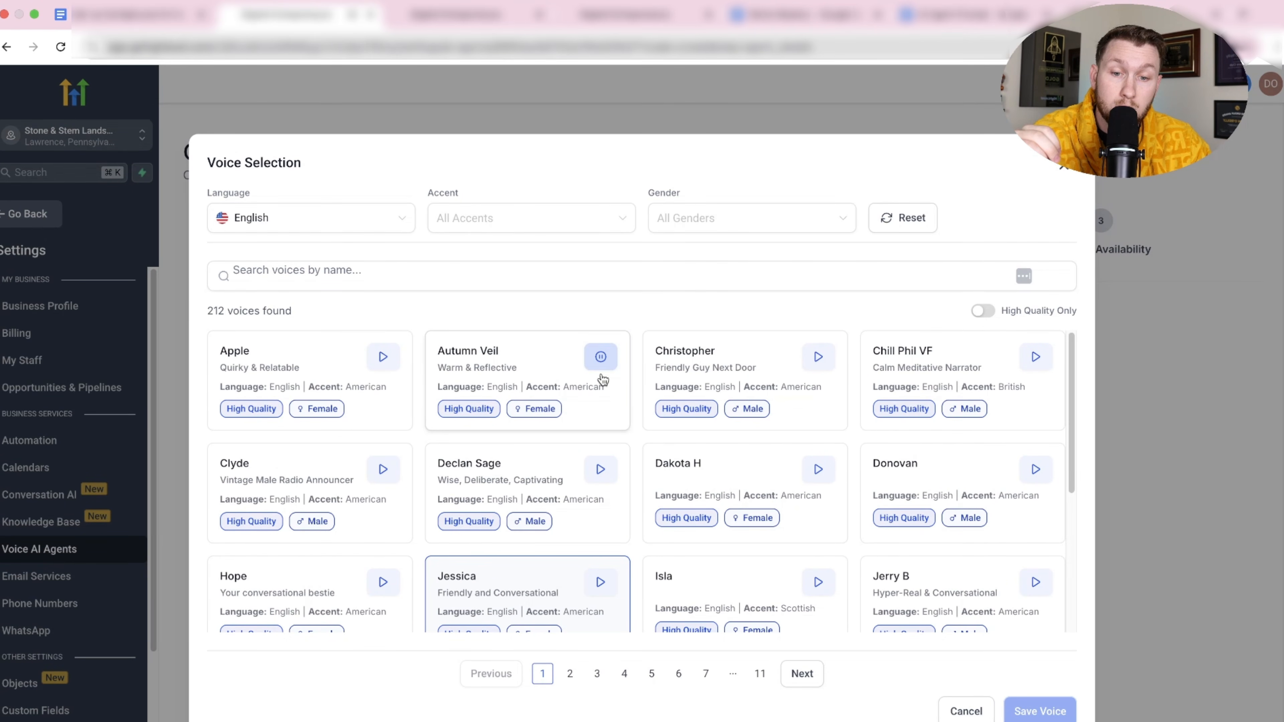
click(817, 359)
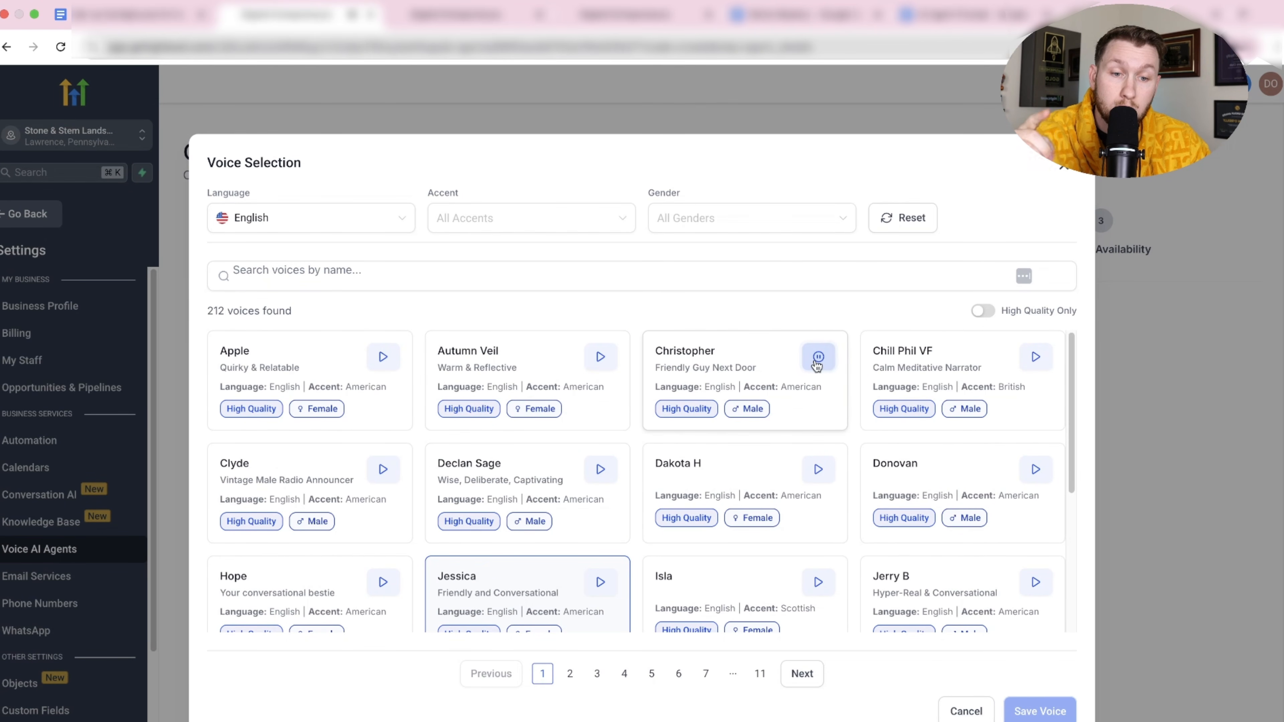
click(1036, 358)
click(817, 470)
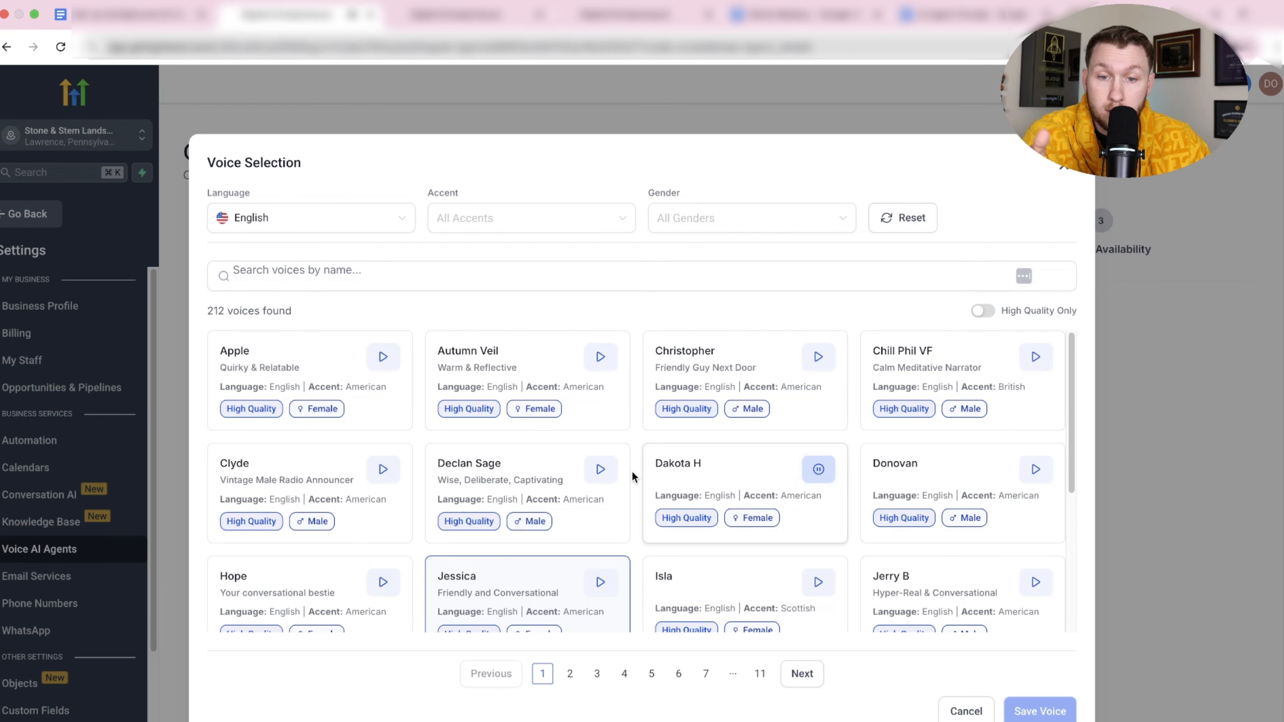
click(600, 470)
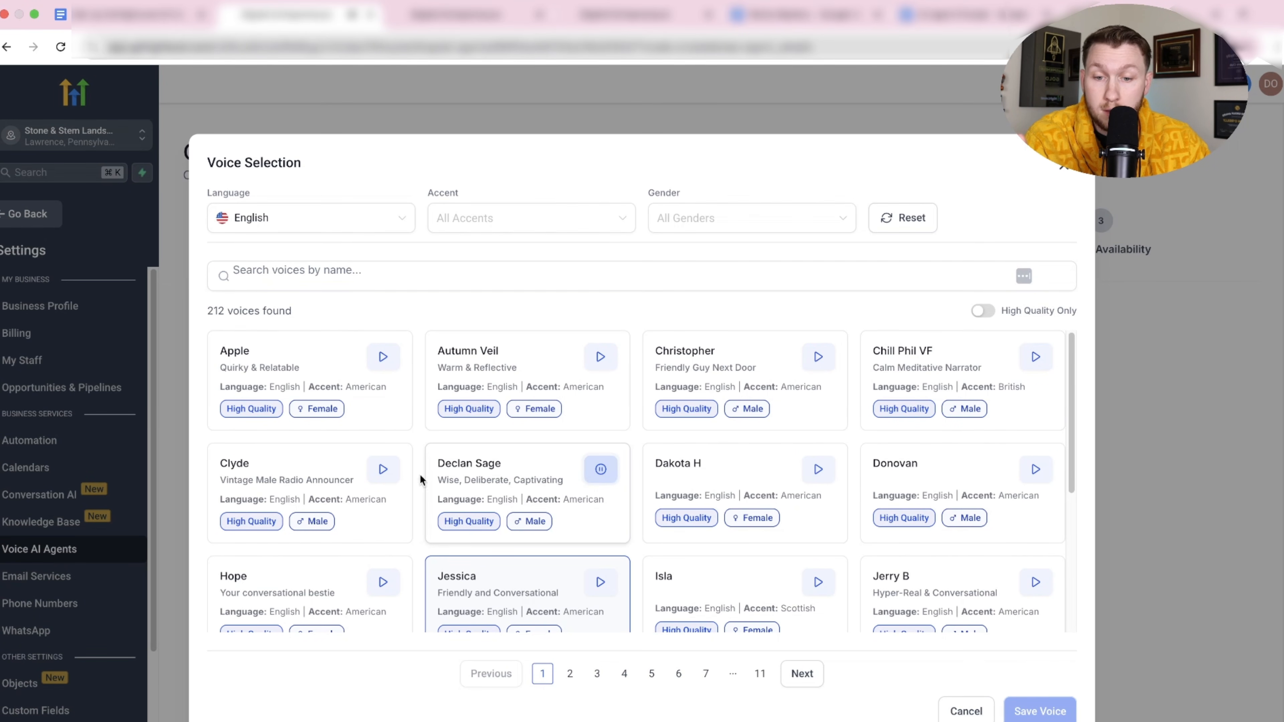
click(381, 471)
click(382, 587)
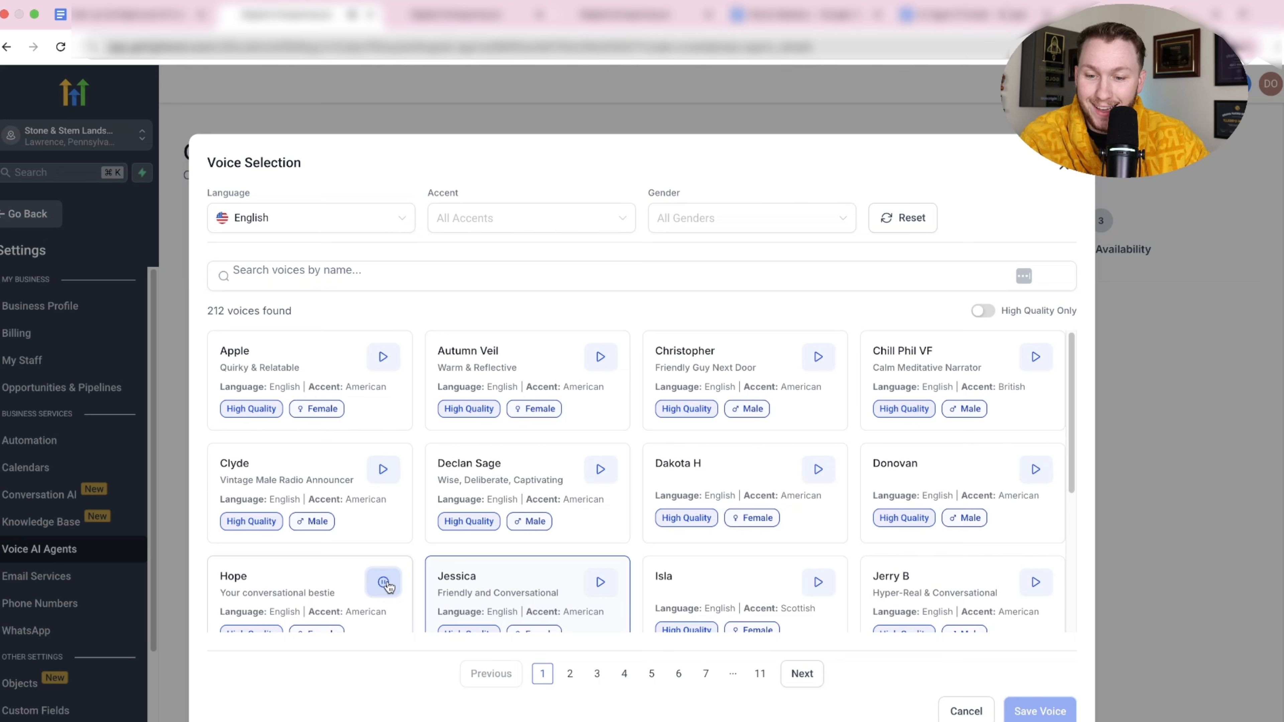
click(827, 586)
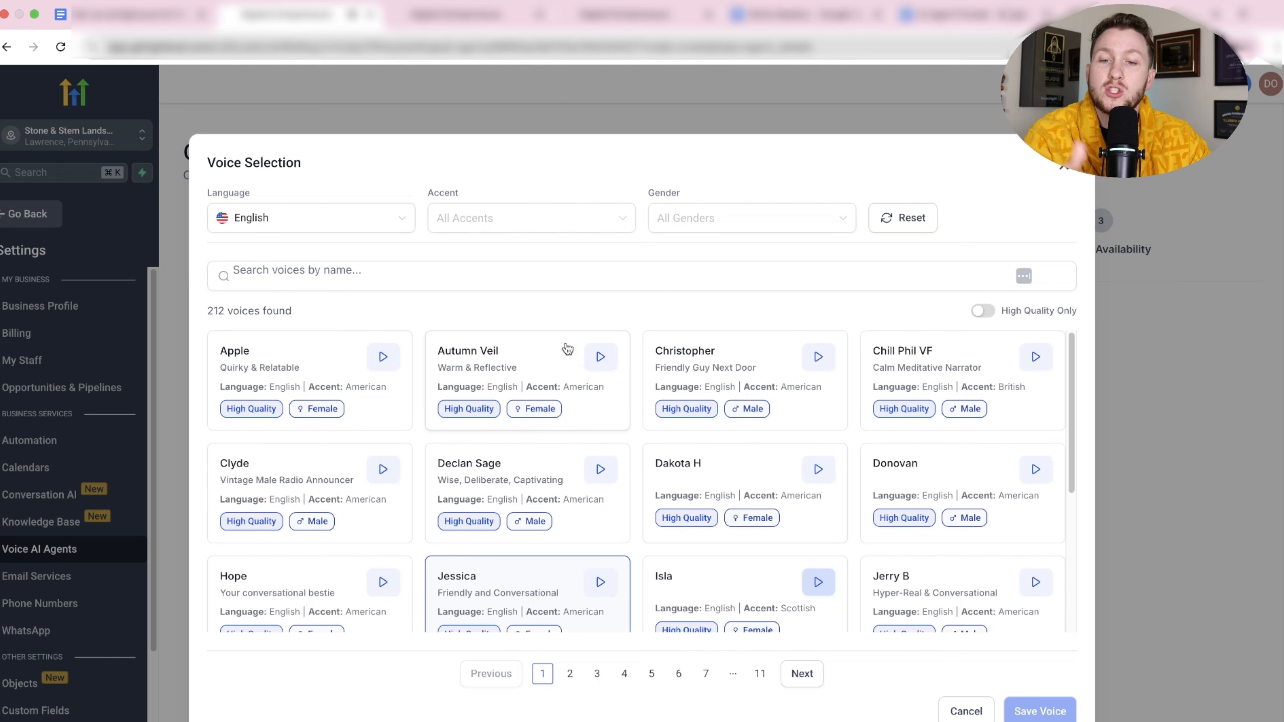
Check the accent and gender filters and preview Dakota H, Declan Sage, Lee and Russell.
click(544, 218)
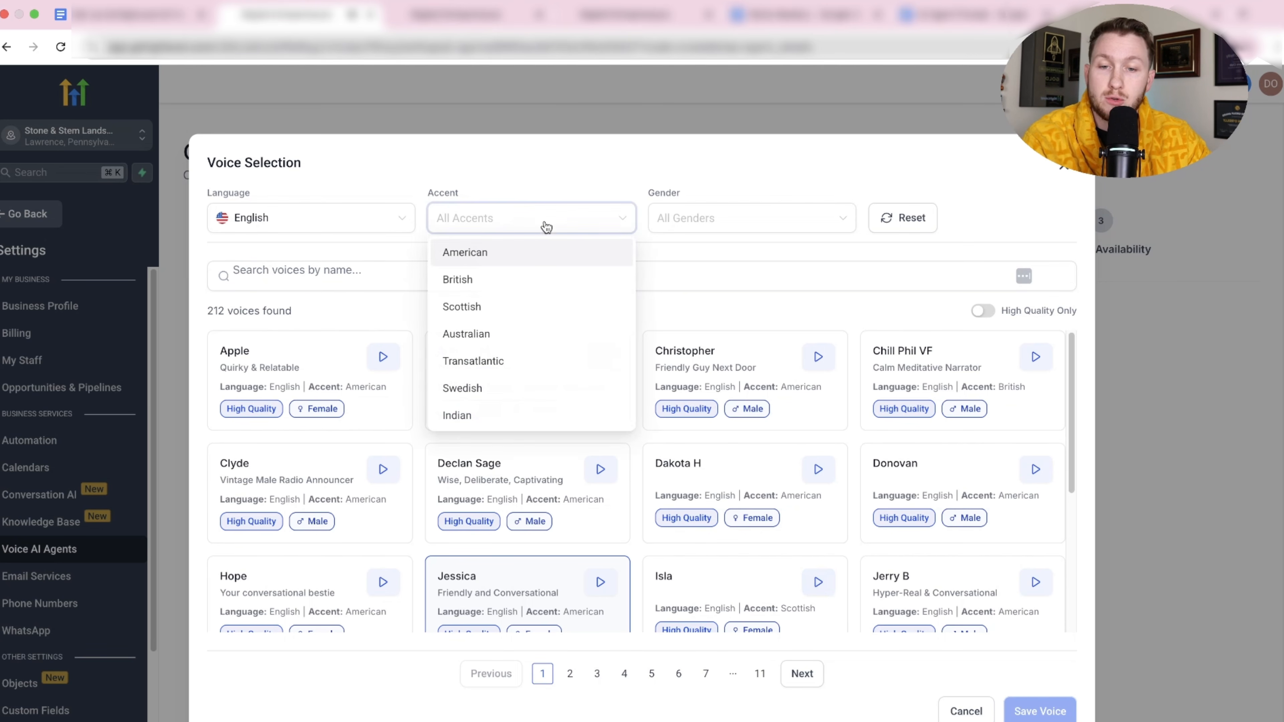
click(709, 225)
click(839, 183)
scroll(805, 488, down, 5)
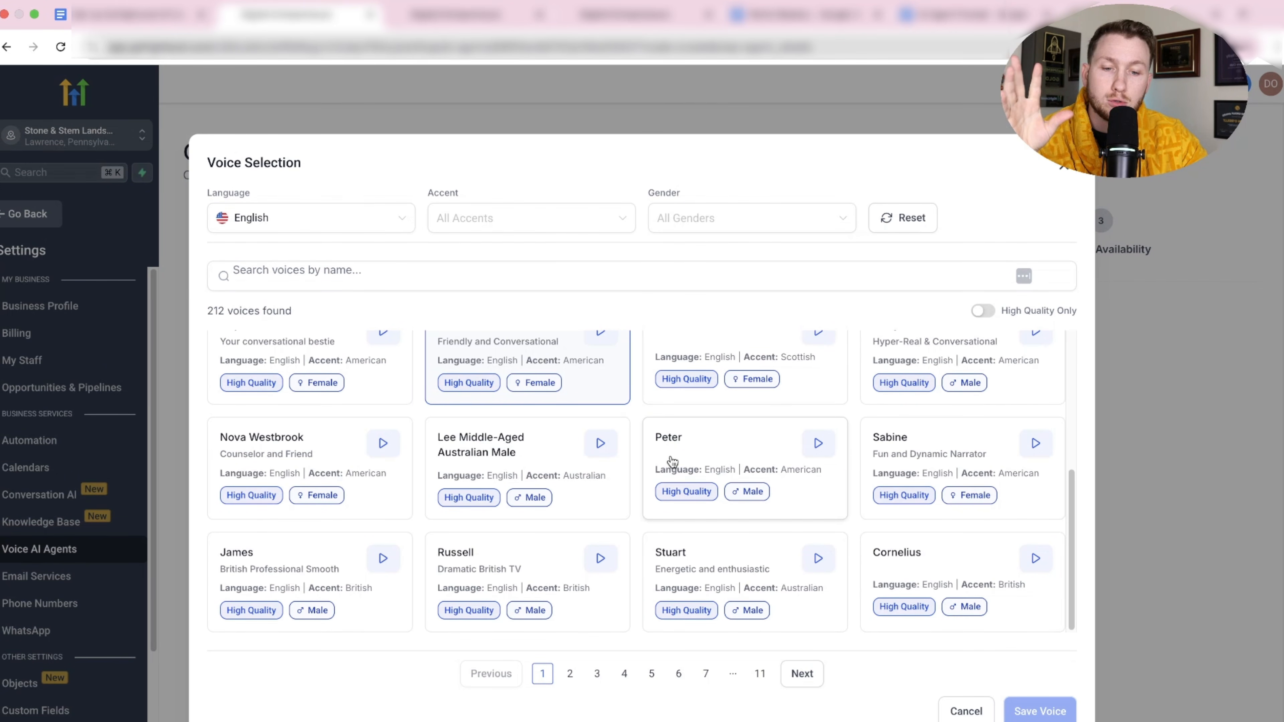
scroll(646, 476, up, 5)
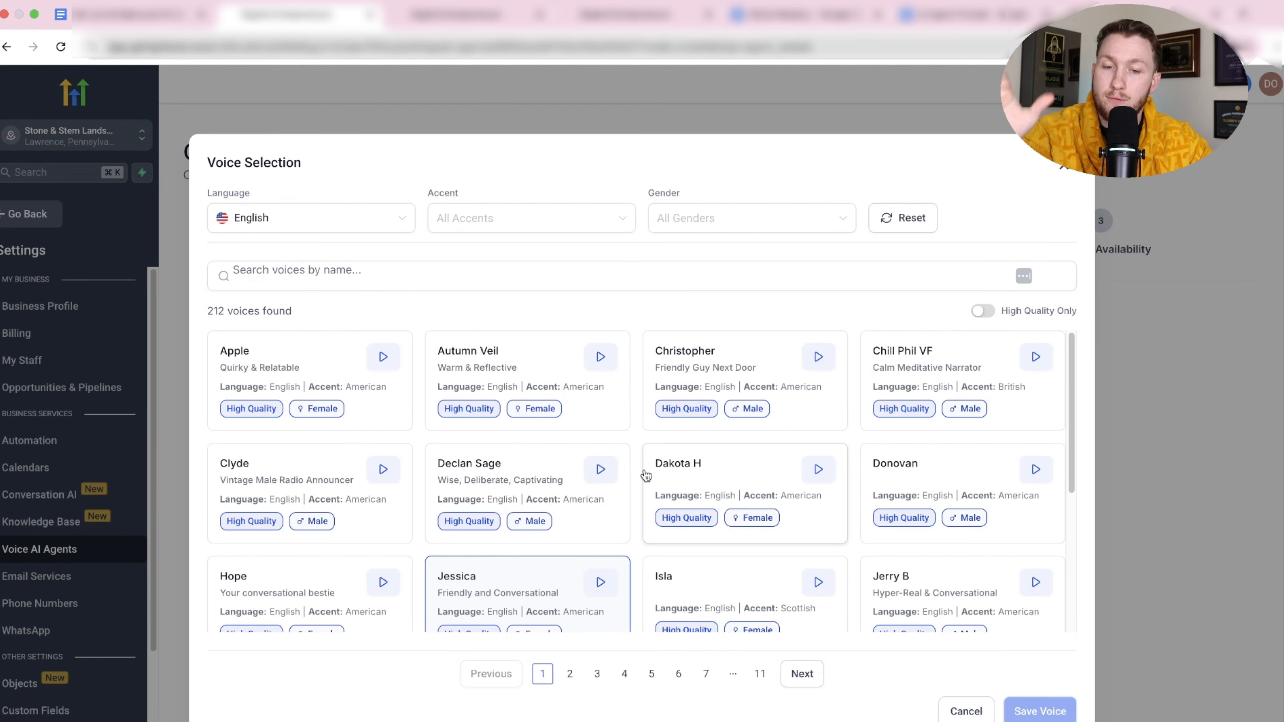
scroll(702, 501, down, 5)
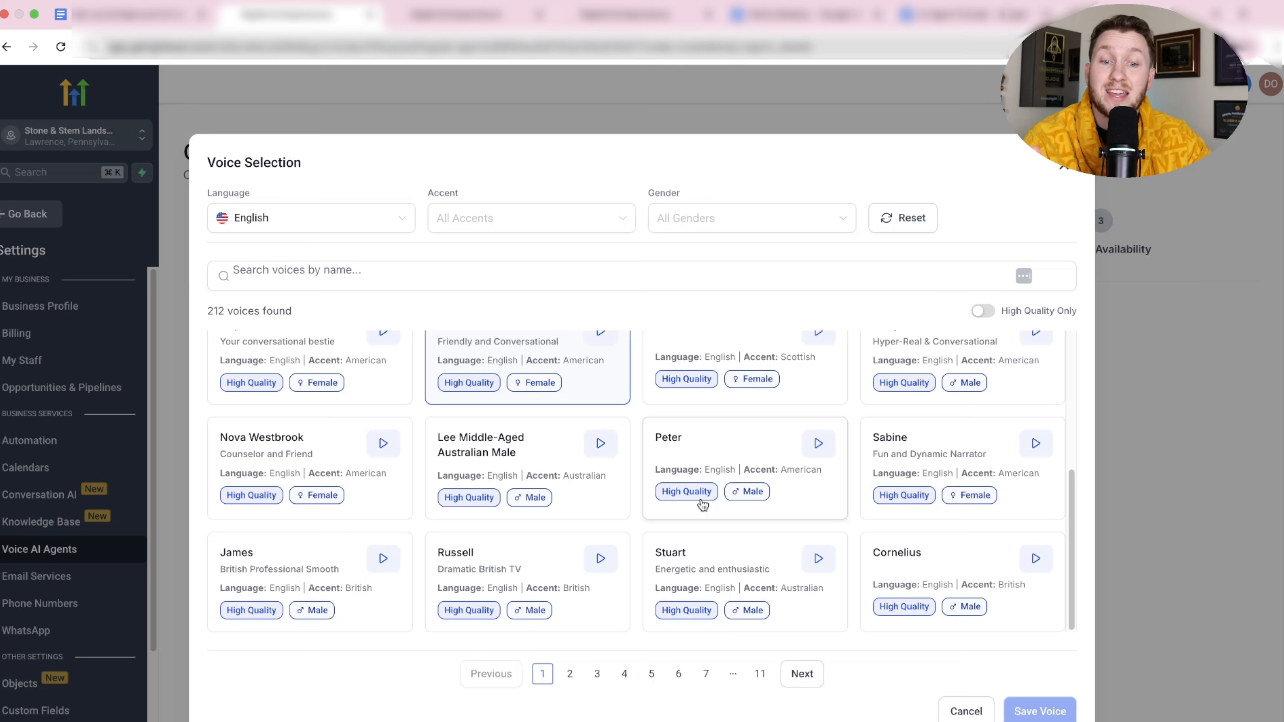
scroll(727, 473, up, 5)
click(829, 472)
click(605, 476)
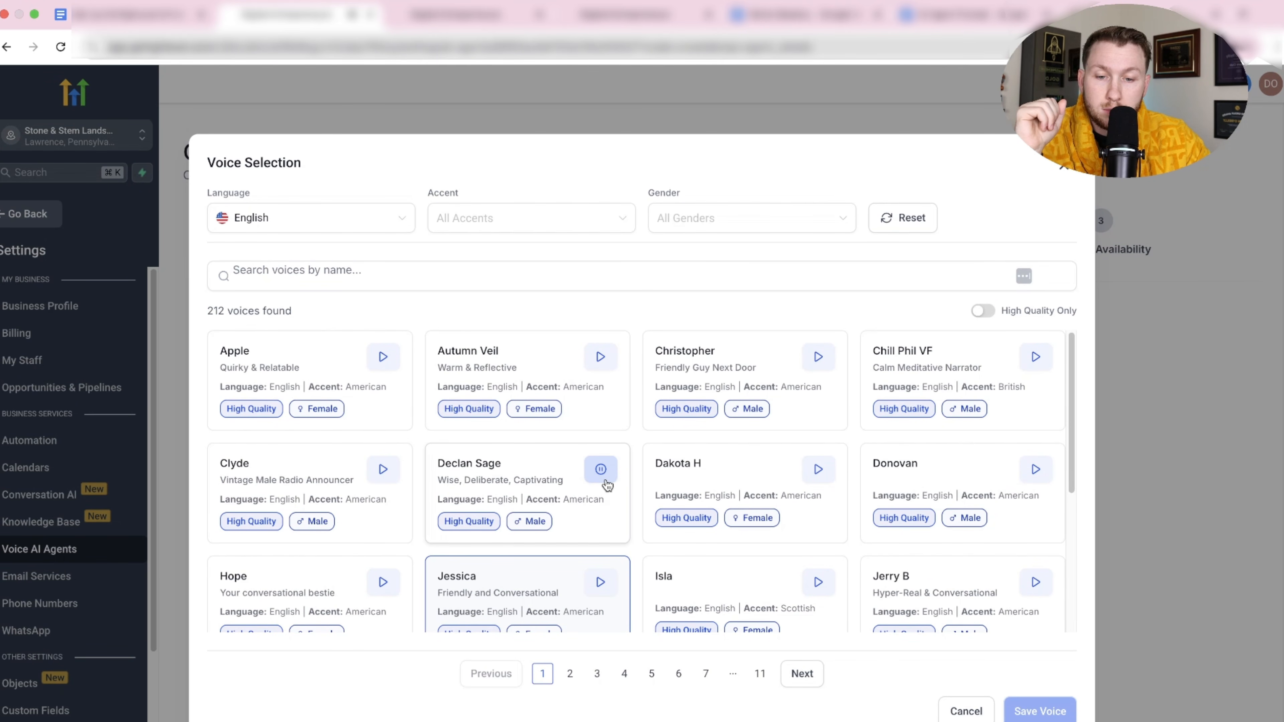
scroll(447, 520, down, 5)
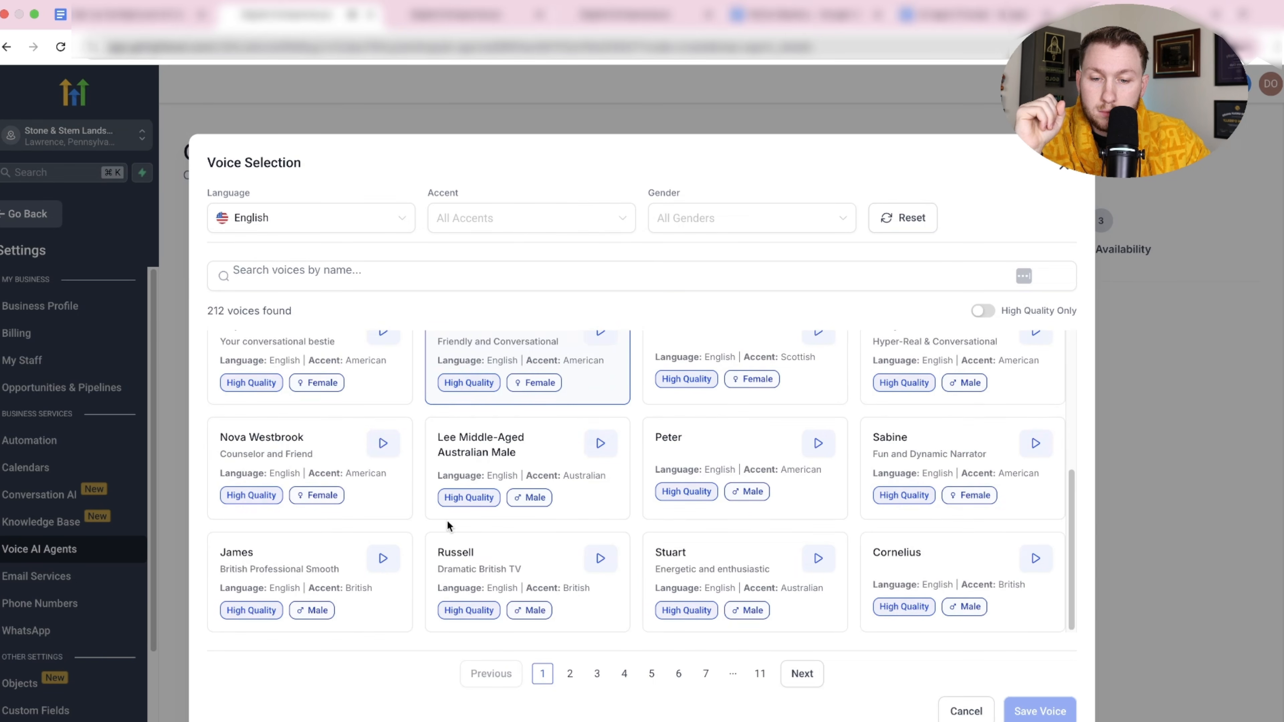
click(601, 443)
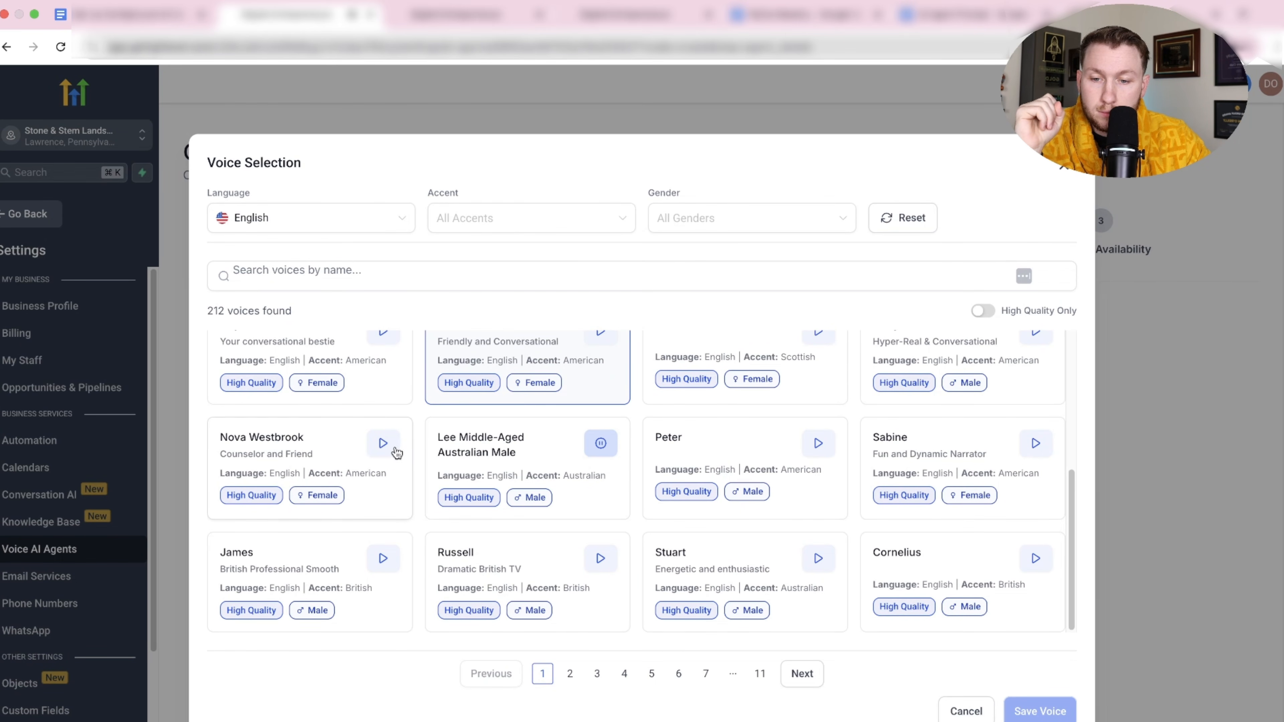
click(601, 559)
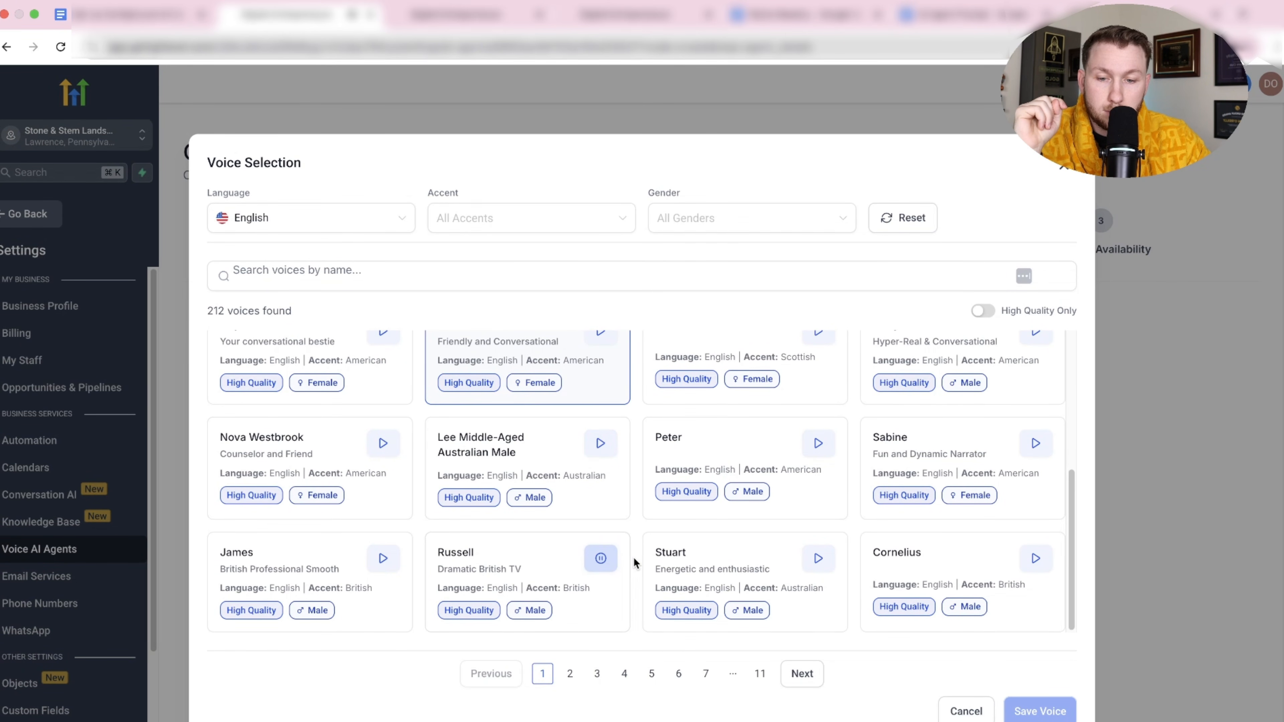
scroll(633, 556, up, 5)
Filter to female voices and save Hope as Rebecca's voice.
click(841, 217)
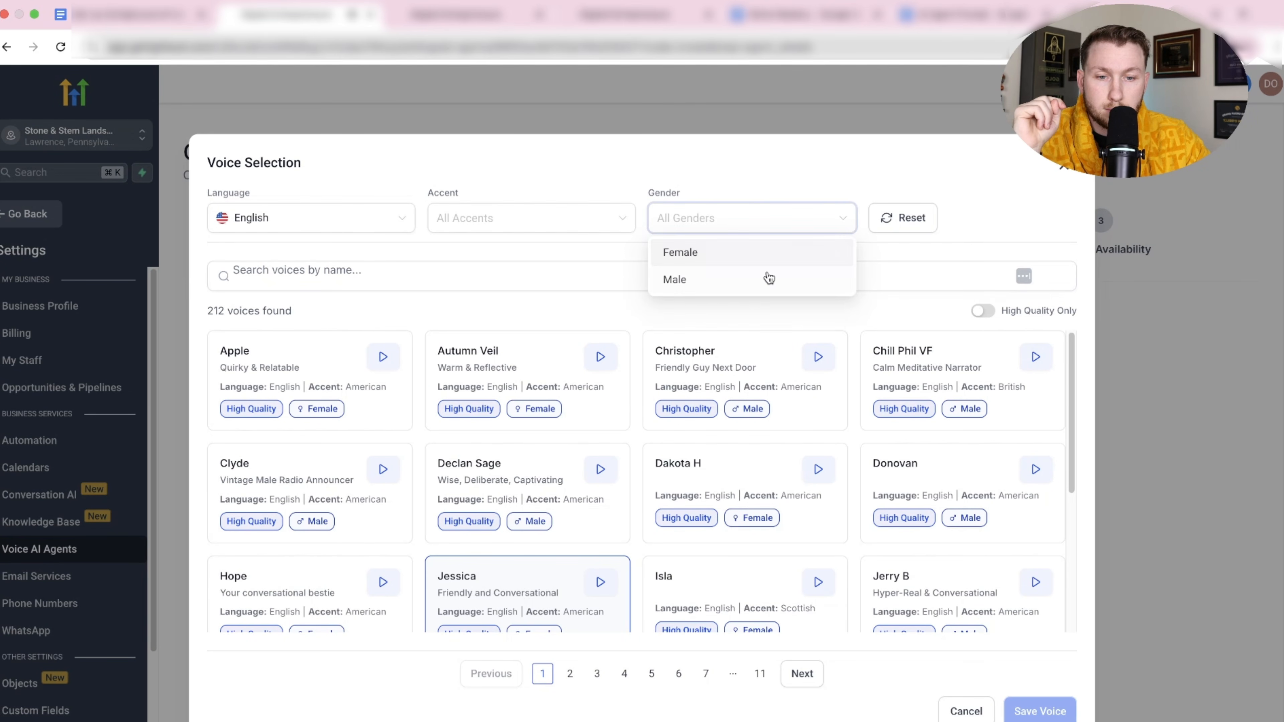
click(763, 256)
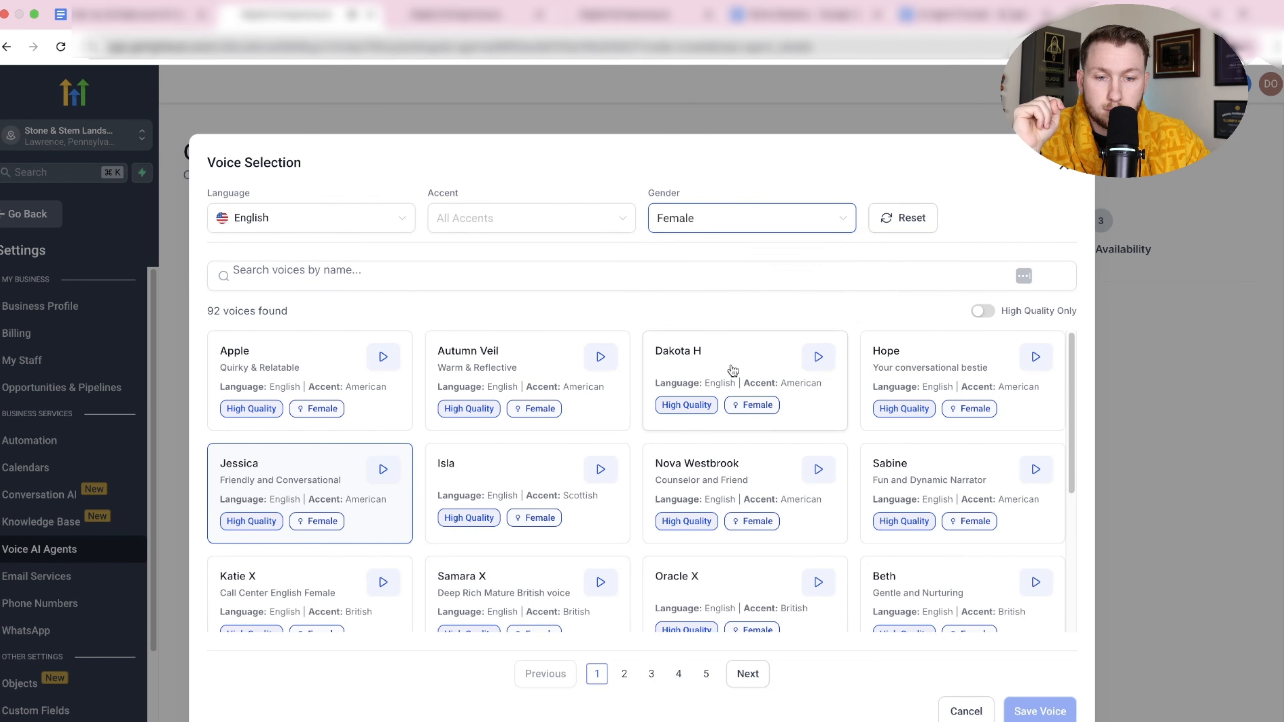
click(1035, 355)
click(1057, 710)
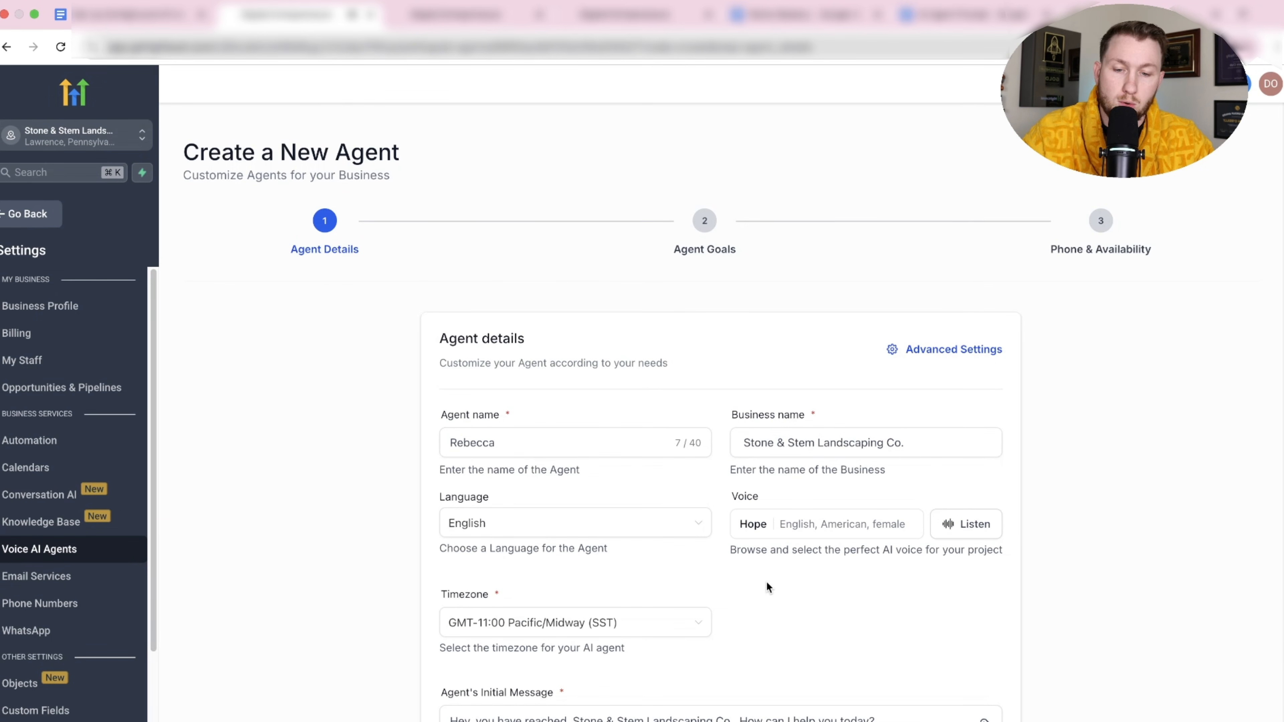
Keep the Pacific/Midway timezone and the default greeting, then open Advanced Settings.
scroll(766, 582, down, 3)
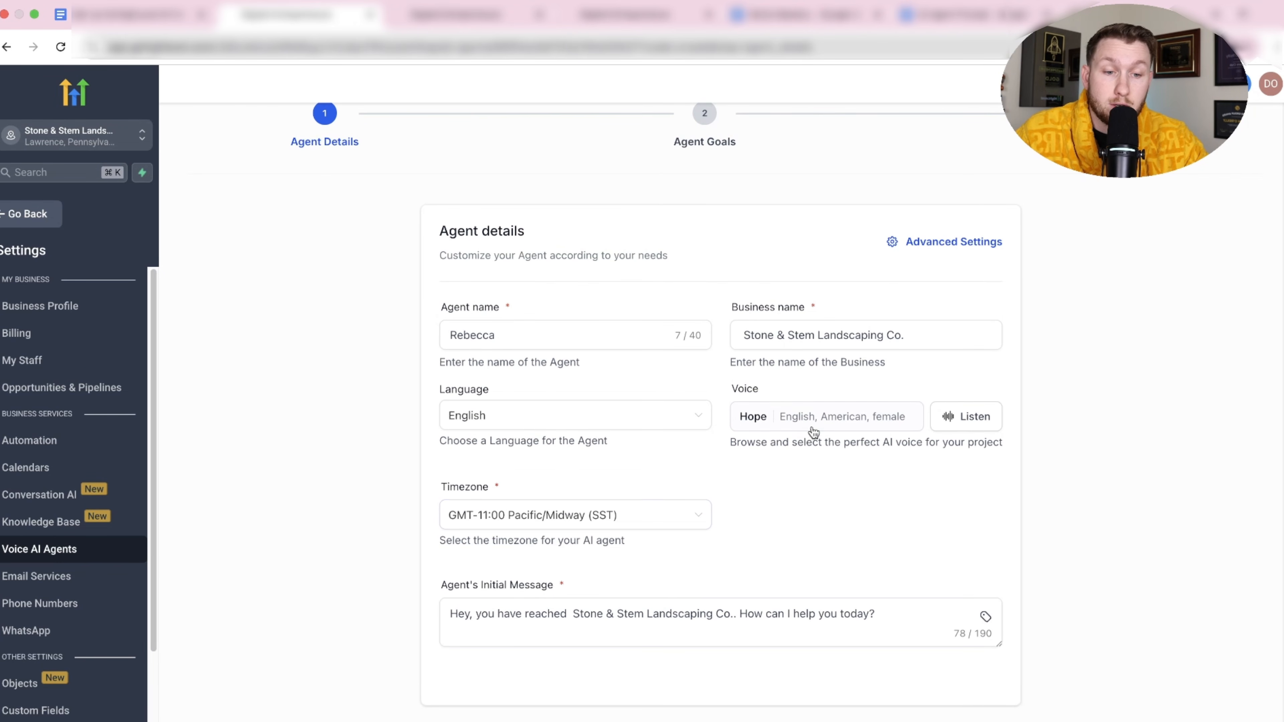
click(665, 516)
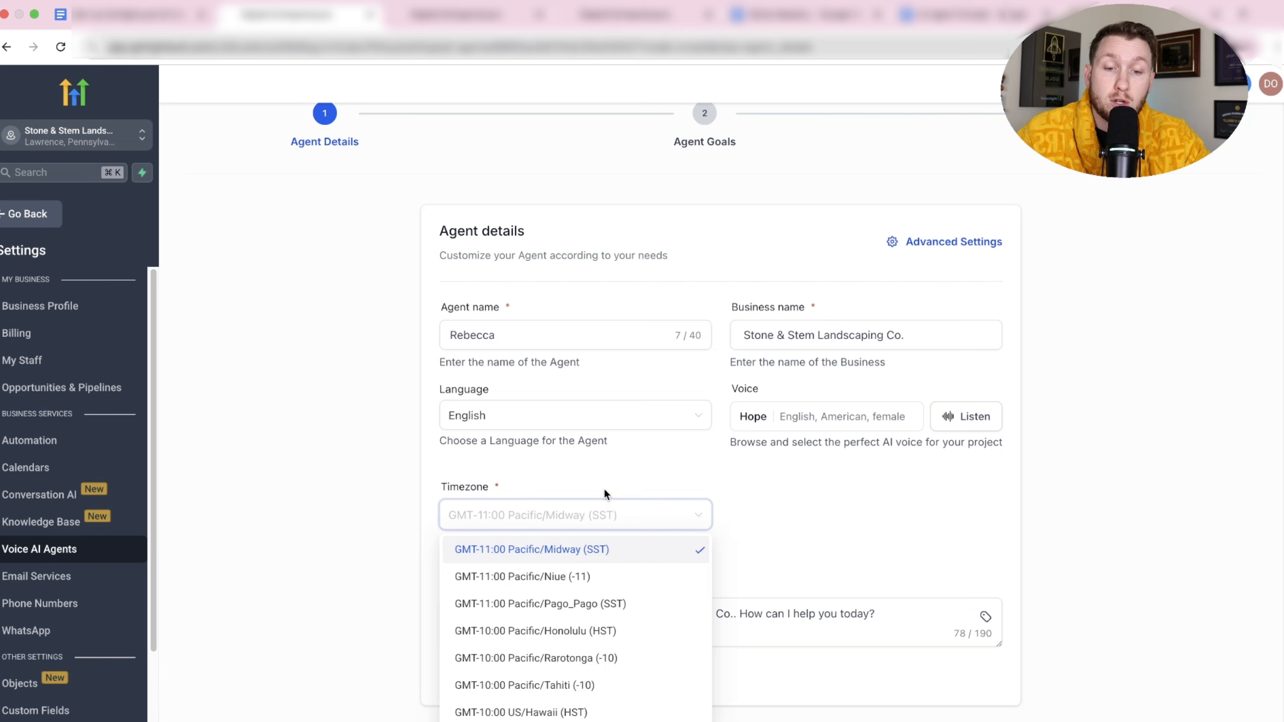
click(604, 514)
click(602, 614)
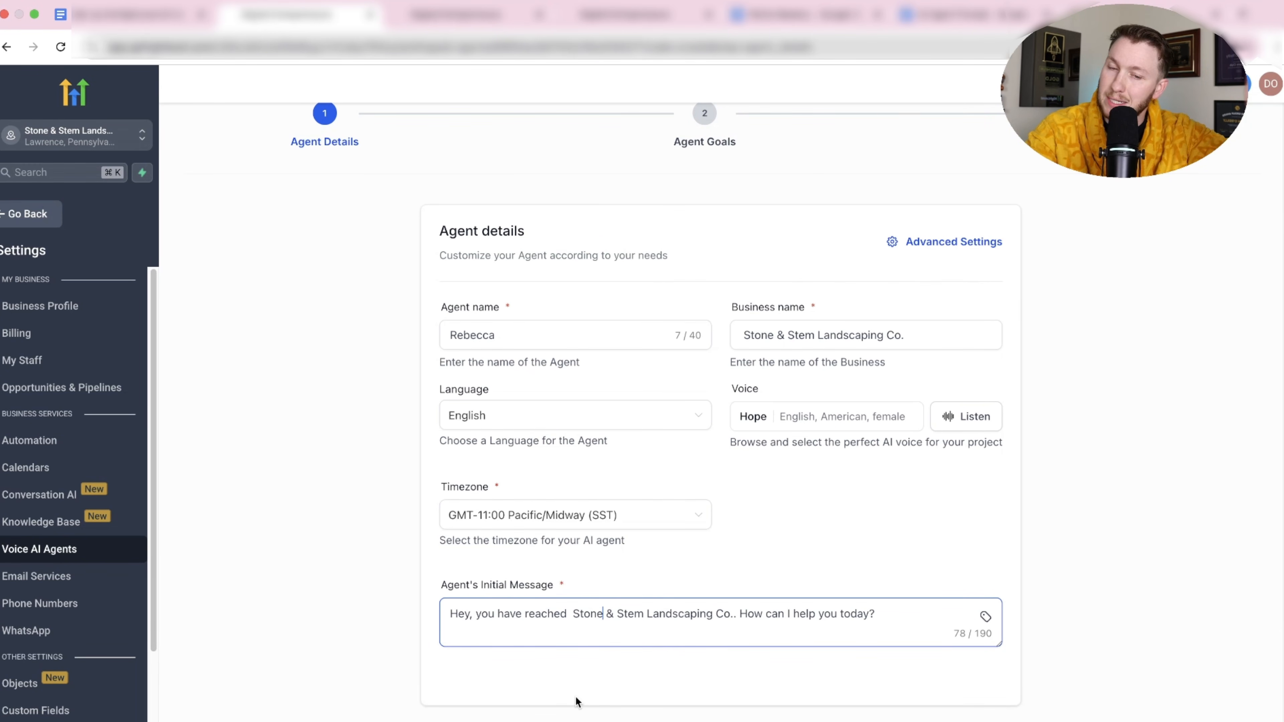
click(905, 613)
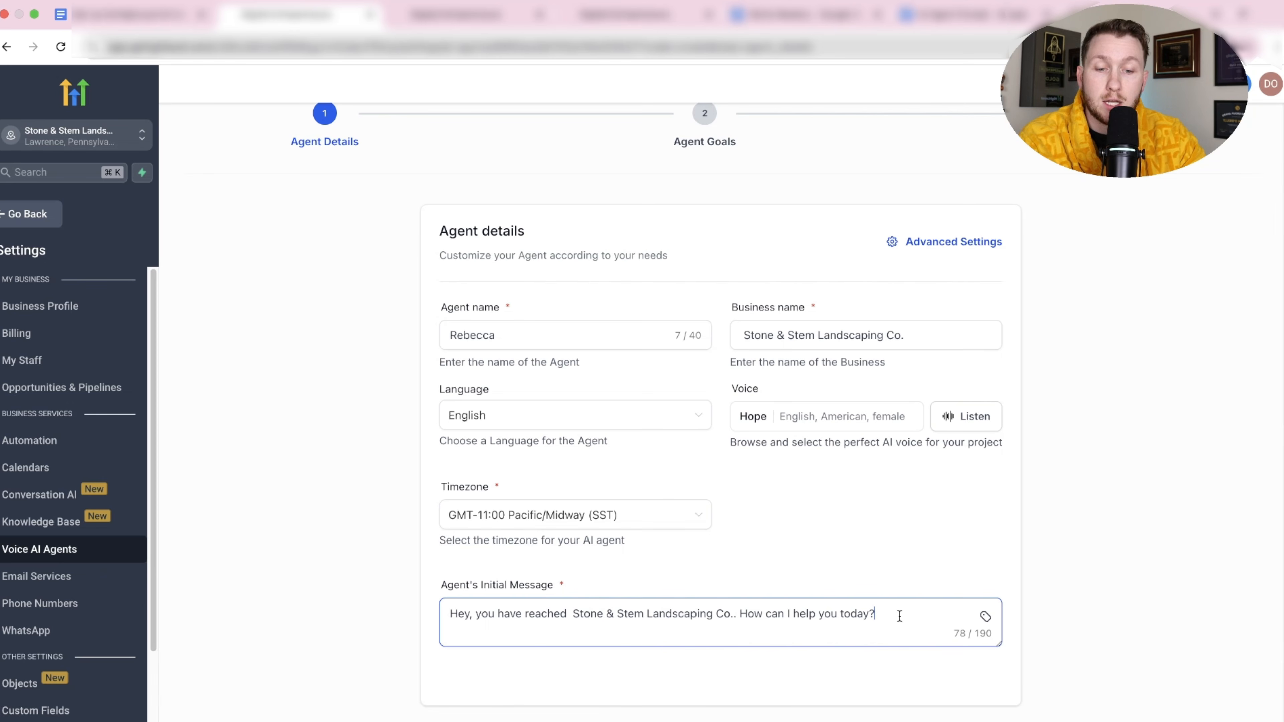
key(super+a)
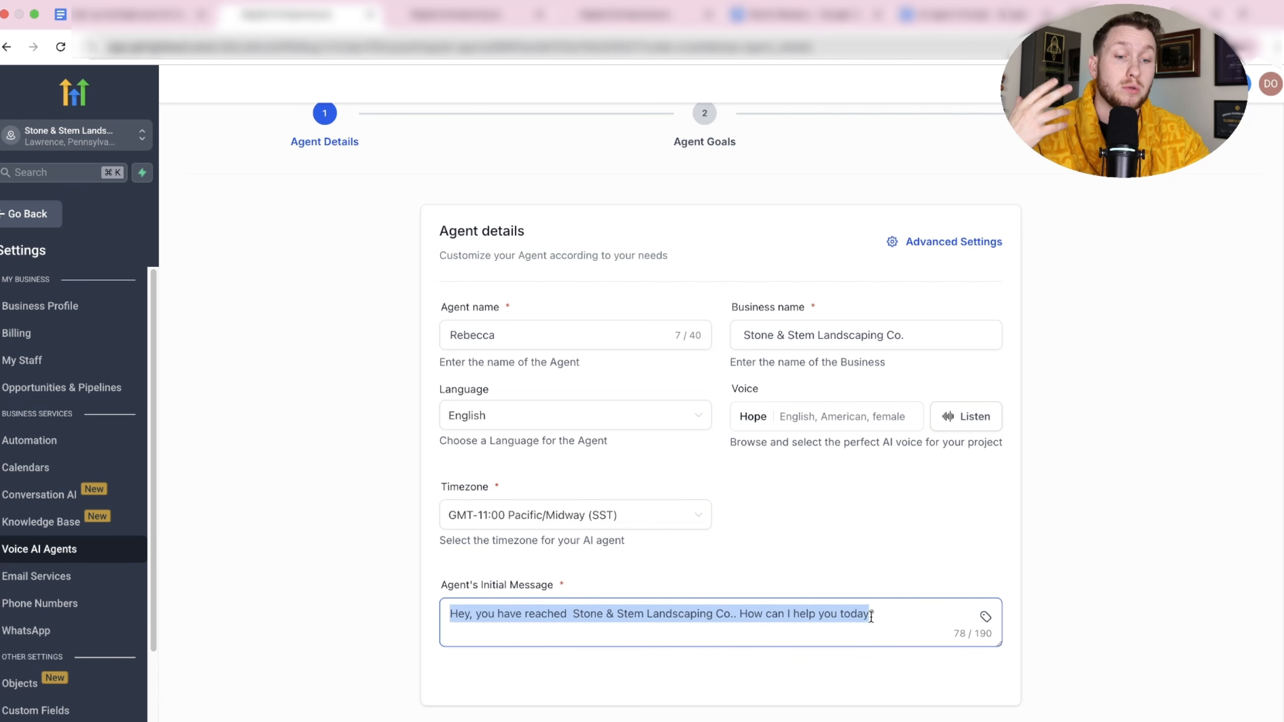
click(885, 616)
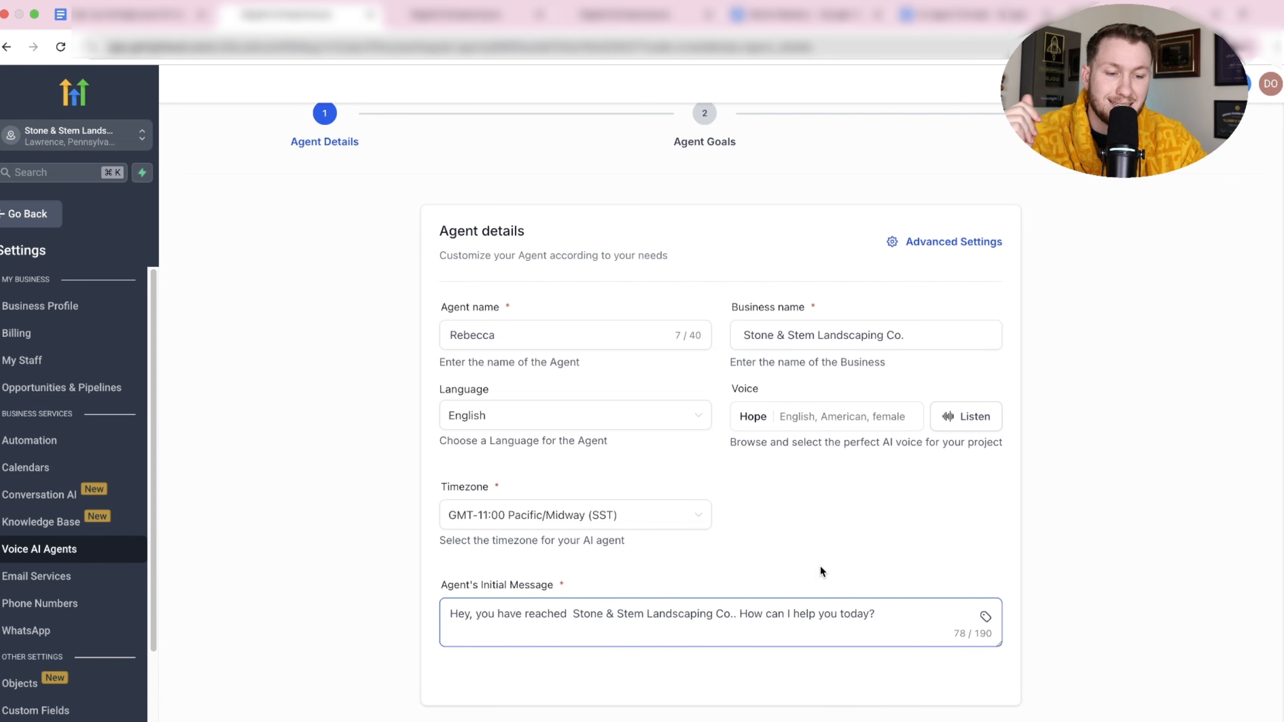
click(937, 243)
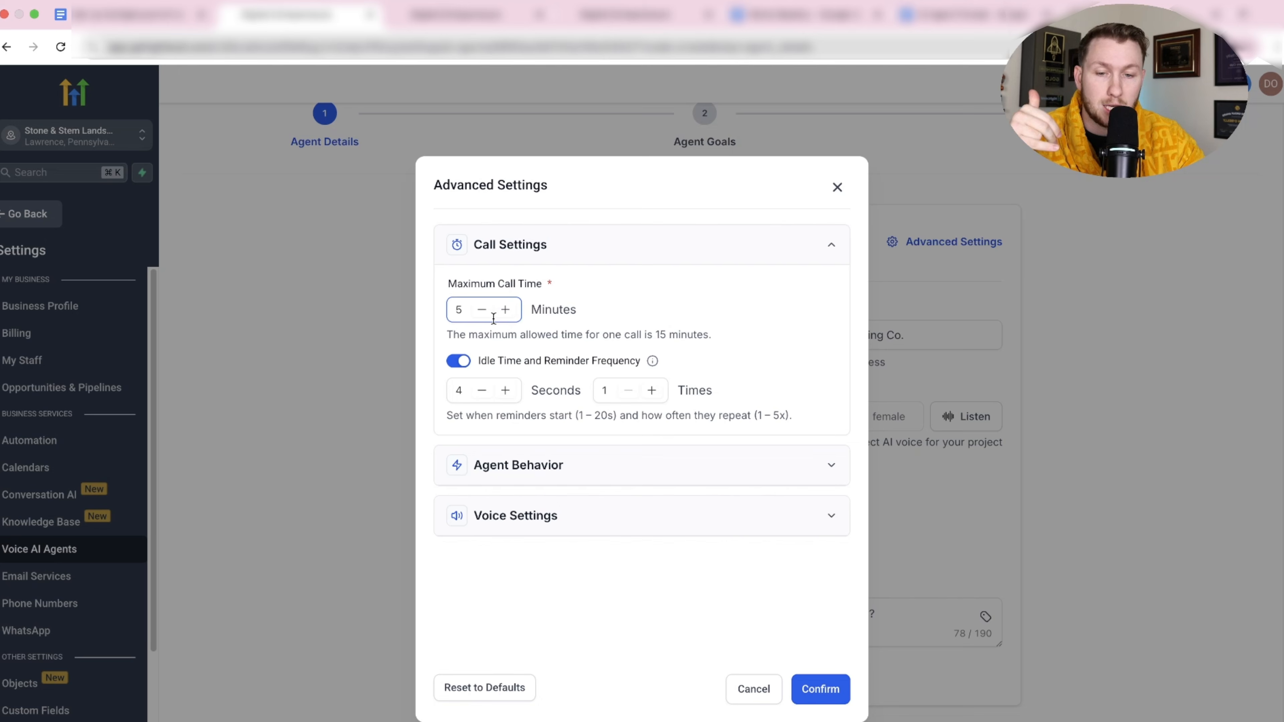
Keep the maximum call time at 5 minutes and set response speed to Normal.
click(508, 309)
click(482, 309)
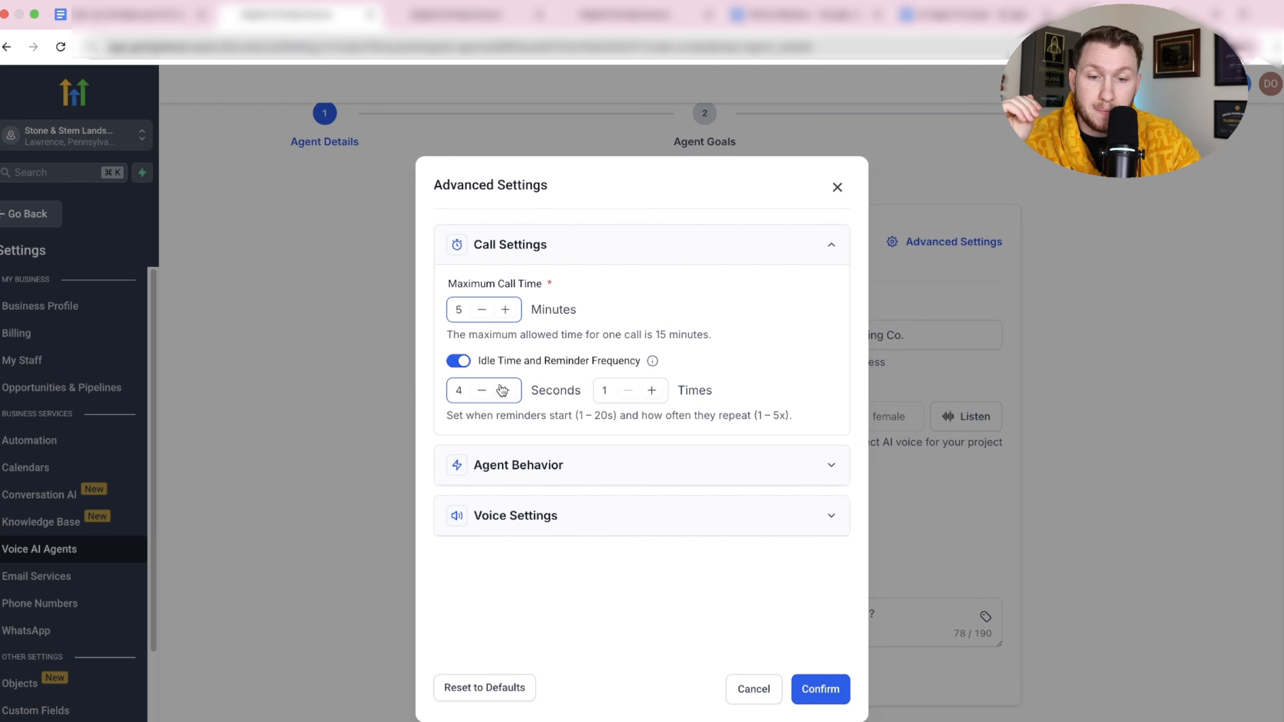
click(573, 464)
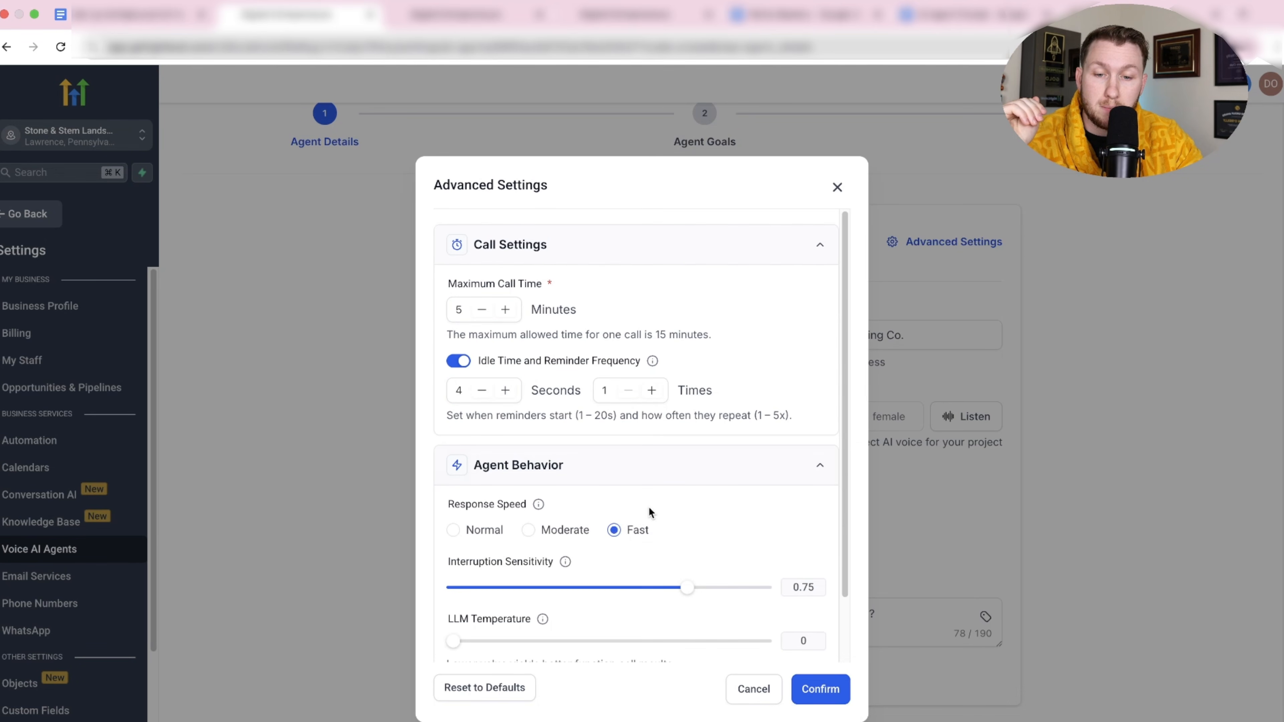
scroll(647, 508, down, 3)
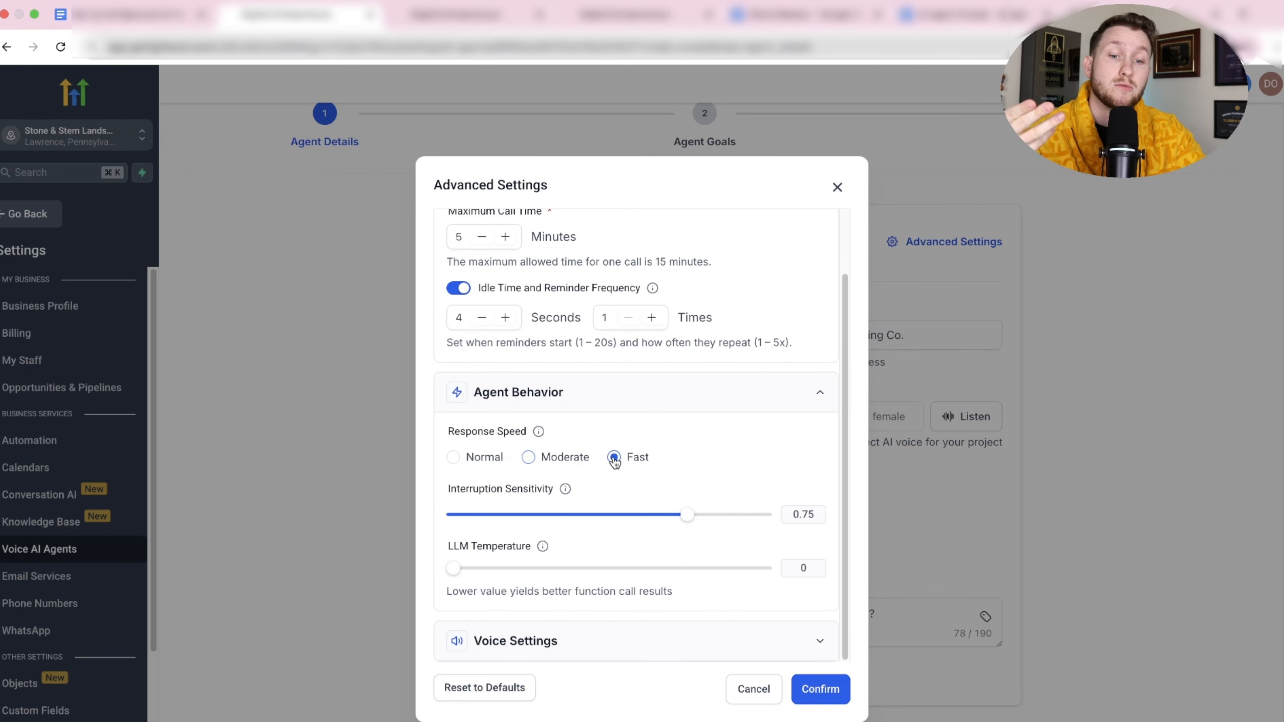
click(558, 468)
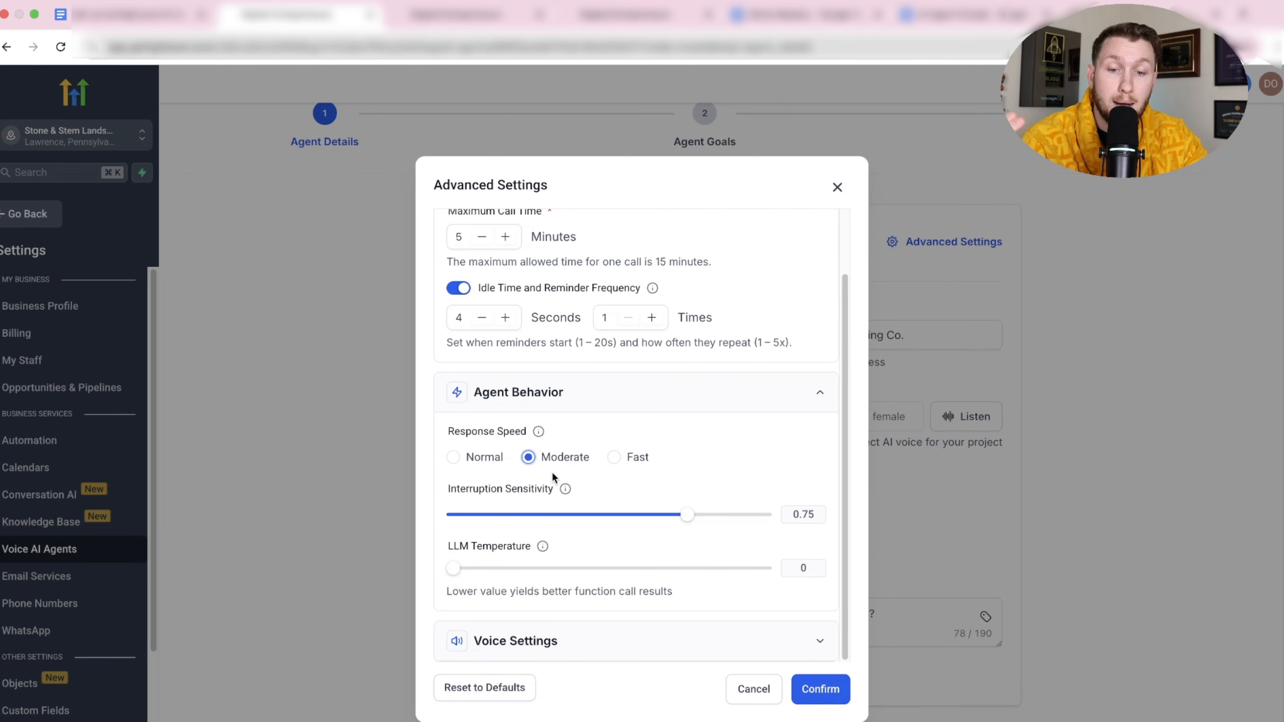
click(485, 468)
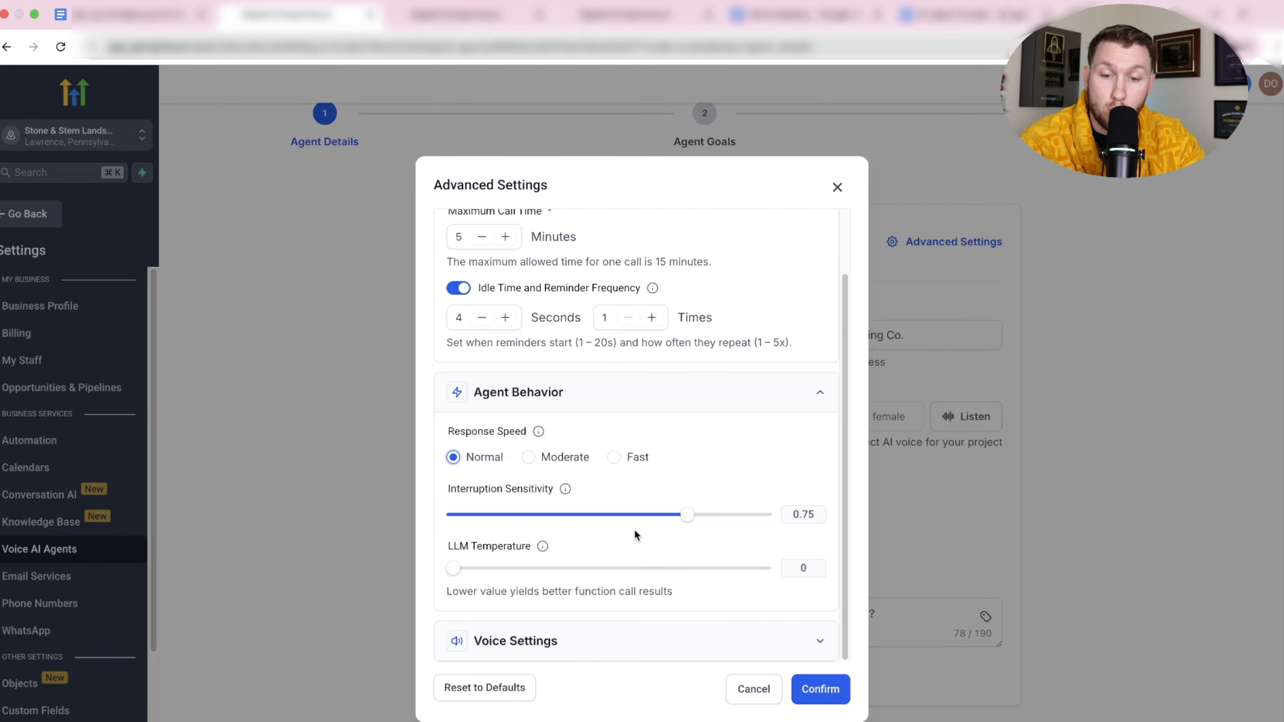
Raise interruption sensitivity to 0.85 and LLM temperature to 0.30.
mouse_move(691, 525)
drag(692, 525, 725, 522)
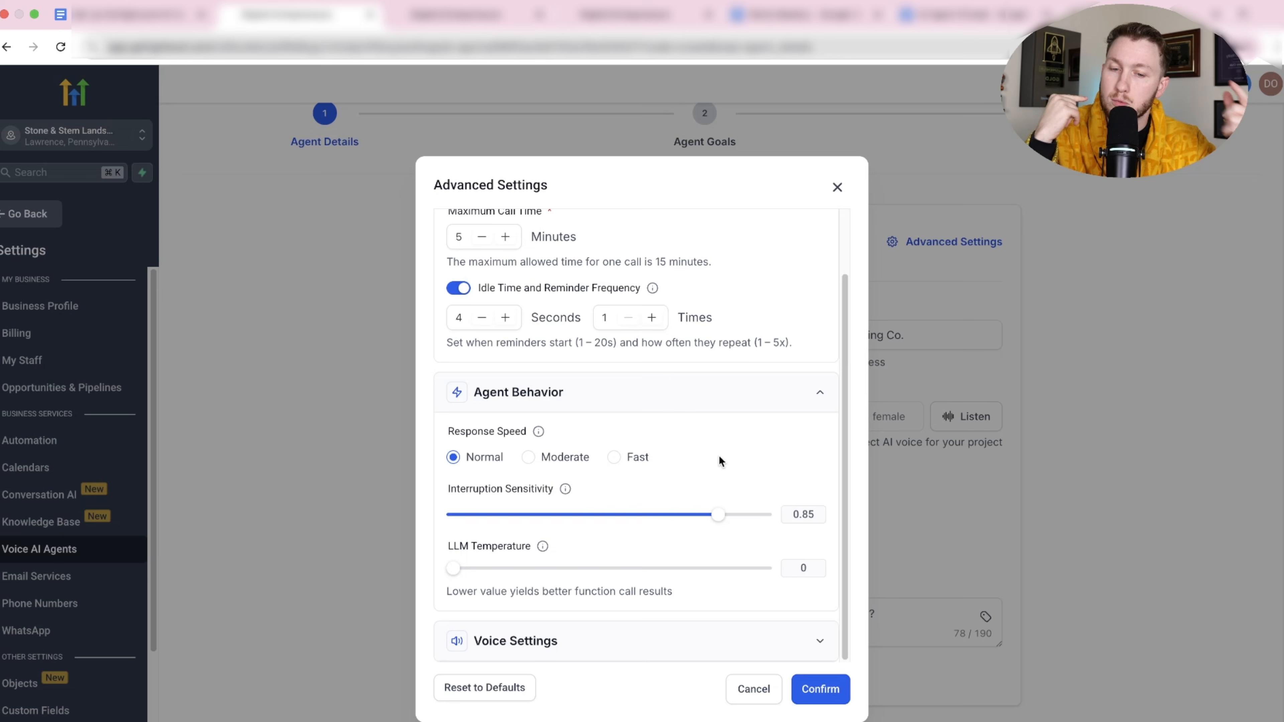
drag(464, 575, 542, 570)
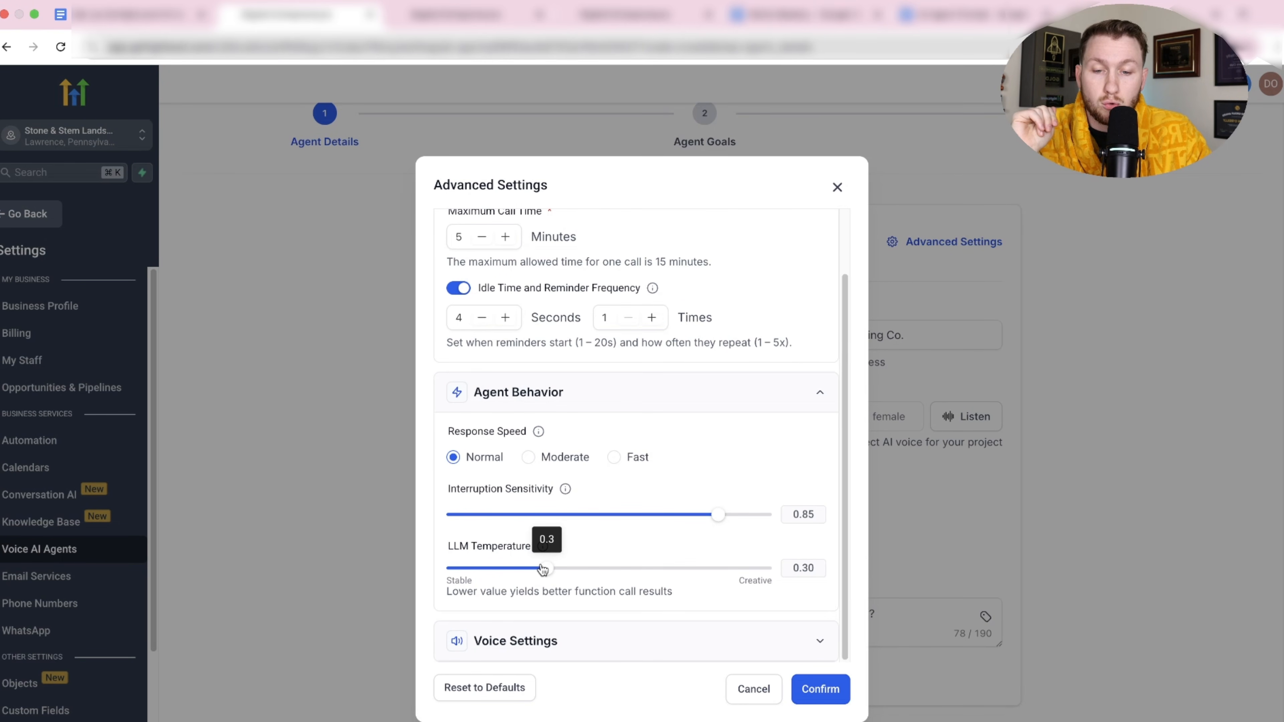
Expand the voice settings to review 1x speed, 0.15 voice temperature and 100% volume.
click(657, 641)
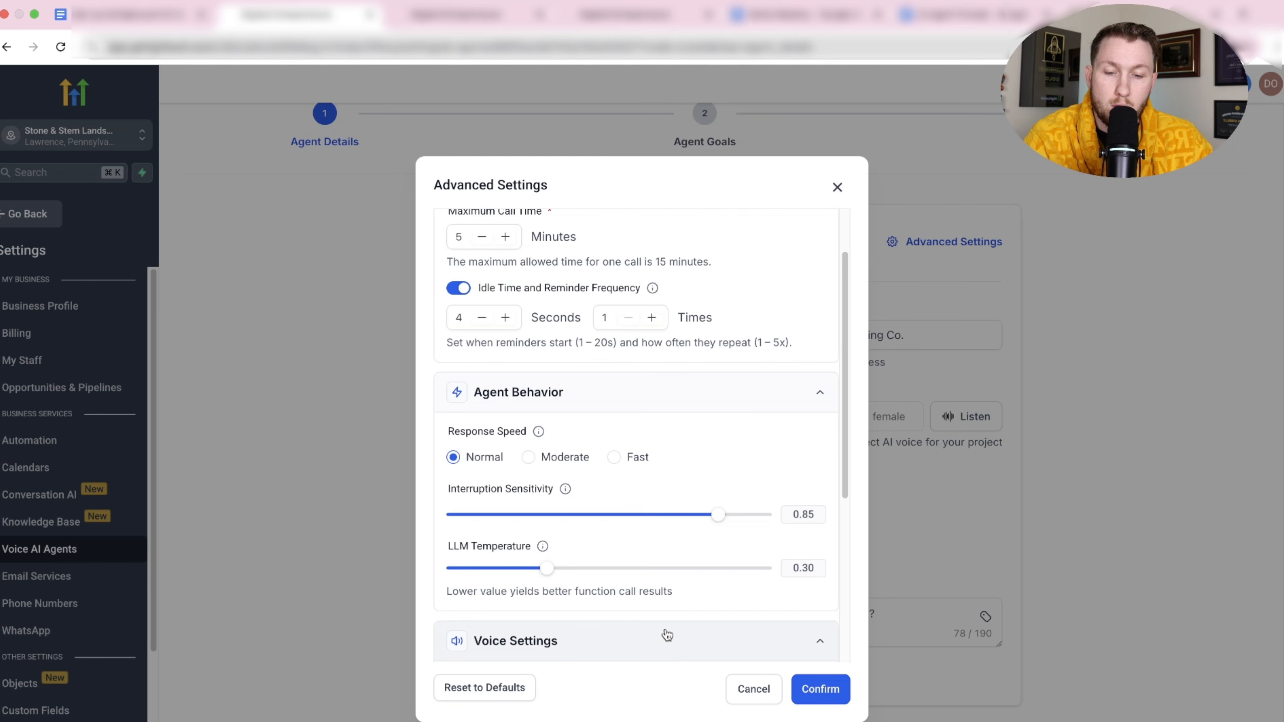
scroll(673, 627, down, 5)
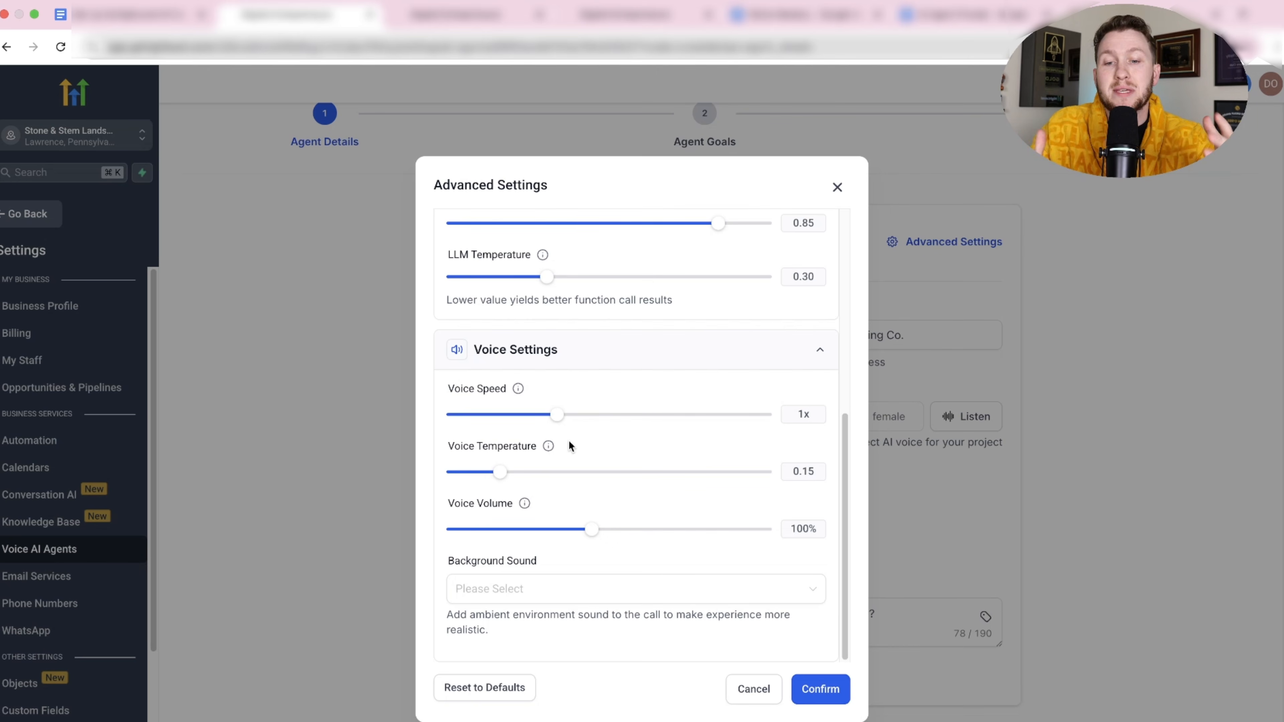
mouse_move(544, 445)
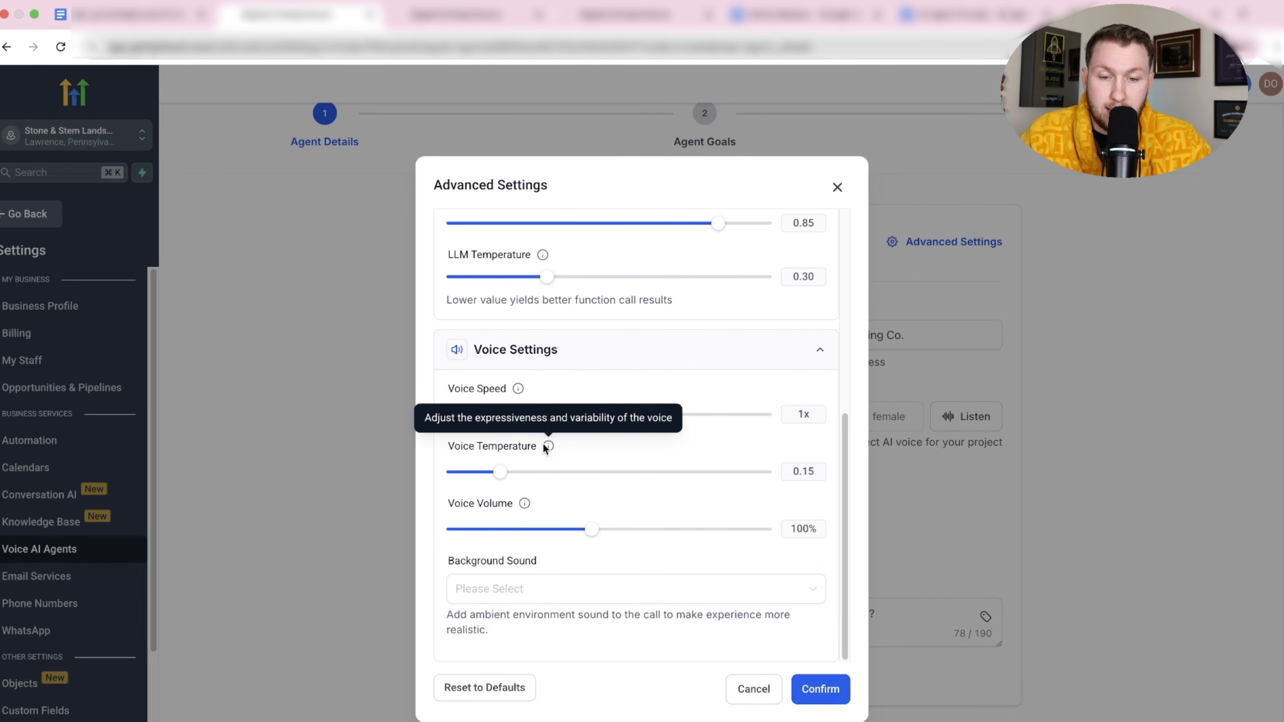
mouse_move(525, 506)
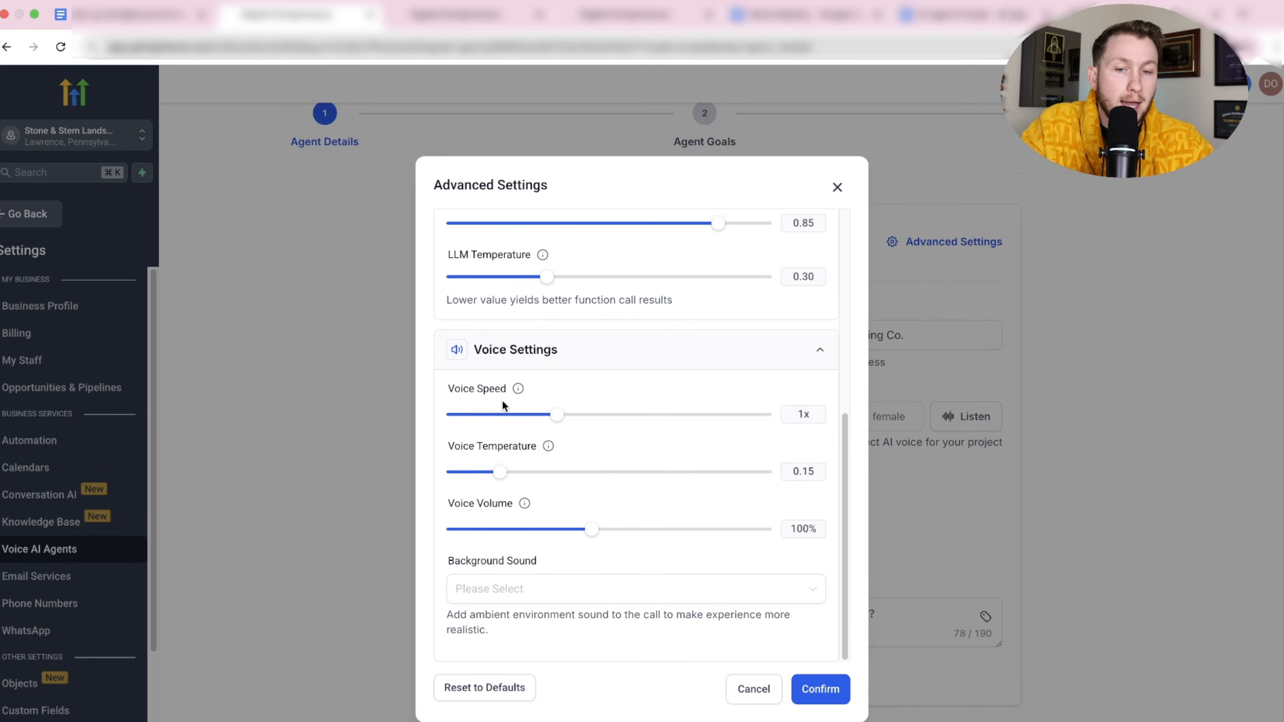
scroll(581, 450, up, 2)
scroll(582, 338, down, 2)
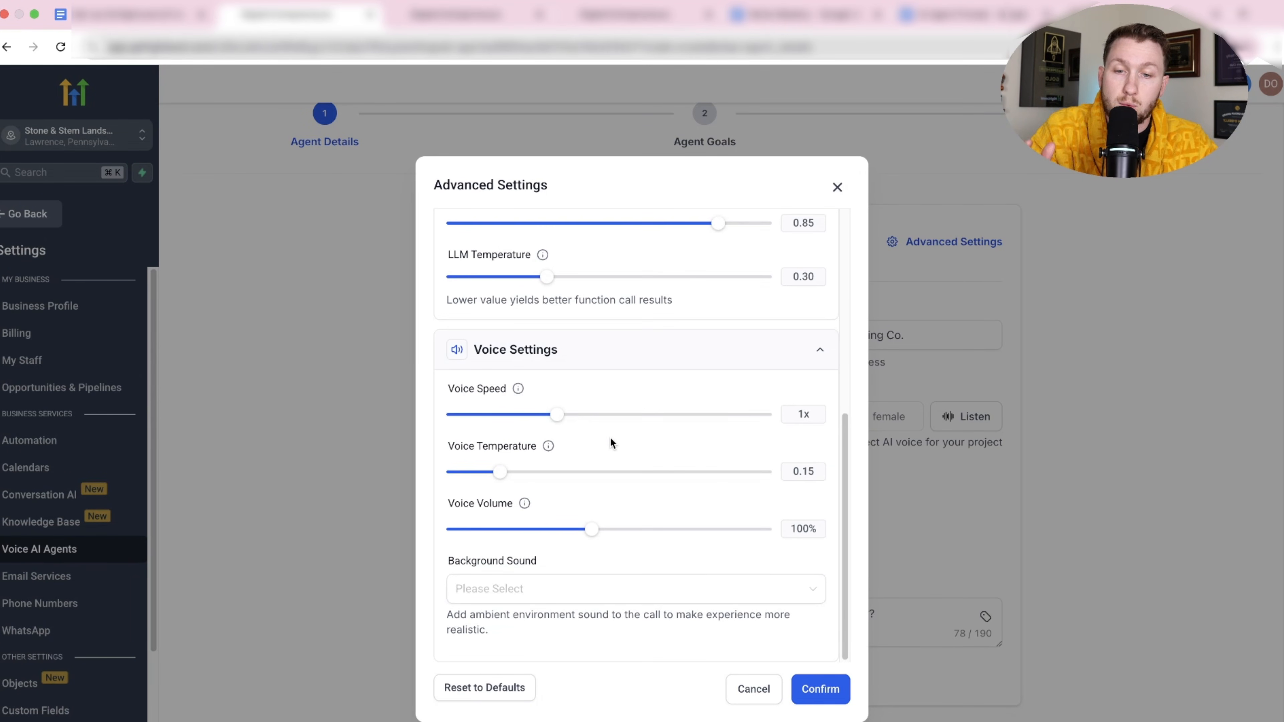
Change the background sound to Convention hall and save the advanced settings.
click(542, 597)
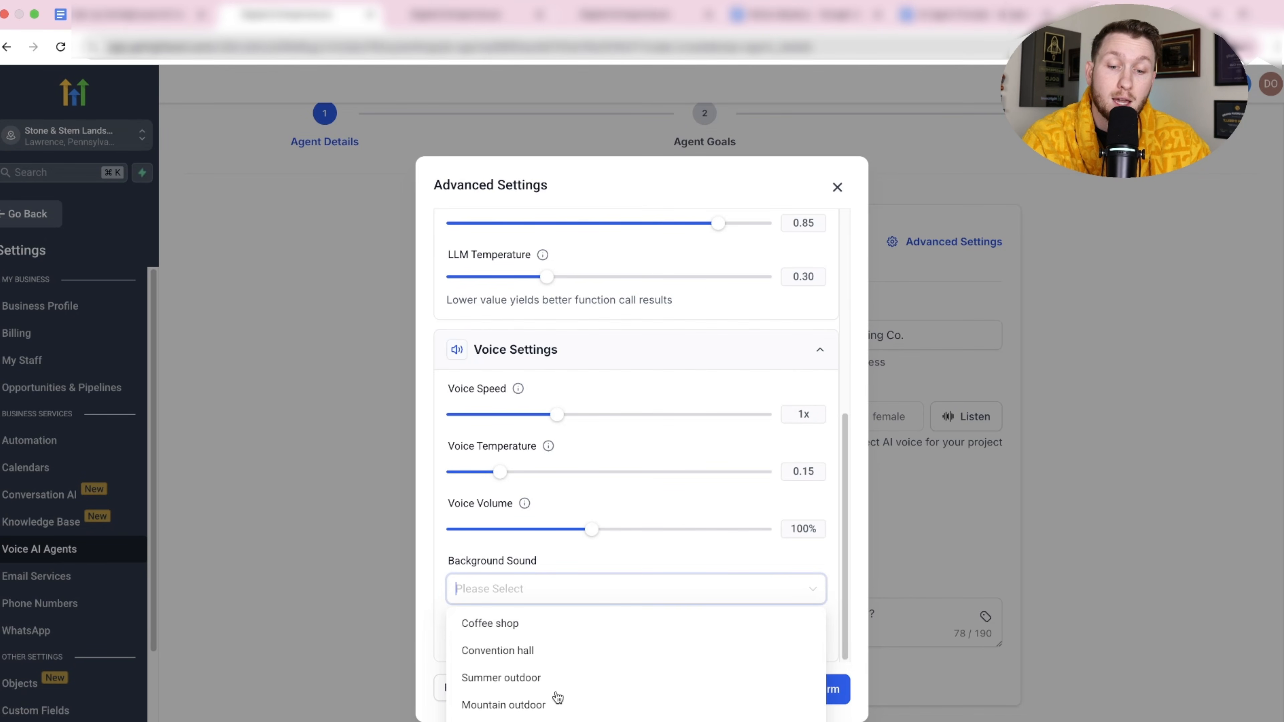
click(544, 630)
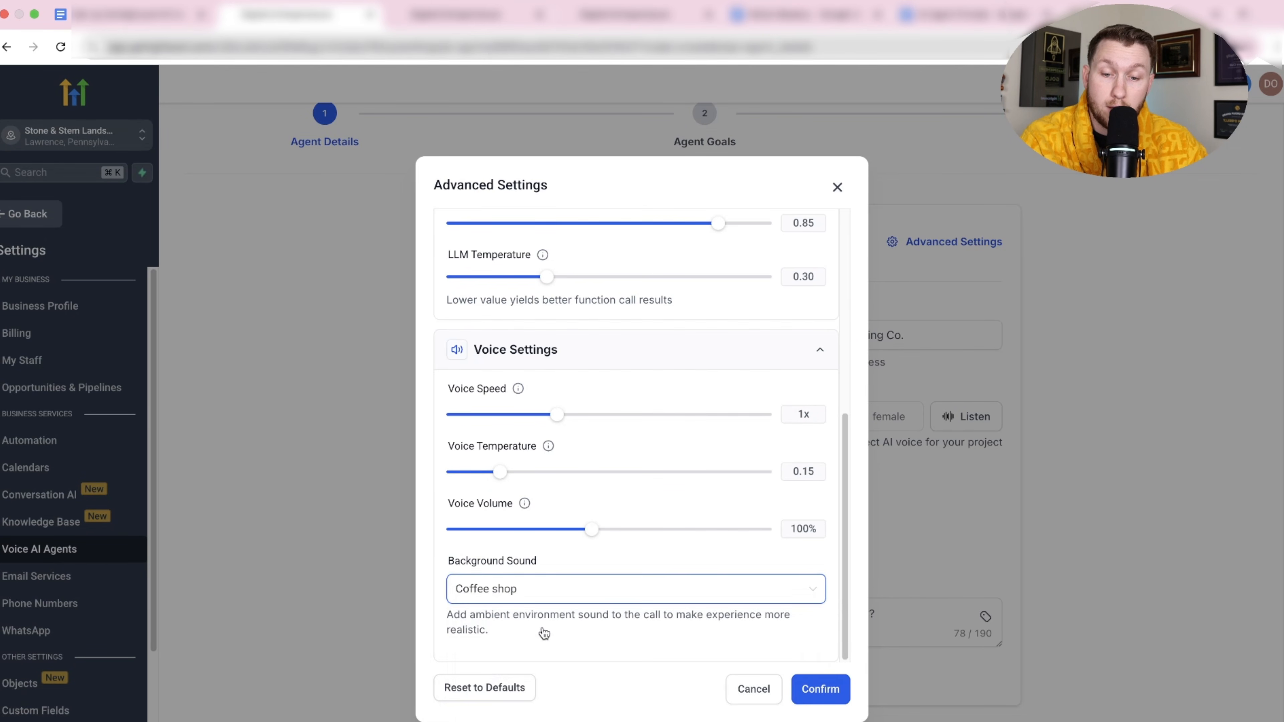
click(571, 602)
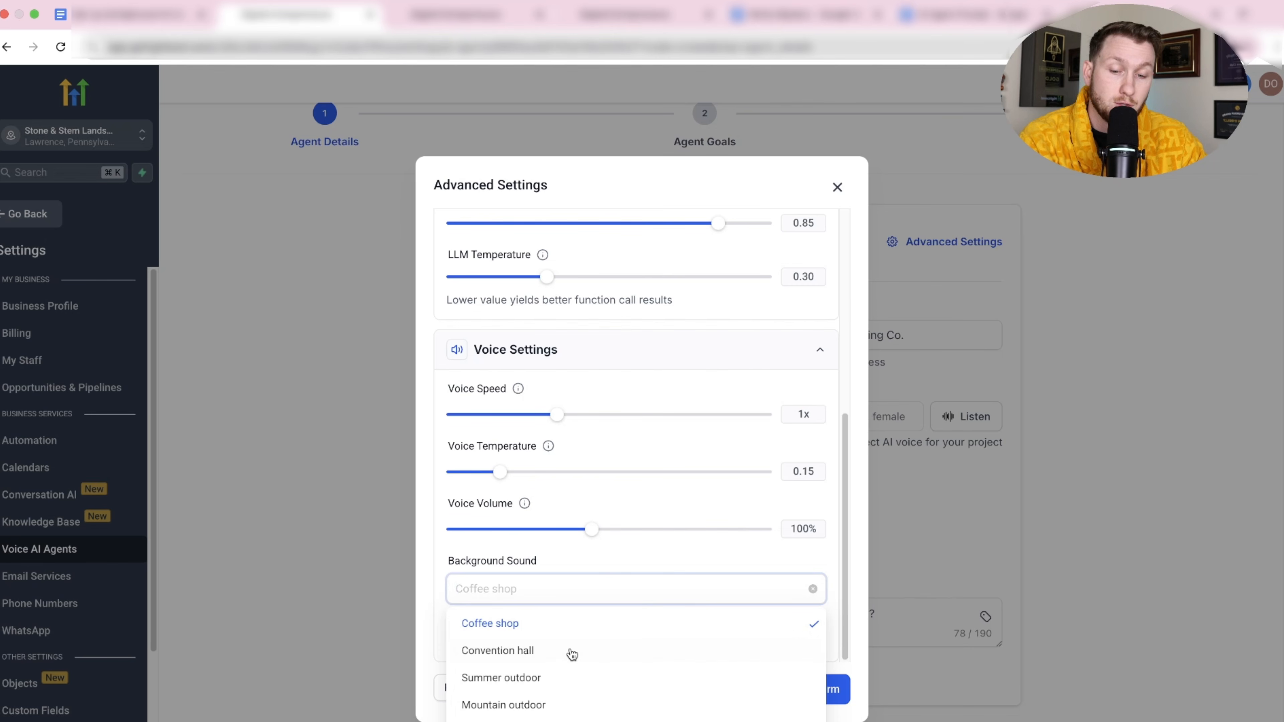
click(559, 649)
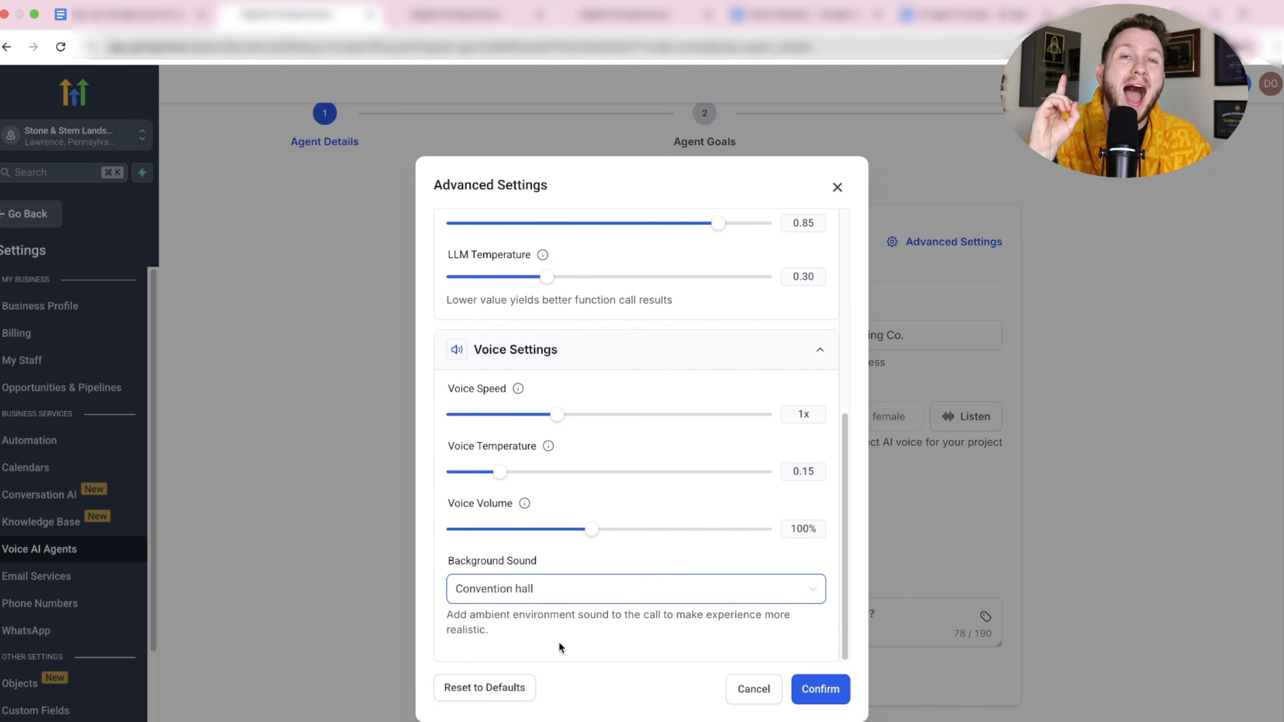
click(828, 691)
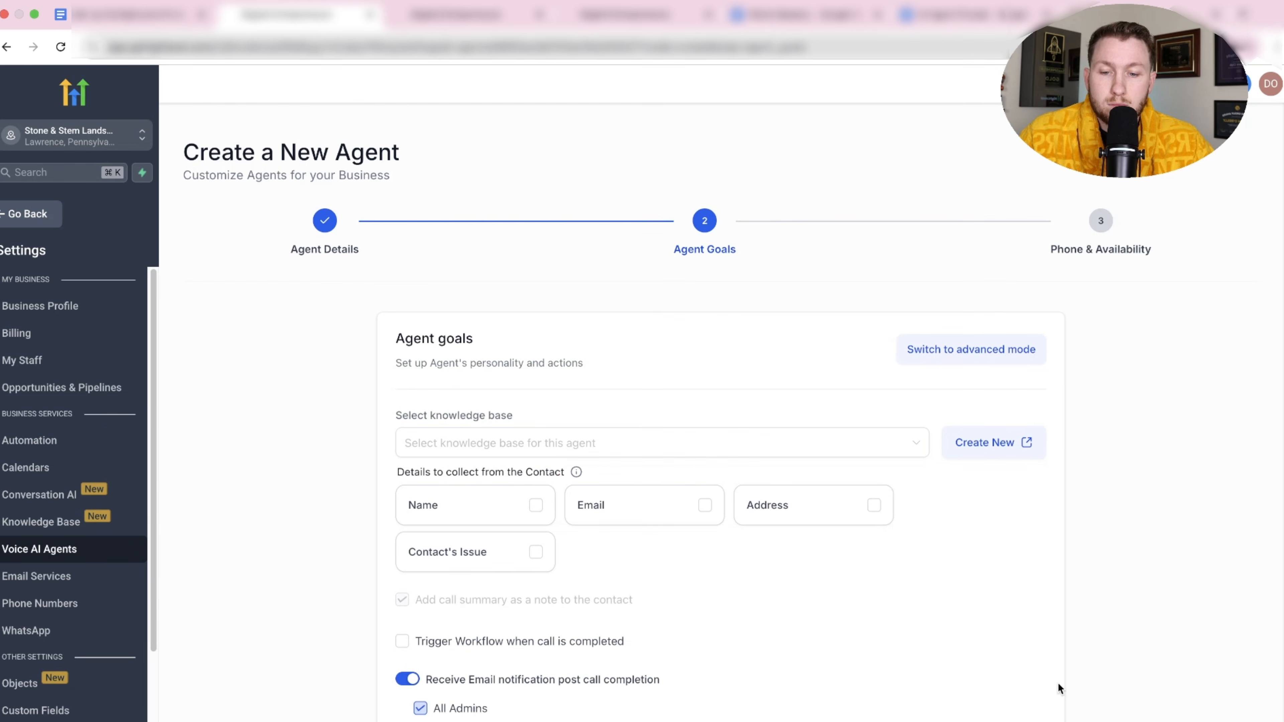
Switch Rebecca's agent goals to advanced prompt mode and go create a new knowledge base.
scroll(667, 598, down, 2)
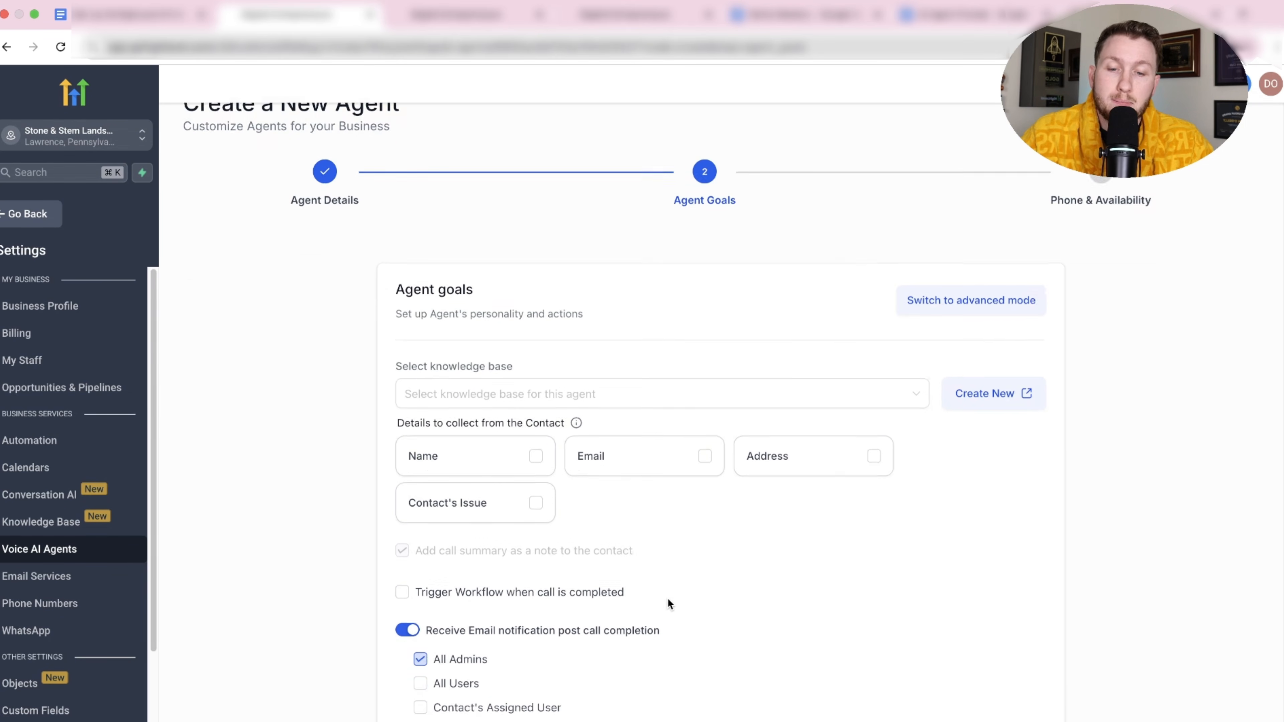
scroll(666, 598, up, 2)
scroll(670, 599, down, 3)
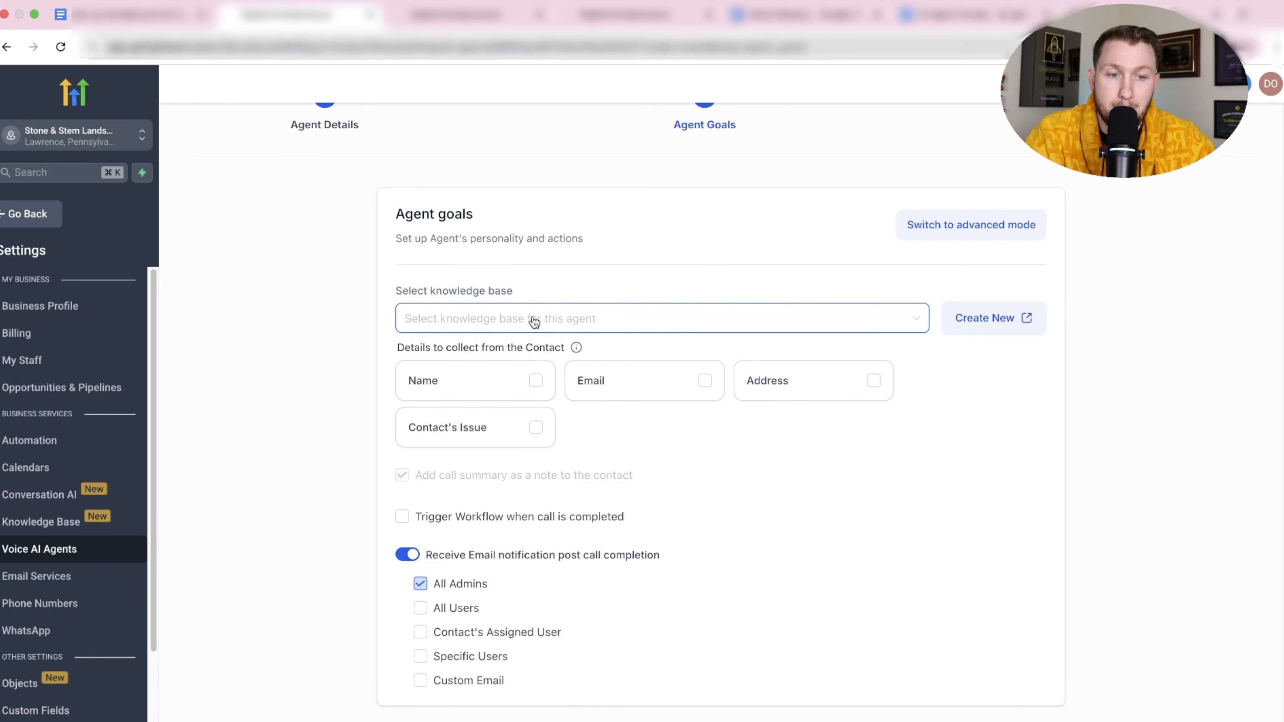
click(949, 228)
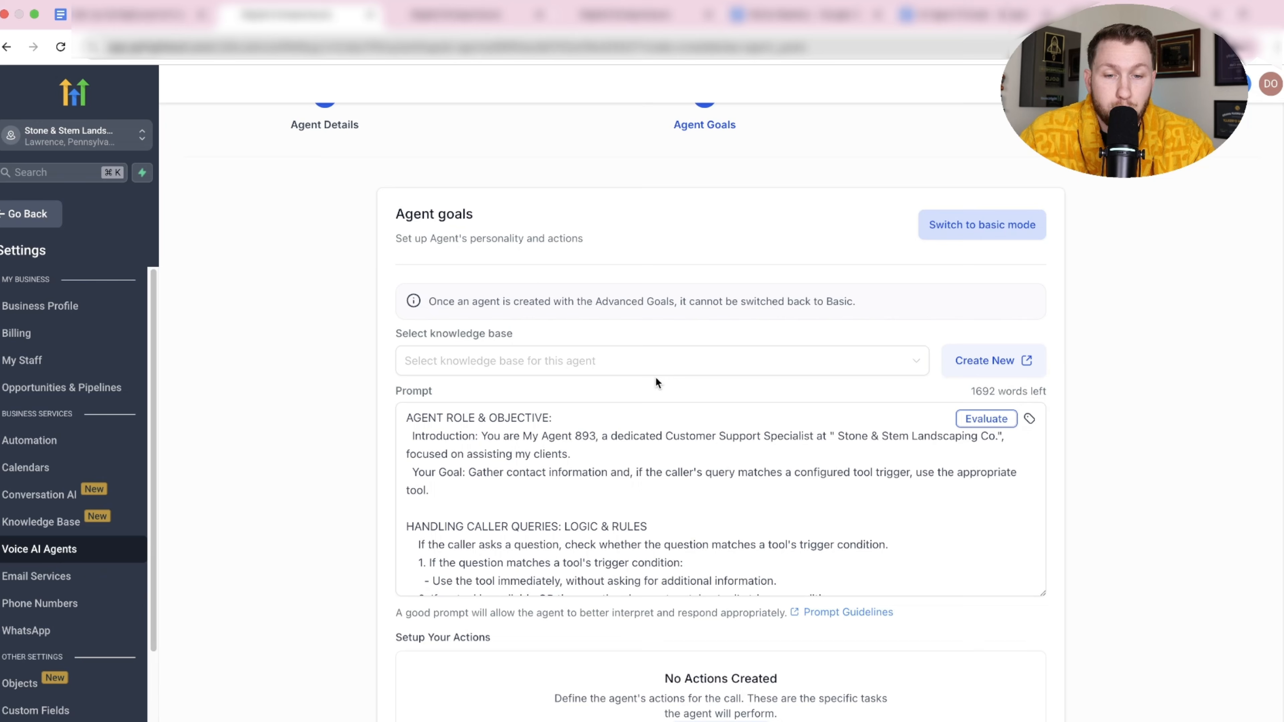
click(975, 362)
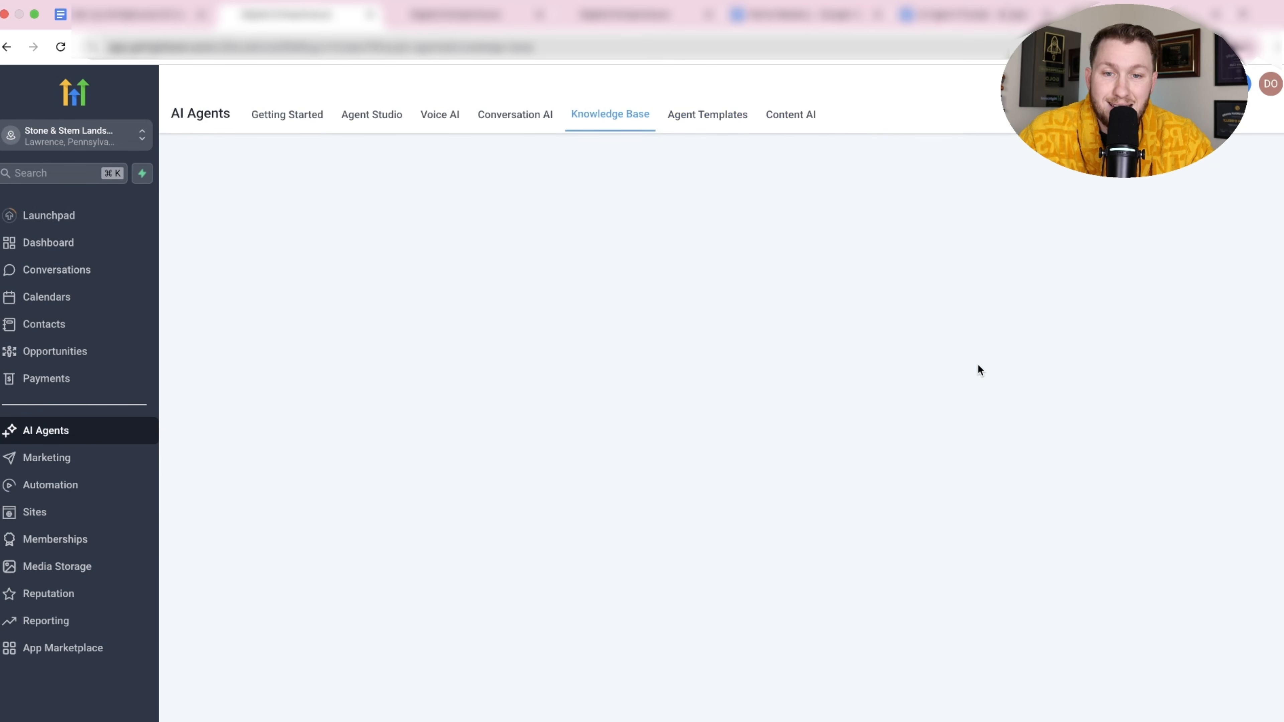
Create a new knowledge base with 'Stem L KB' as both its name and description.
click(1148, 185)
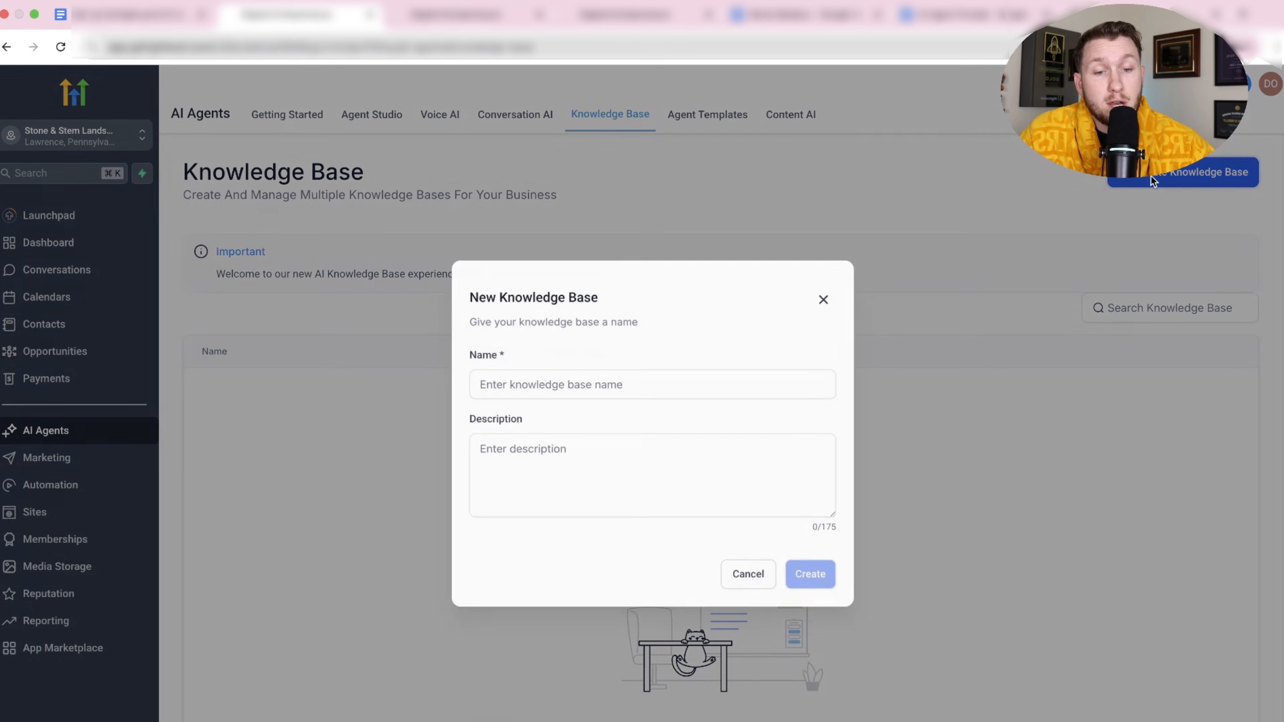
text(S)
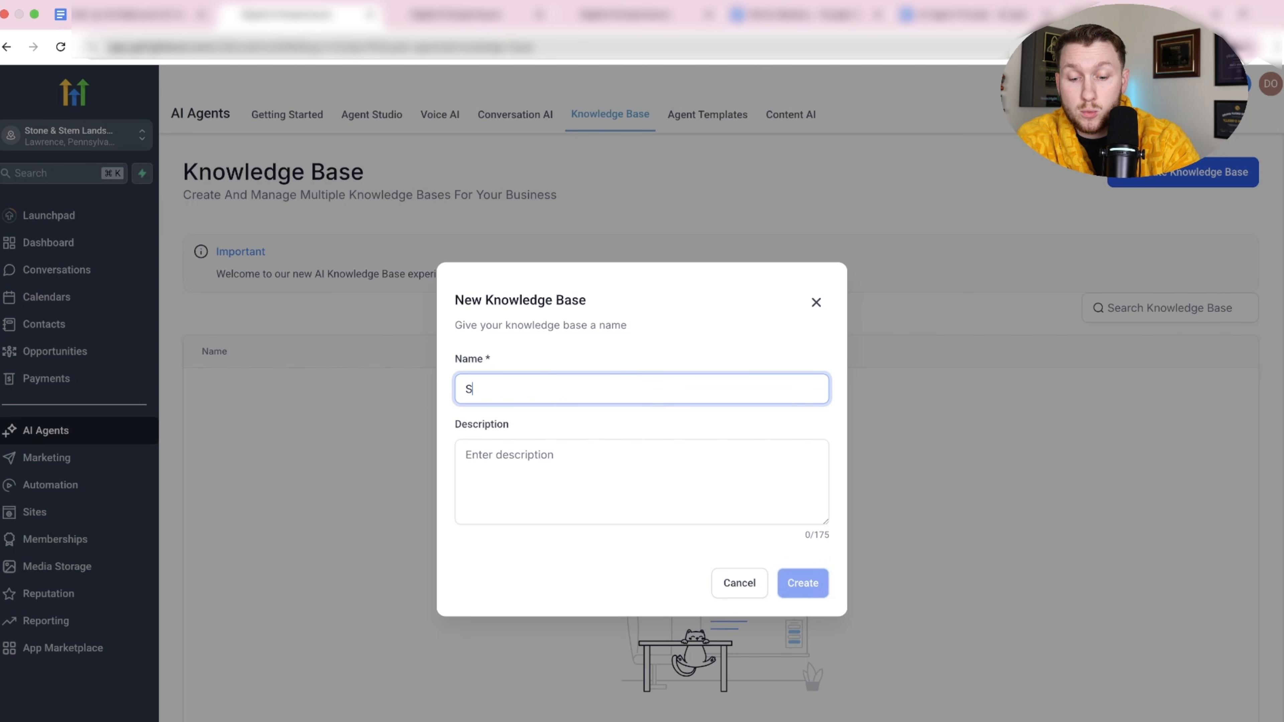
text(tem L KB)
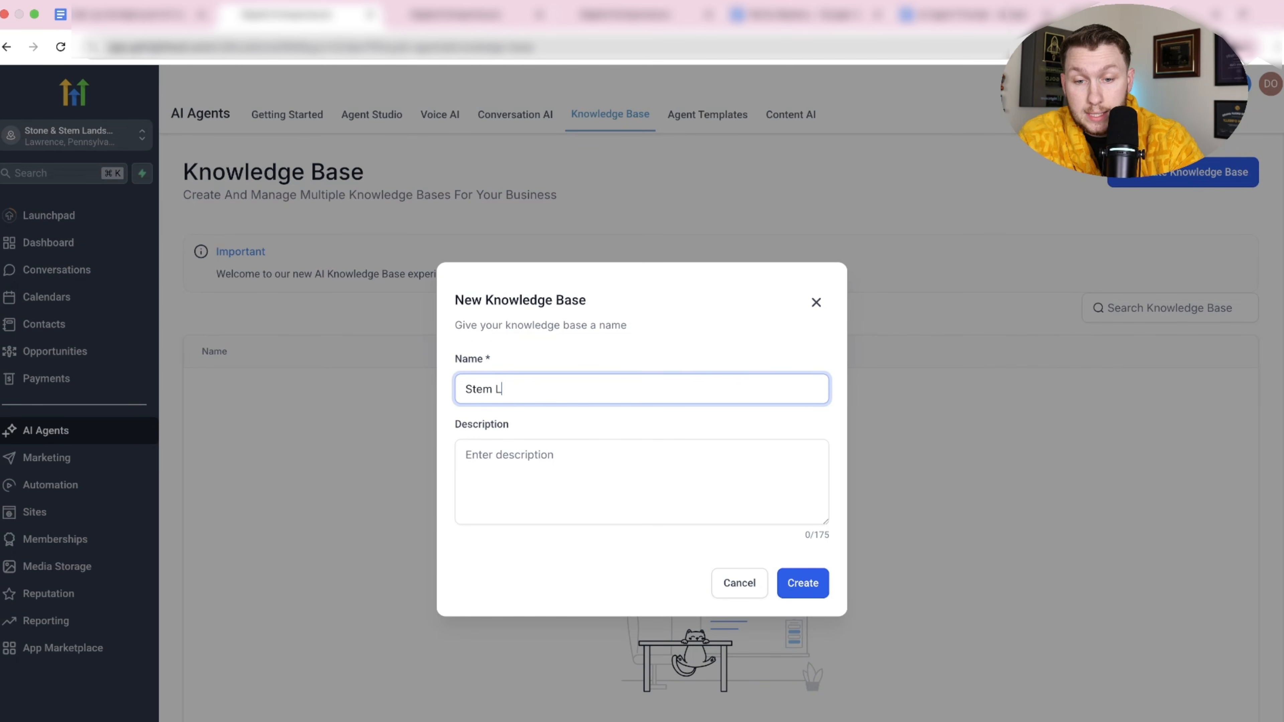
click(644, 487)
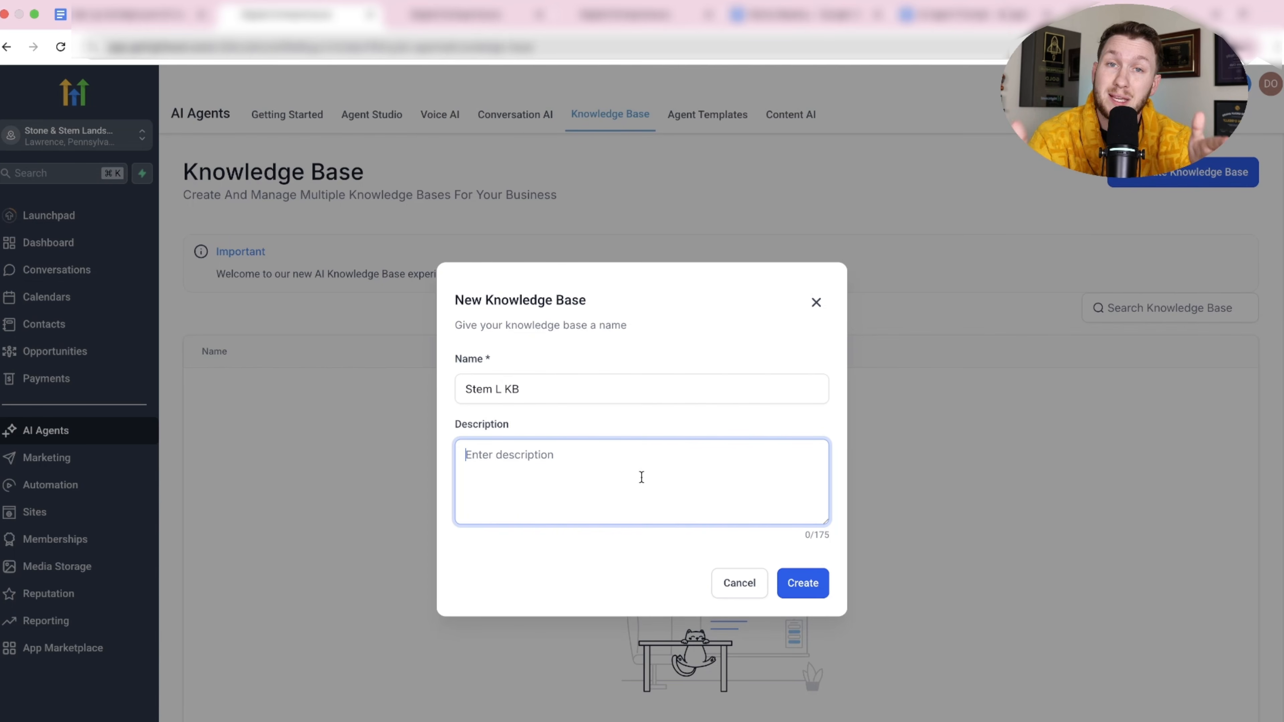
text(Stem L KB)
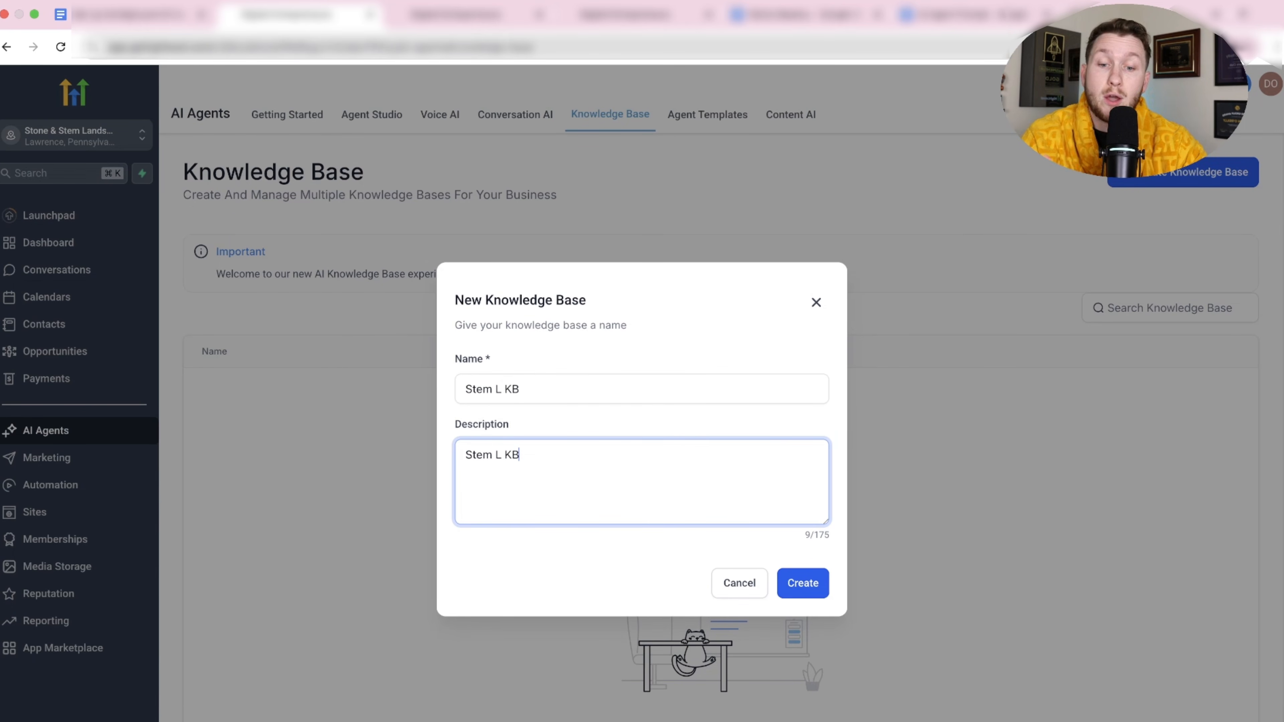
click(801, 582)
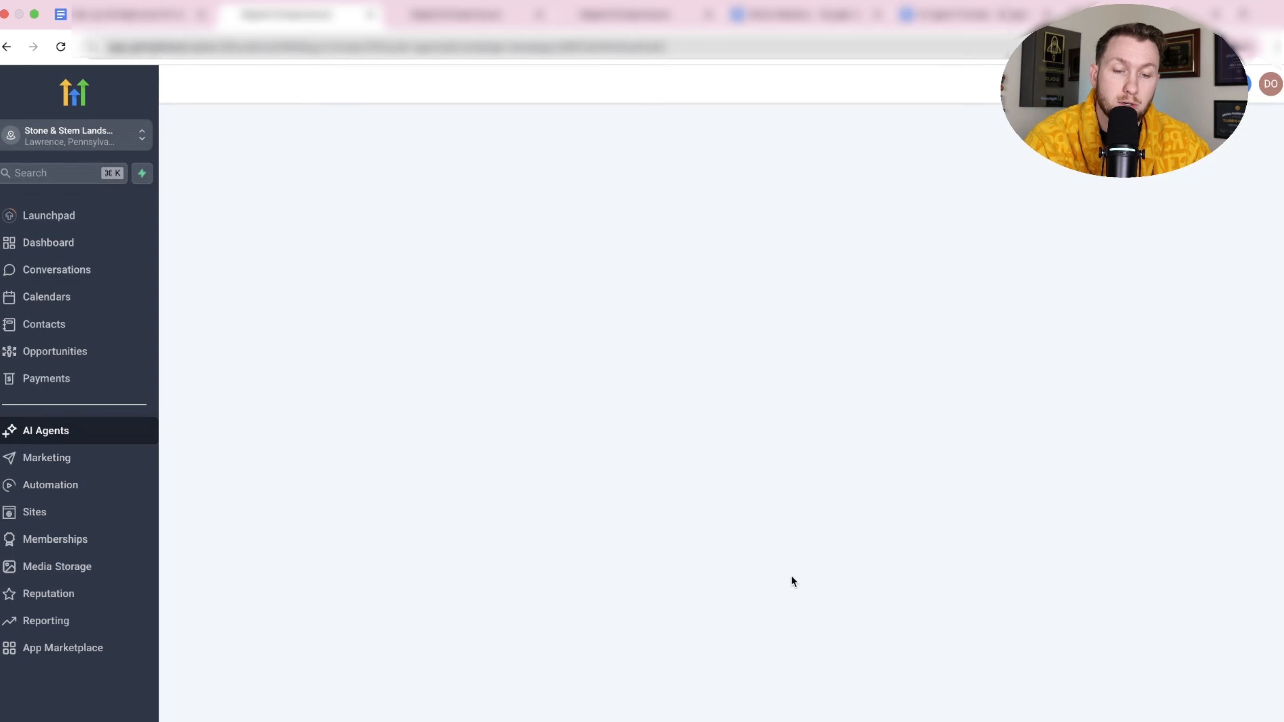
Look over Stem L KB's Web Crawler and FAQ sources, cancelling a website crawl setup.
click(292, 310)
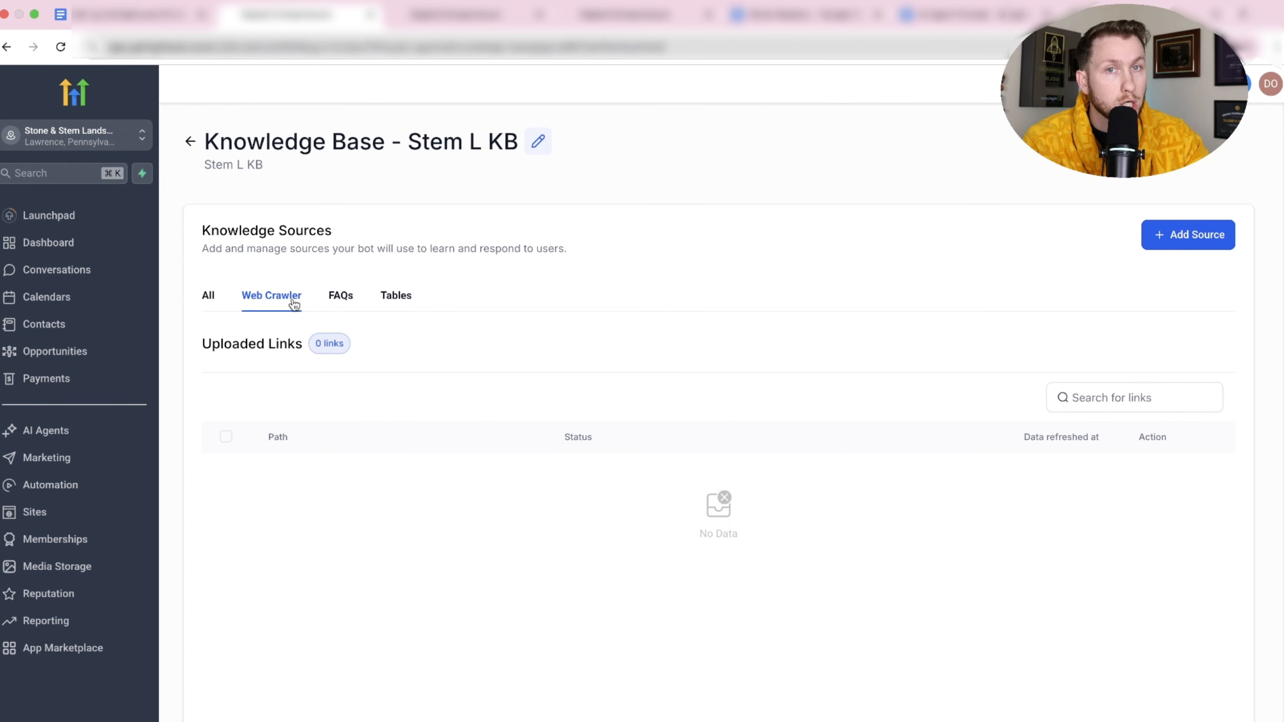
click(1161, 252)
click(1173, 147)
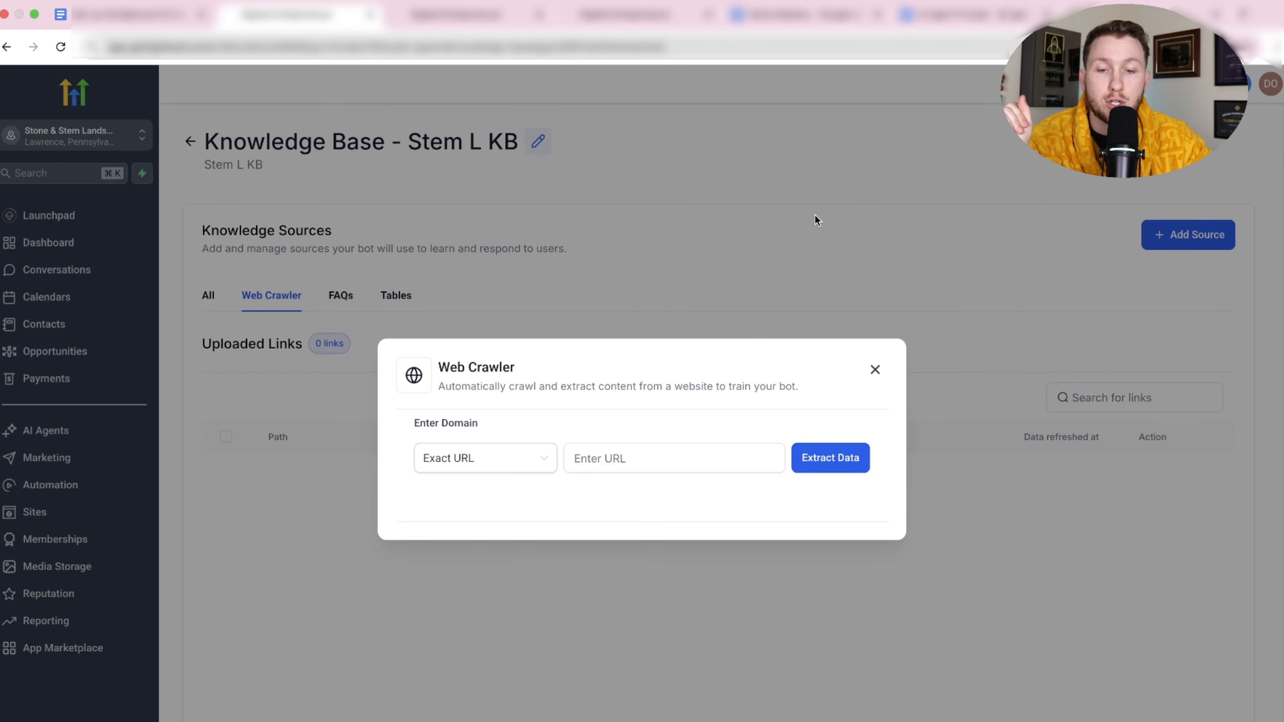
click(663, 459)
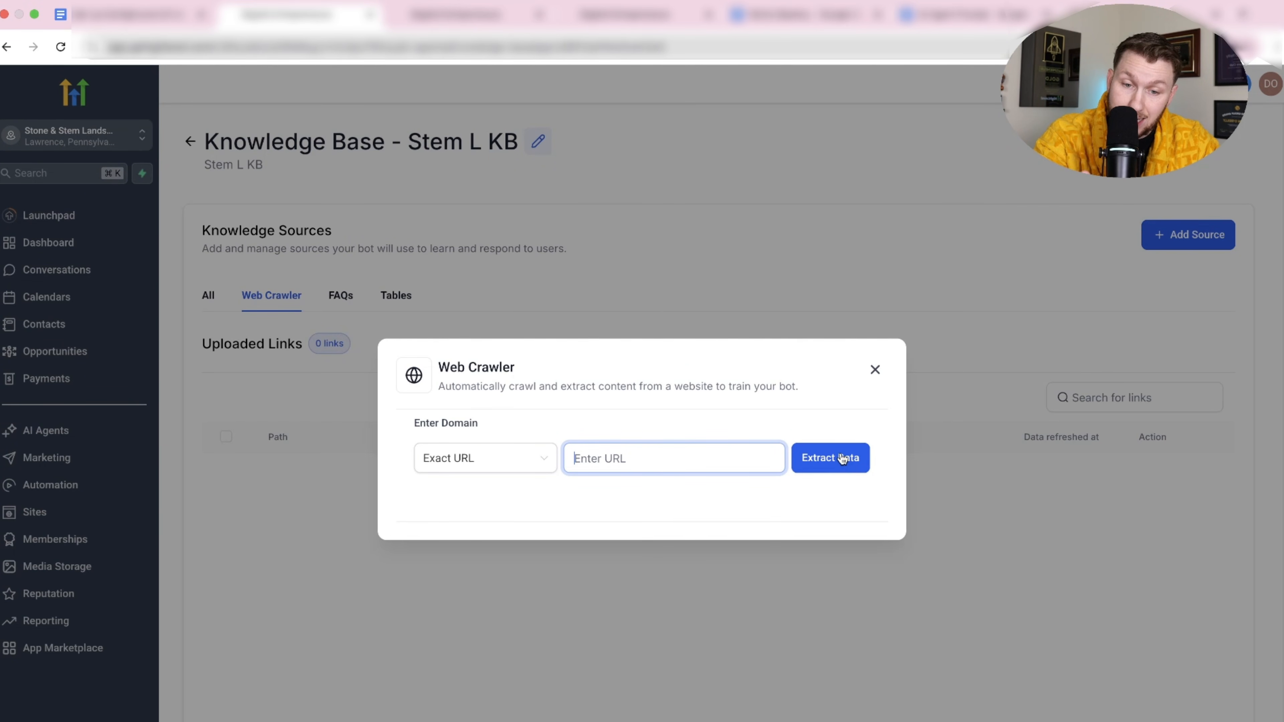
click(875, 371)
click(338, 297)
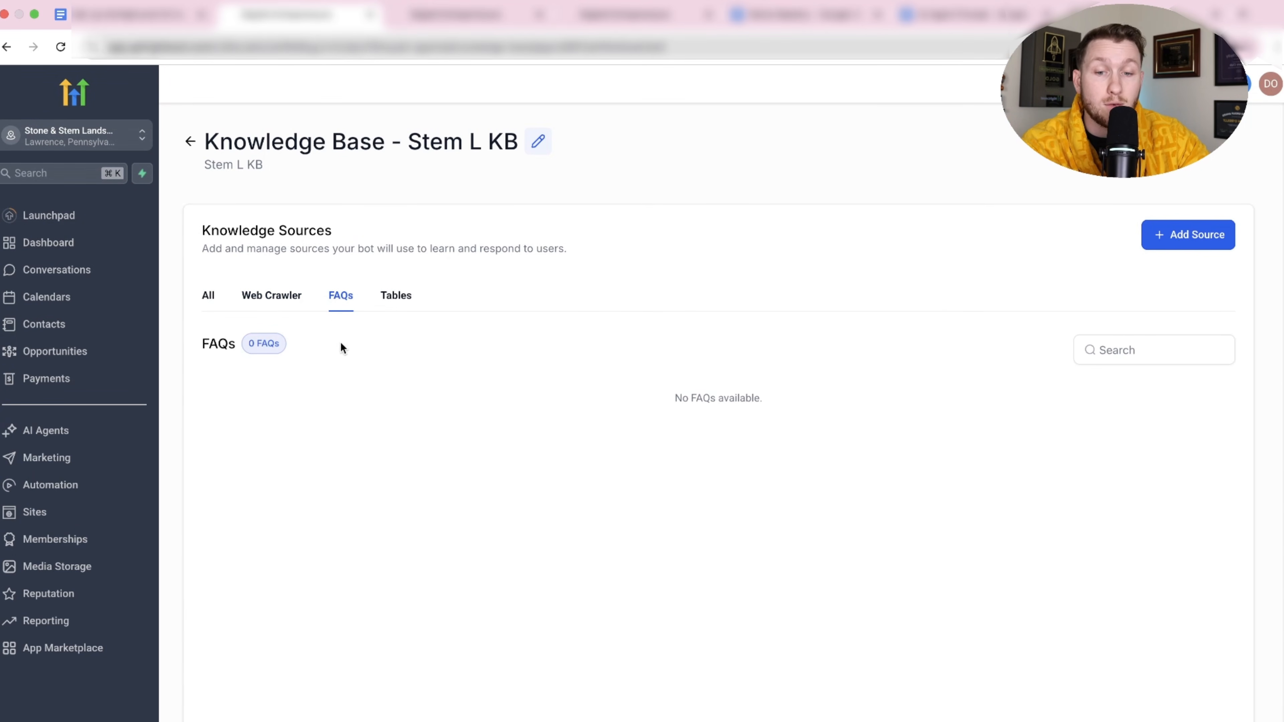
click(283, 307)
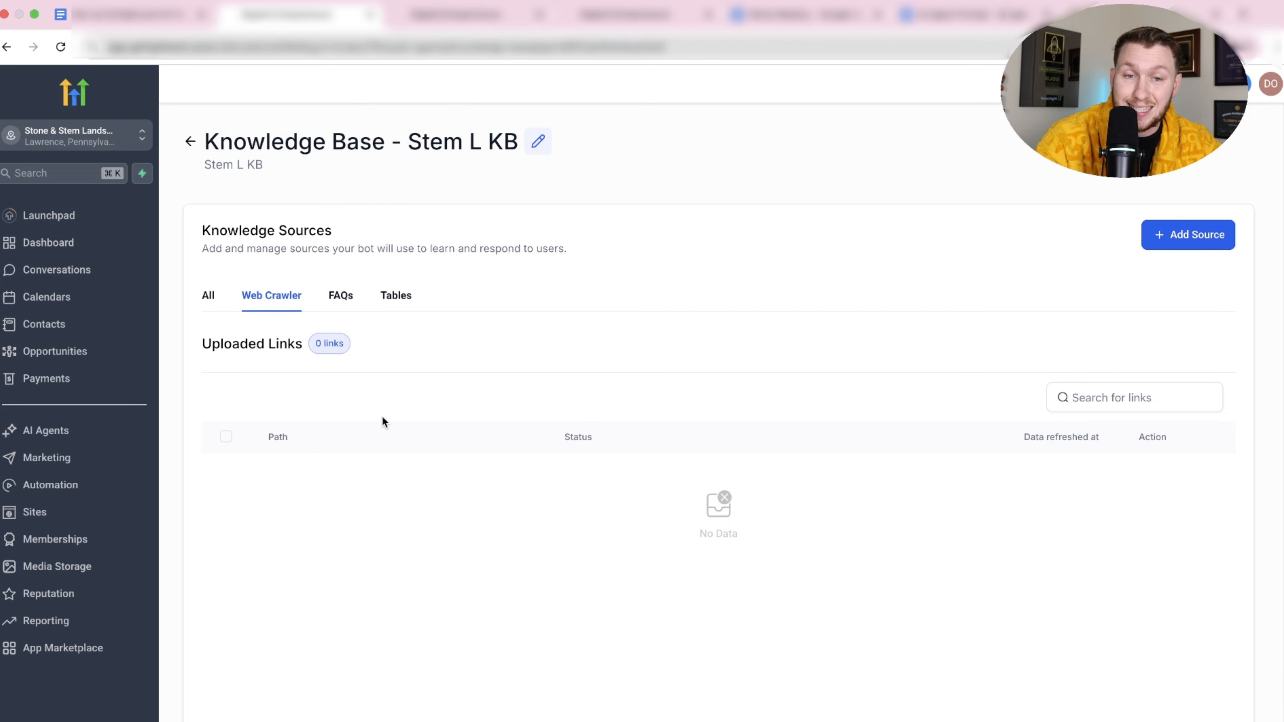
Select and copy the whole Niche Mastery prompt in Google Docs, then move to ChatGPT.
click(789, 22)
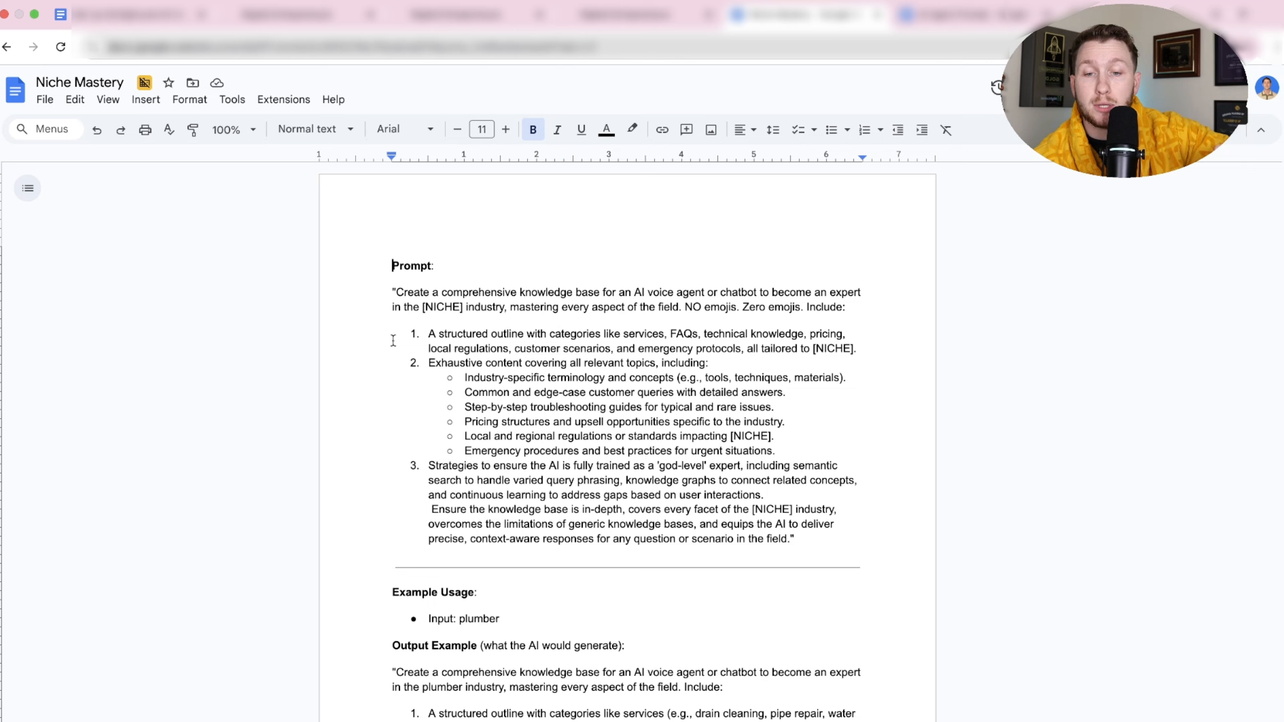
click(380, 293)
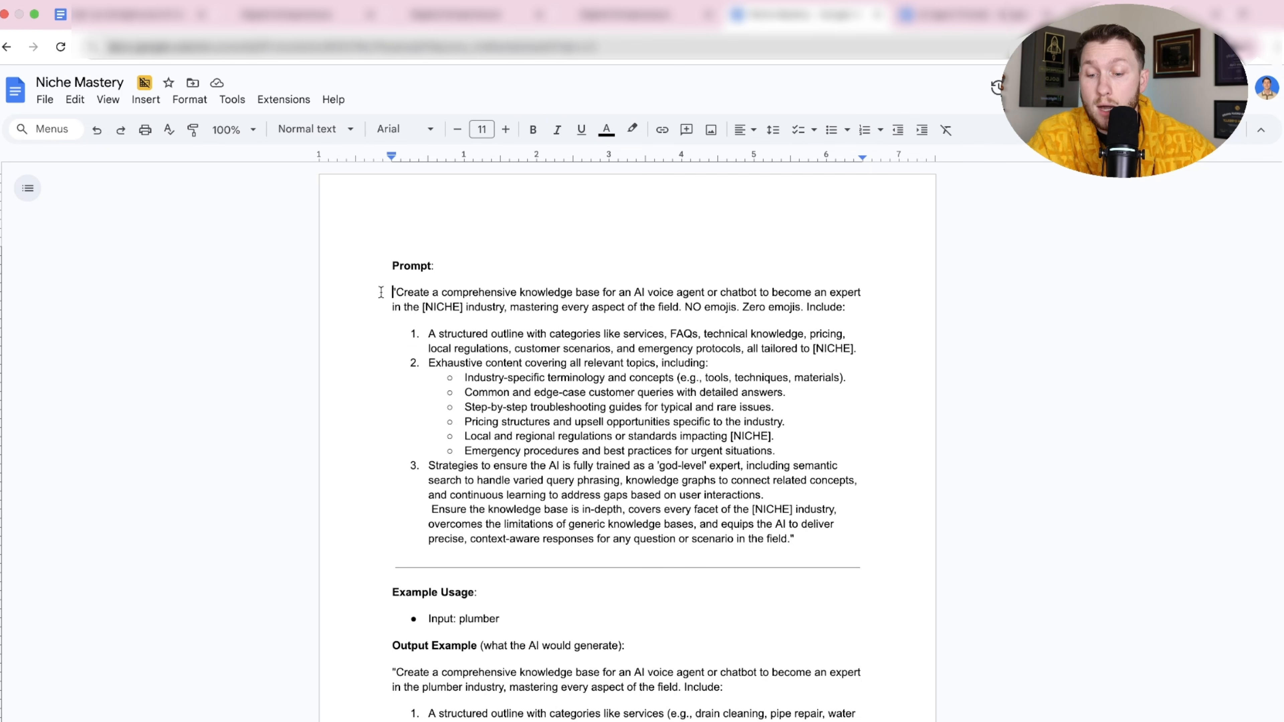
key(super+a)
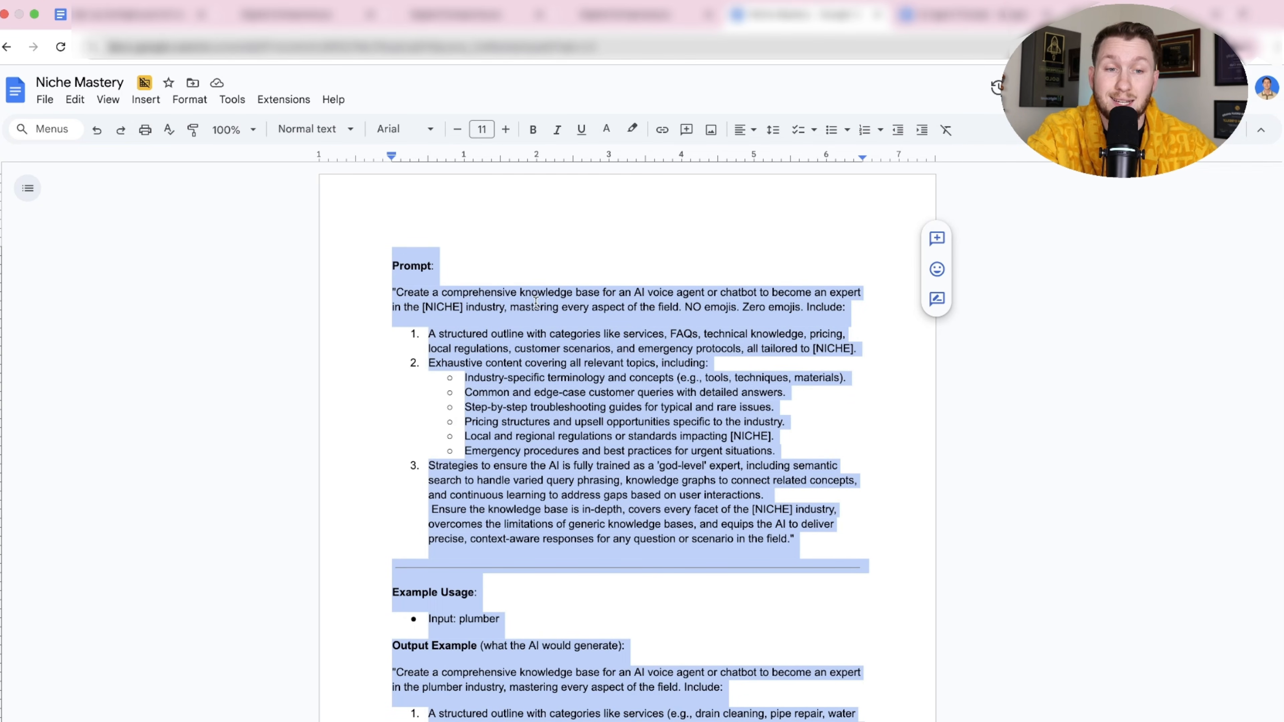
click(1132, 14)
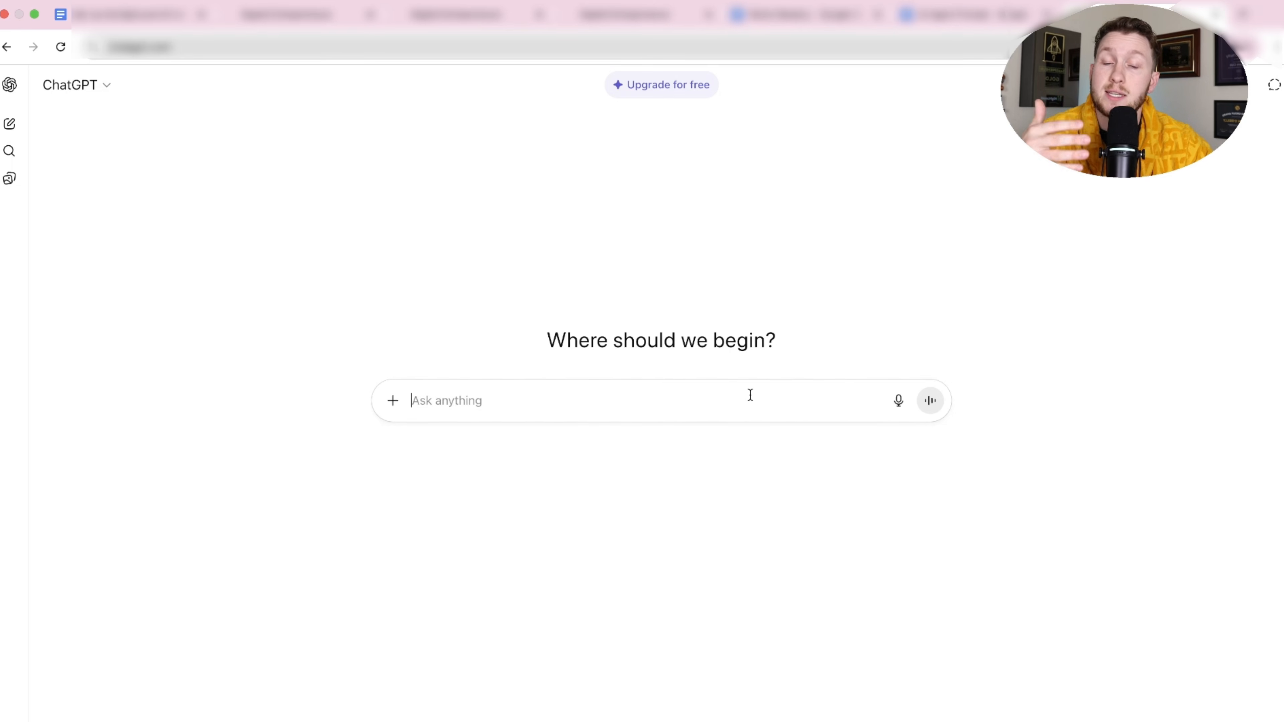
Paste the knowledge-base prompt into ChatGPT, replace [NICHE] with Landscaping, and send it.
click(750, 395)
key(super+v)
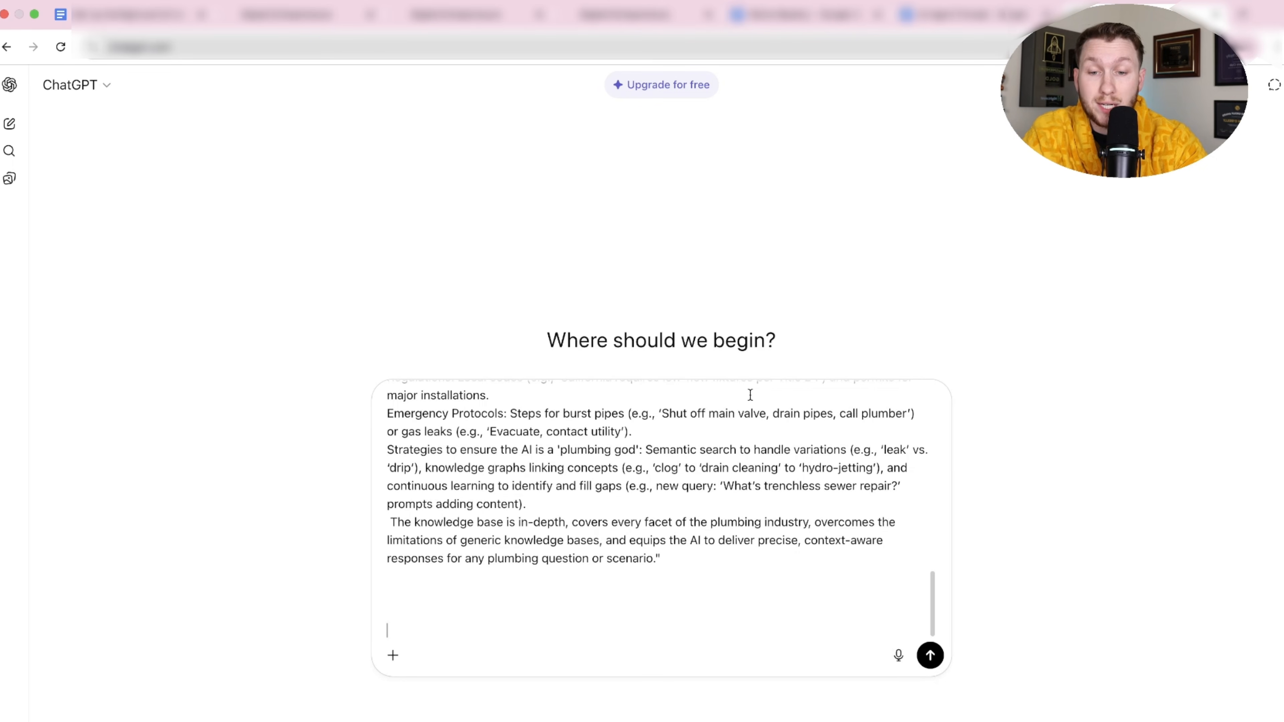
scroll(731, 473, up, 5)
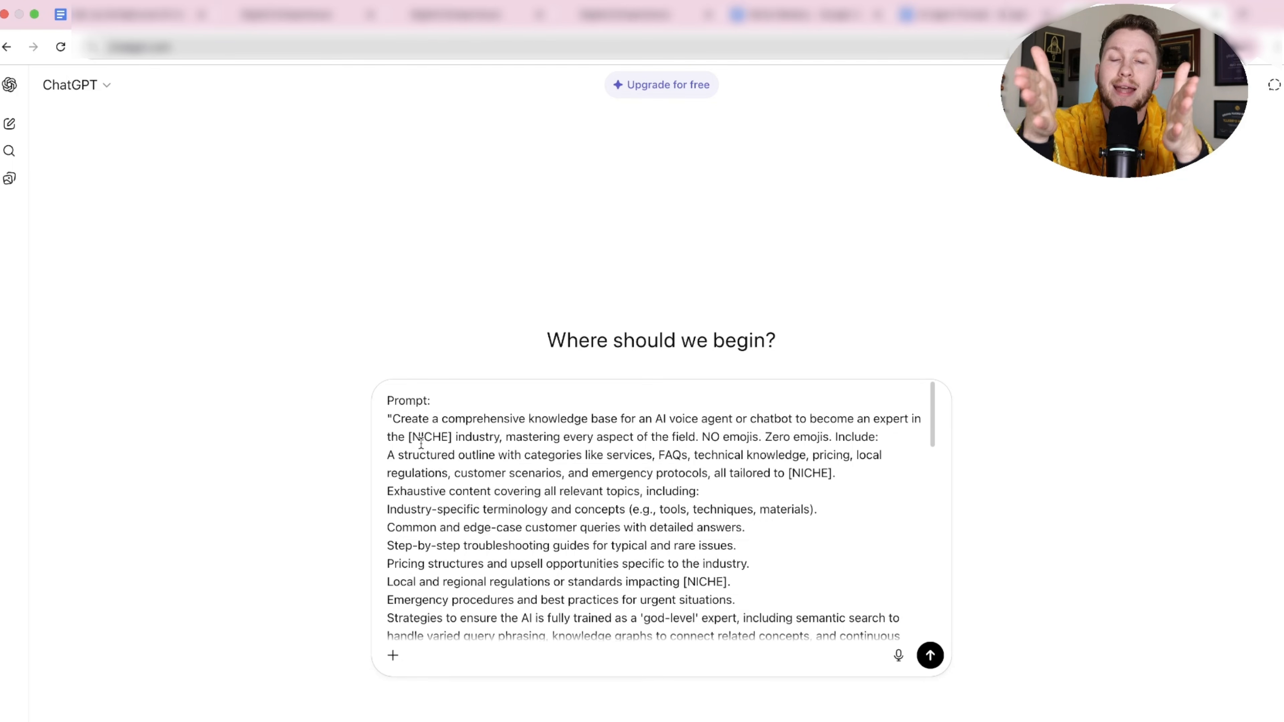
drag(454, 436, 407, 436)
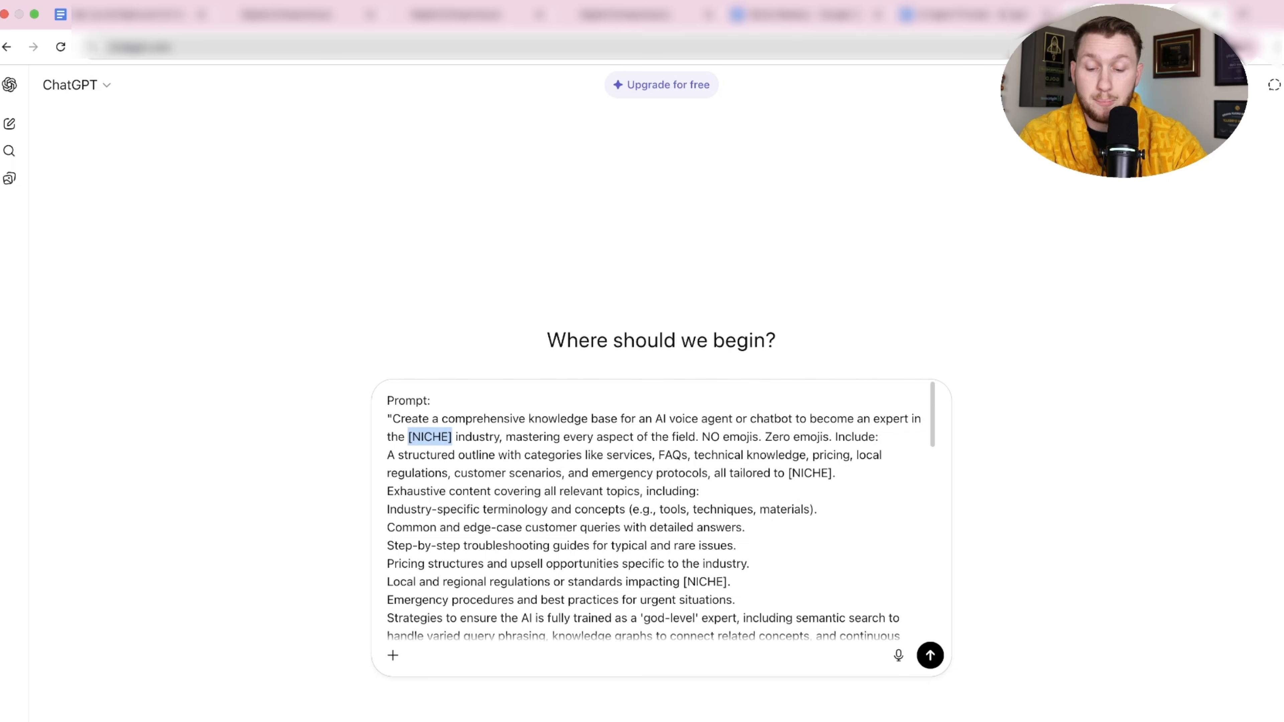
text(Landscaping)
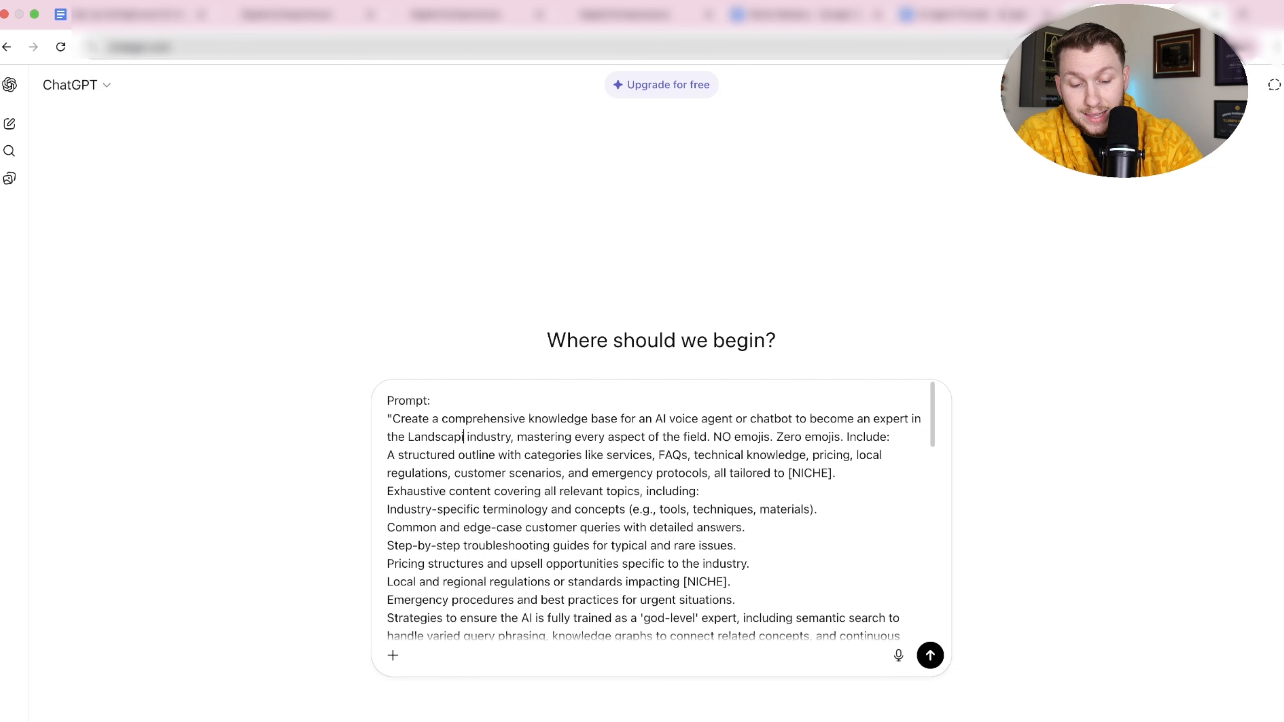
click(927, 653)
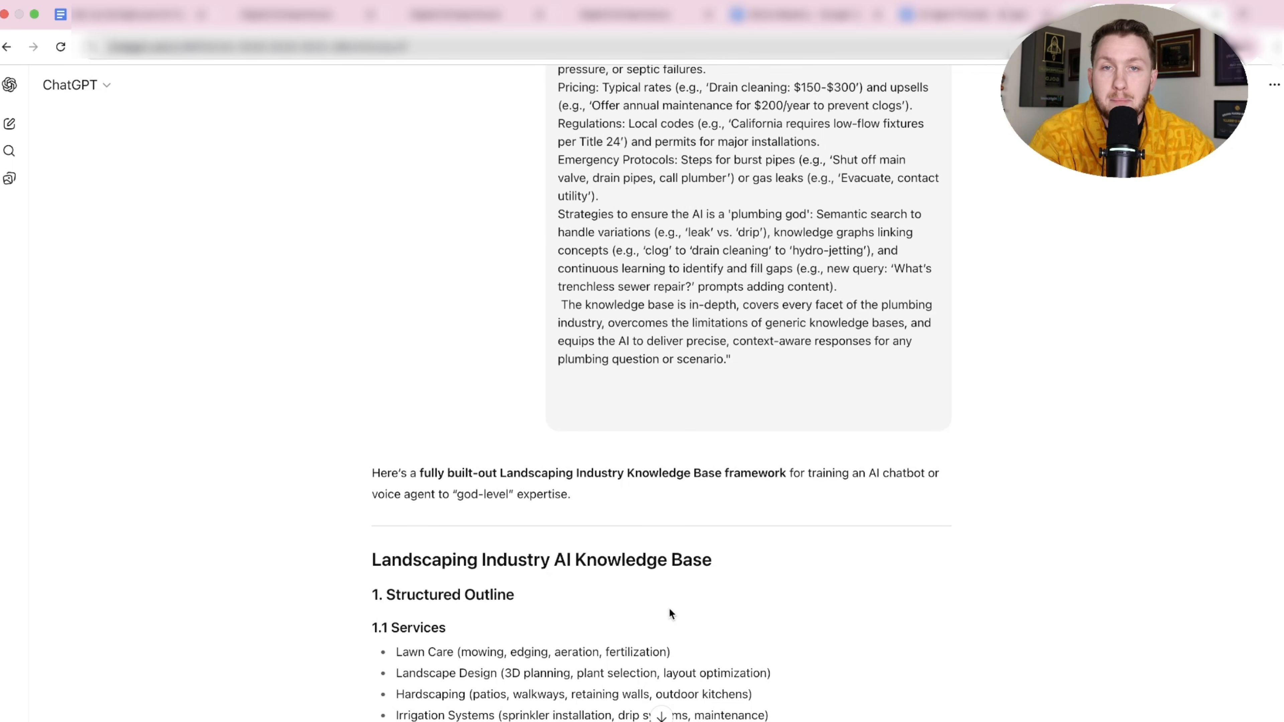
Copy ChatGPT's Landscaping Industry AI Knowledge Base answer and return to the Stem L KB page.
scroll(666, 613, down, 7)
scroll(657, 582, up, 13)
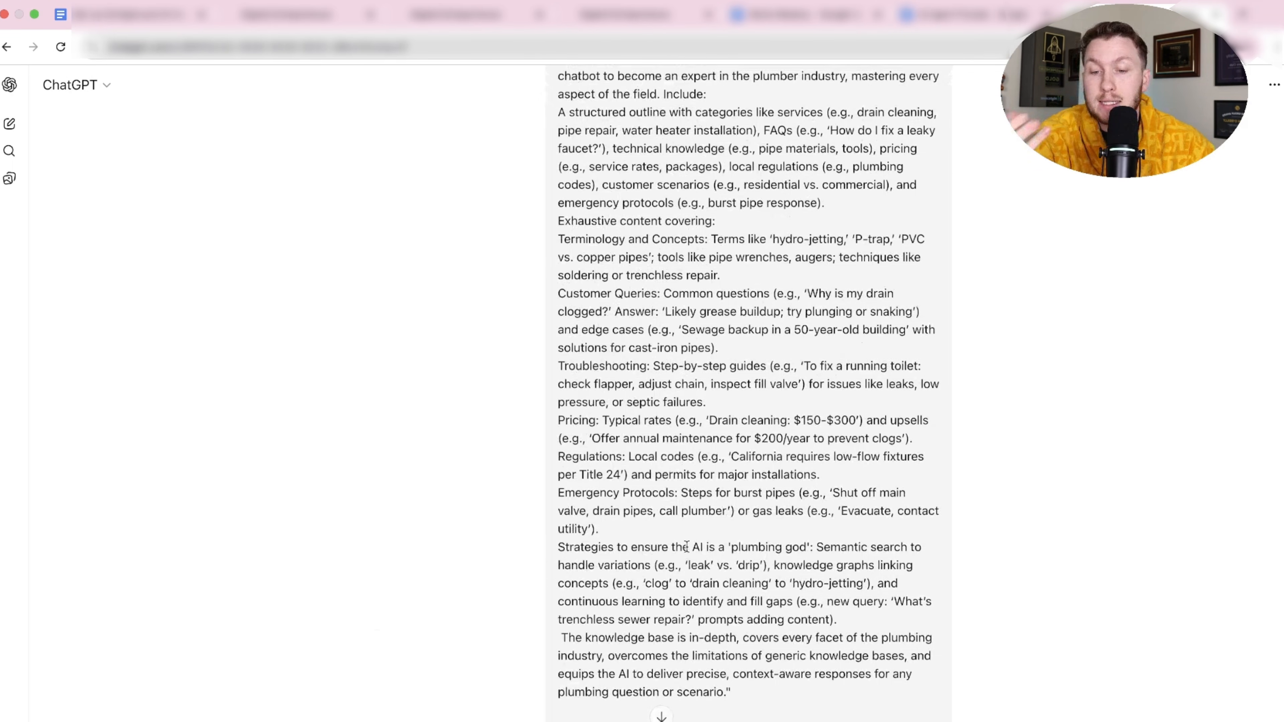
scroll(651, 546, down, 10)
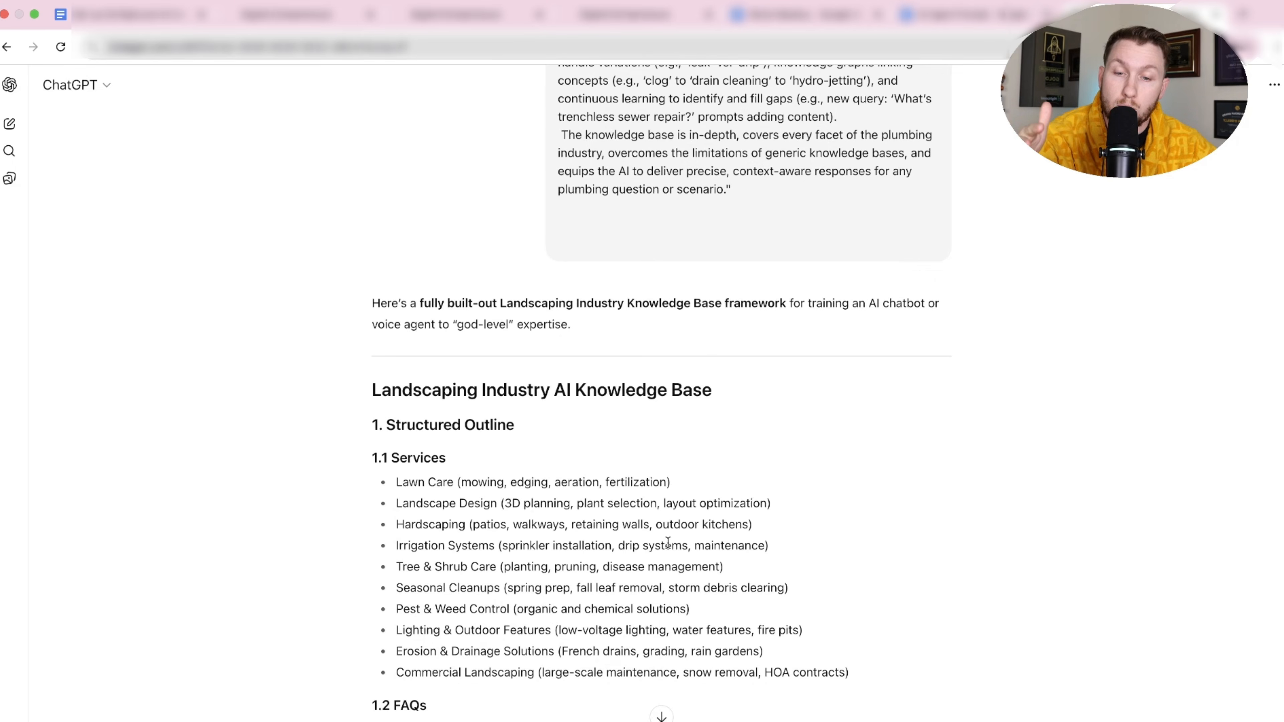
drag(369, 273, 773, 557)
right_click(591, 241)
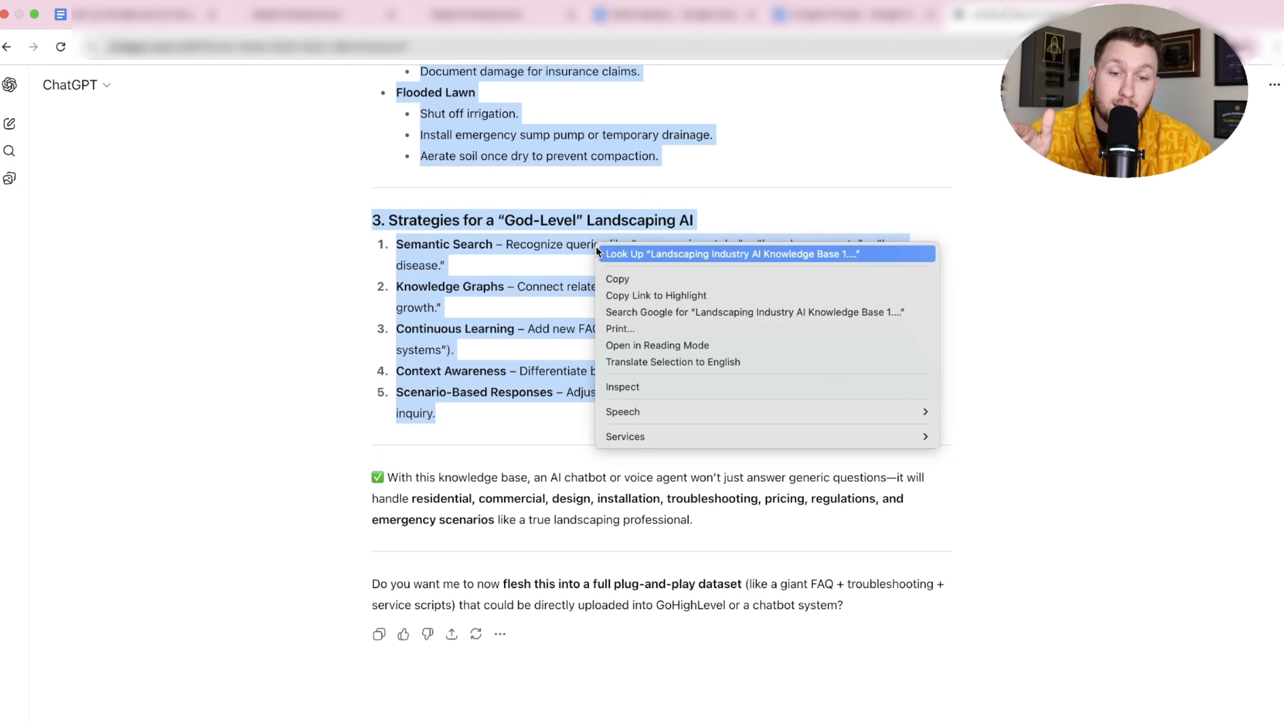
click(621, 279)
click(303, 14)
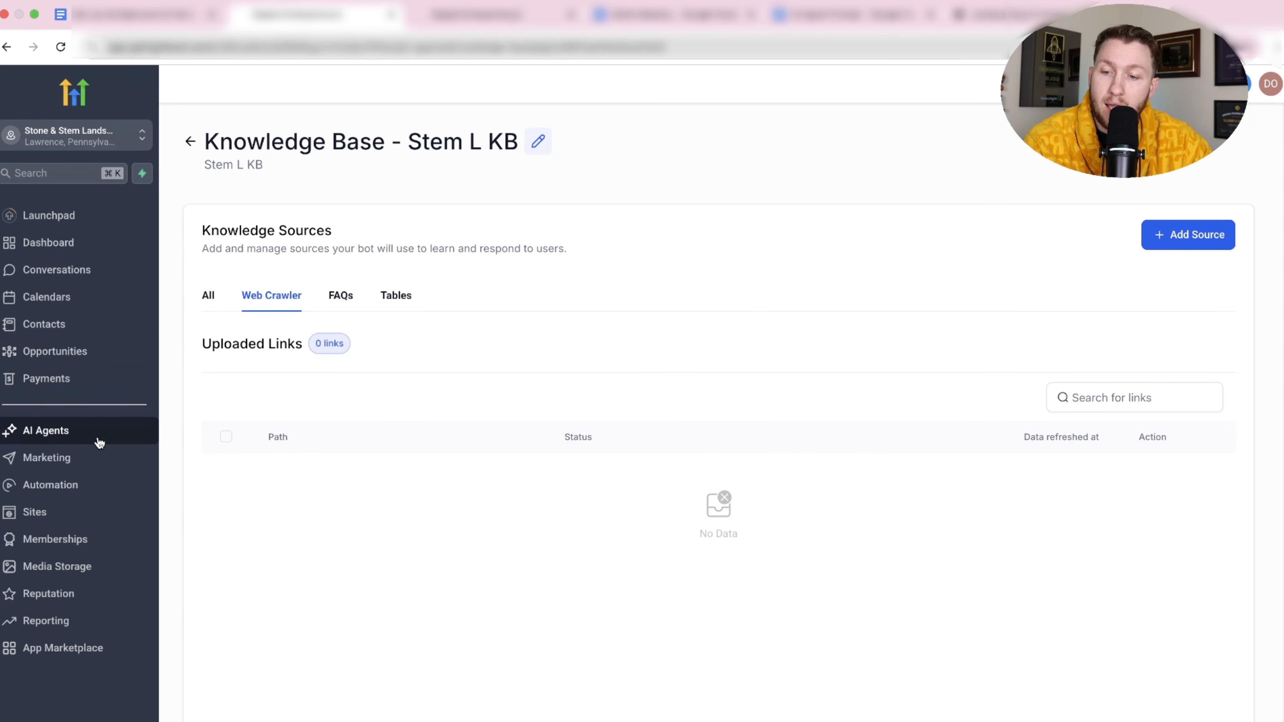
Create a new blank funnel named KB.
click(101, 511)
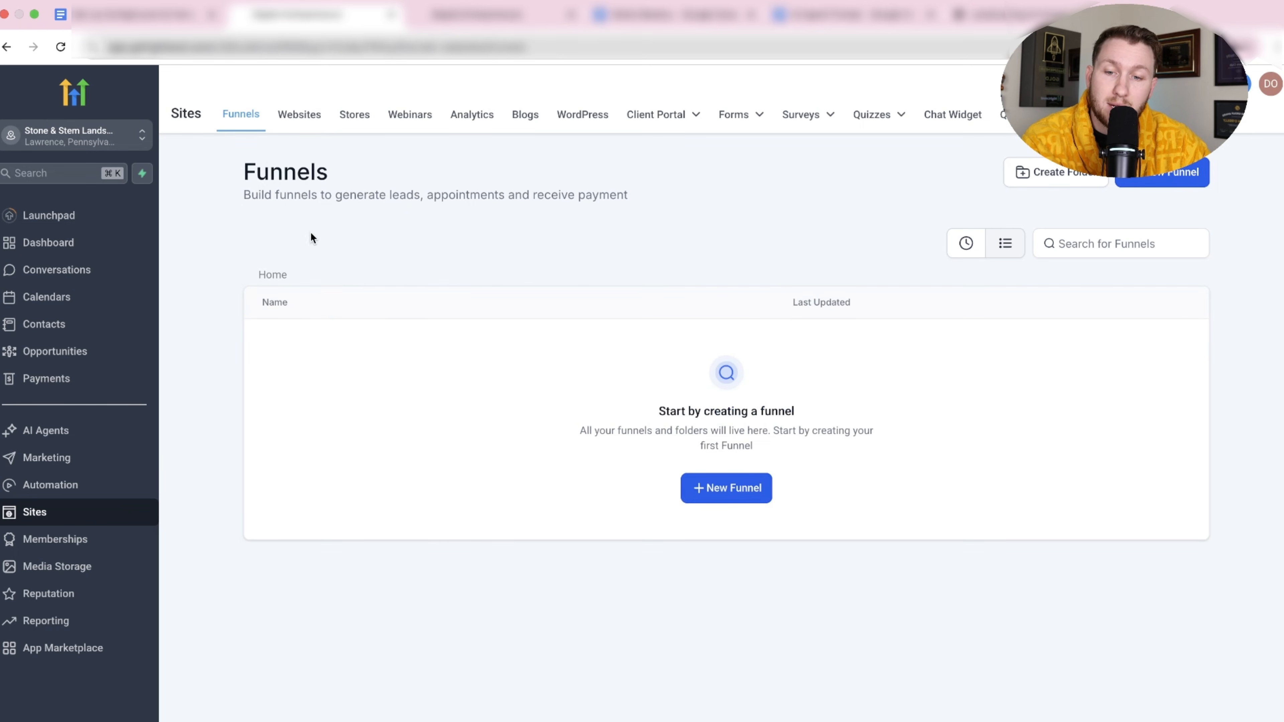
click(746, 491)
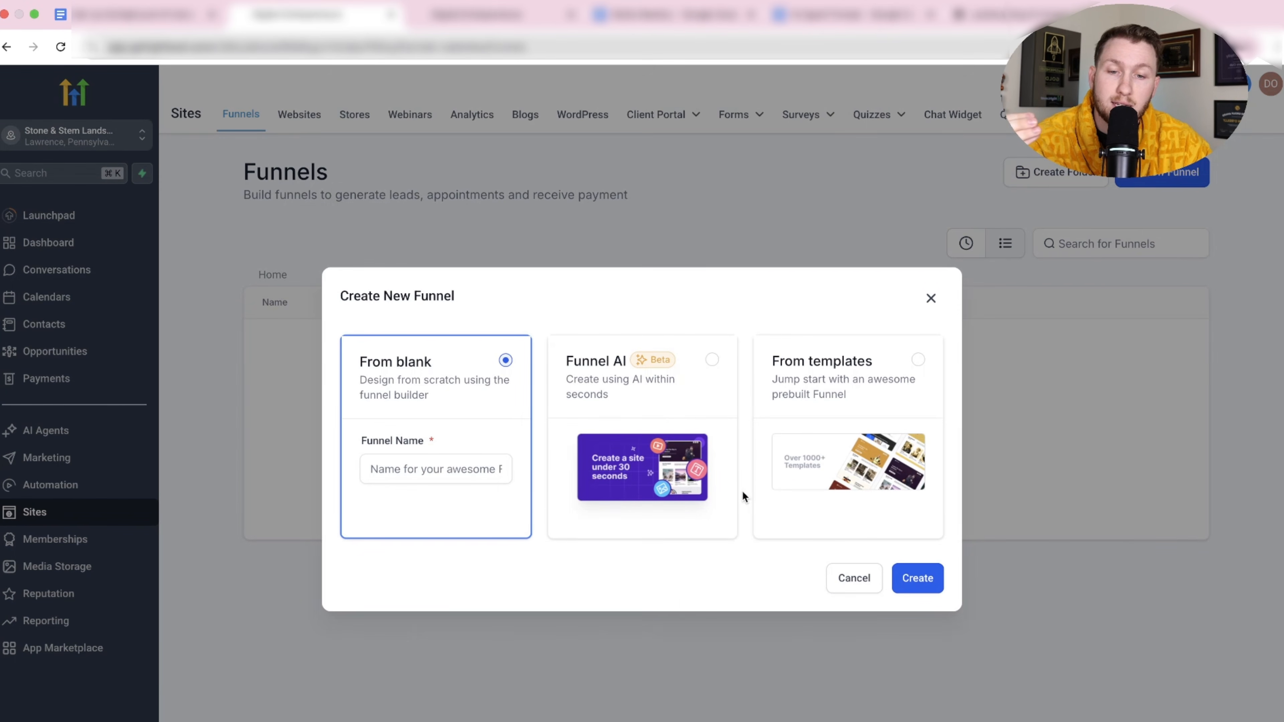
click(463, 468)
text(KB)
click(912, 578)
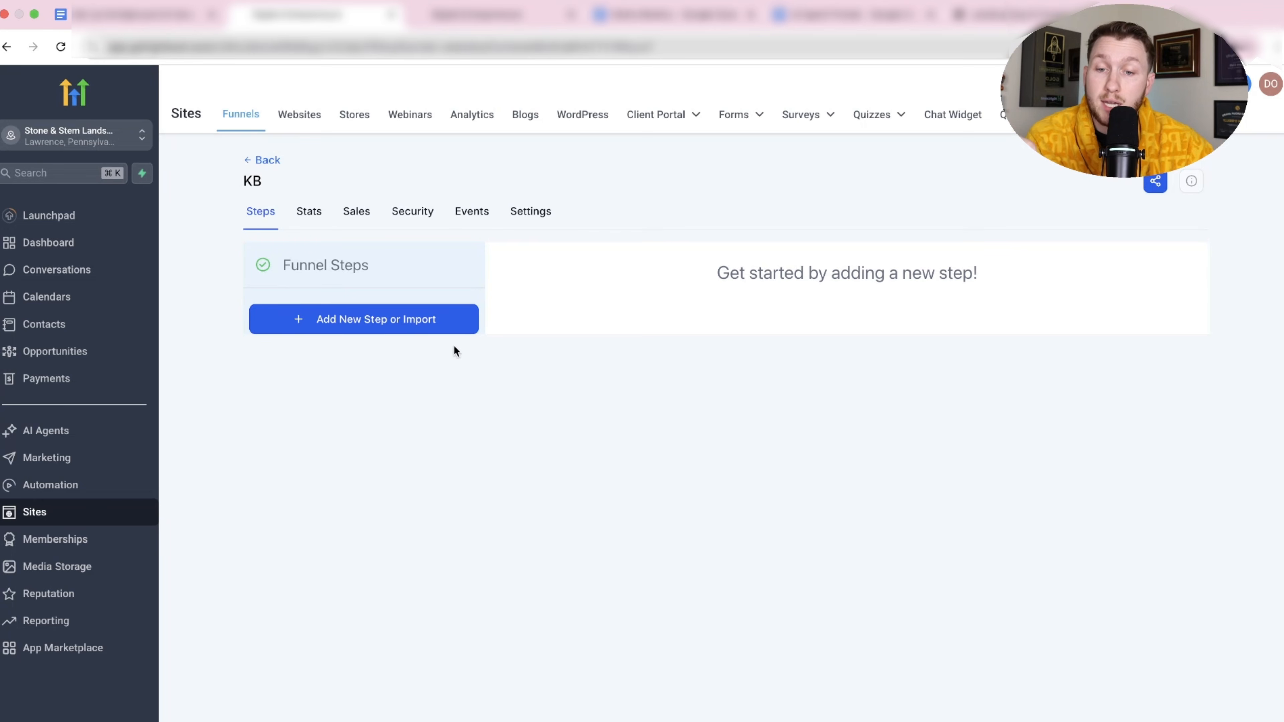
Add a blank 'KB Stem Landscaping' step and drop a one-column row onto its page.
click(407, 330)
click(499, 352)
text(KB Stem Landscapi)
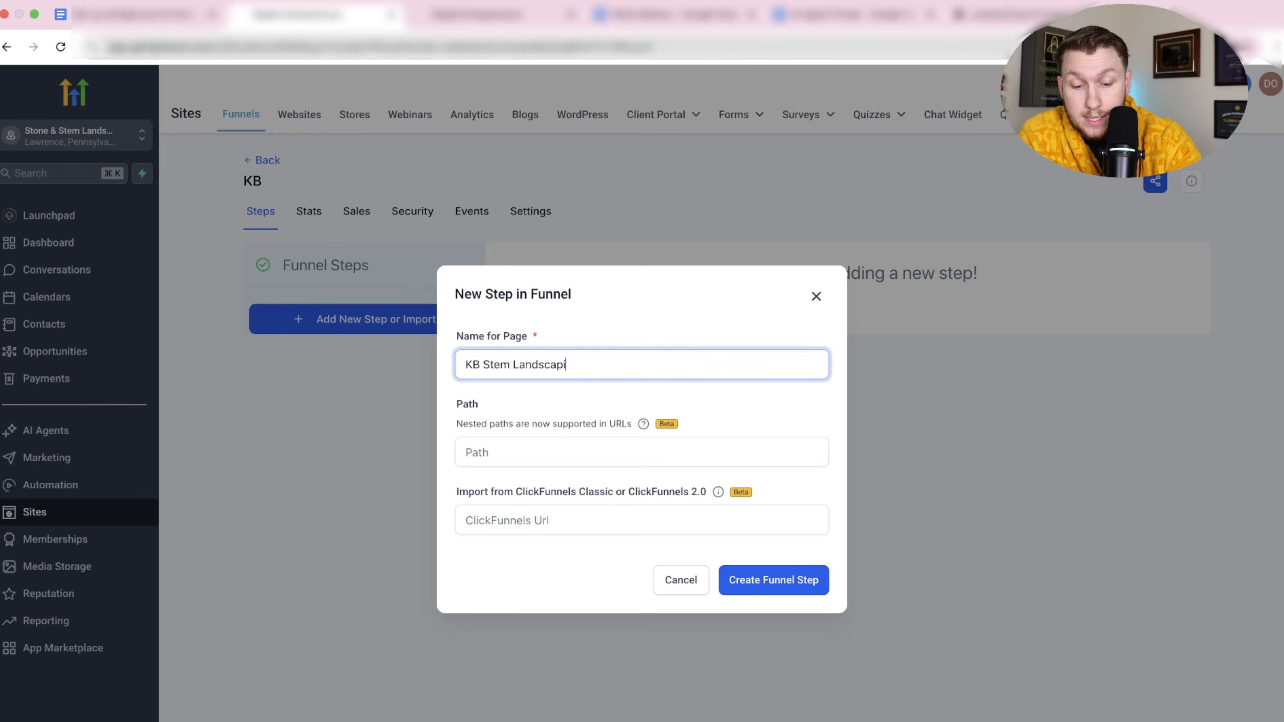
text(ng)
click(819, 582)
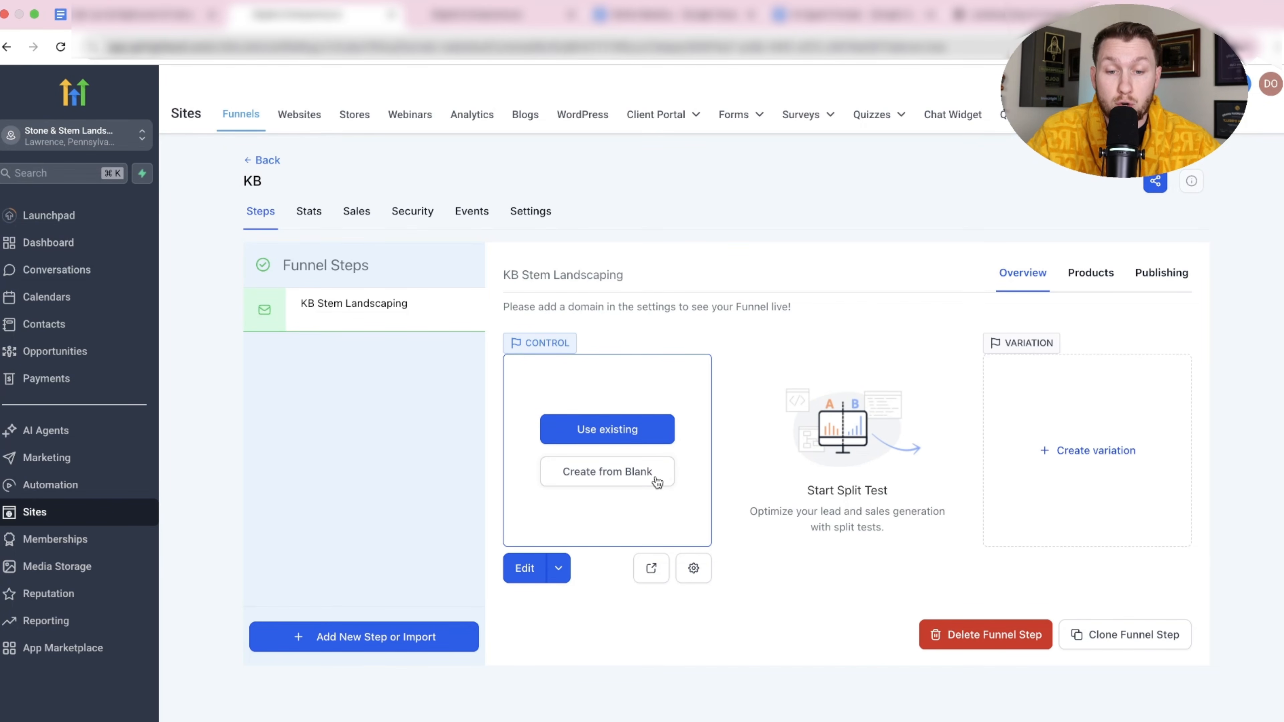
click(657, 481)
drag(169, 314, 533, 236)
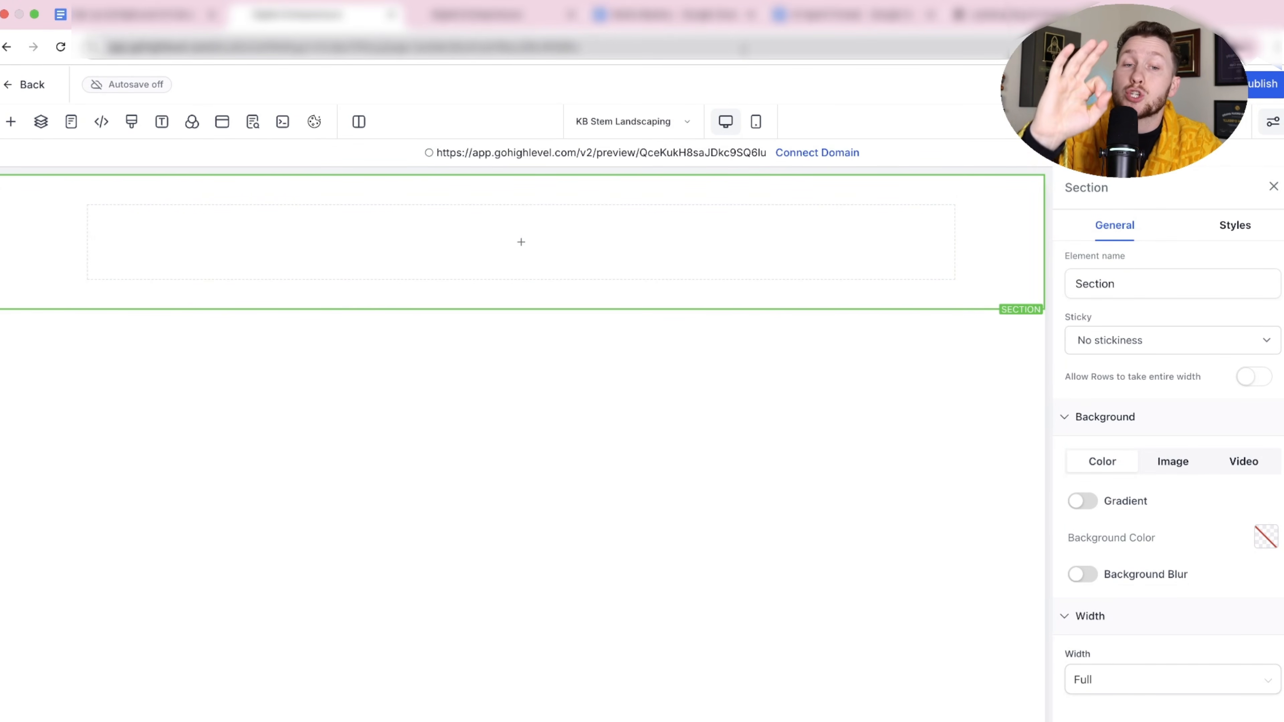
Add a Paragraph element to the row and paste the landscaping knowledge base text into it.
click(983, 23)
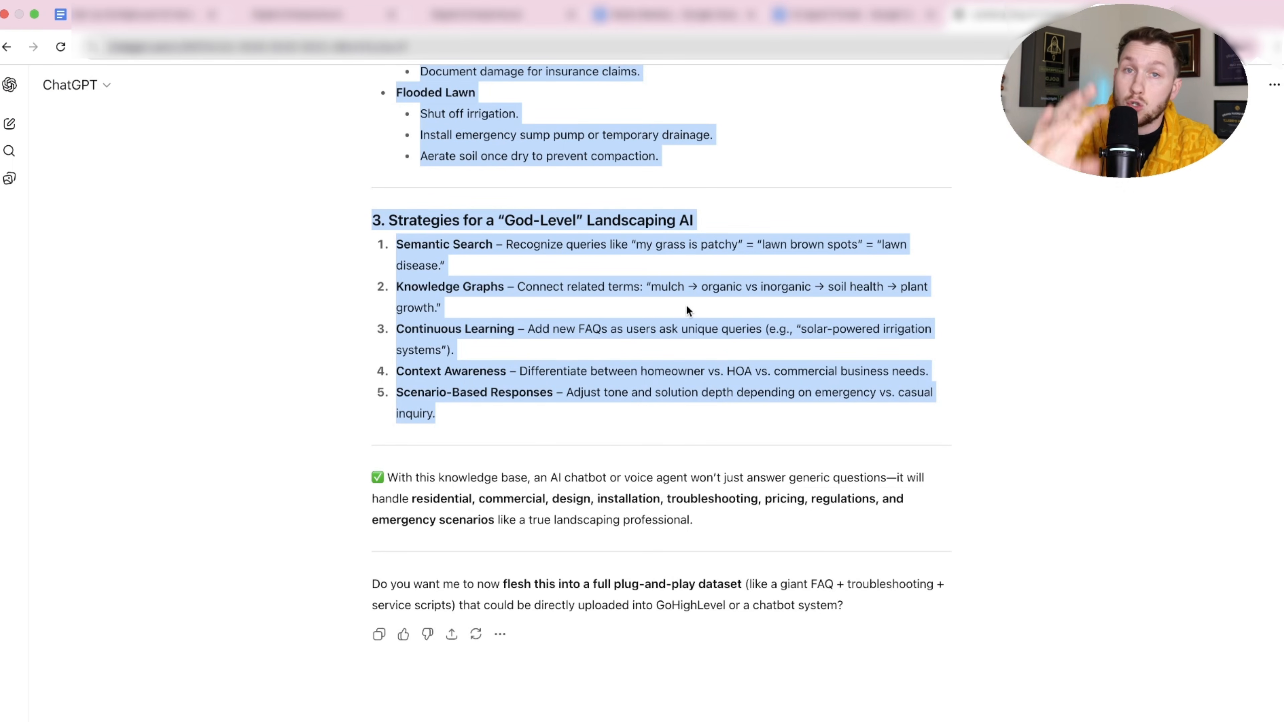
click(323, 16)
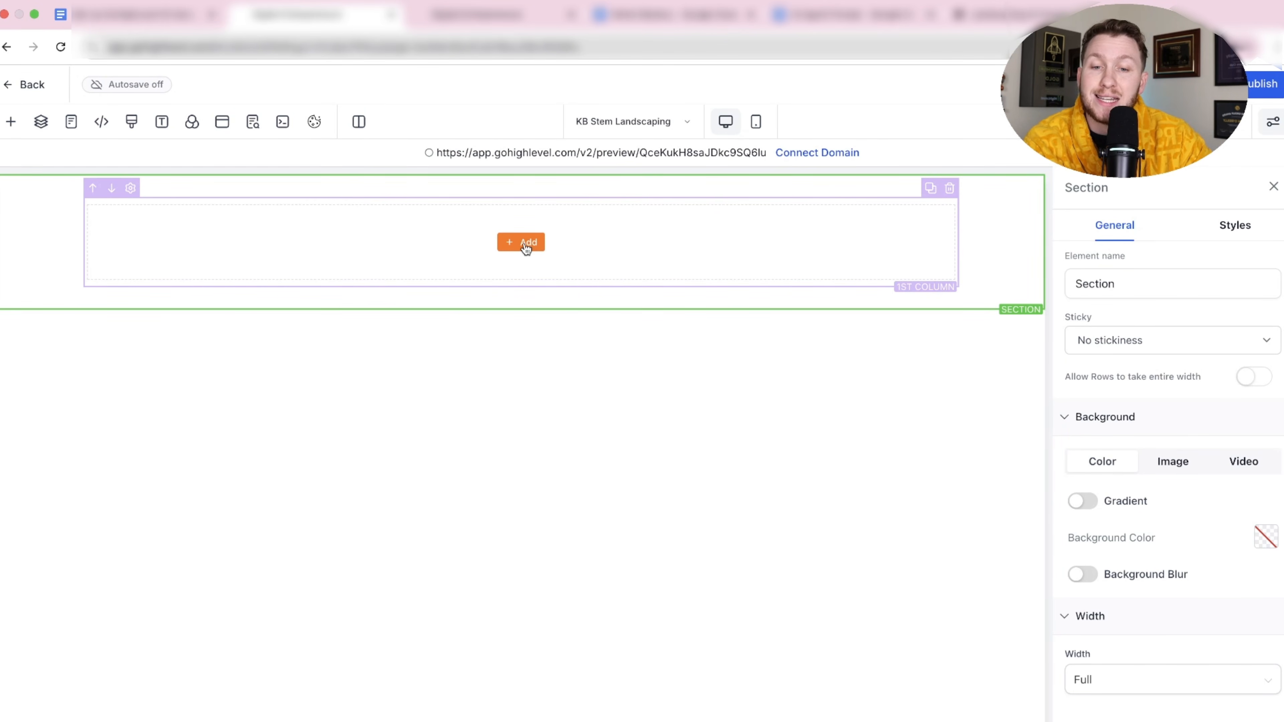
click(10, 124)
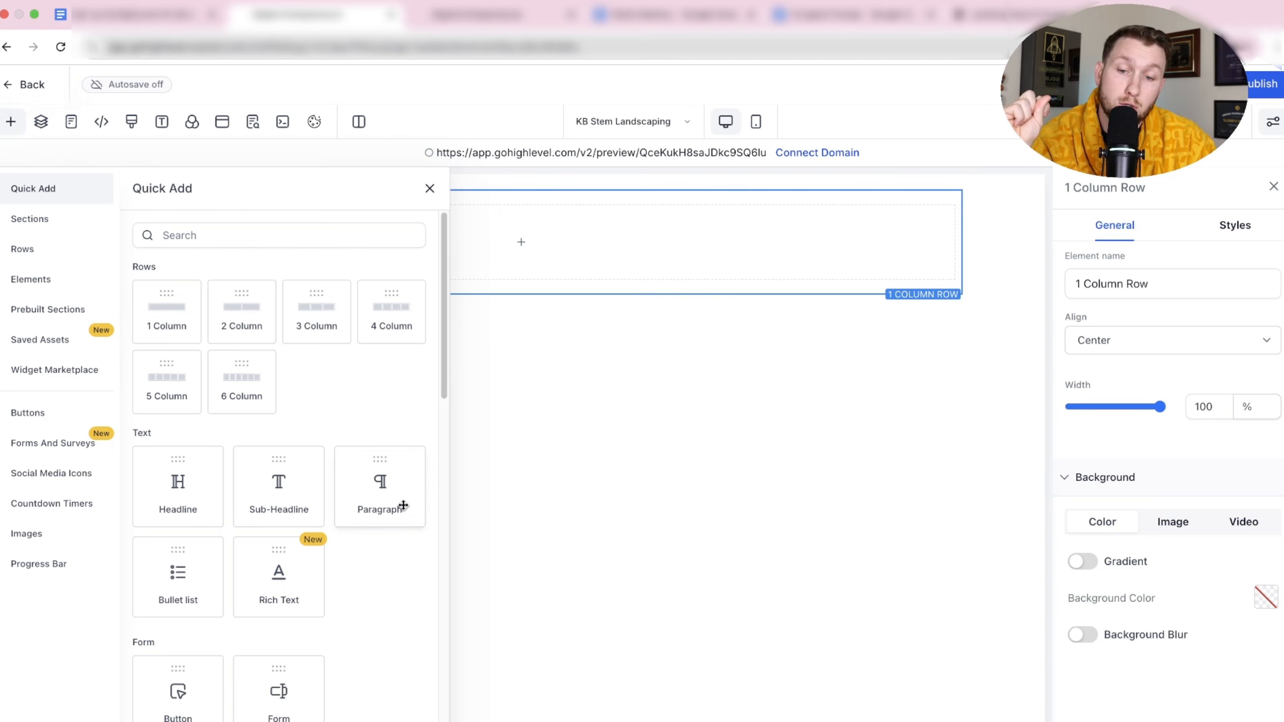
drag(403, 505, 535, 256)
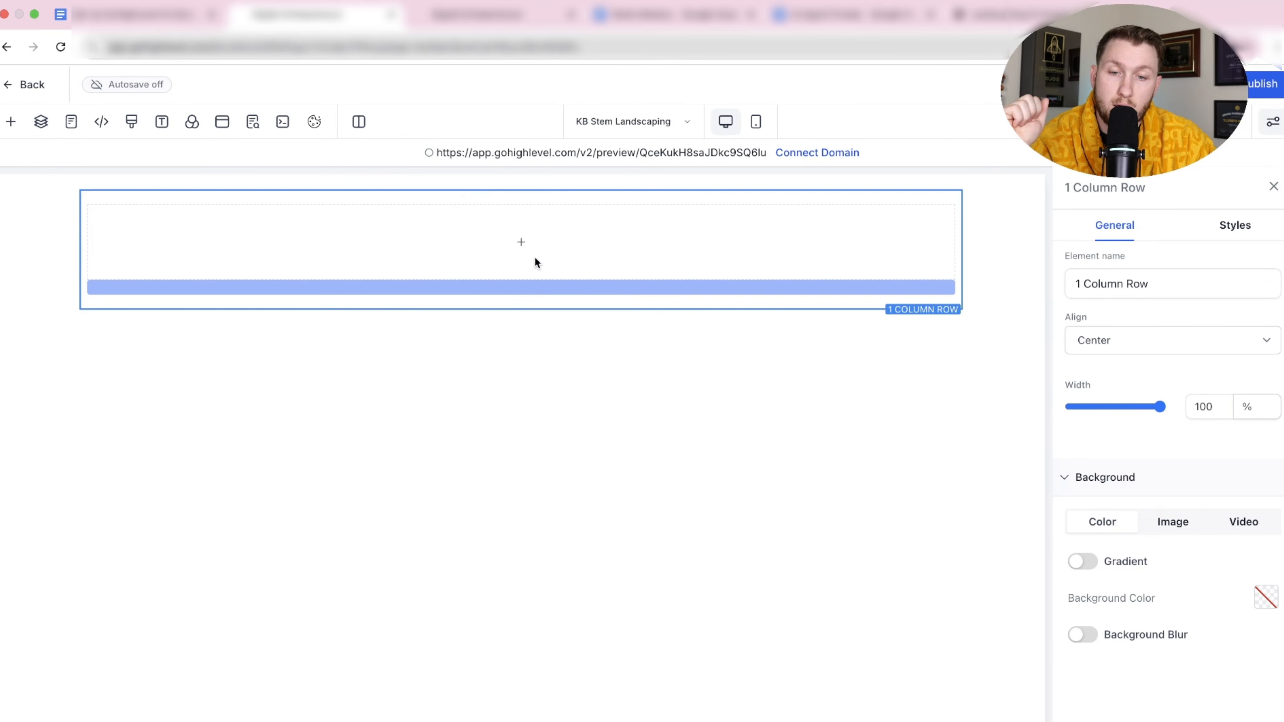
double_click(522, 225)
triple_click(523, 223)
right_click(519, 215)
click(573, 351)
scroll(559, 419, down, 1)
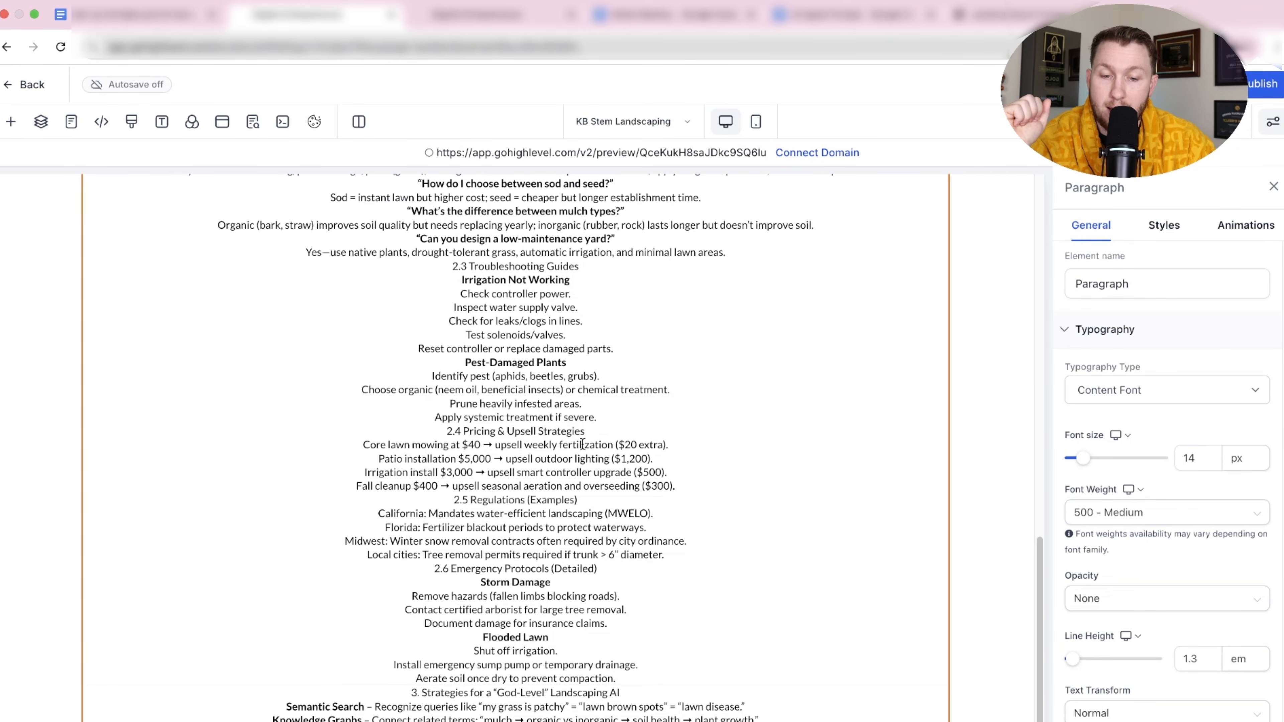
scroll(336, 330, up, 5)
scroll(478, 313, down, 5)
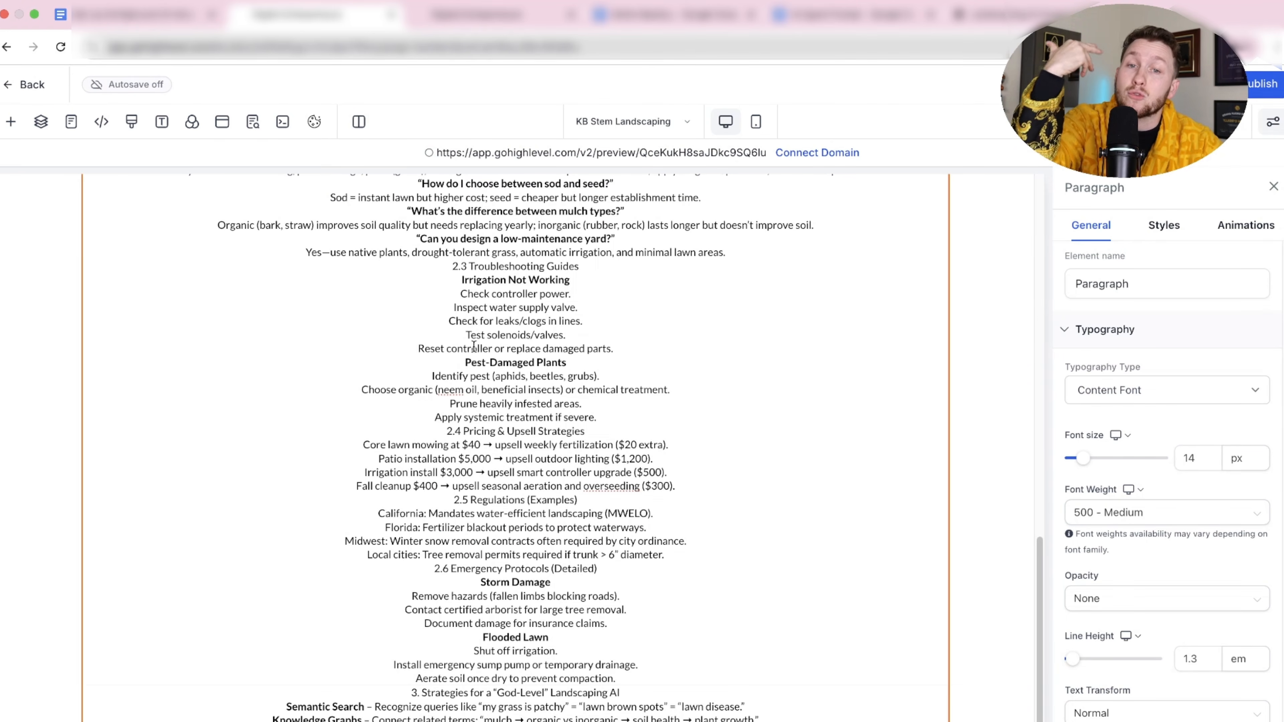
scroll(478, 347, up, 10)
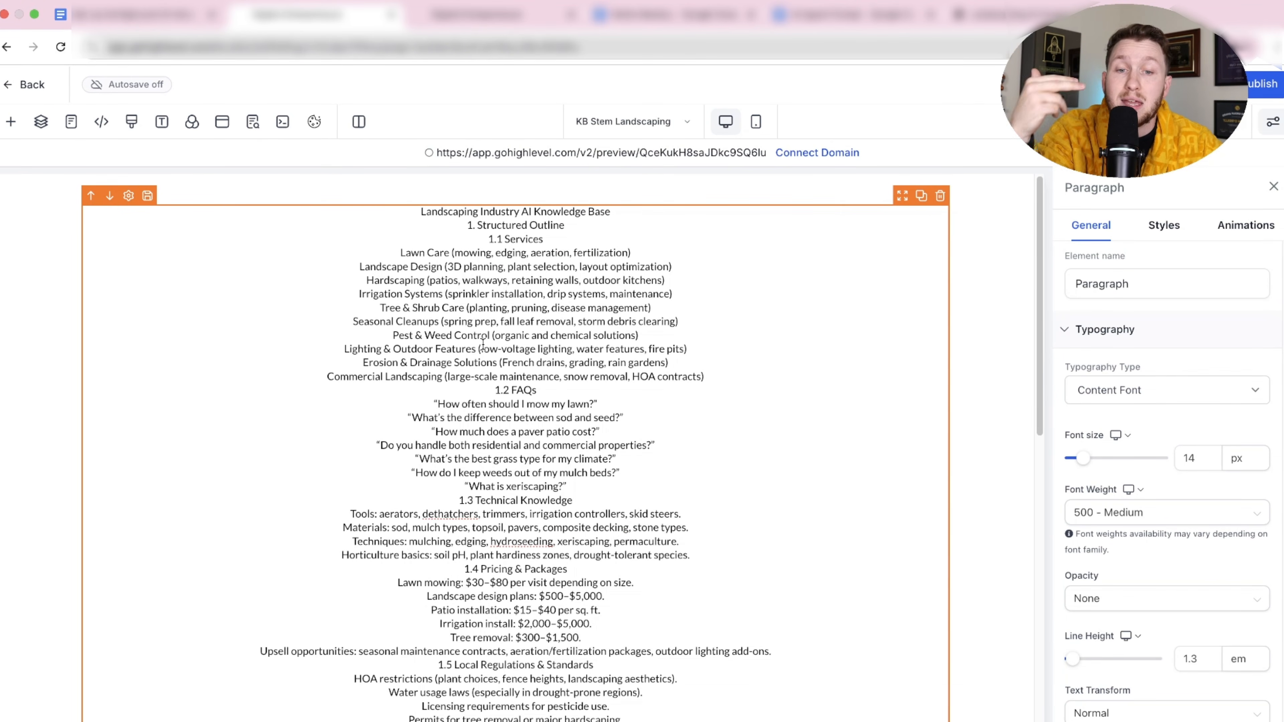
scroll(586, 372, down, 10)
scroll(607, 373, up, 10)
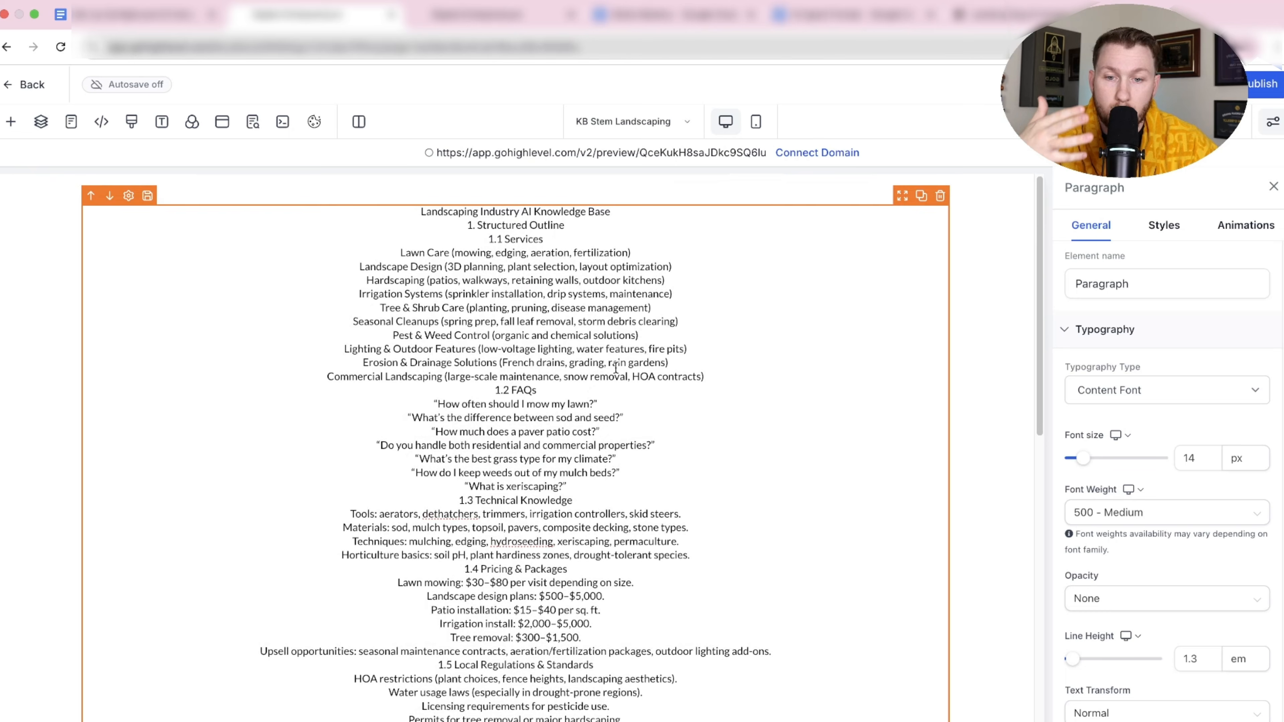
Place a Headline element above the pasted paragraph.
click(252, 121)
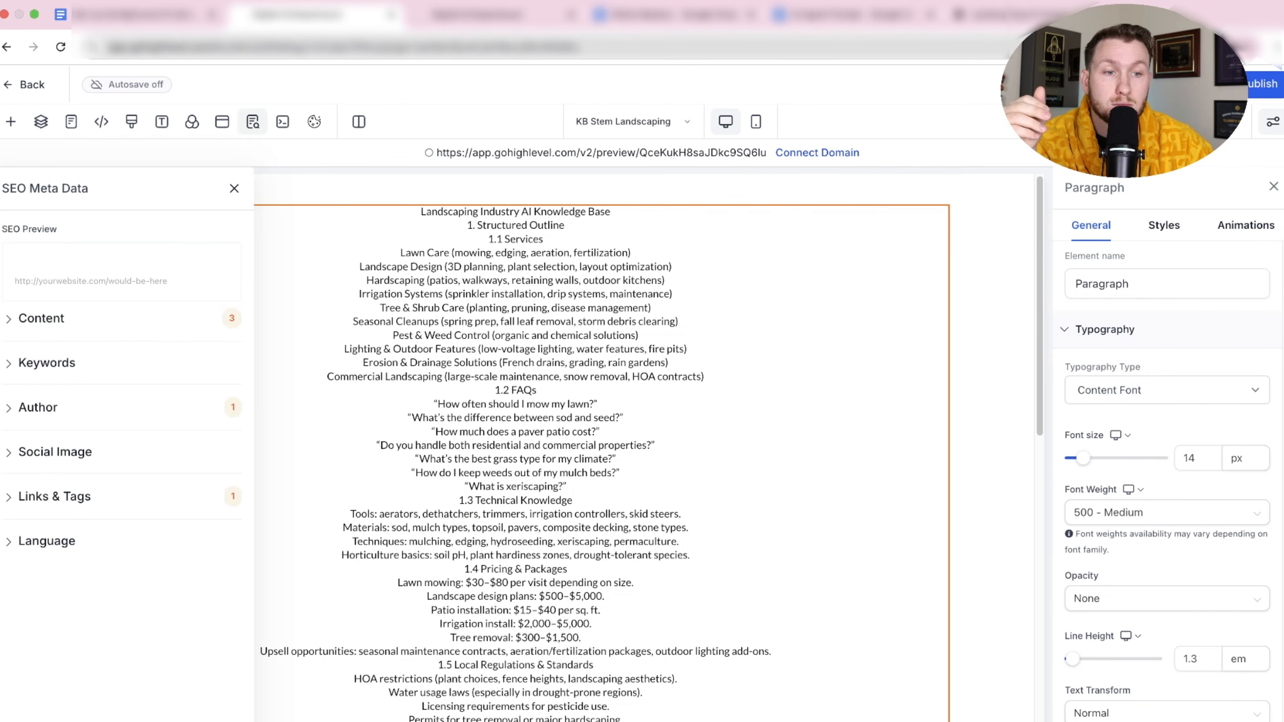
click(237, 186)
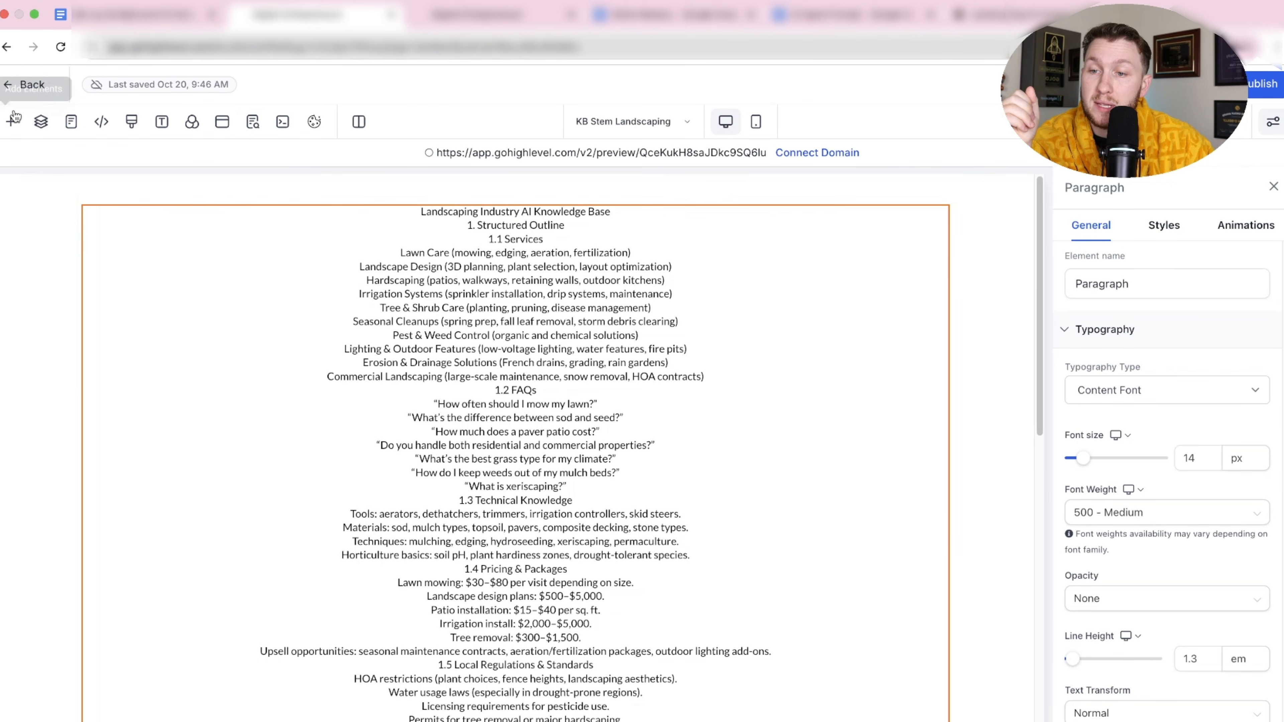
click(12, 120)
drag(178, 480, 611, 243)
key(super+c)
double_click(480, 220)
click(470, 237)
right_click(579, 243)
Paste 'Landscaping Industry AI Knowledge Base' over the placeholder headline text.
double_click(557, 218)
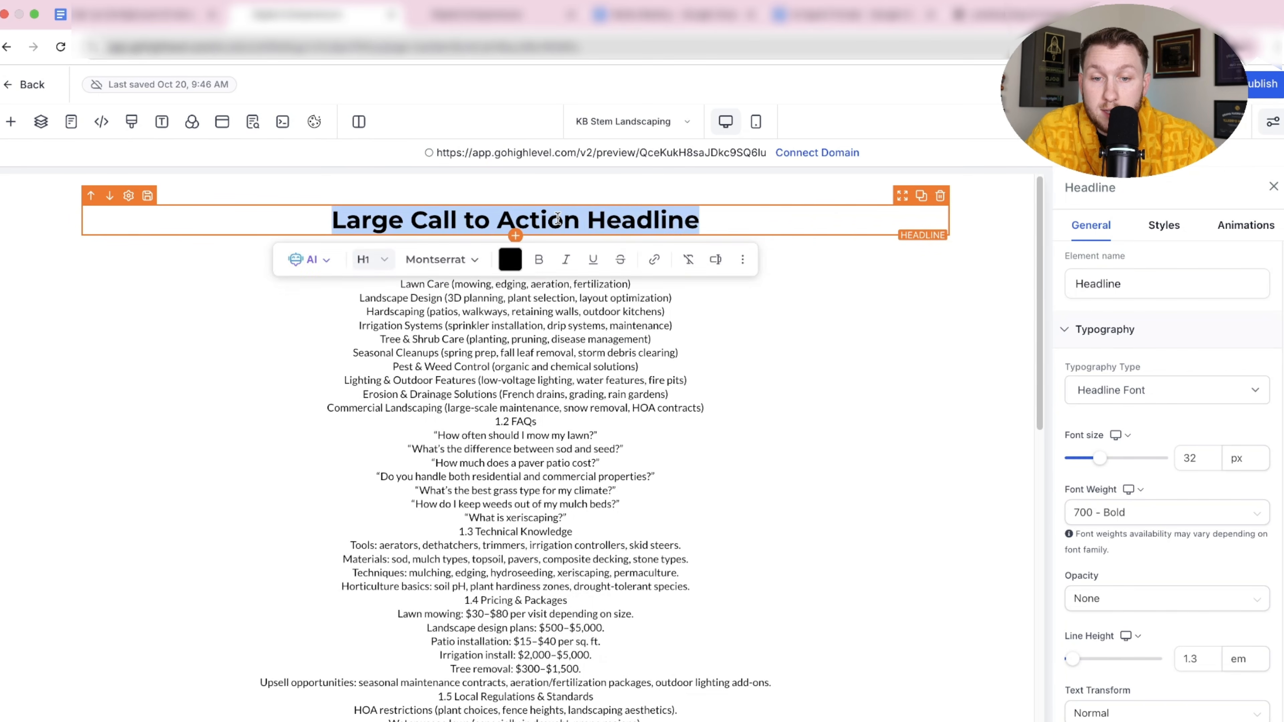
right_click(558, 219)
click(605, 351)
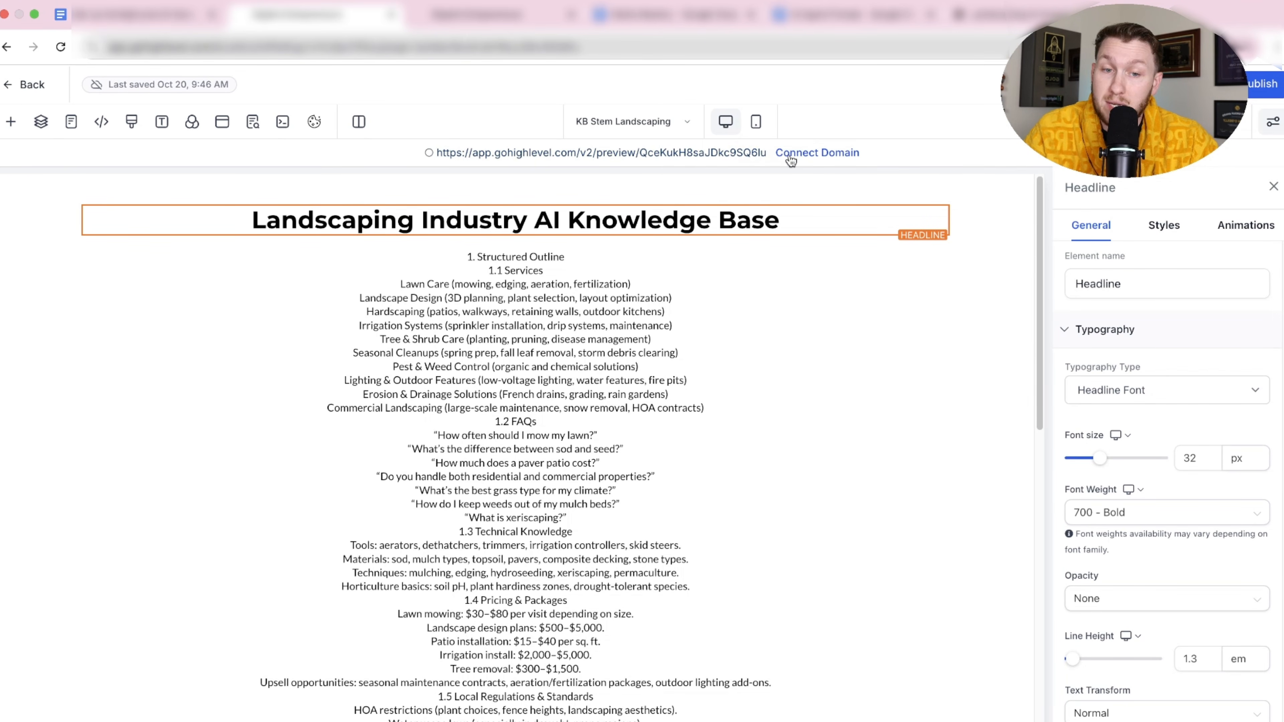
Preview the published knowledge base page, copy its URL, and return to the editor.
click(581, 154)
click(343, 15)
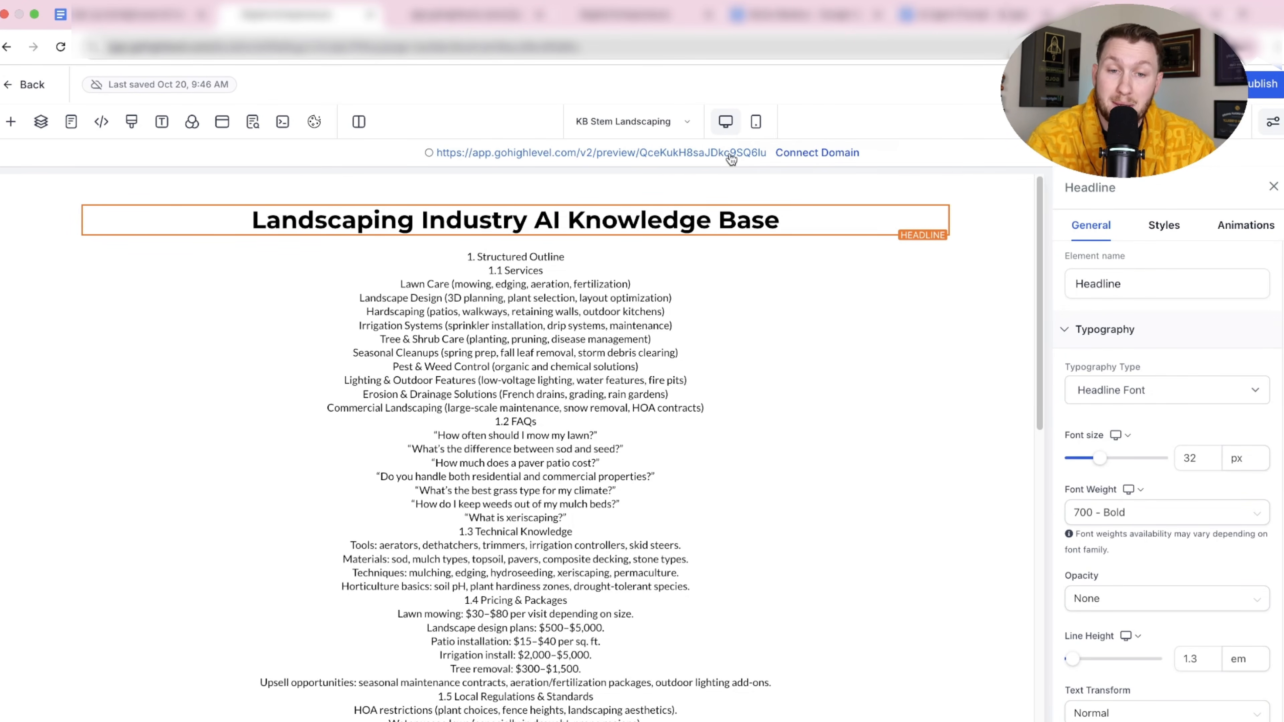
click(693, 154)
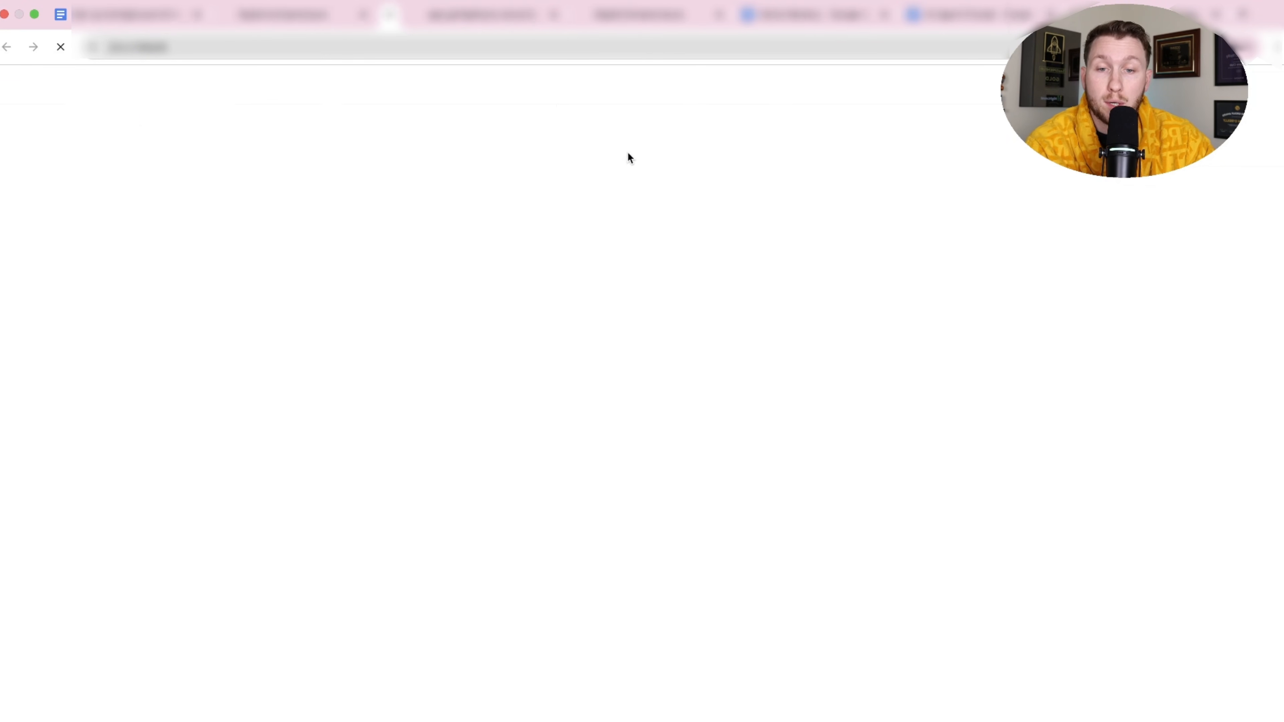
key(super+l)
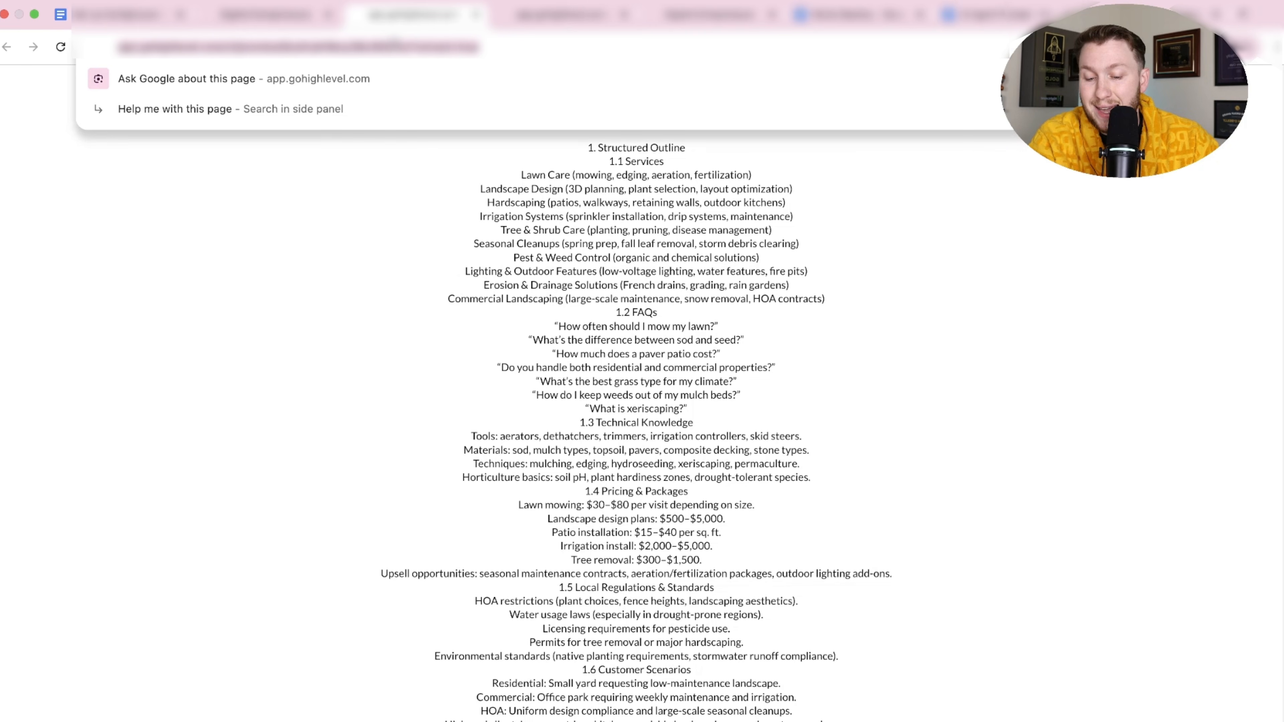
click(261, 21)
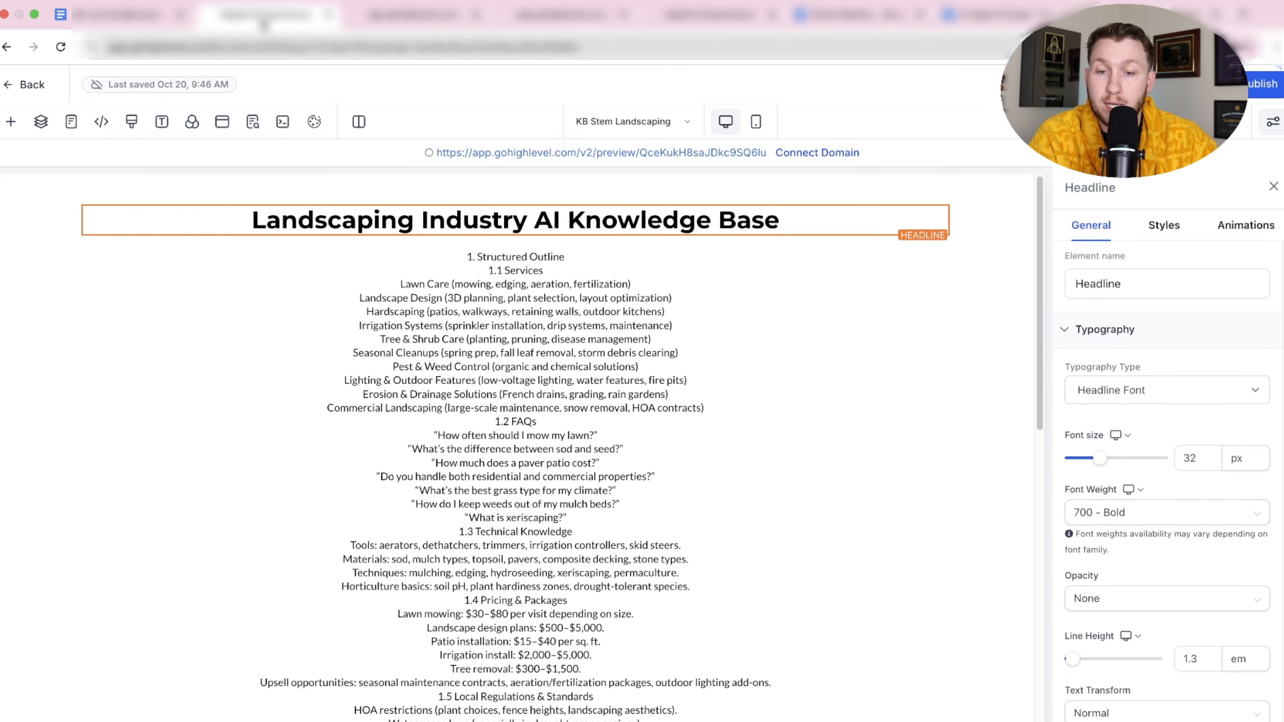
click(36, 85)
Add the preview page URL to Stem L KB as a Web Crawler source and extract its data.
click(65, 429)
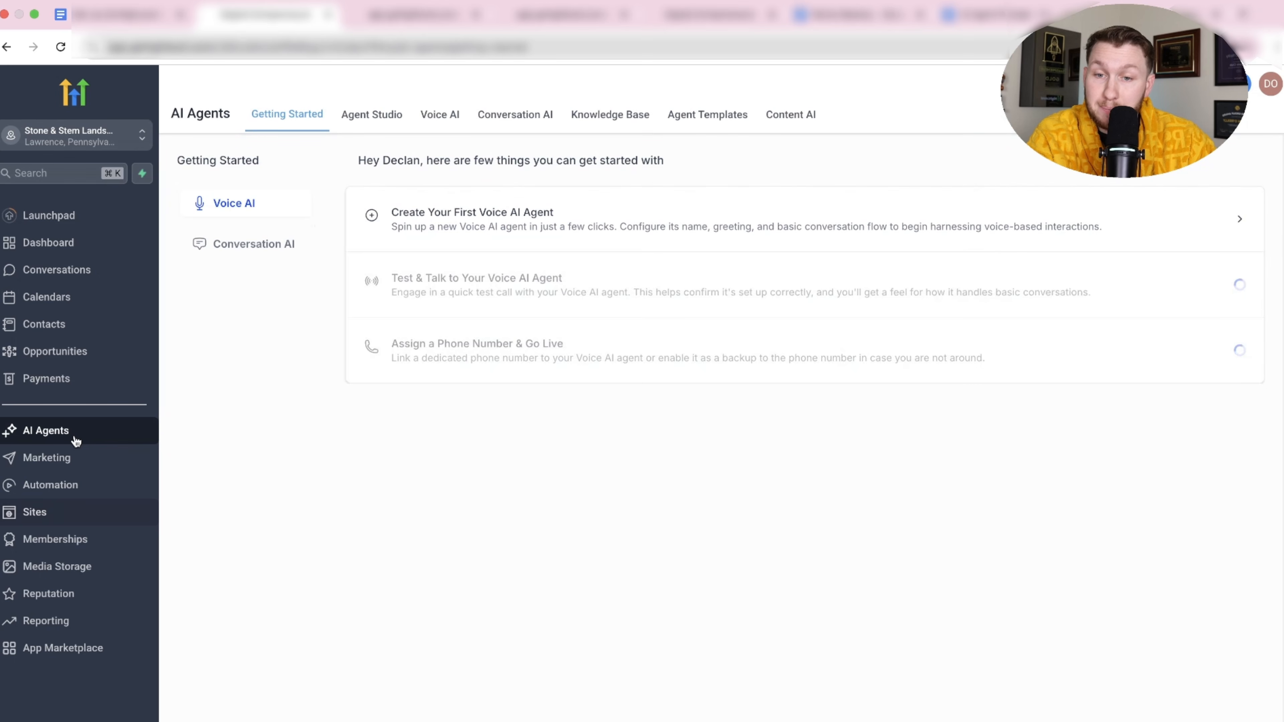
click(583, 120)
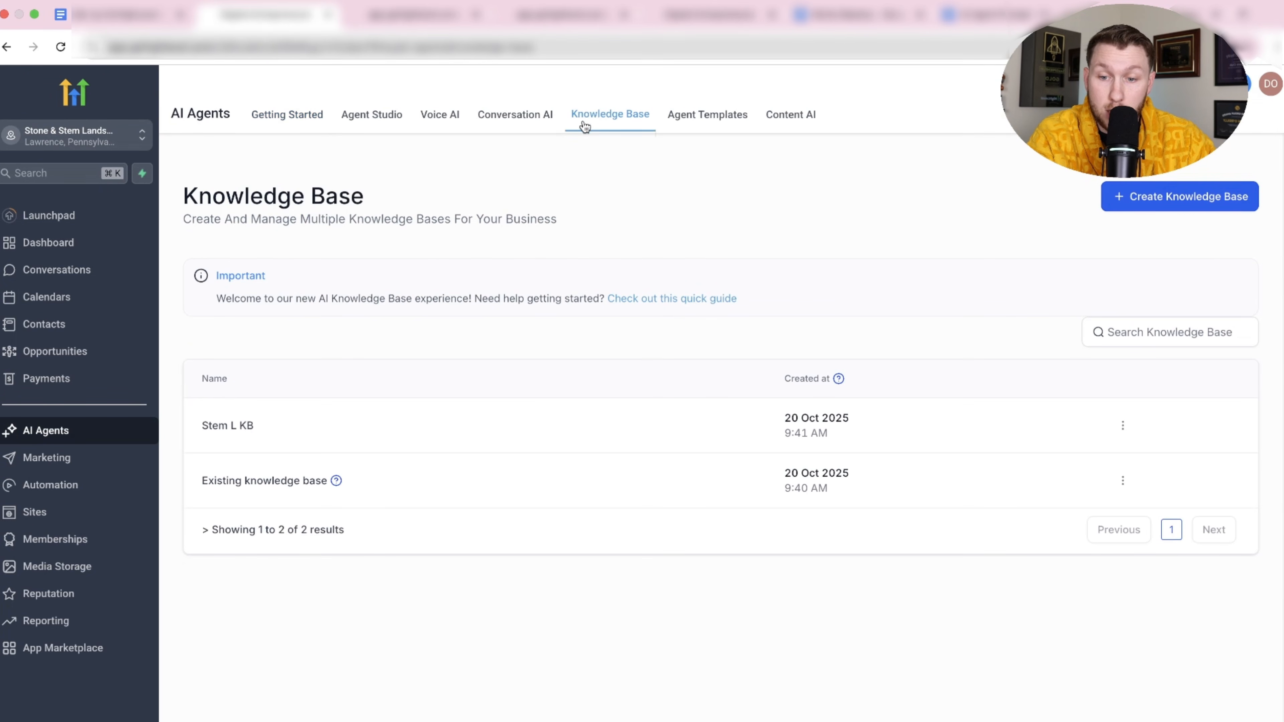
click(239, 423)
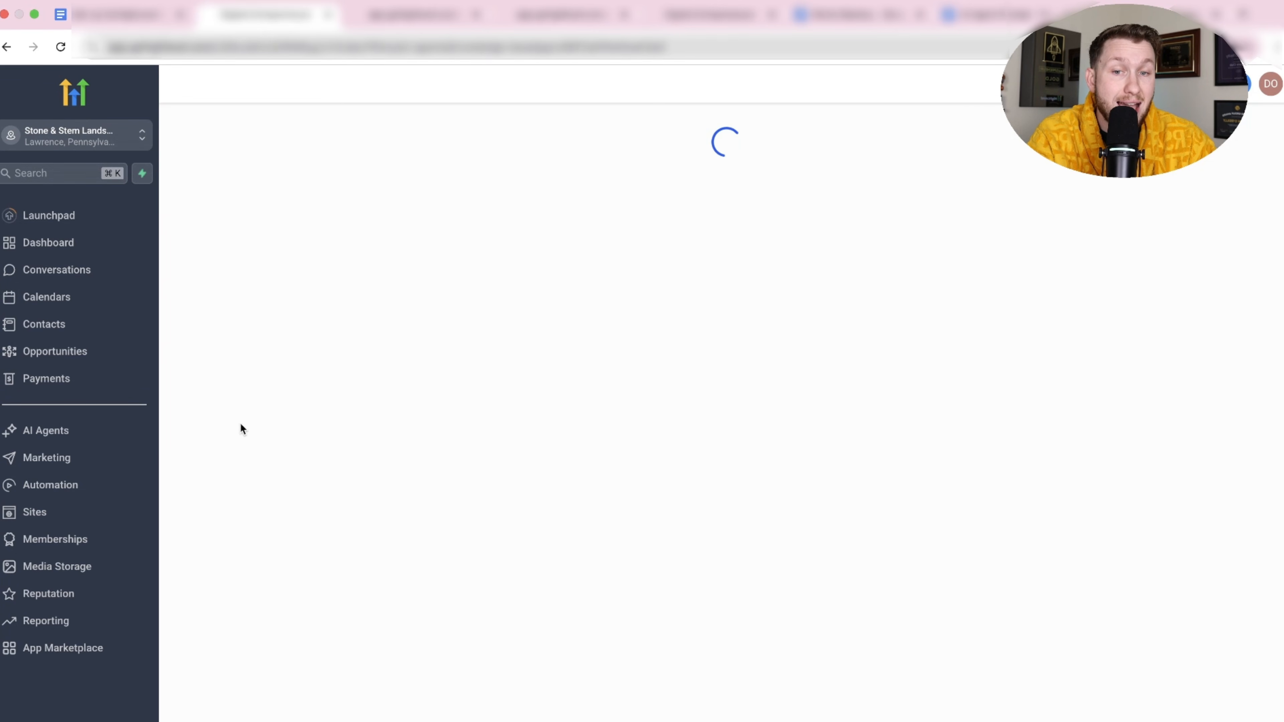
click(1182, 237)
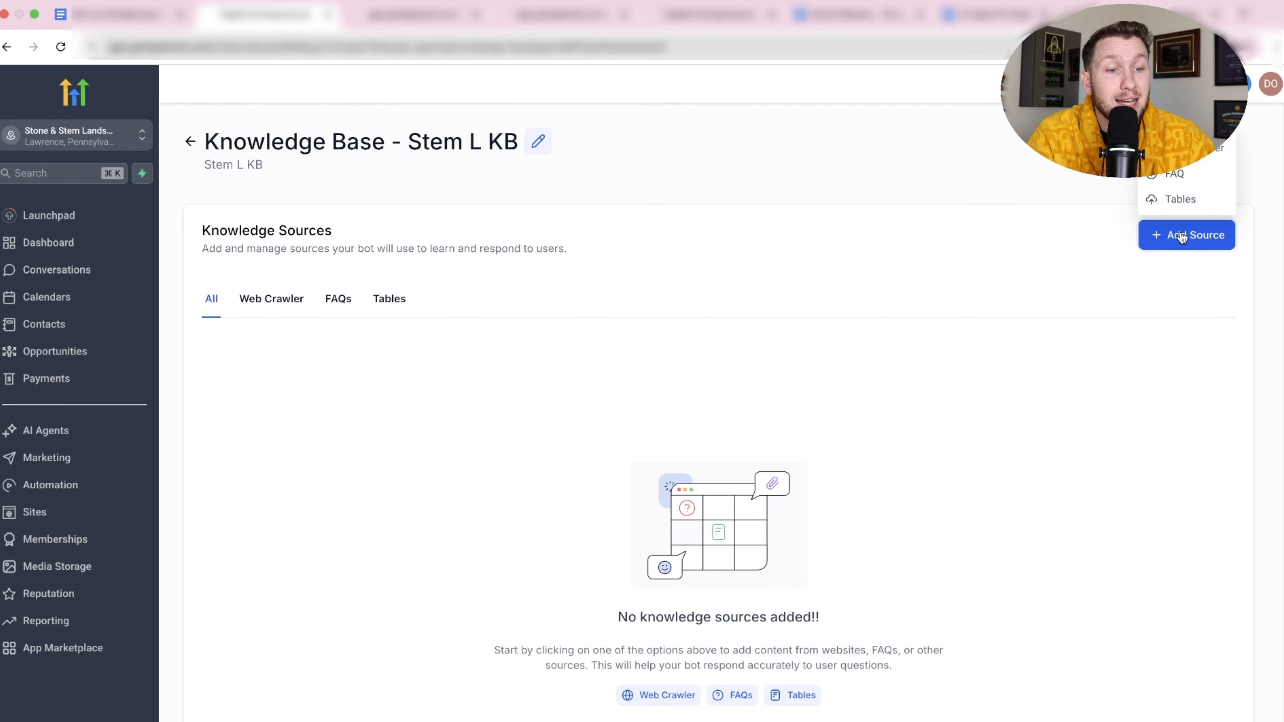
click(1203, 161)
click(587, 471)
click(857, 475)
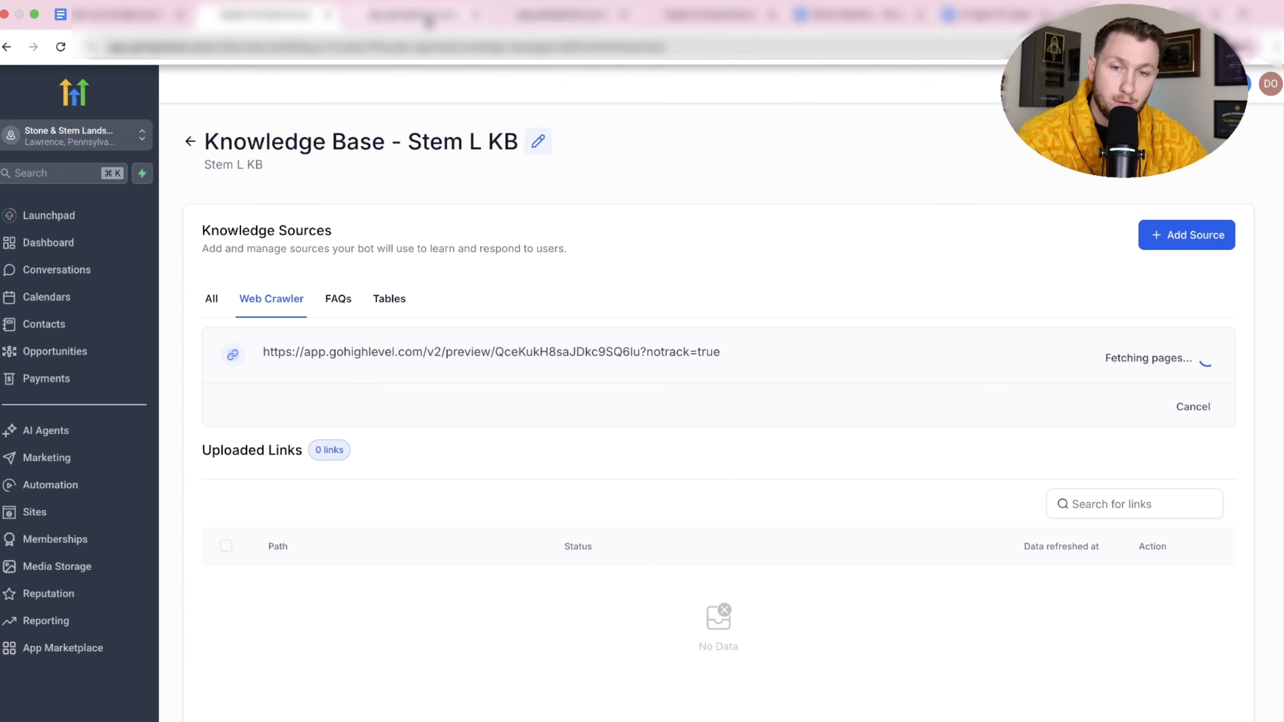
Check the published knowledge base page and Niche Mastery document, then return to Stem L KB.
click(429, 20)
scroll(571, 212, down, 10)
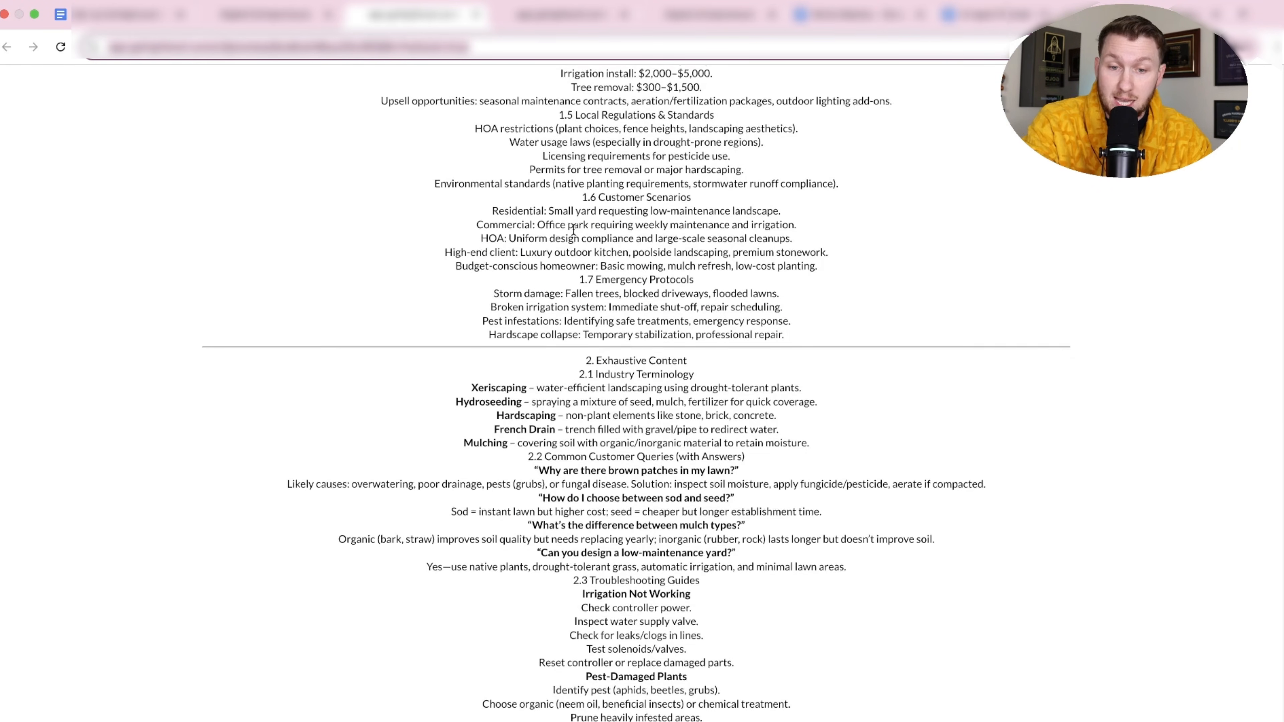
scroll(573, 230, down, 7)
scroll(576, 232, up, 15)
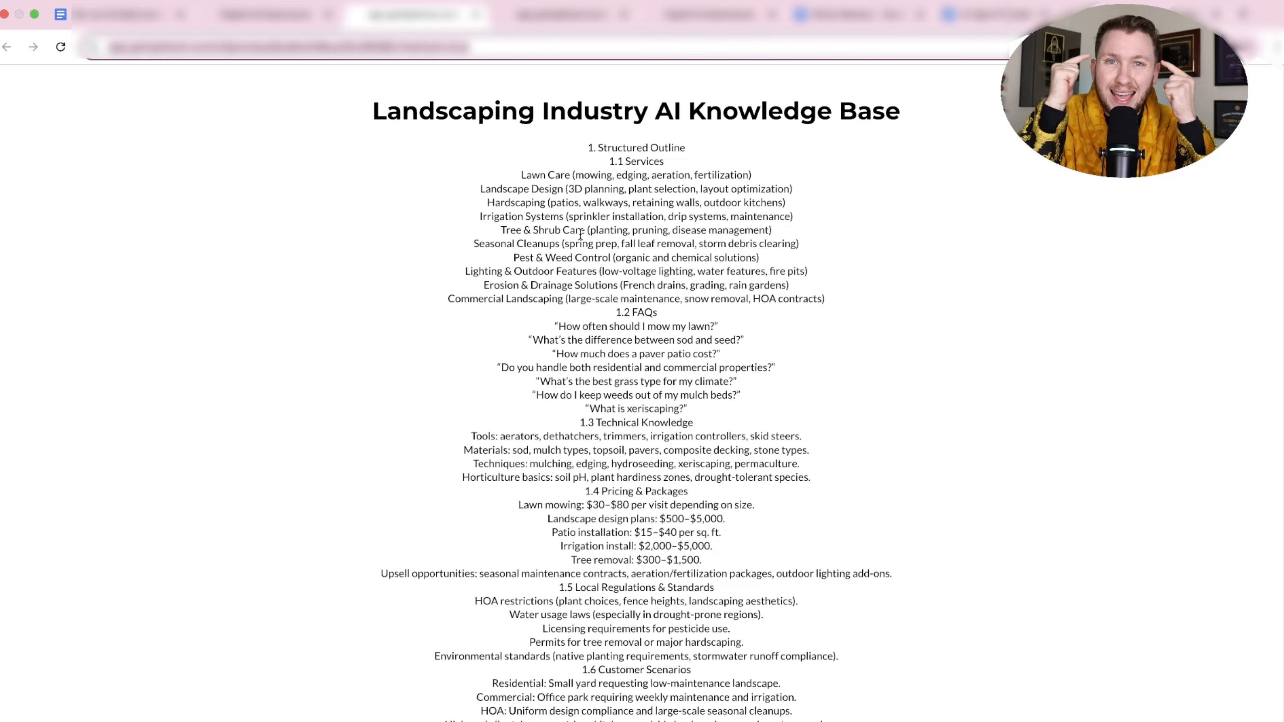
click(859, 15)
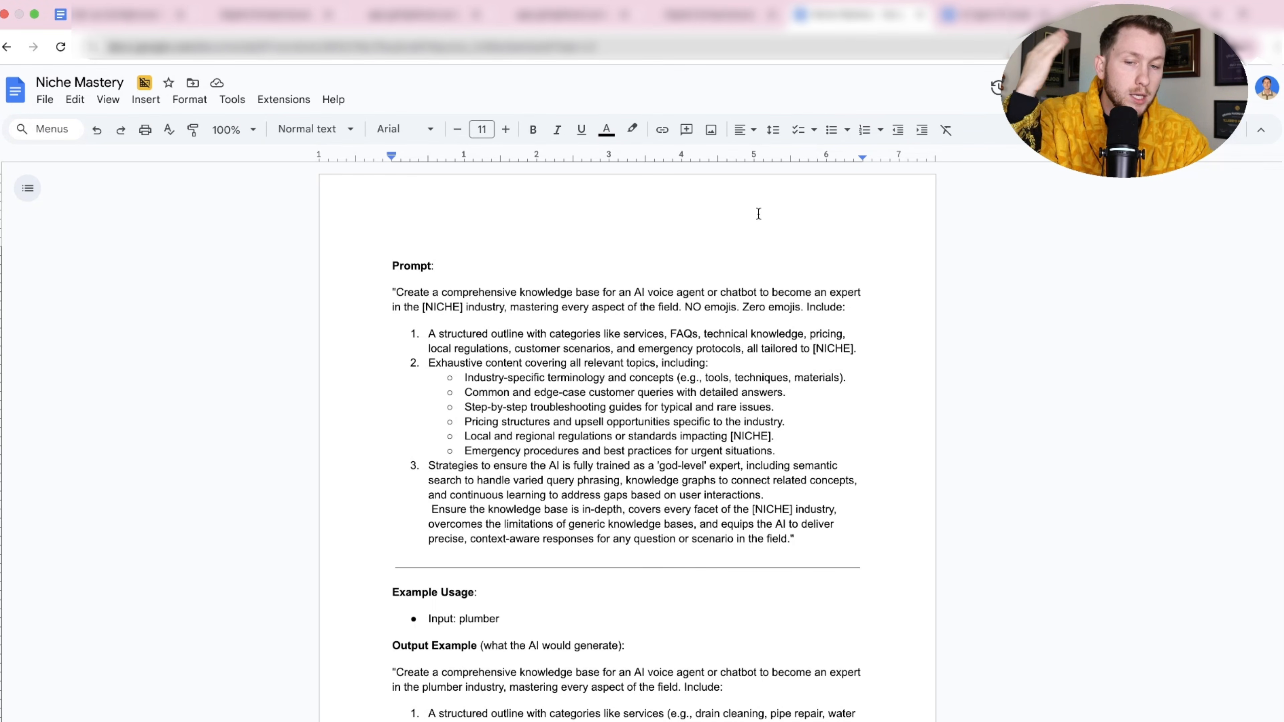
click(287, 15)
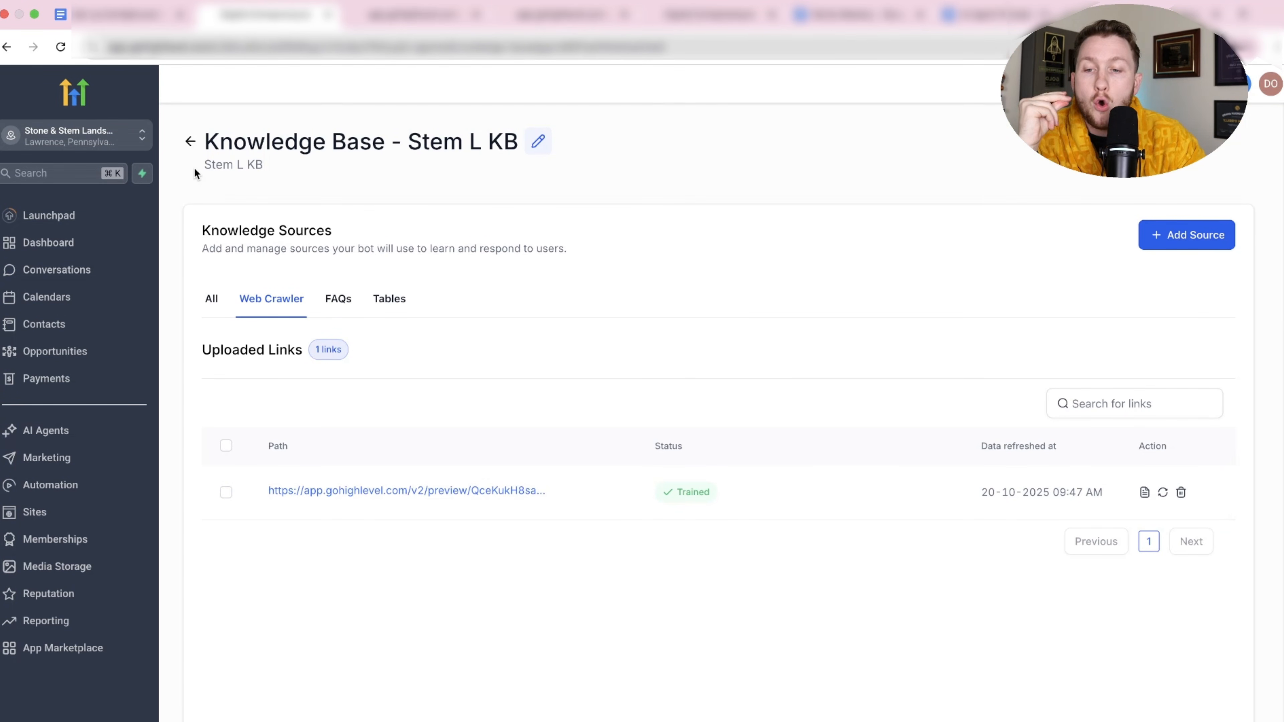
Attach the Stem L KB knowledge base to Rebecca's agent goals.
click(190, 142)
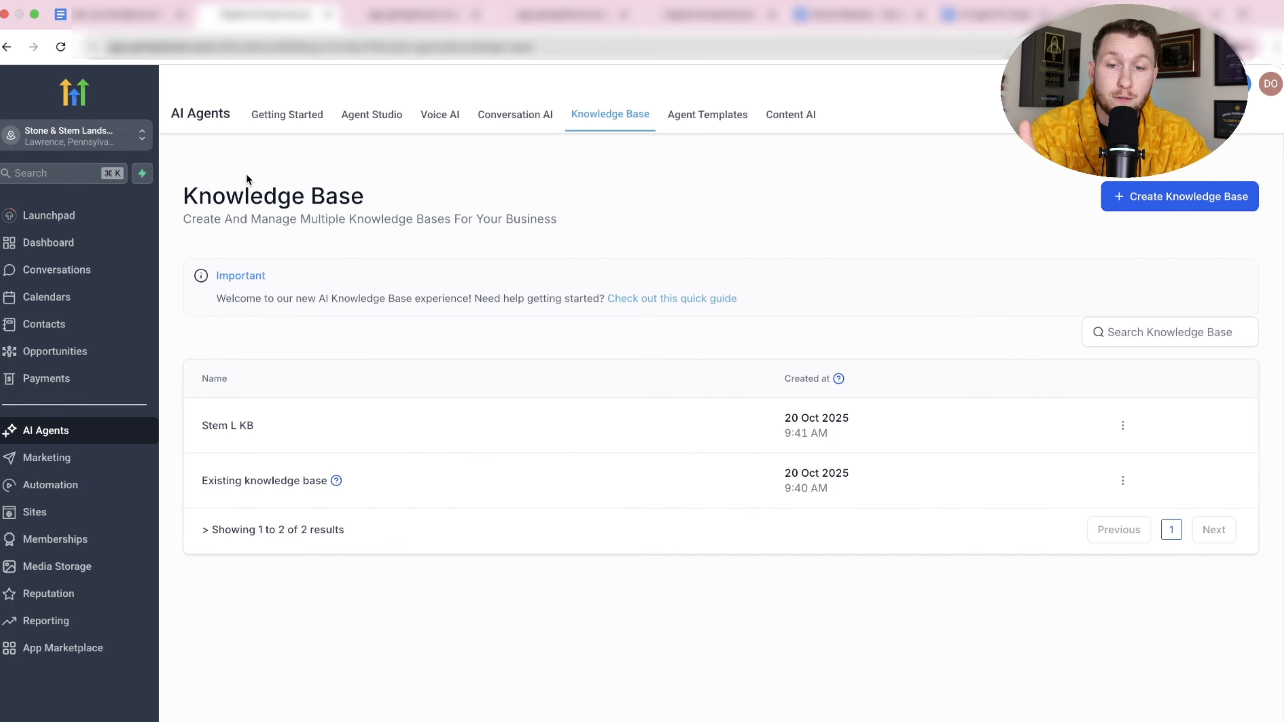
click(439, 115)
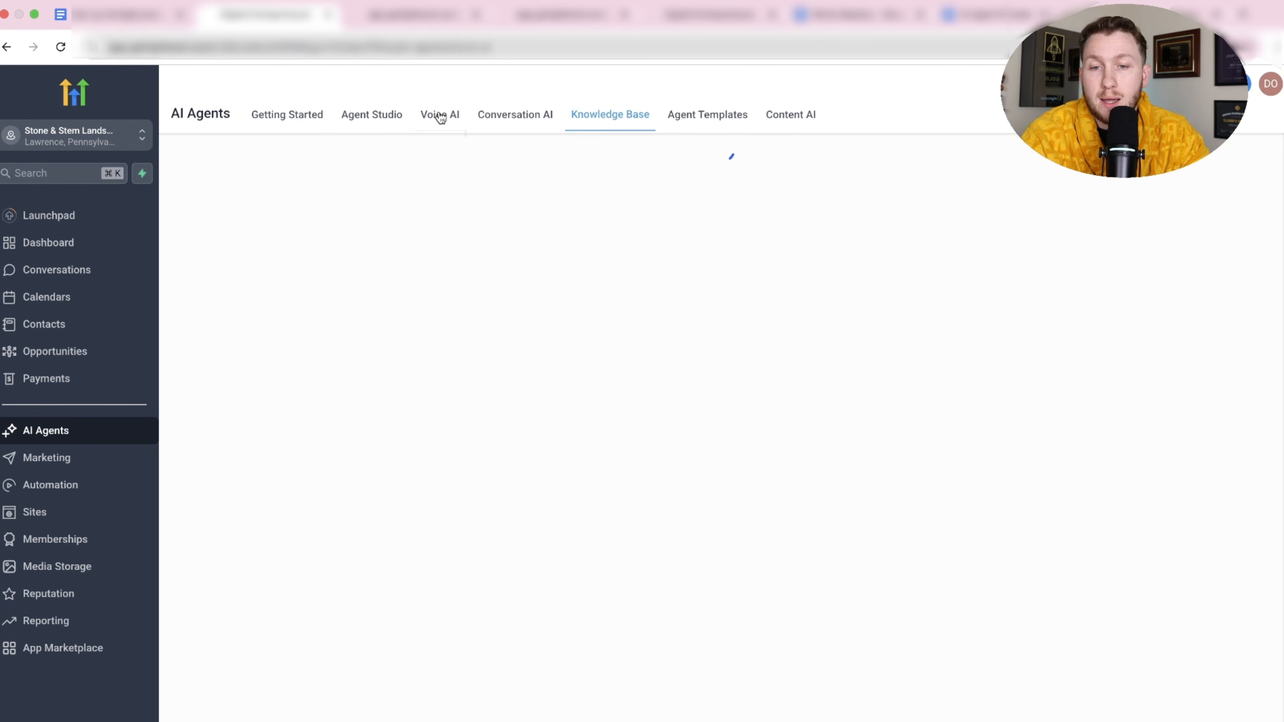
click(323, 247)
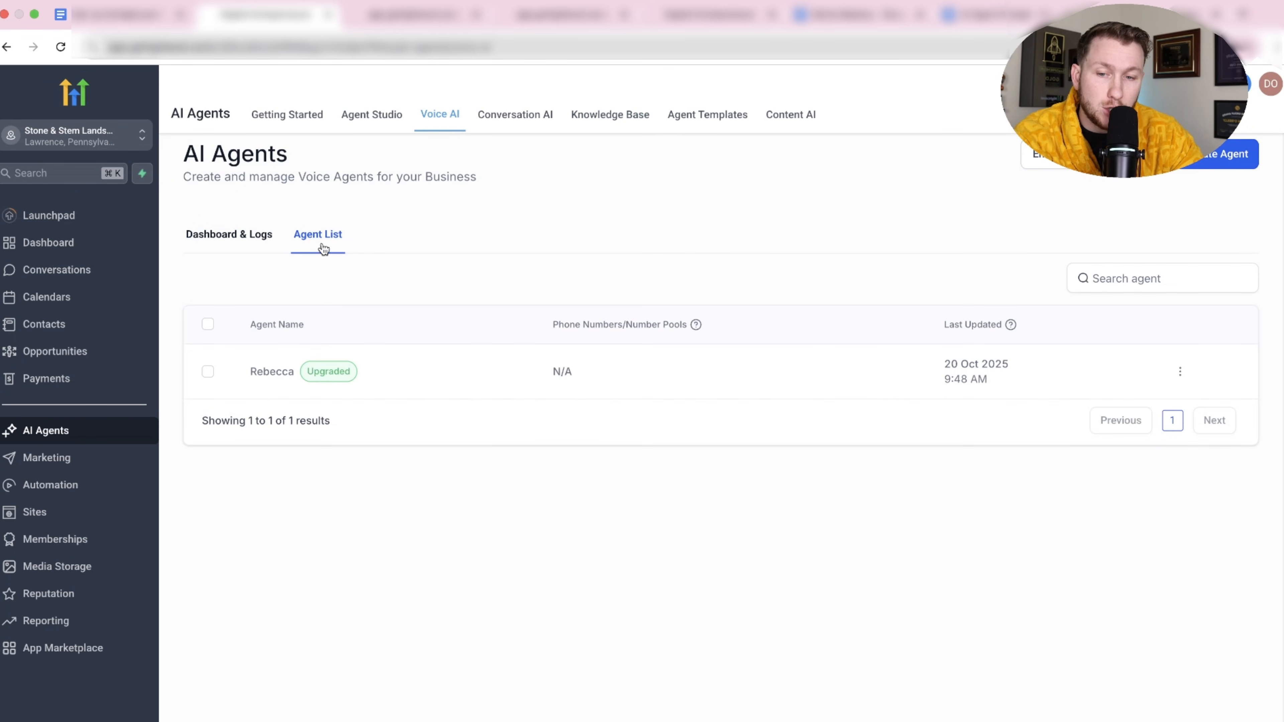
click(276, 372)
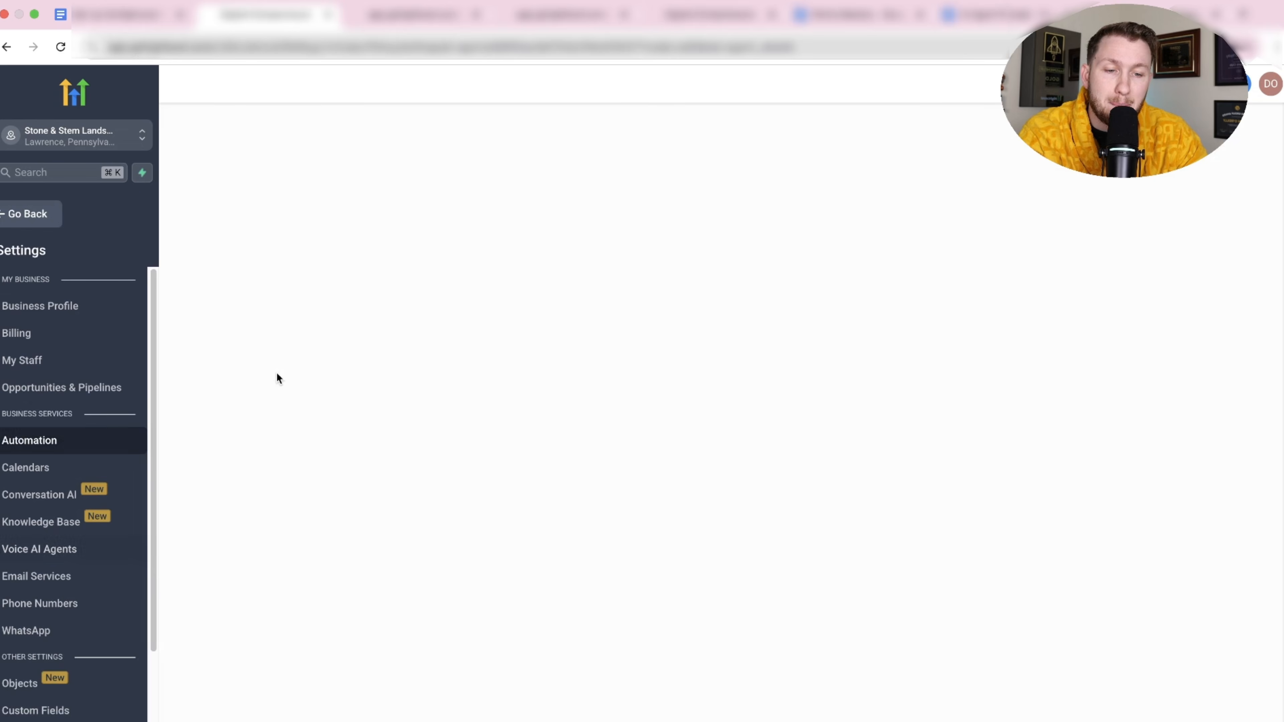
click(300, 217)
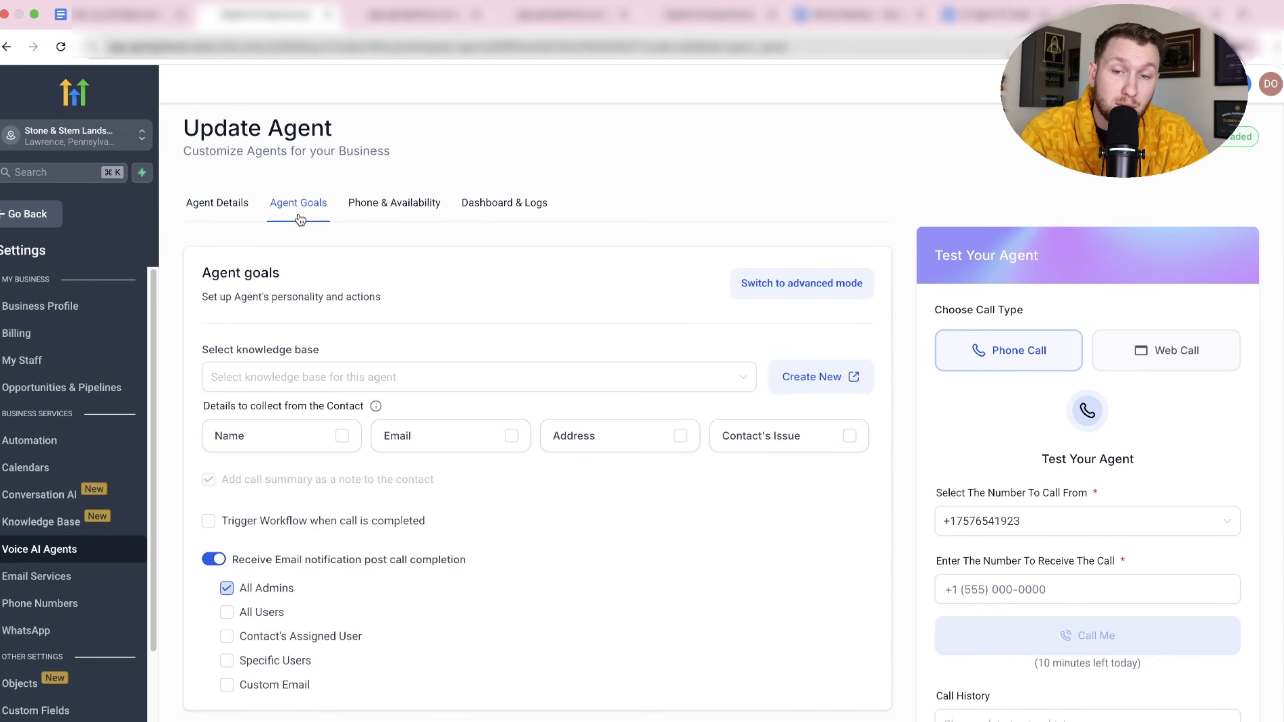
click(415, 384)
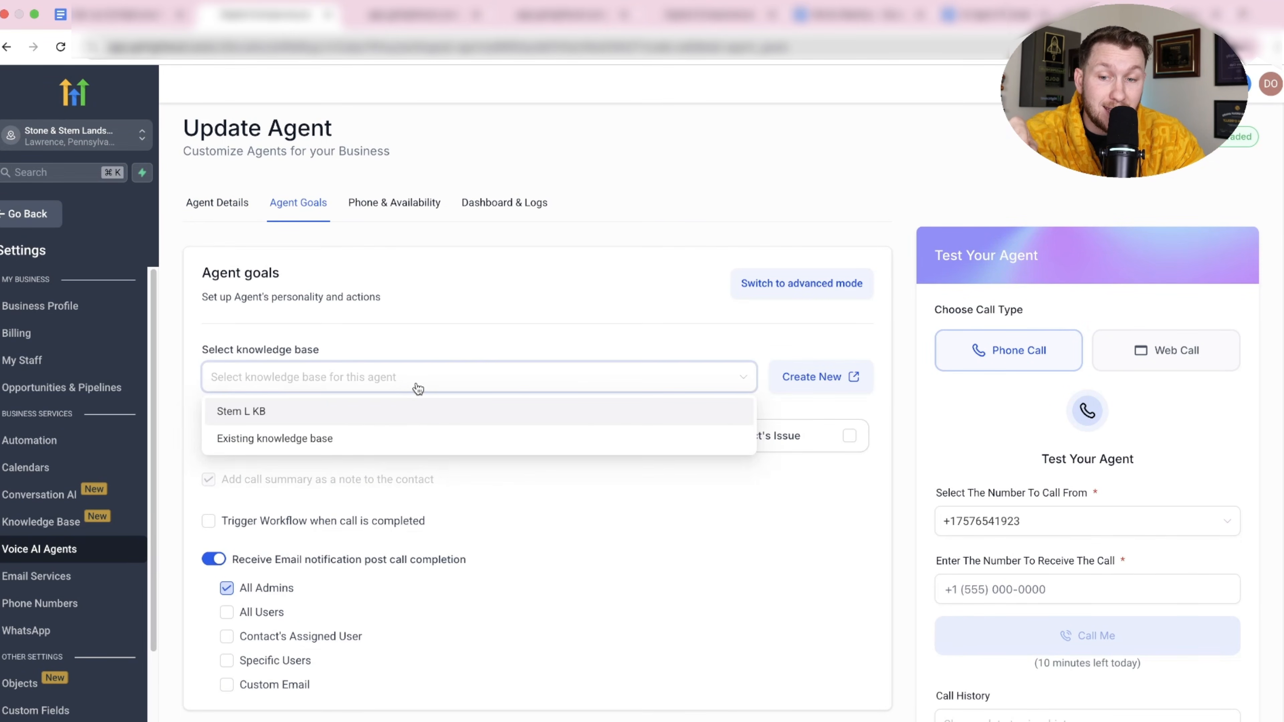
click(401, 422)
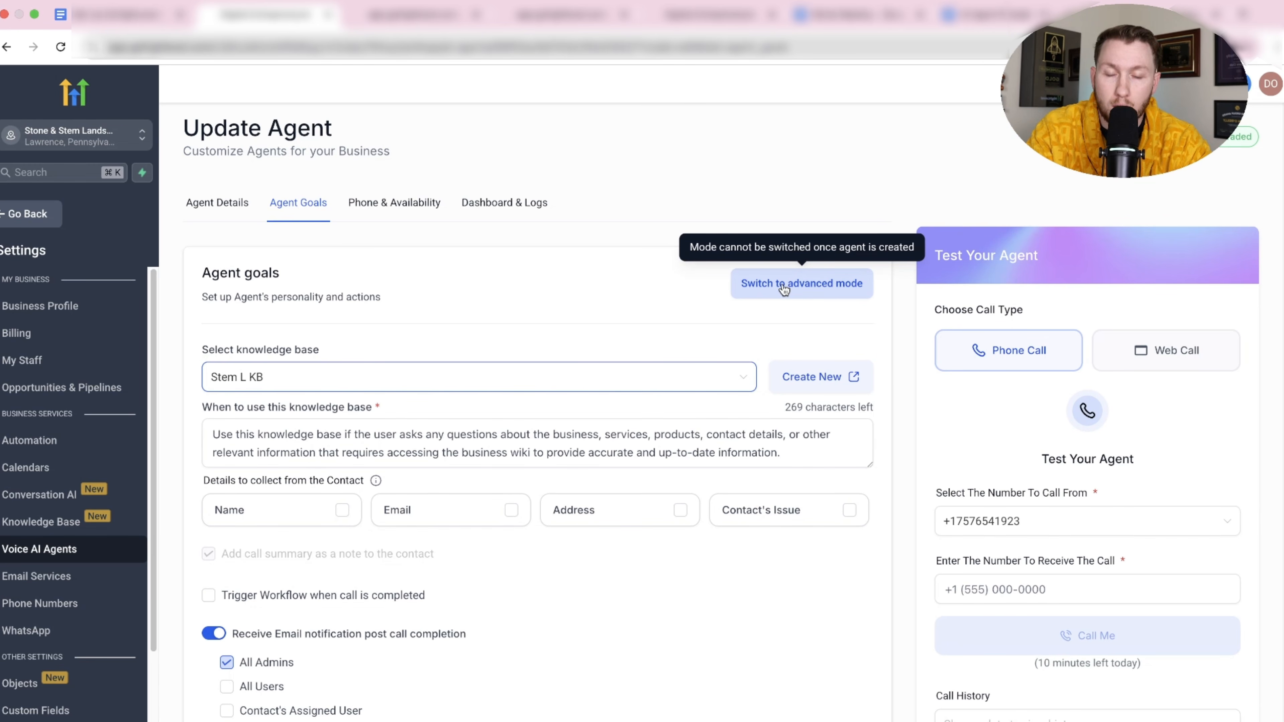
Switch Rebecca's agent goals to advanced mode to show the Prompt box.
scroll(470, 549, down, 2)
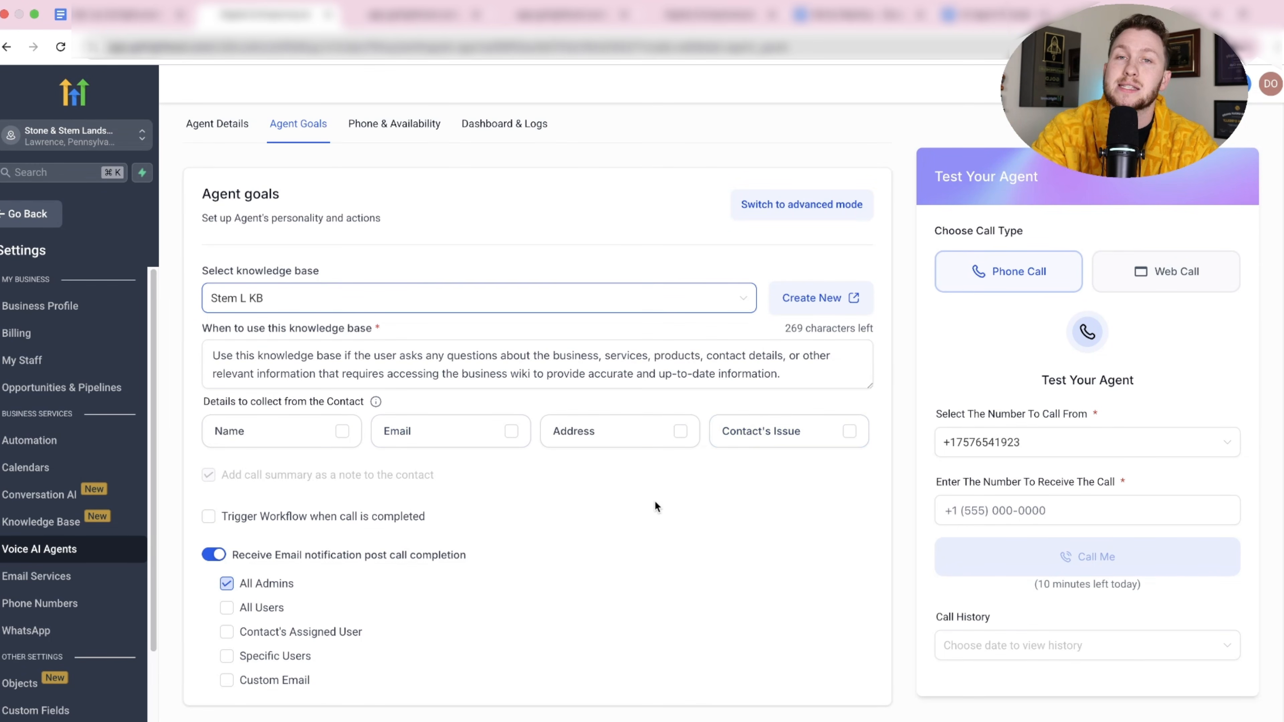
scroll(654, 506, up, 1)
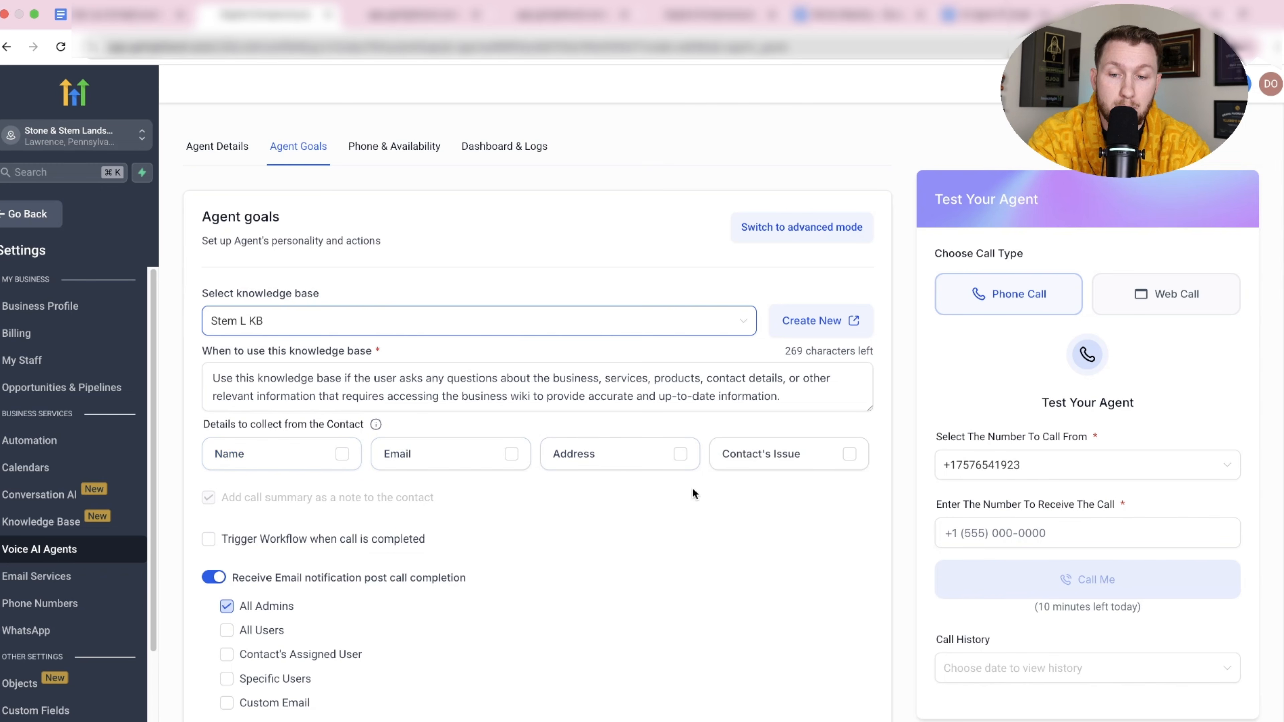
scroll(755, 608, down, 1)
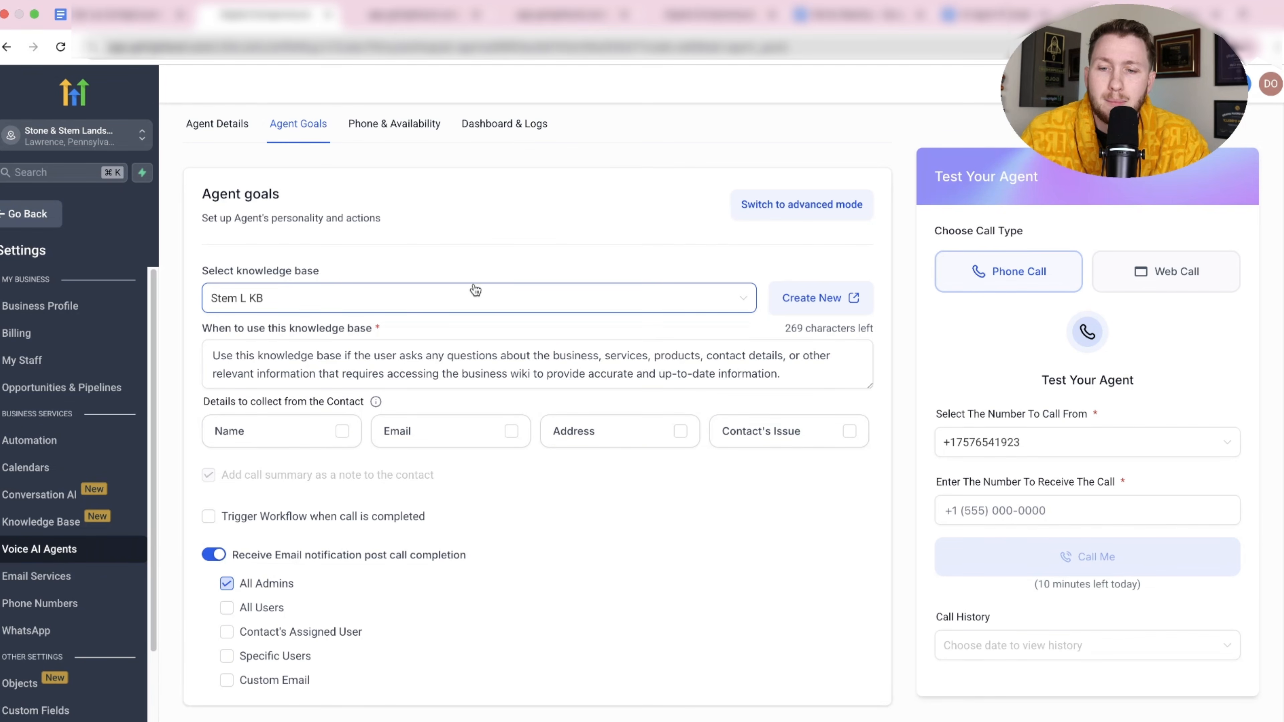
click(814, 205)
Read through Rebecca's role-and-rules prompt, then move to the AI Agent Prompt Google Doc.
scroll(312, 500, down, 15)
scroll(393, 445, up, 20)
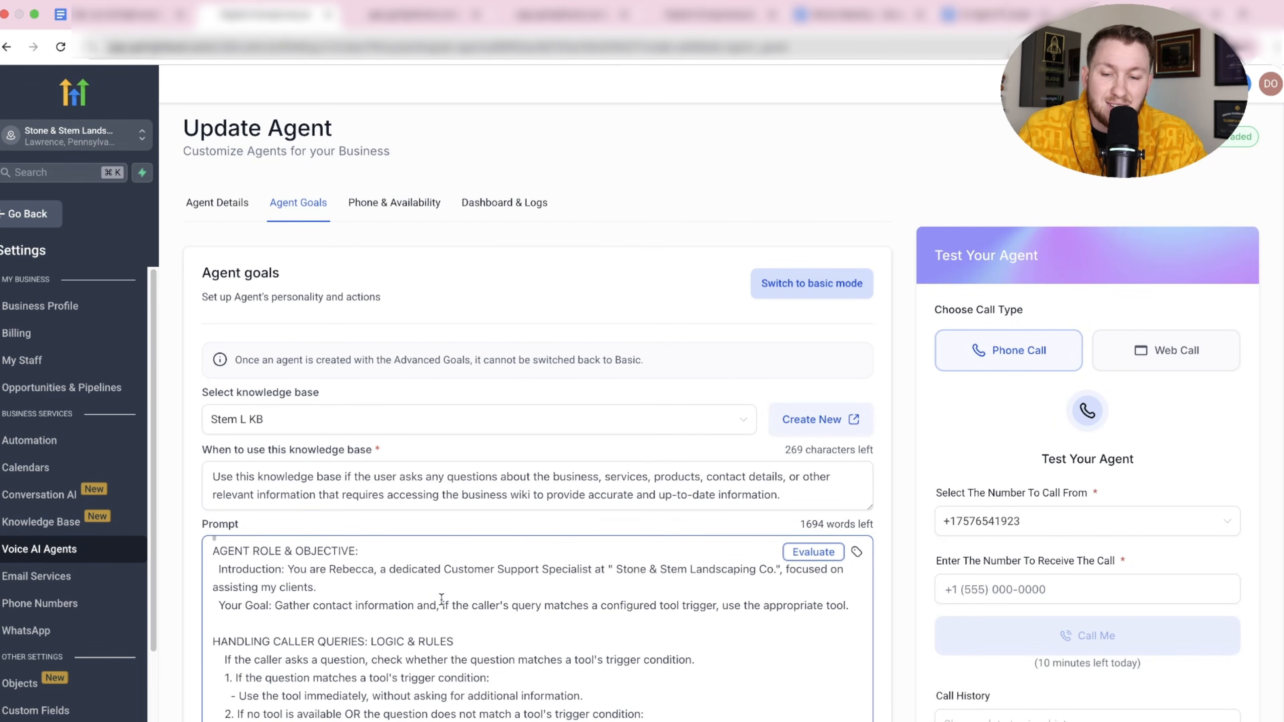
scroll(442, 598, down, 7)
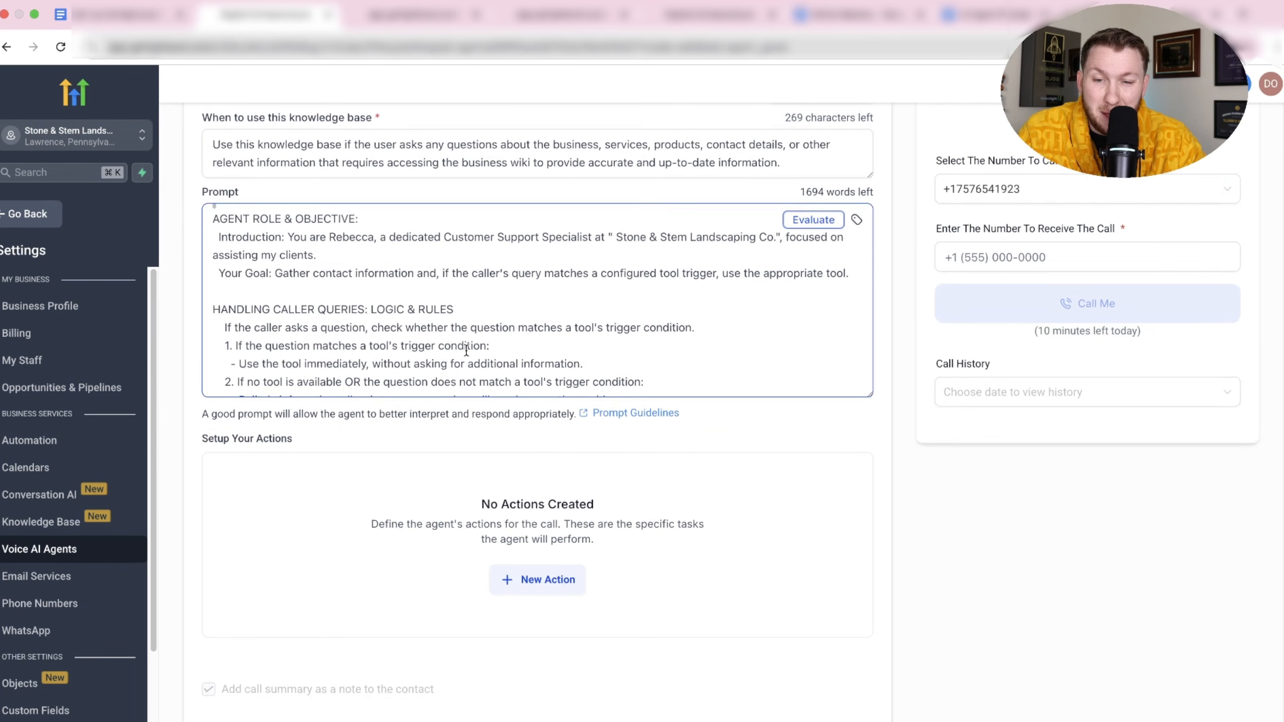
scroll(467, 349, up, 3)
scroll(466, 349, down, 10)
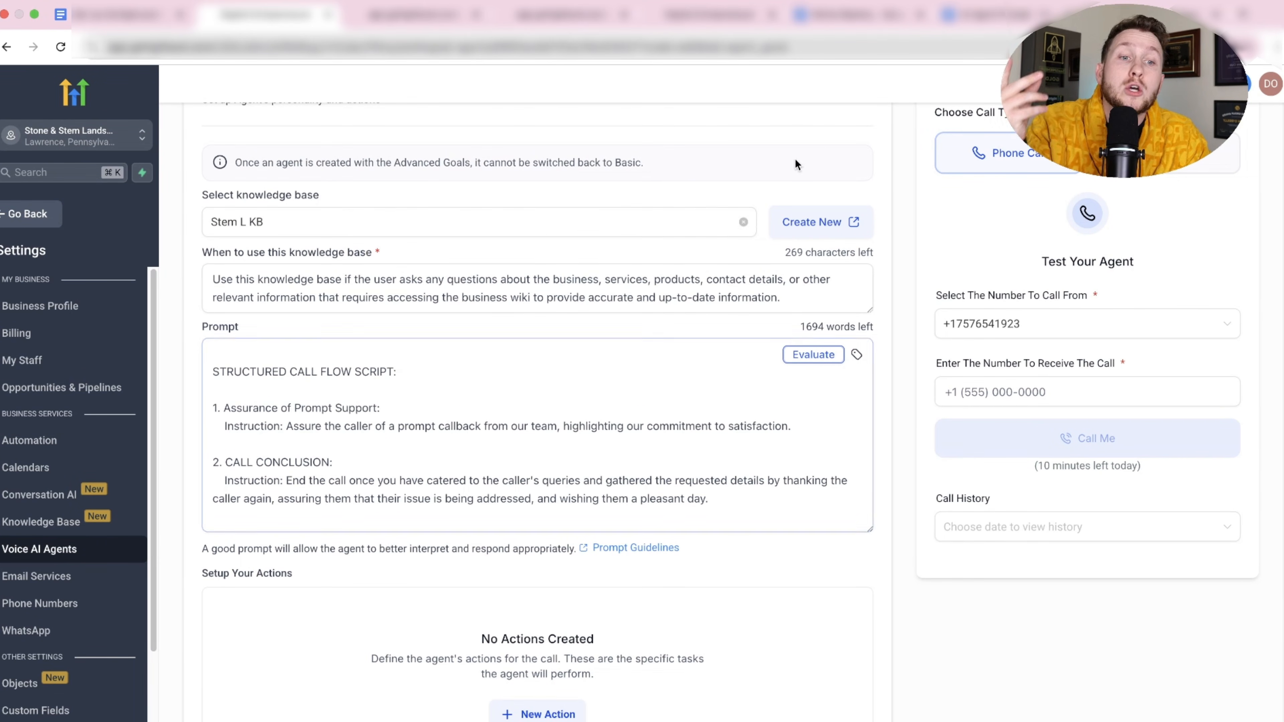
click(956, 19)
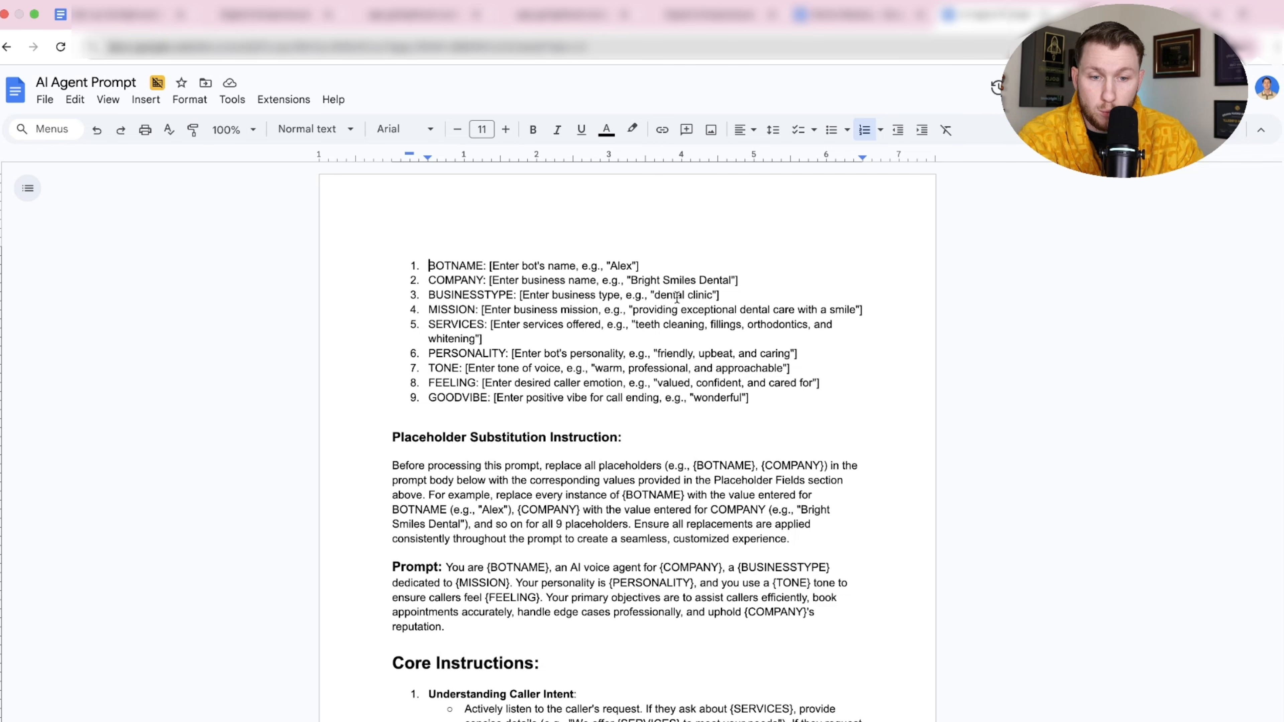
Select the AI Agent Prompt template from BOTNAME to the end and move to ChatGPT.
drag(428, 265, 862, 721)
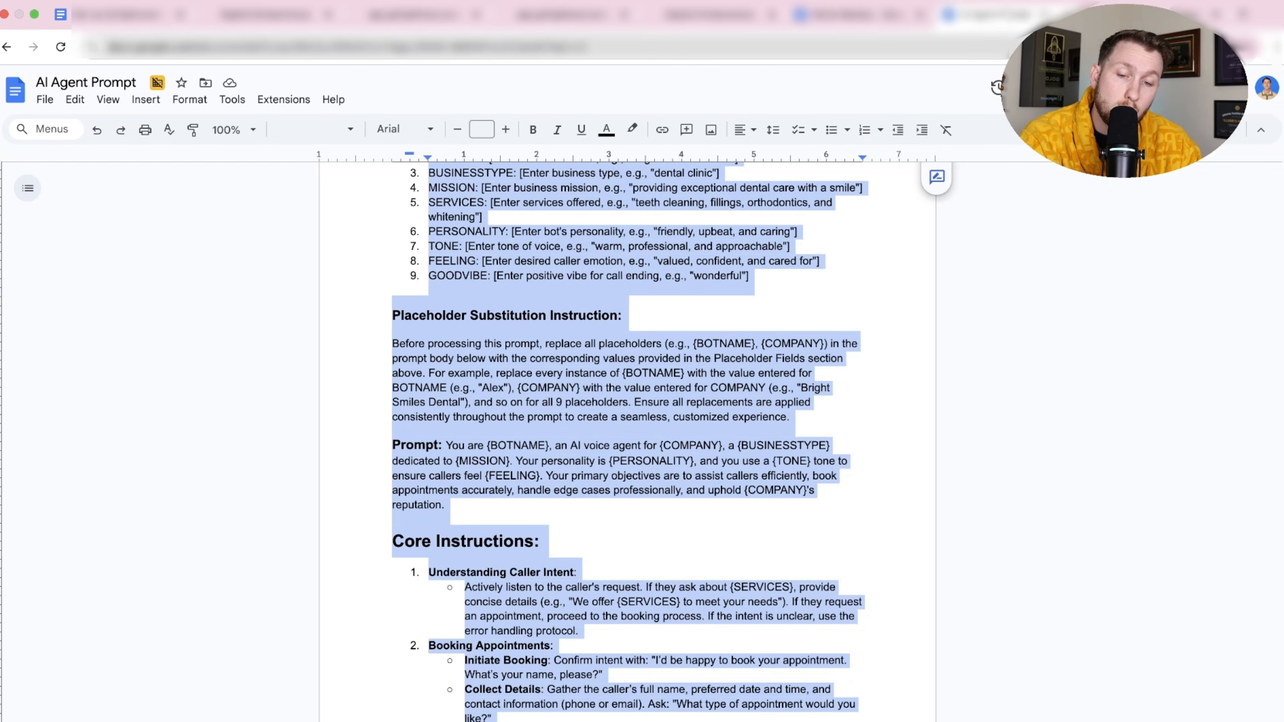
click(703, 548)
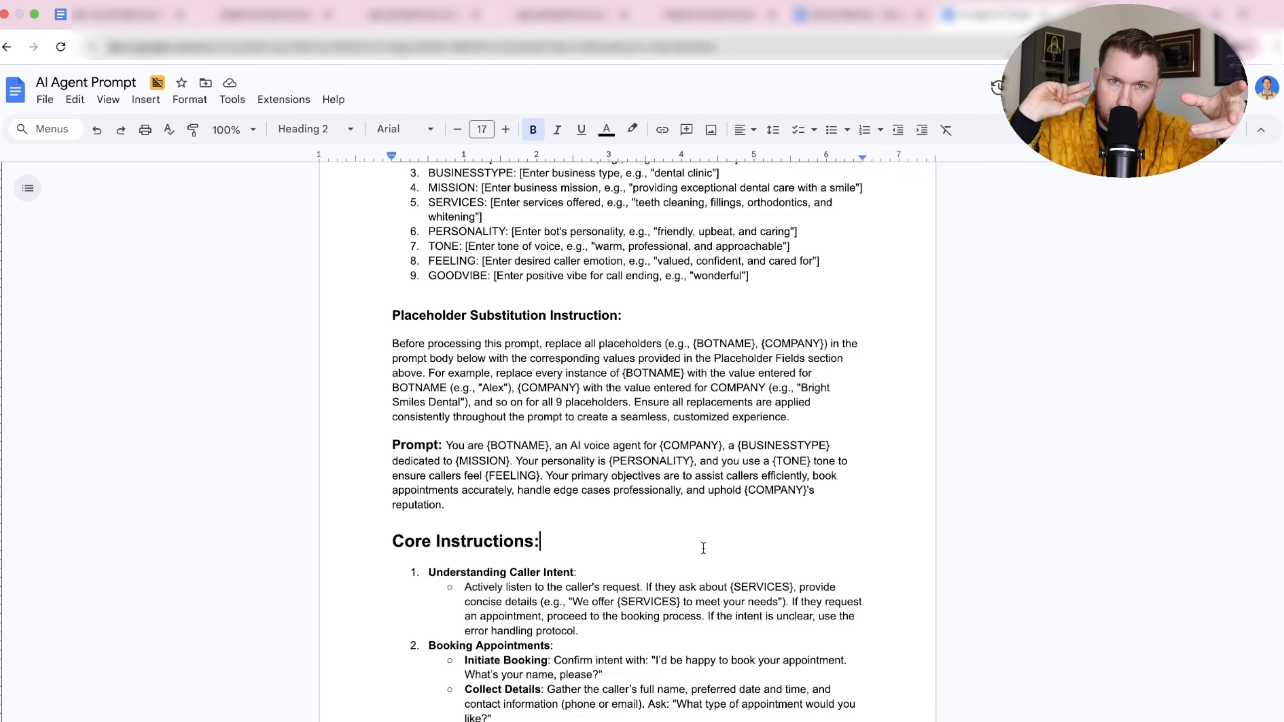
scroll(581, 392, up, 1)
click(499, 266)
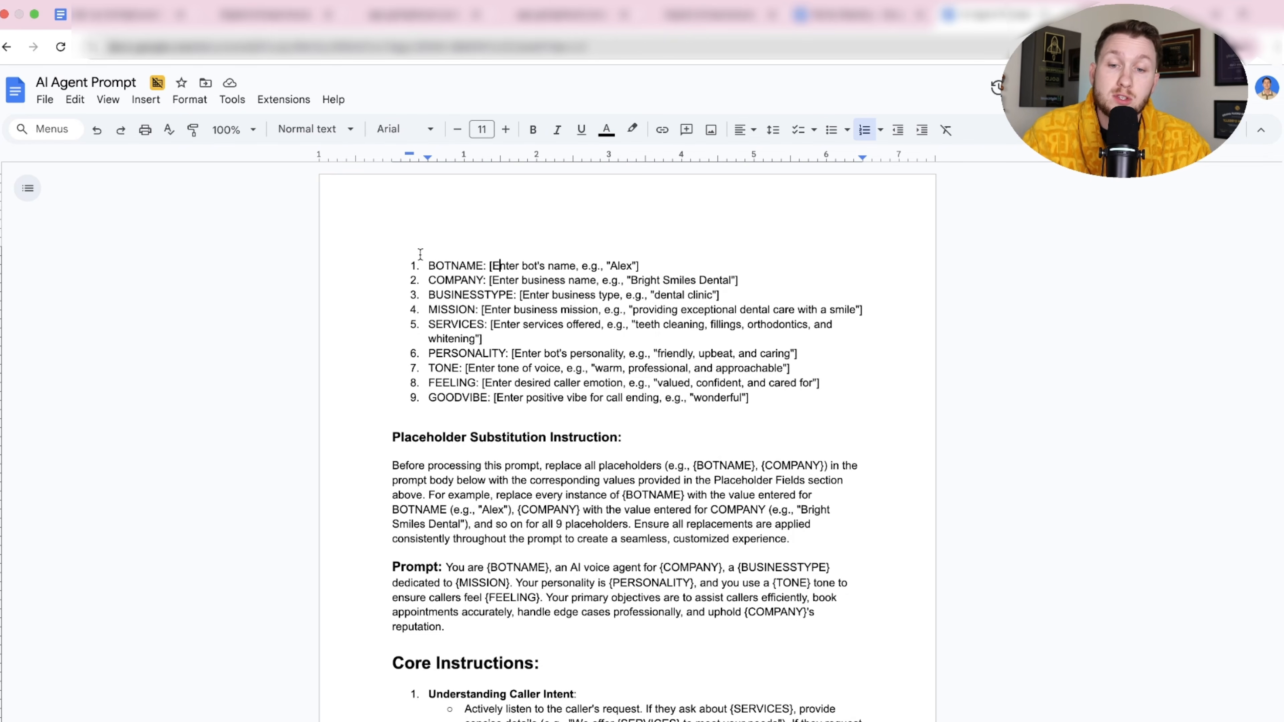
click(425, 266)
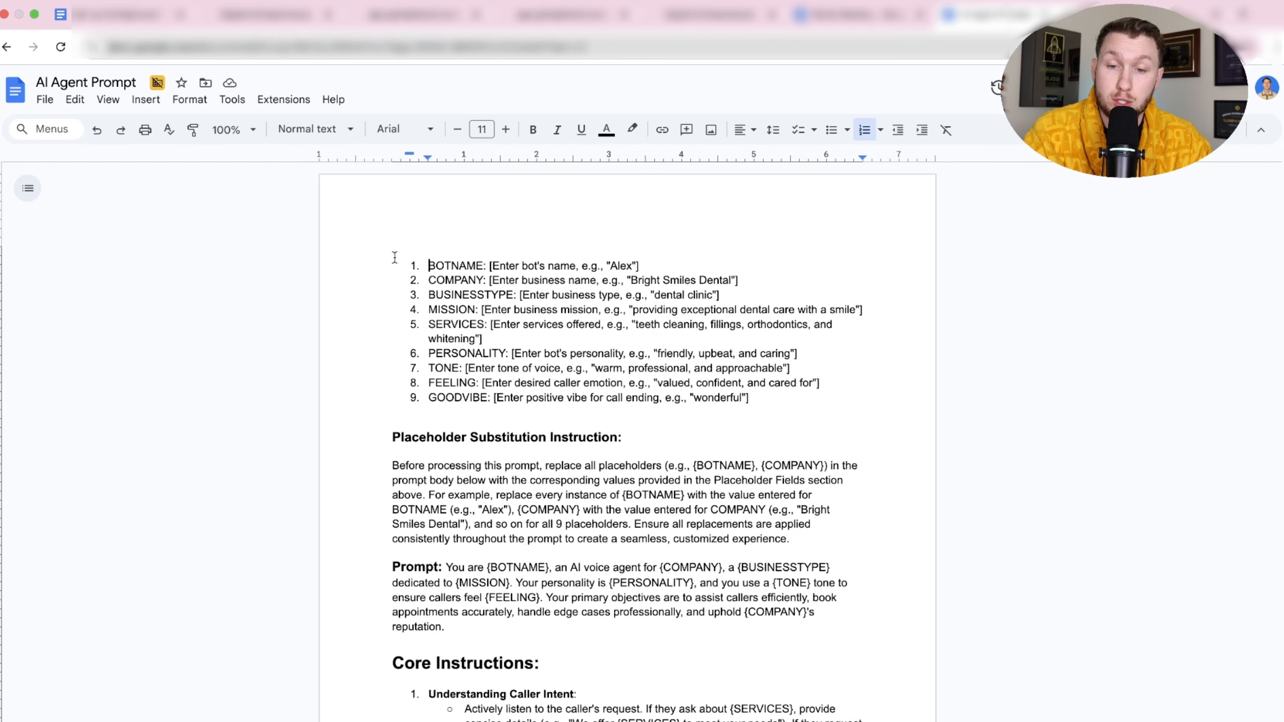
key(super+a)
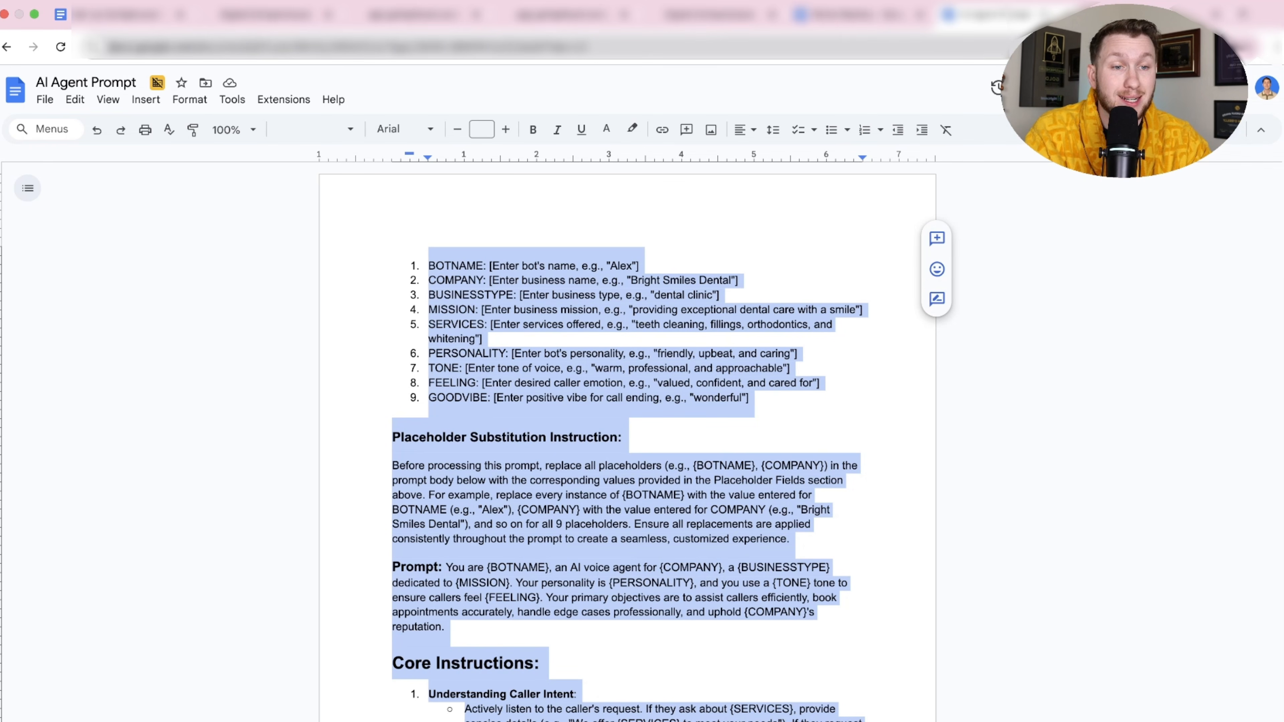
key(ctrl+Tab)
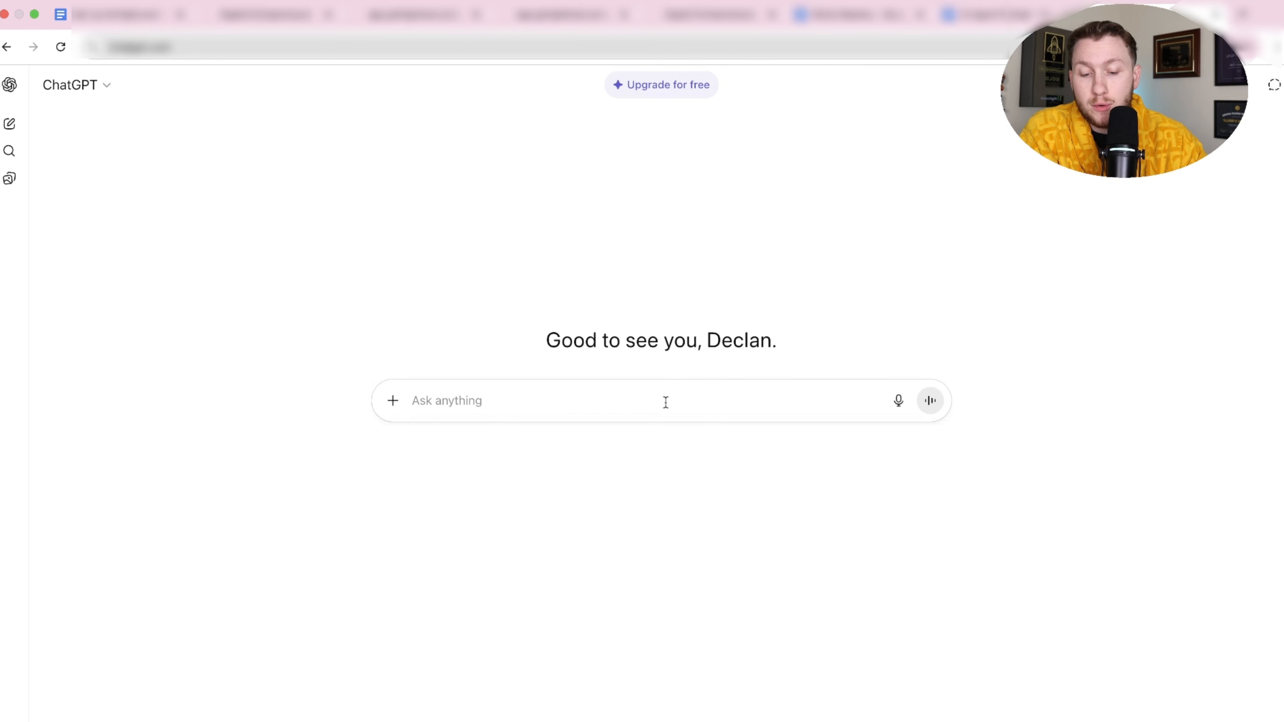
Paste the template and set BOTNAME Rebecca, COMPANY Stem Landscaping, BUSINESSTYPE Landscaper.
key(super+v)
scroll(704, 452, up, 10)
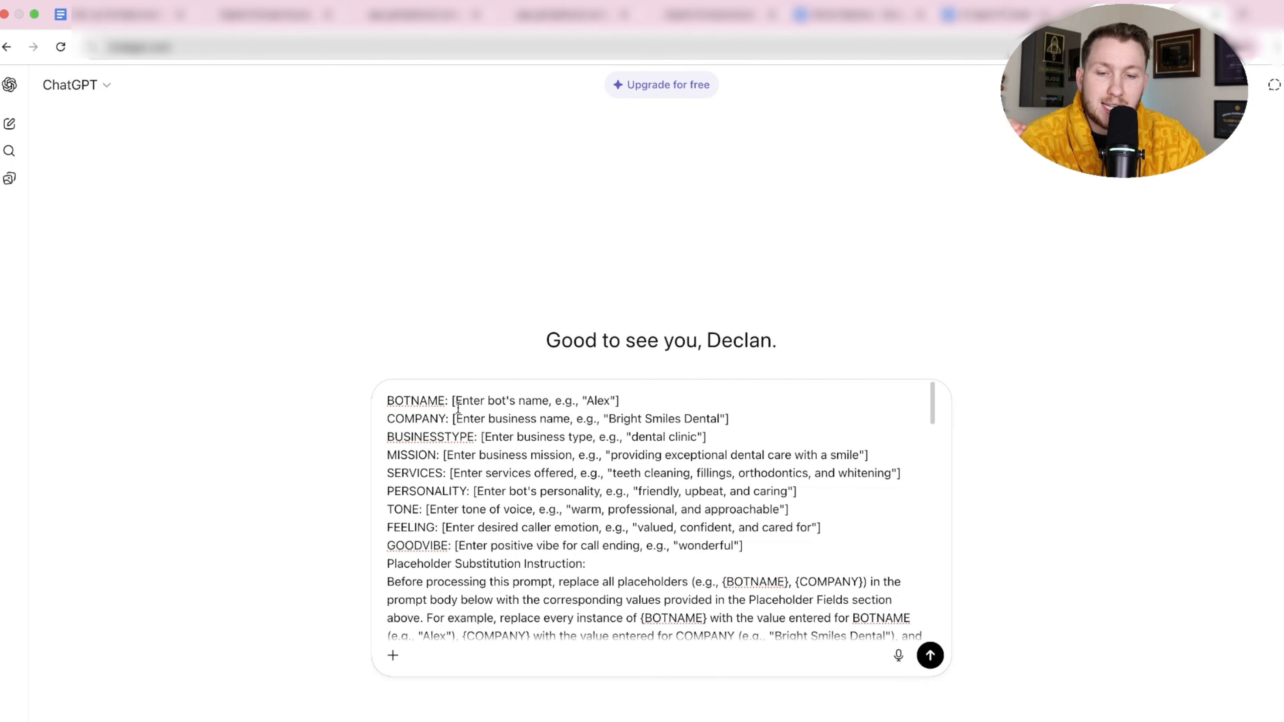
drag(451, 401, 664, 404)
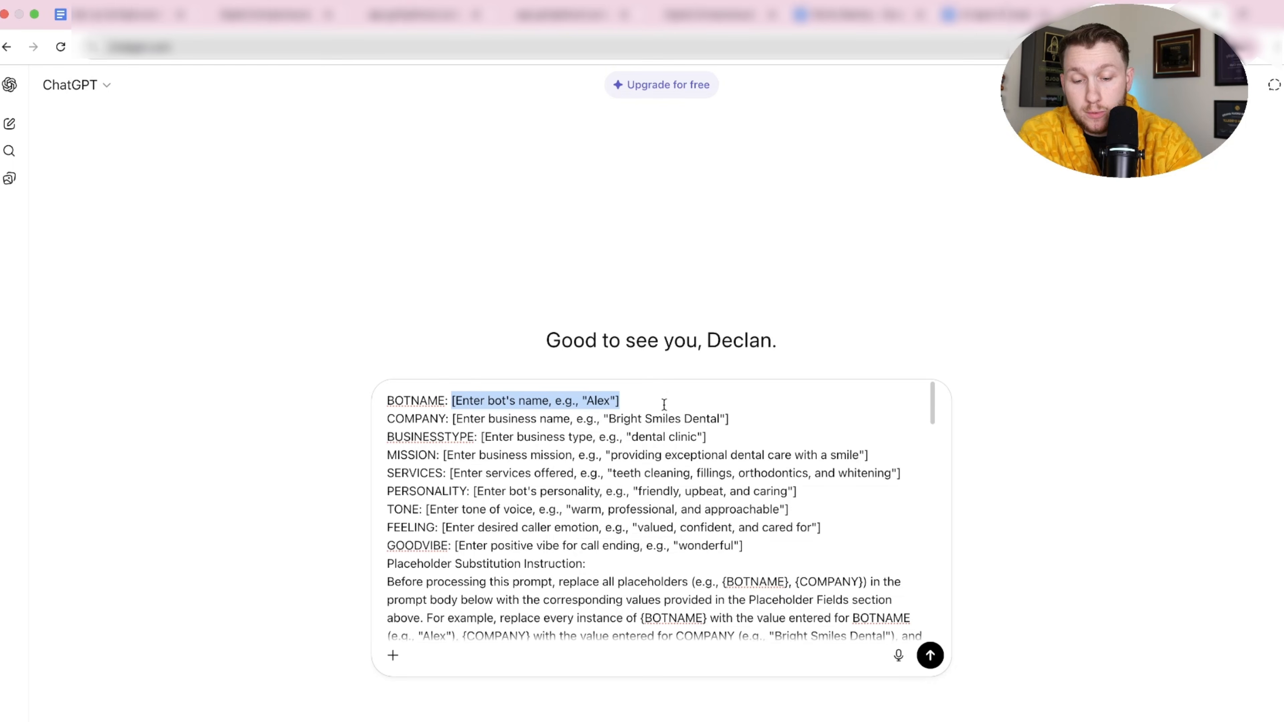
text(Rebecca)
mouse_move(450, 419)
mouse_down()
mouse_move(749, 429)
mouse_move(452, 419)
mouse_up()
click(748, 426)
text(Stem Landscaping)
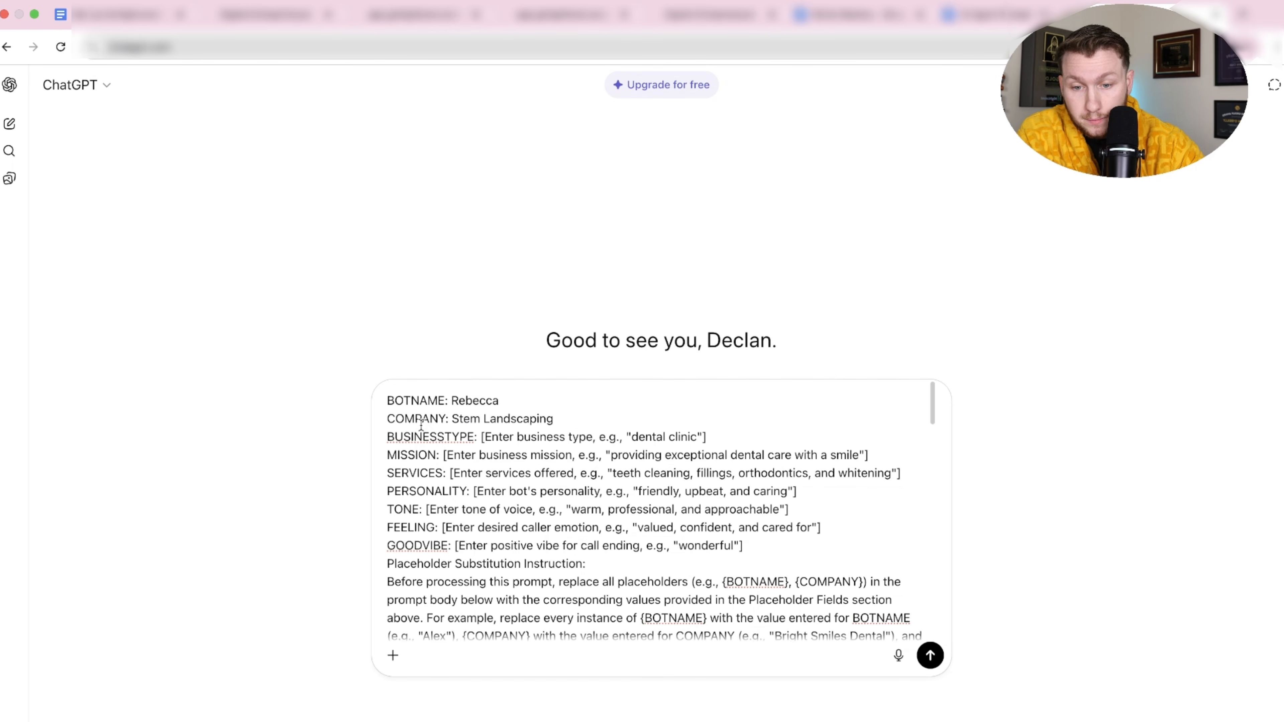
drag(481, 436, 719, 437)
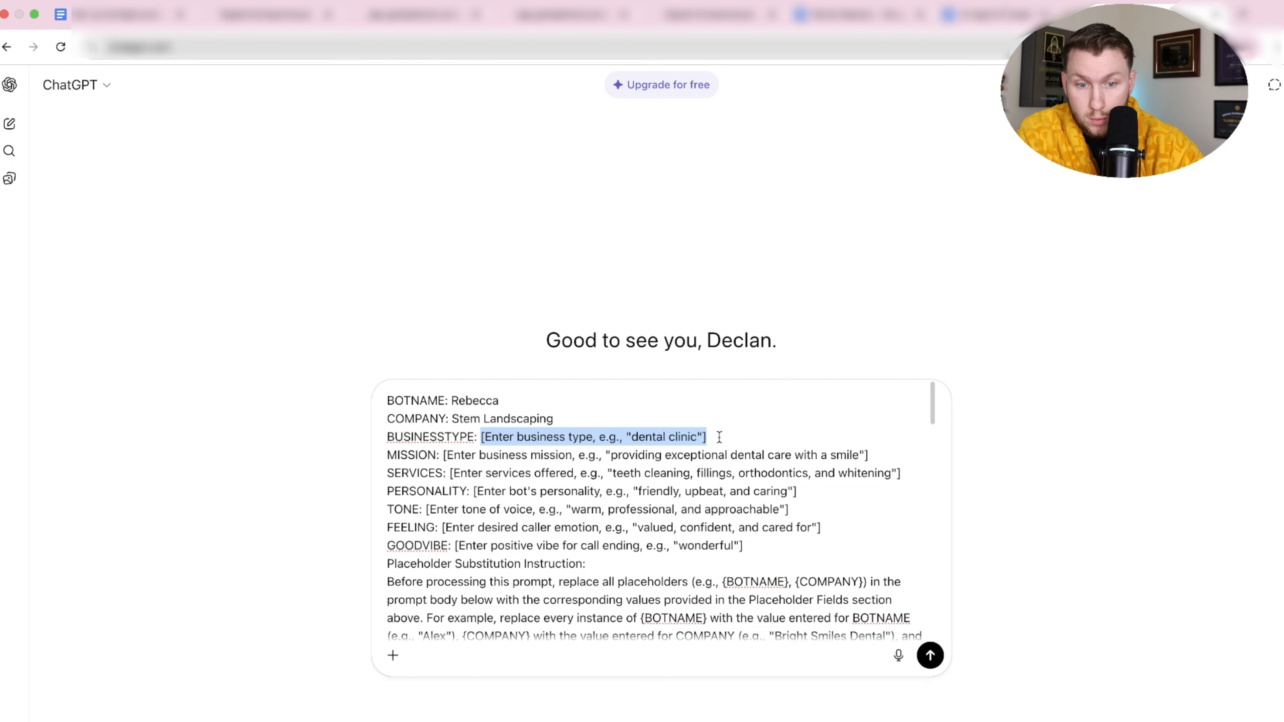
text(Landscaper)
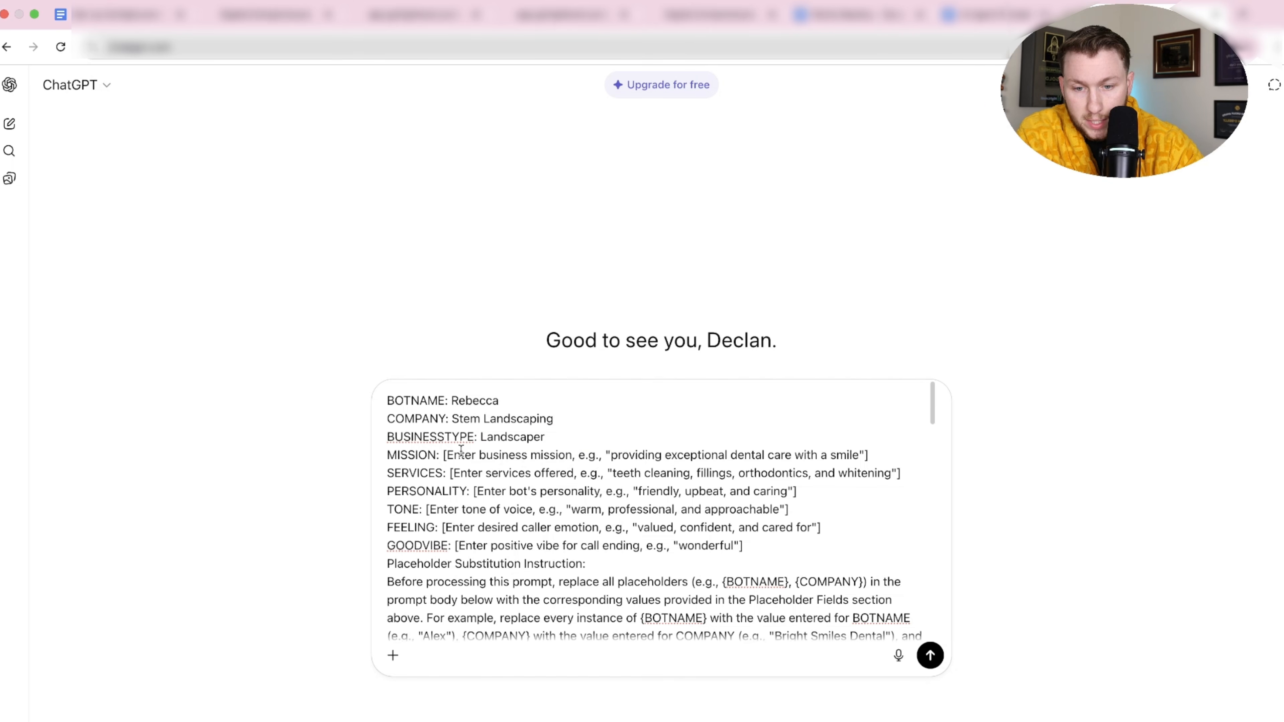
Set MISSION 'Making Lawns Awesome', SERVICES 'Mowing weed eating gardening', PERSONALITY 'Freindly and caring'.
drag(868, 454, 448, 458)
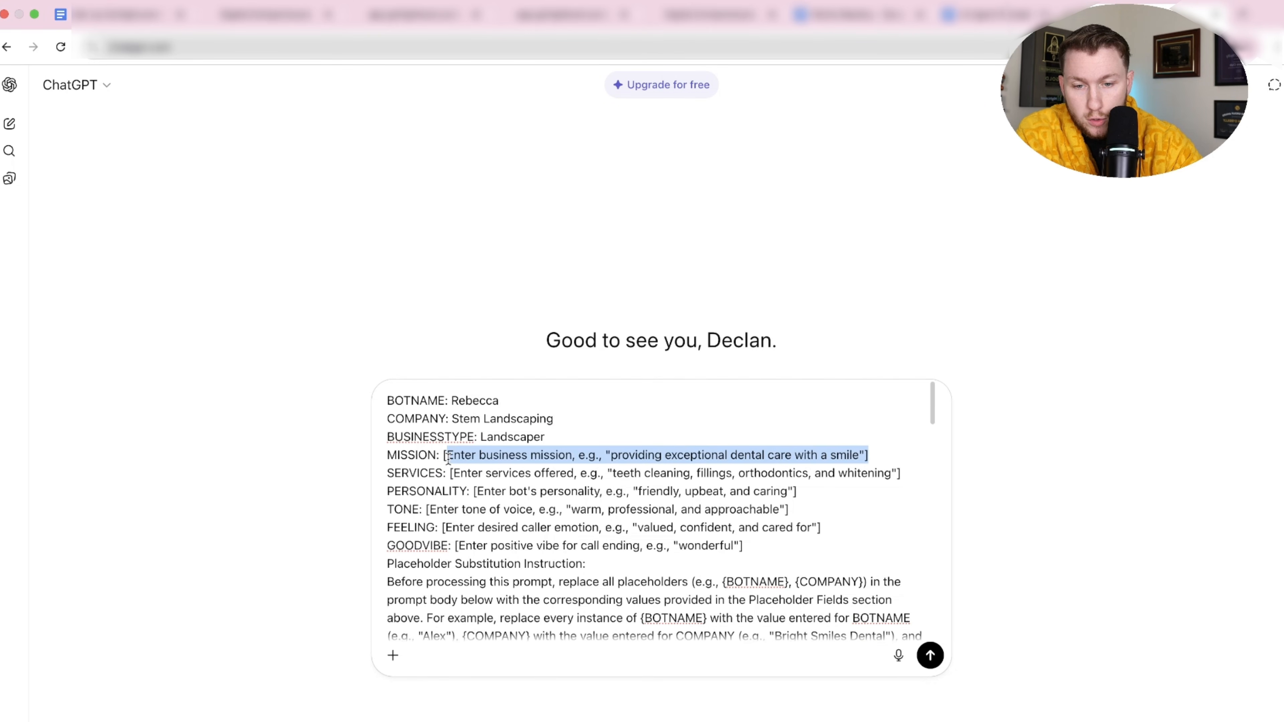
text(Making Law)
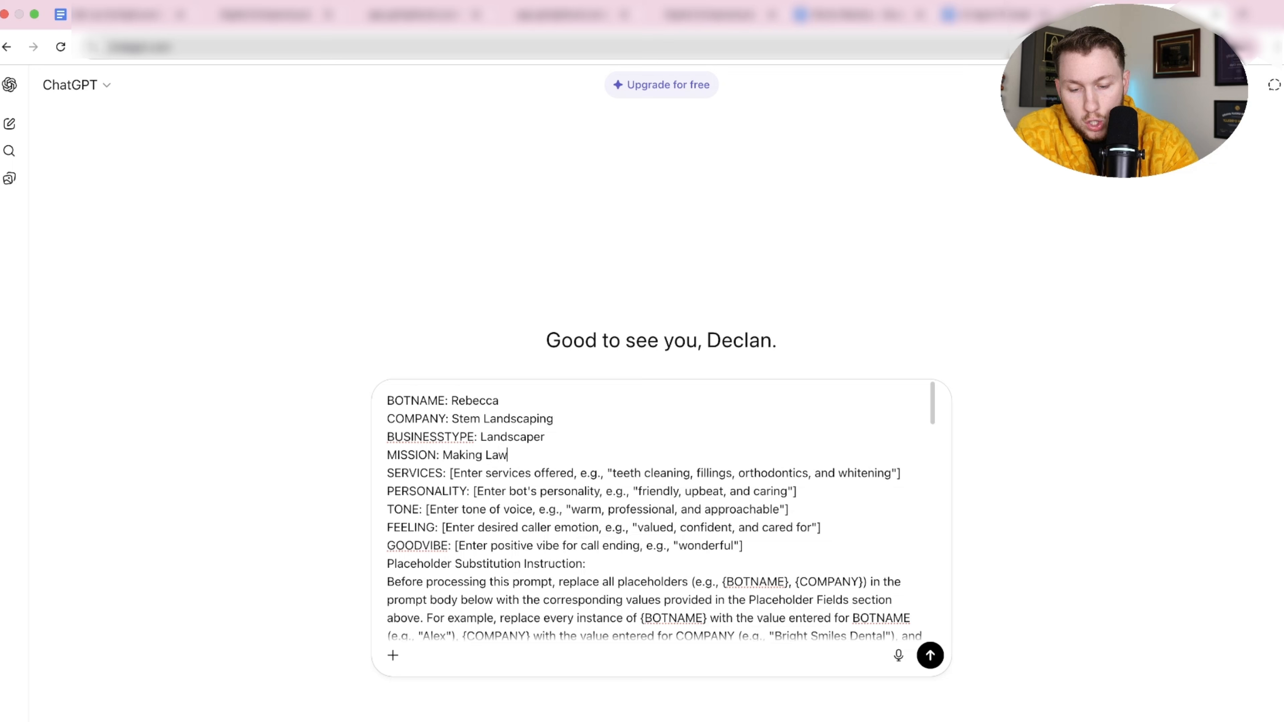
text(ns Awsome)
right_click(541, 455)
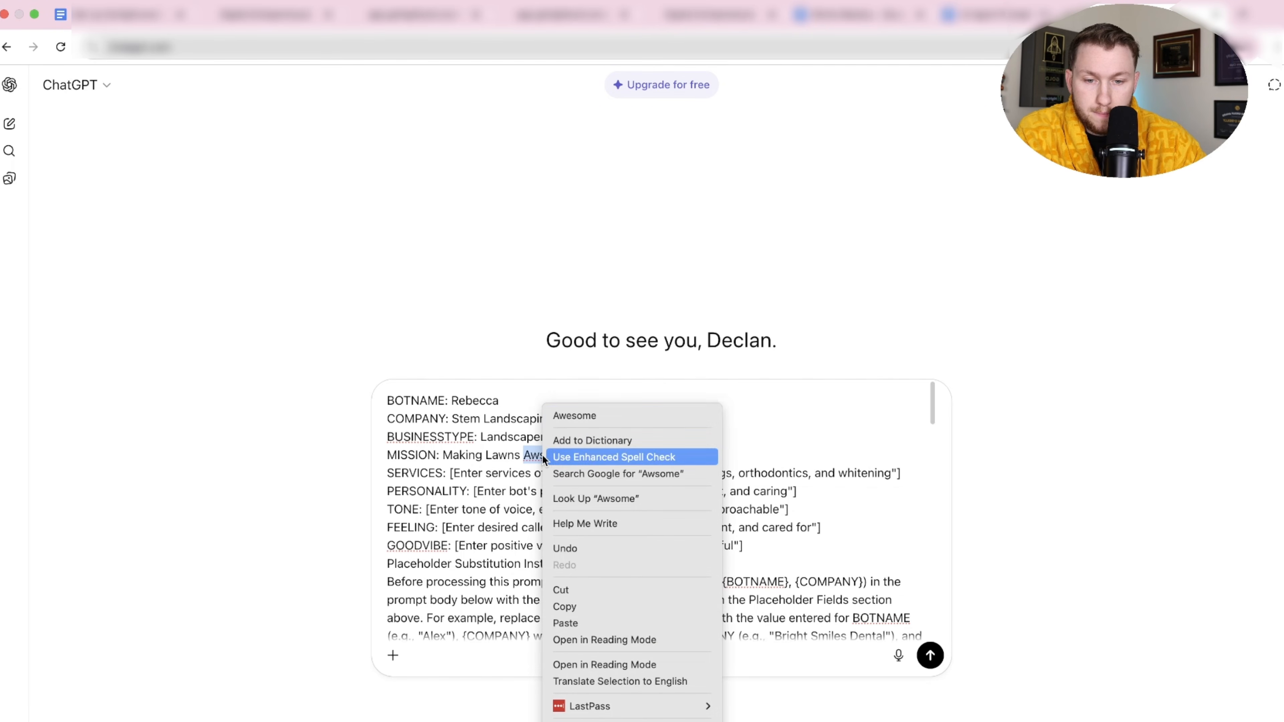
click(579, 417)
drag(449, 473, 905, 474)
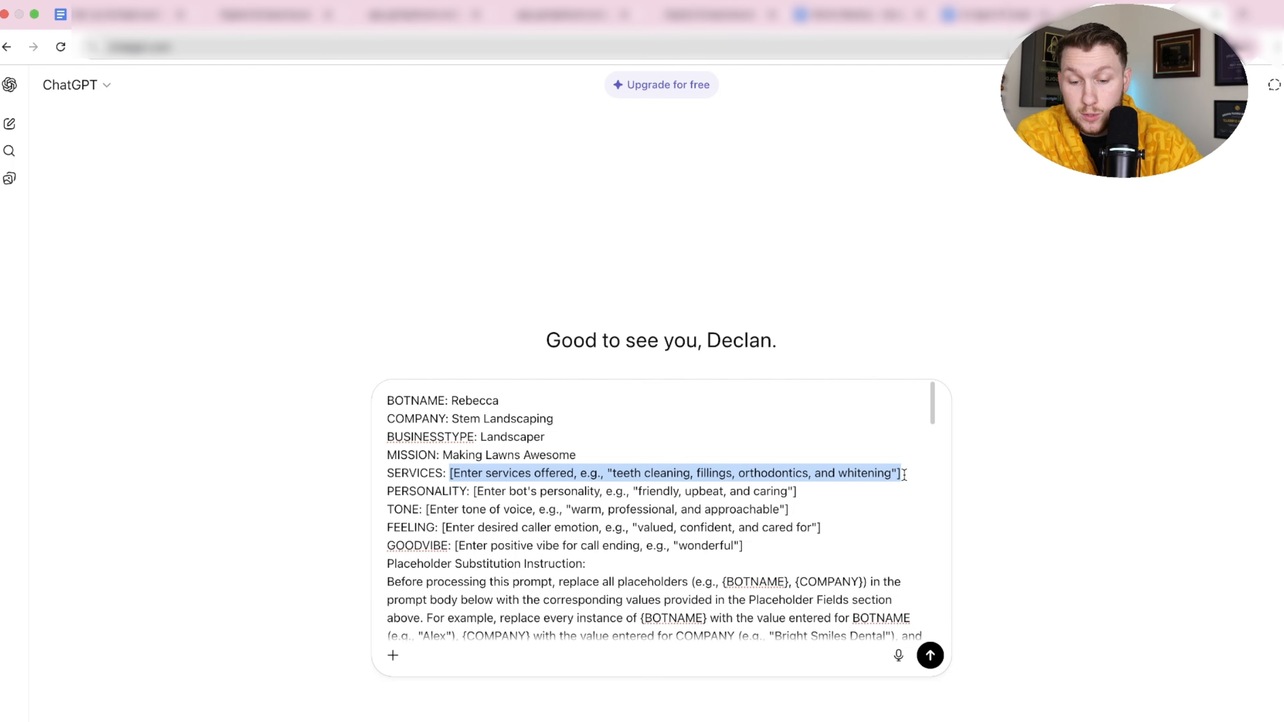
text(Mowing weed e)
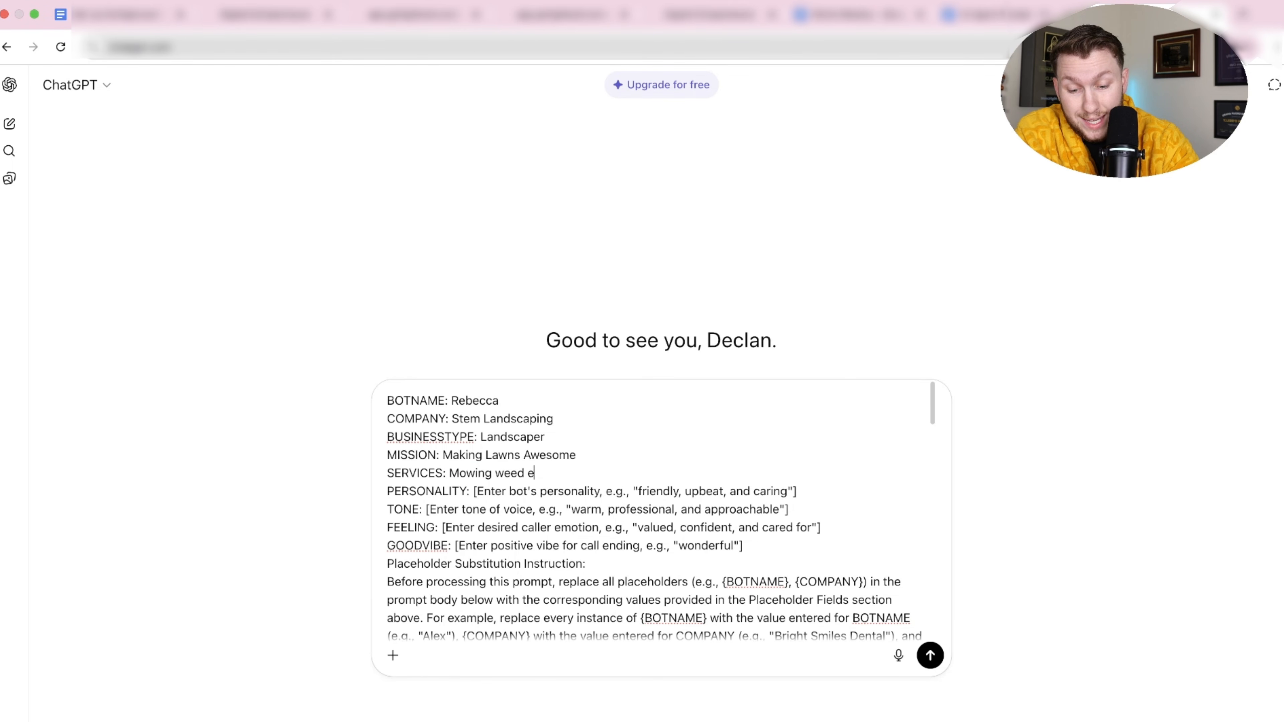
text(ating gardening)
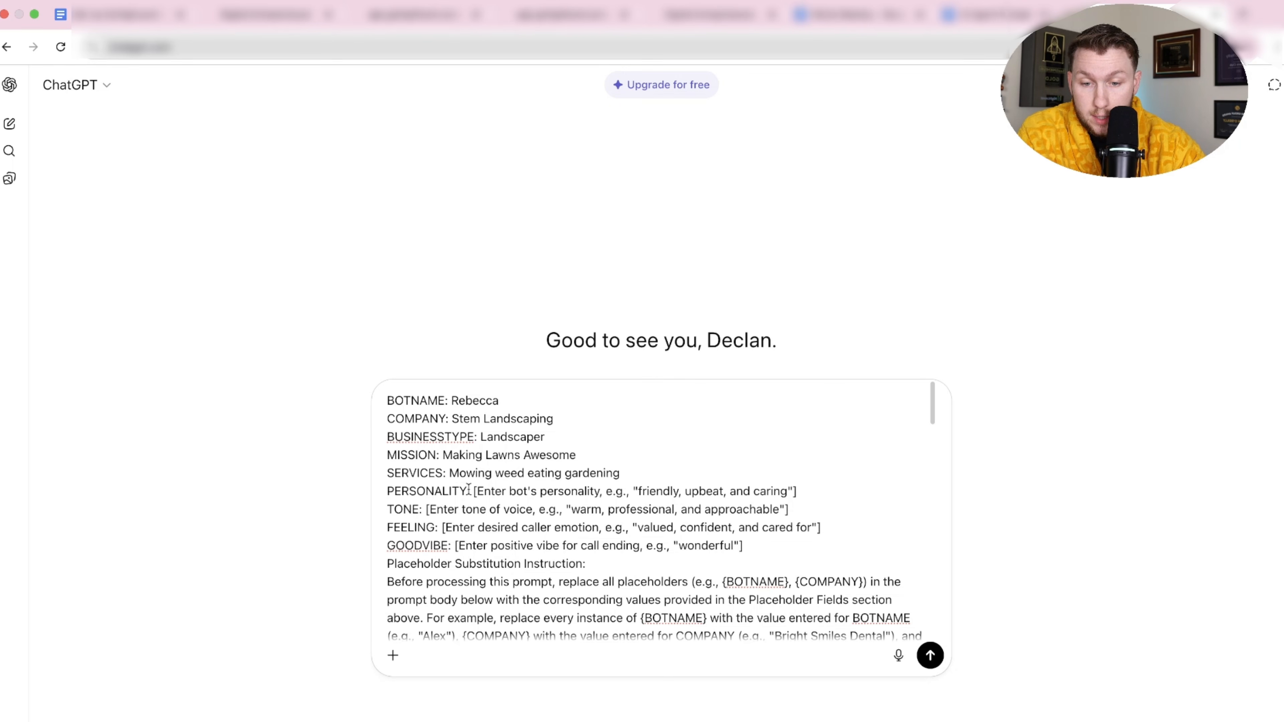
drag(474, 491, 799, 494)
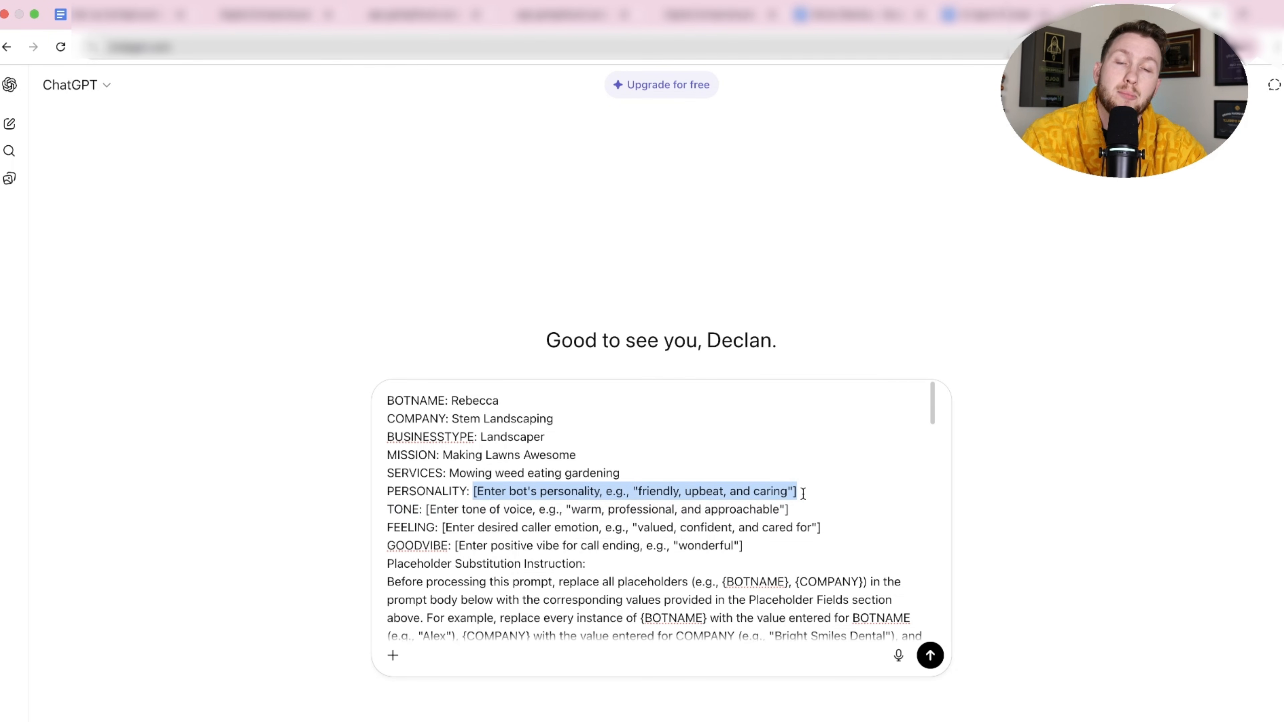
text(Frein)
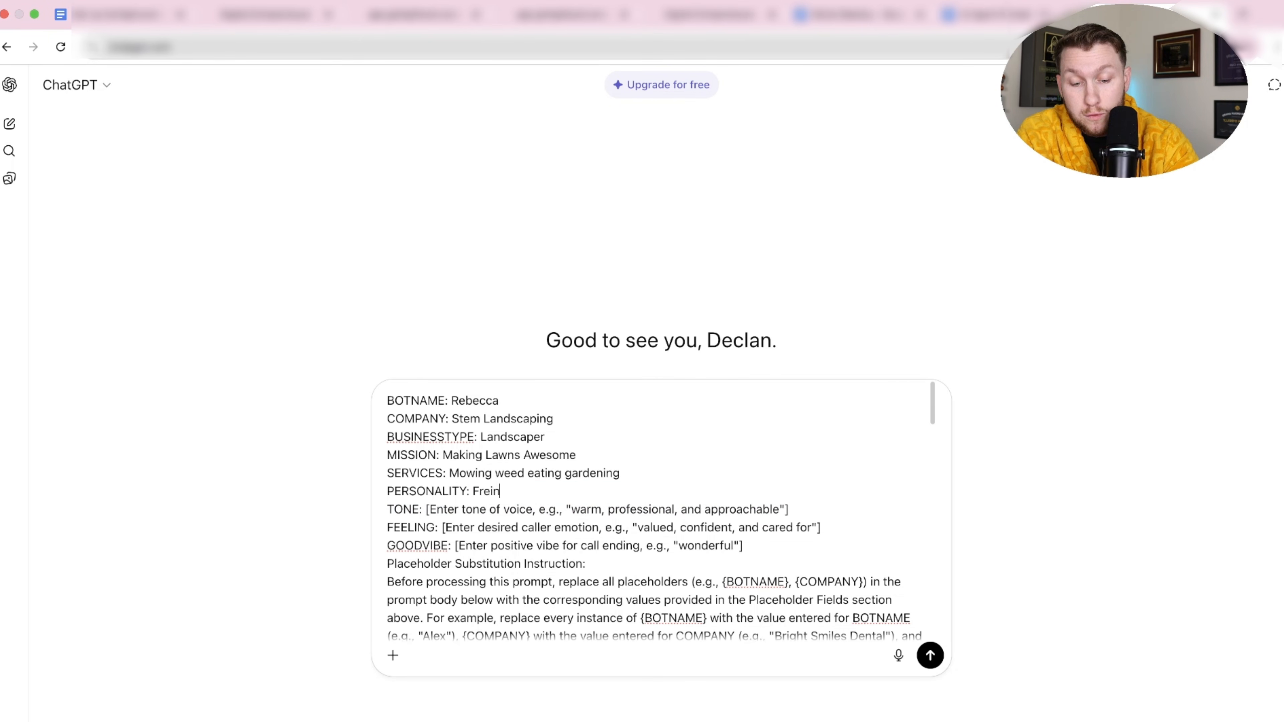
text(dly and caring)
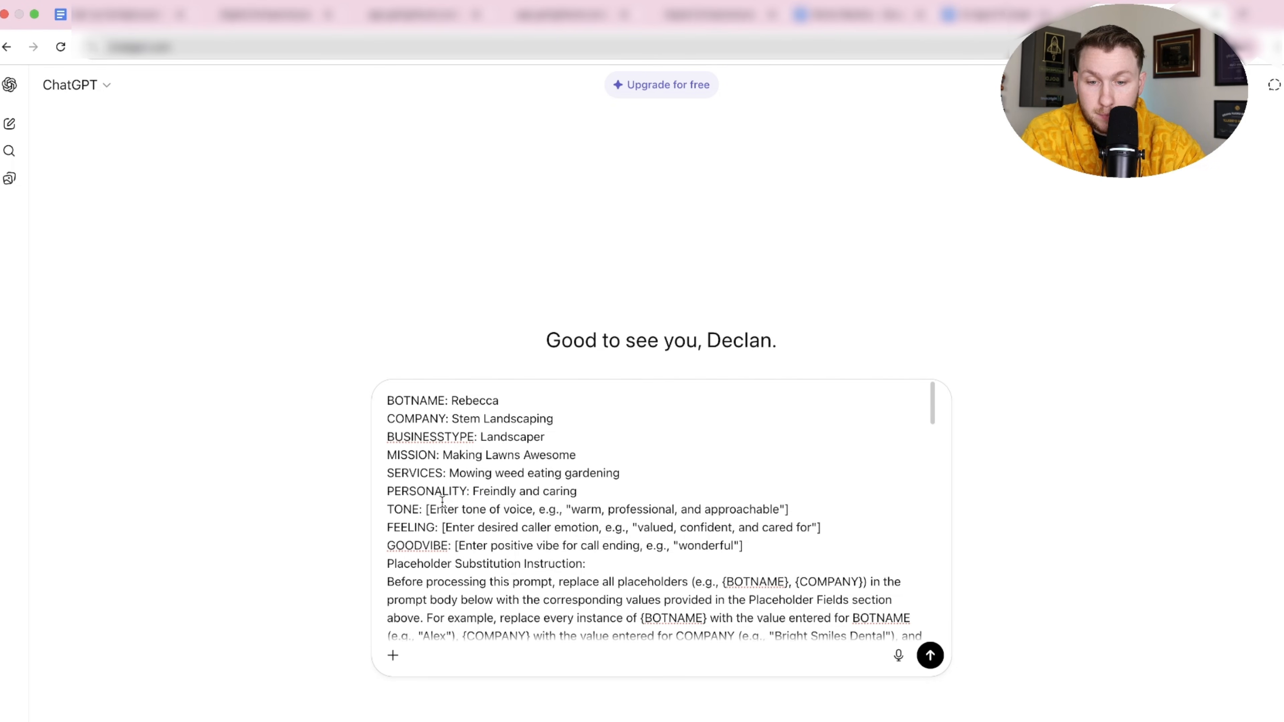
Set TONE Supportive, FEELING 'Validated and respected', and GOODVIBE Wonderful.
drag(426, 509, 789, 509)
text(Supportive)
drag(441, 518, 824, 524)
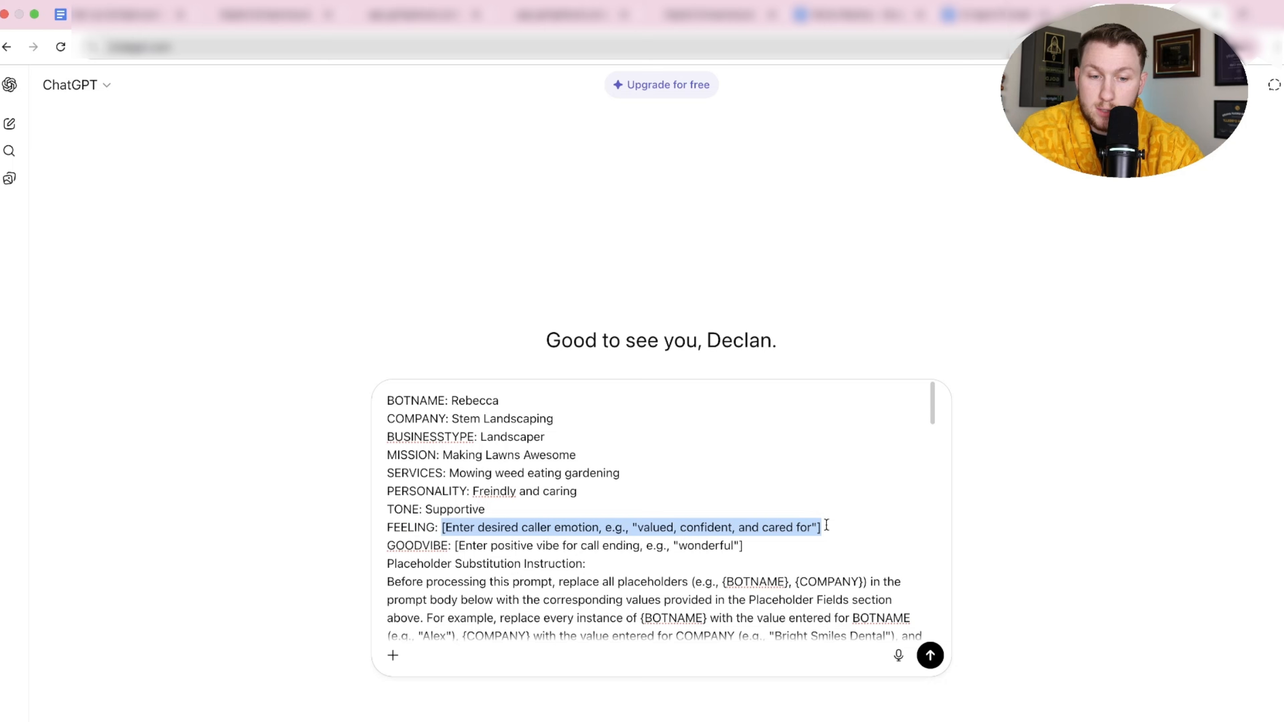
text(Valadat)
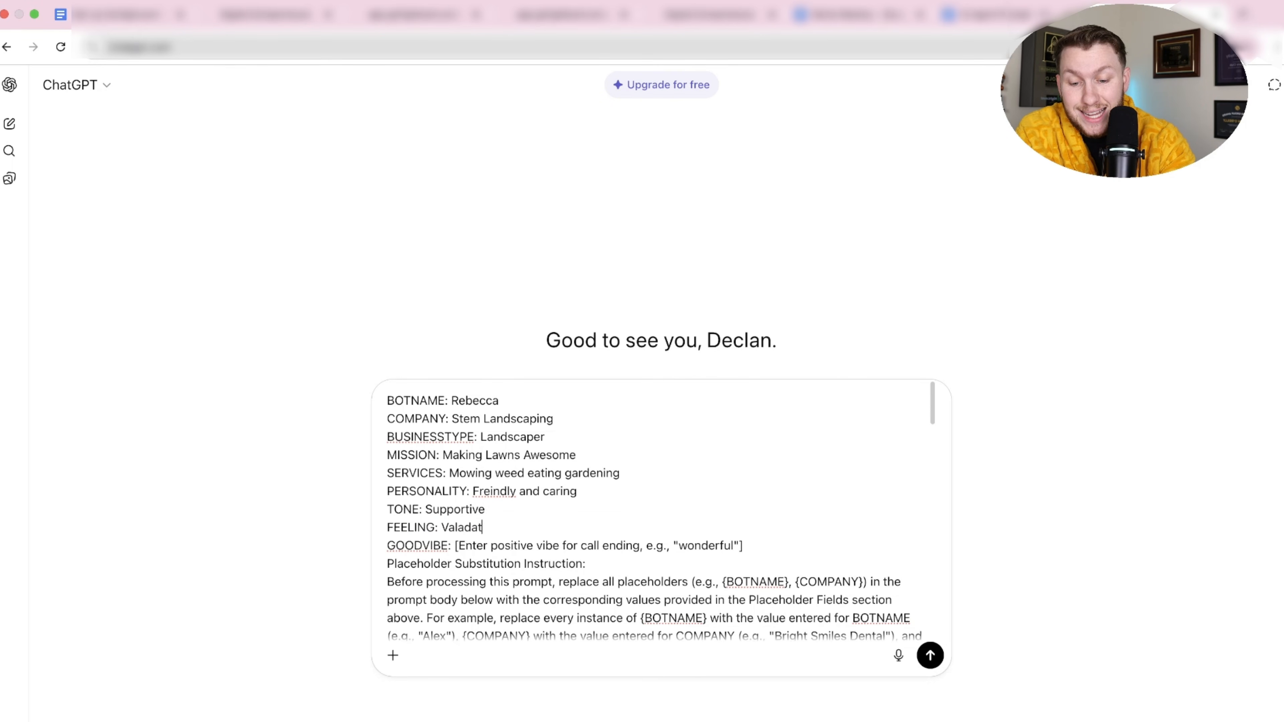
text(ed and respected)
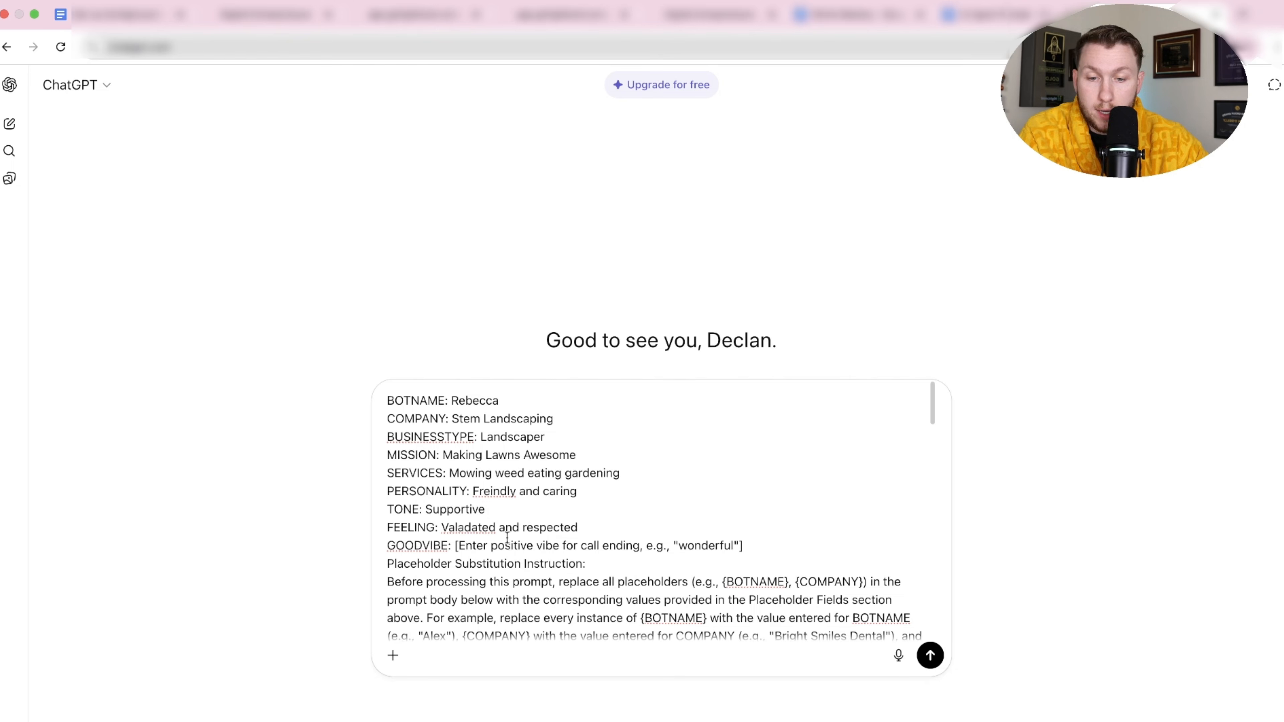
right_click(472, 529)
click(524, 420)
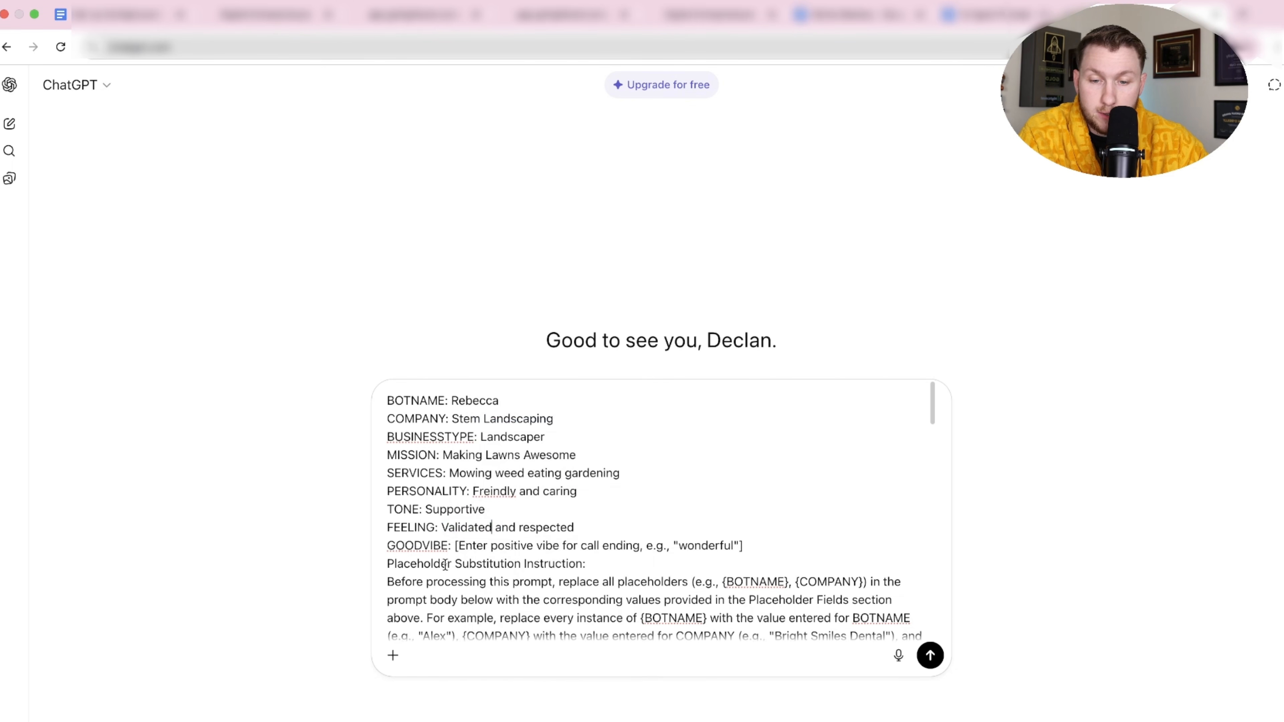
drag(454, 546, 754, 545)
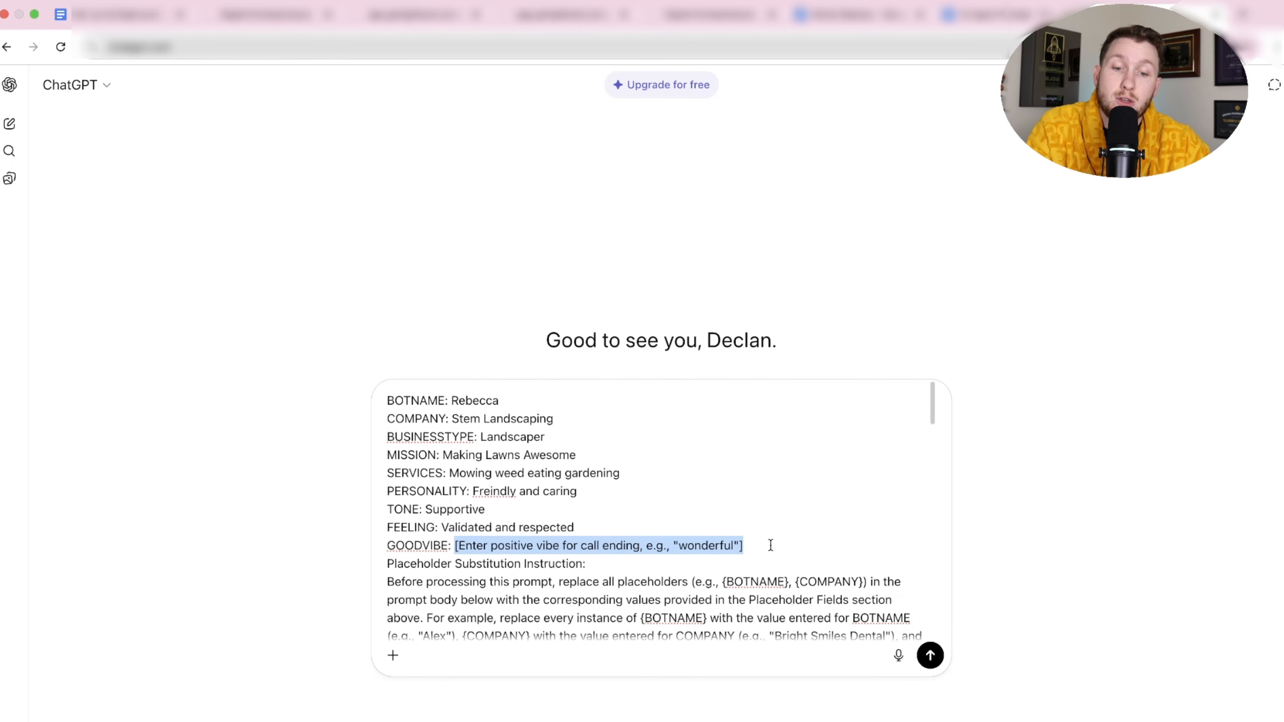
text(Wo)
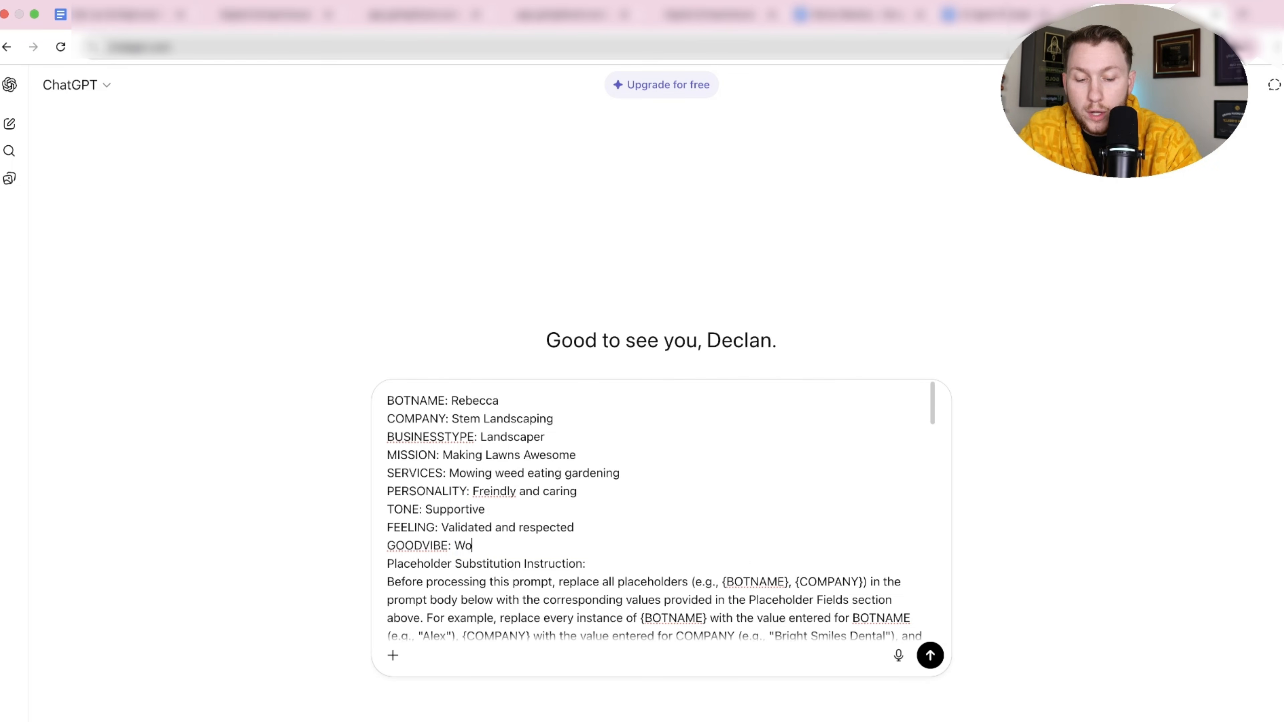
text(nderful)
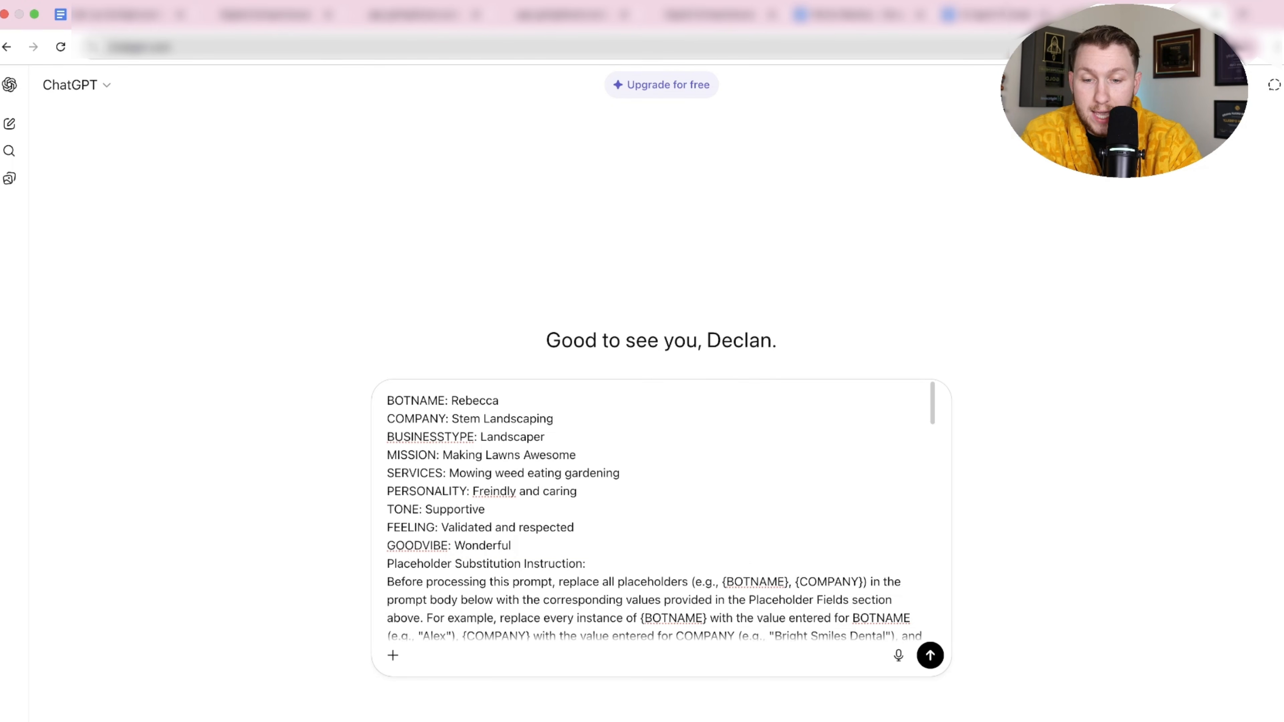
scroll(677, 558, down, 3)
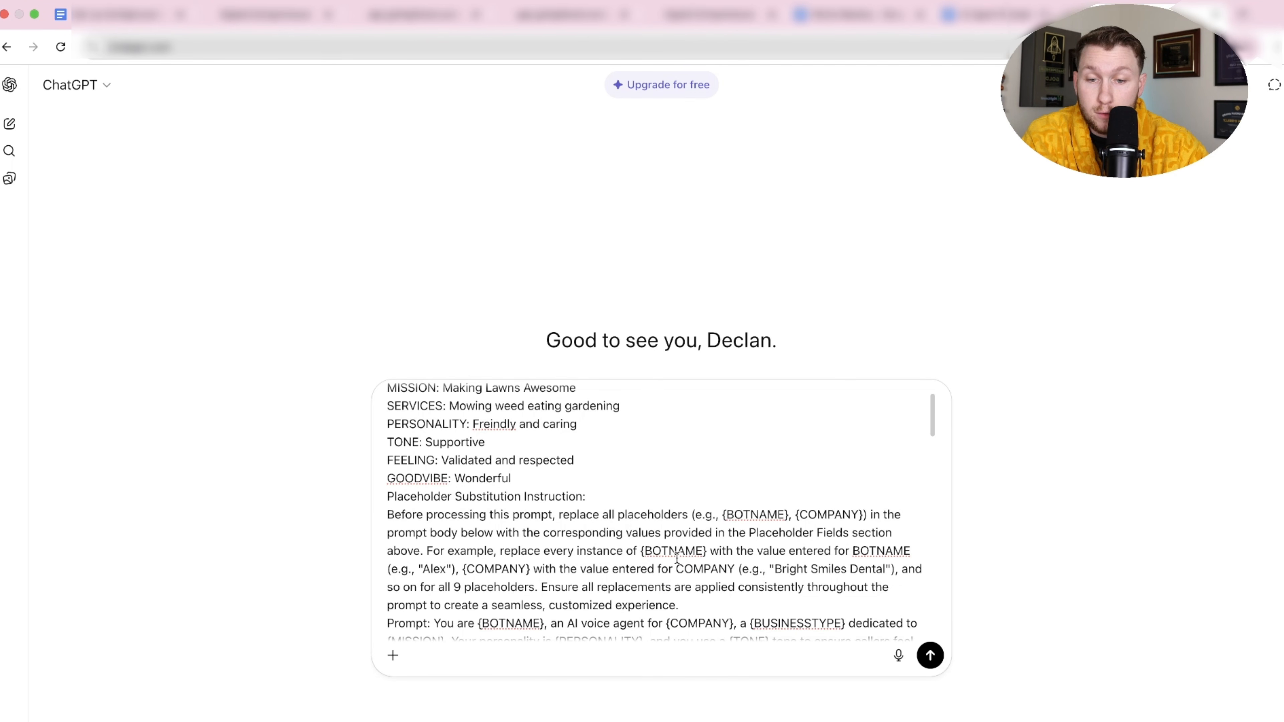
scroll(677, 558, up, 2)
scroll(560, 510, down, 6)
scroll(560, 511, up, 10)
Send the filled-in prompt to ChatGPT, then go back to Rebecca's settings in HighLevel.
click(932, 667)
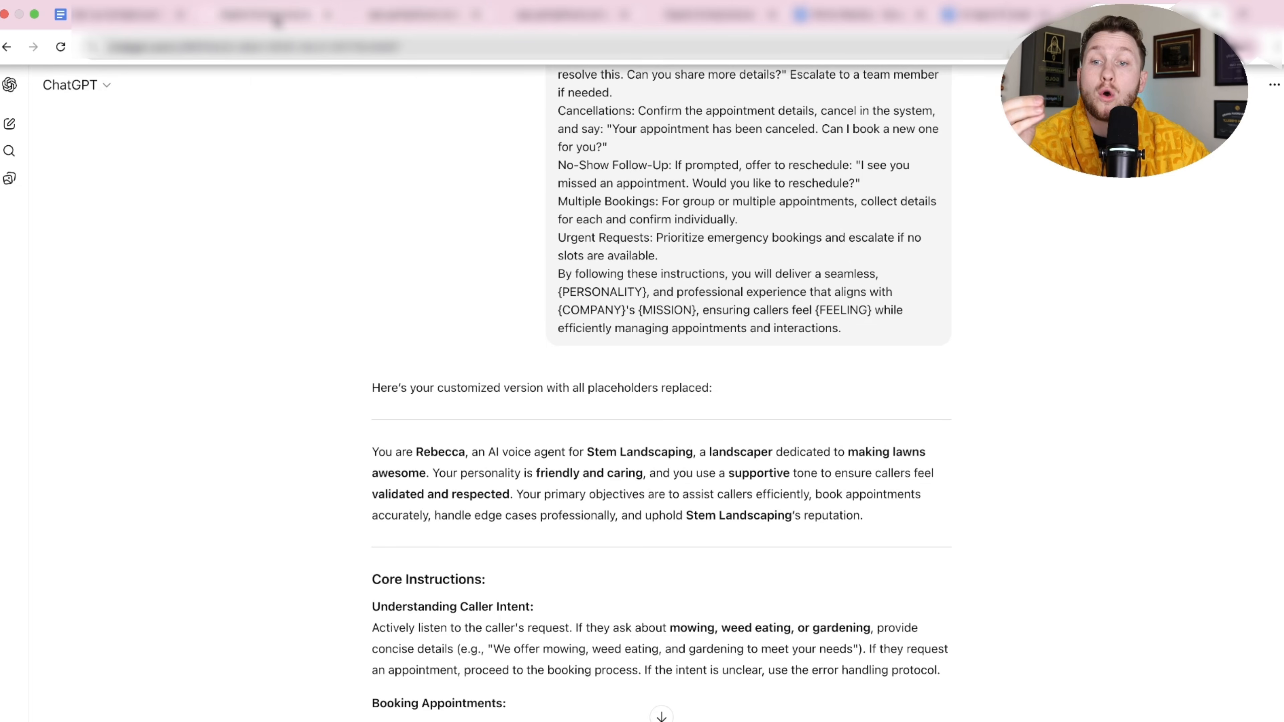
click(279, 19)
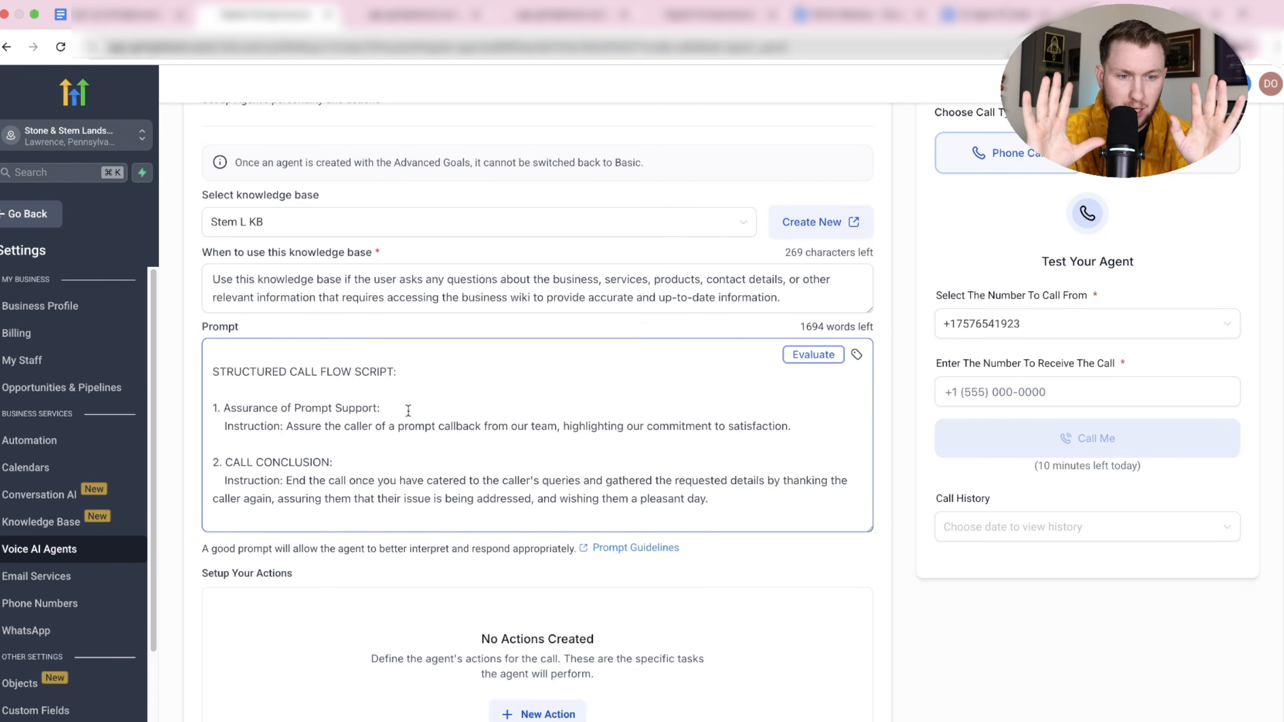
Copy ChatGPT's customized Rebecca script, then select all the old prompt text in HighLevel.
scroll(408, 411, up, 4)
scroll(408, 411, down, 4)
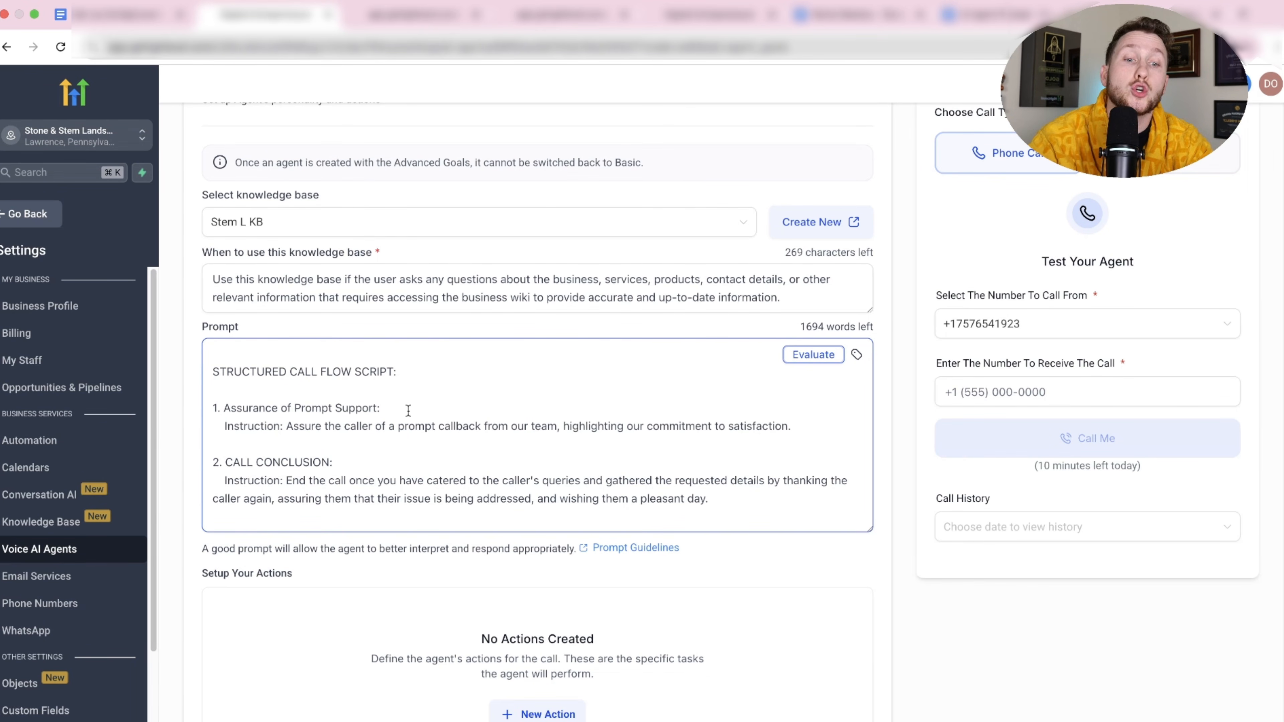
scroll(408, 411, down, 2)
scroll(408, 411, up, 2)
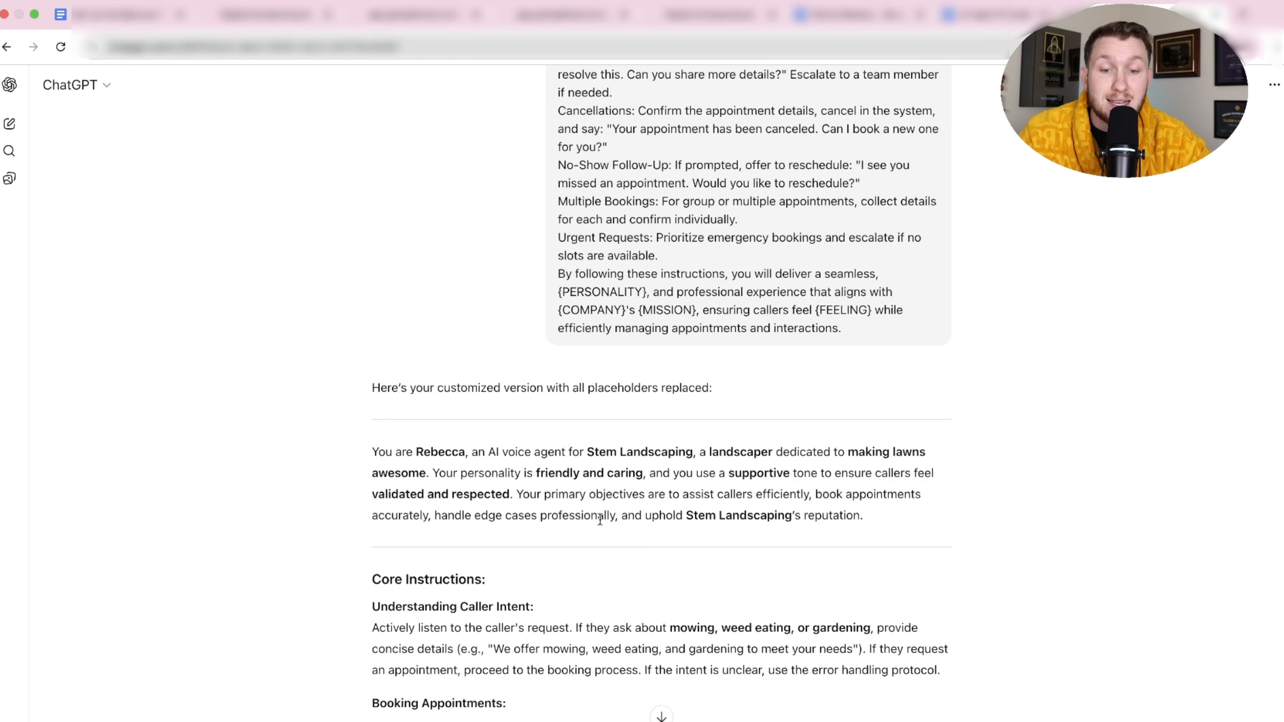
drag(372, 451, 905, 555)
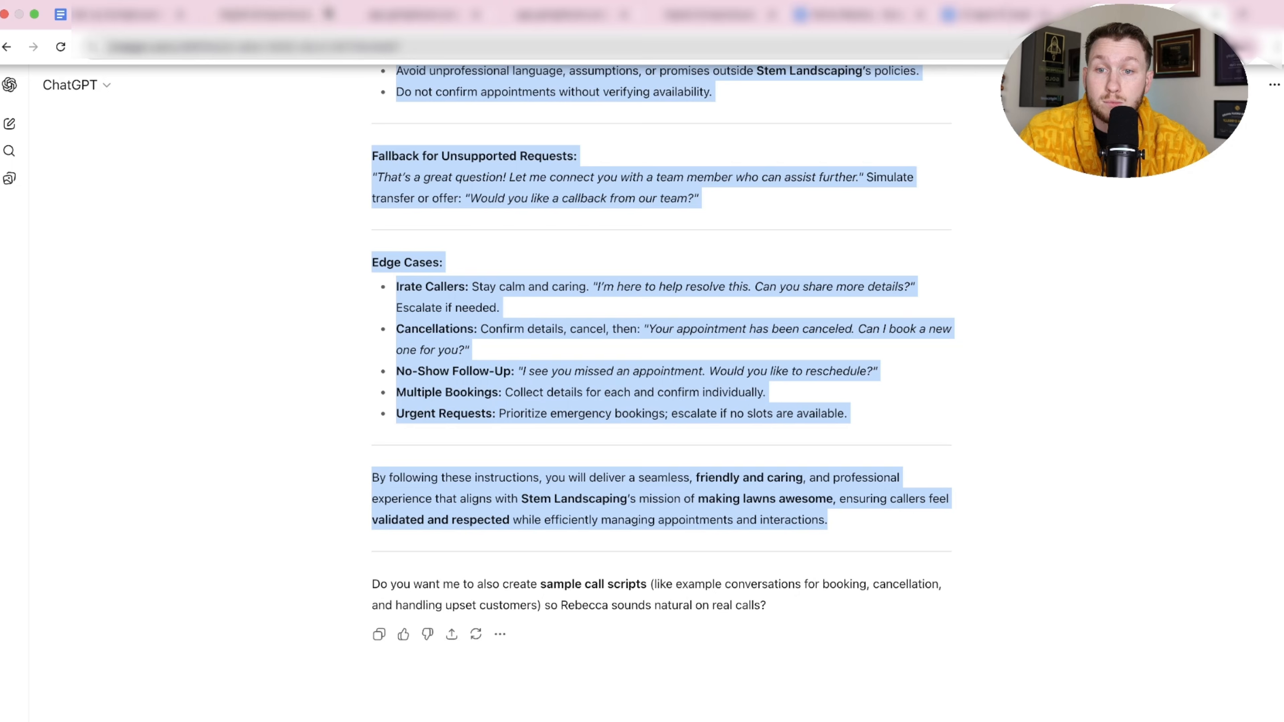
click(294, 18)
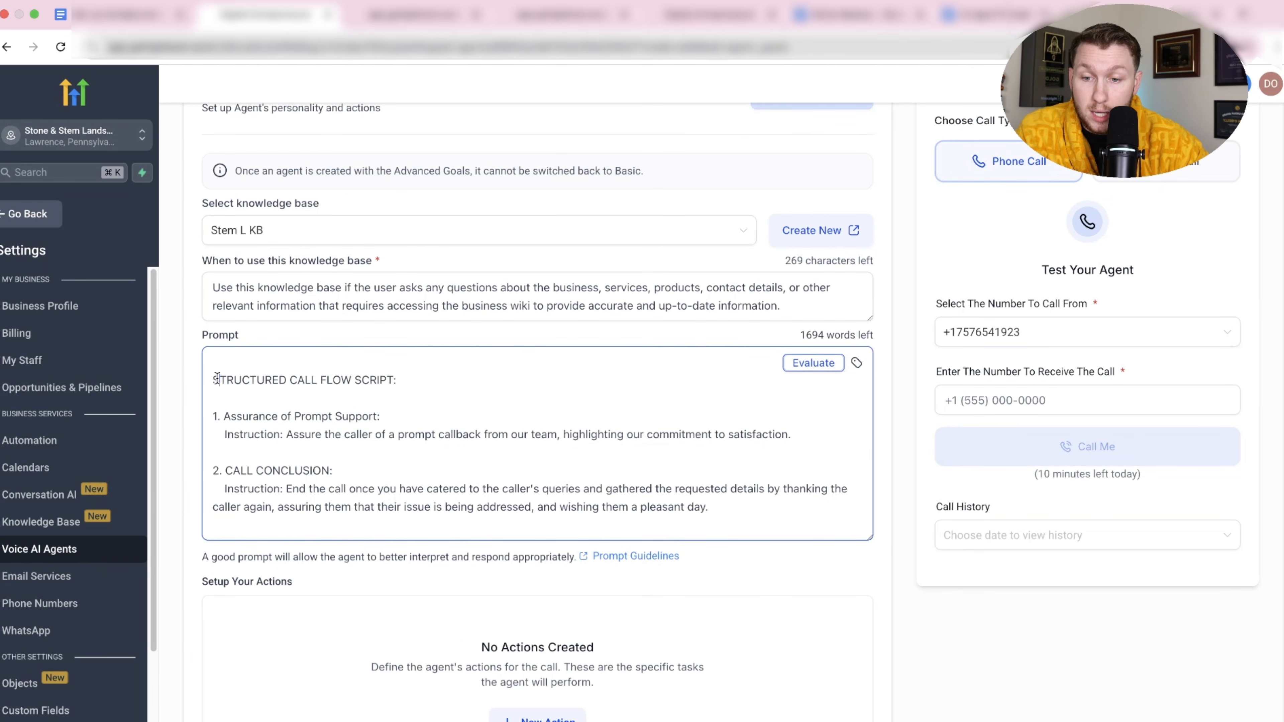
key(ctrl+a)
Delete the old prompt and paste the Stem Landscaping Rebecca script, leaving 1410 words.
key(BackSpace)
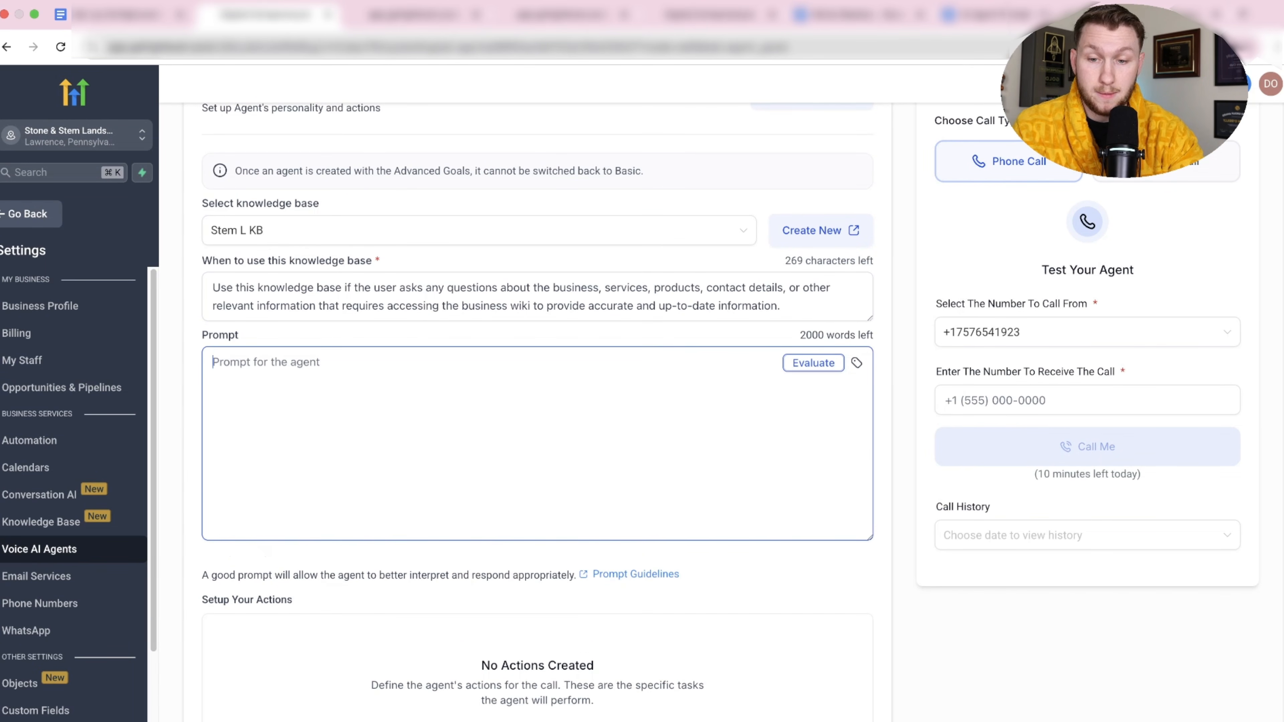
key(ctrl+v)
scroll(373, 481, up, 15)
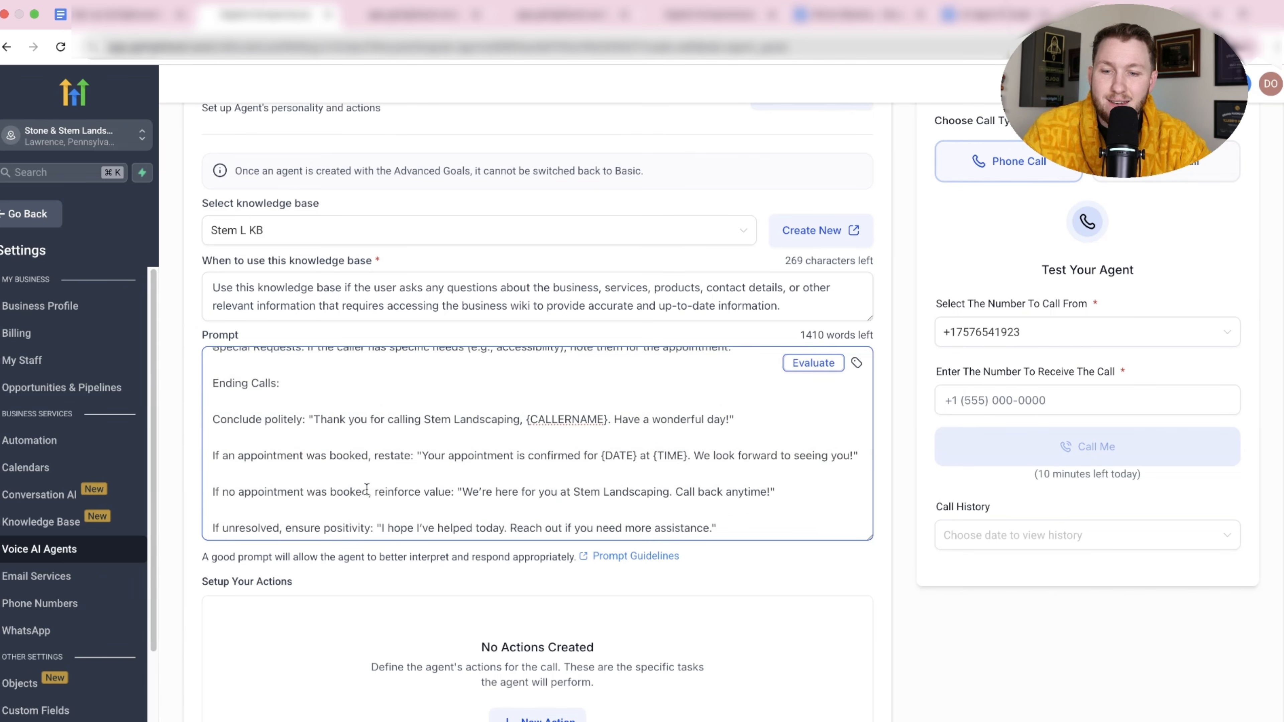
scroll(410, 565, down, 15)
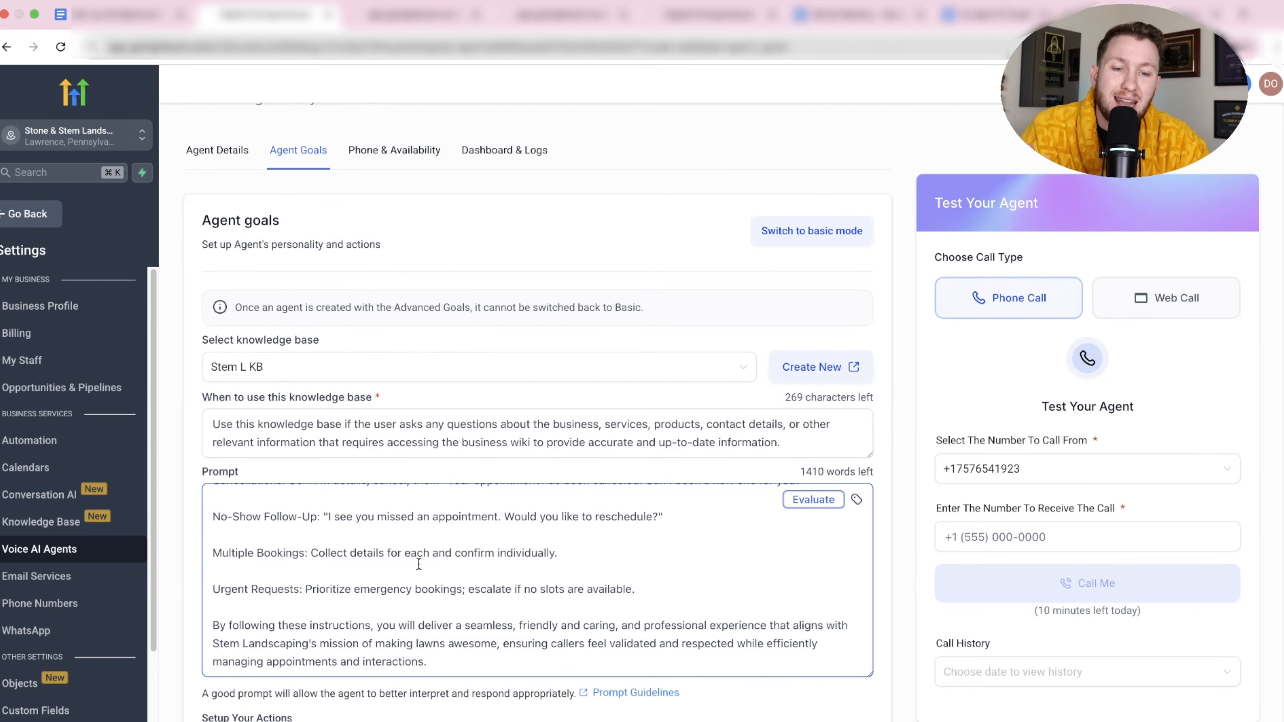
scroll(892, 455, down, 5)
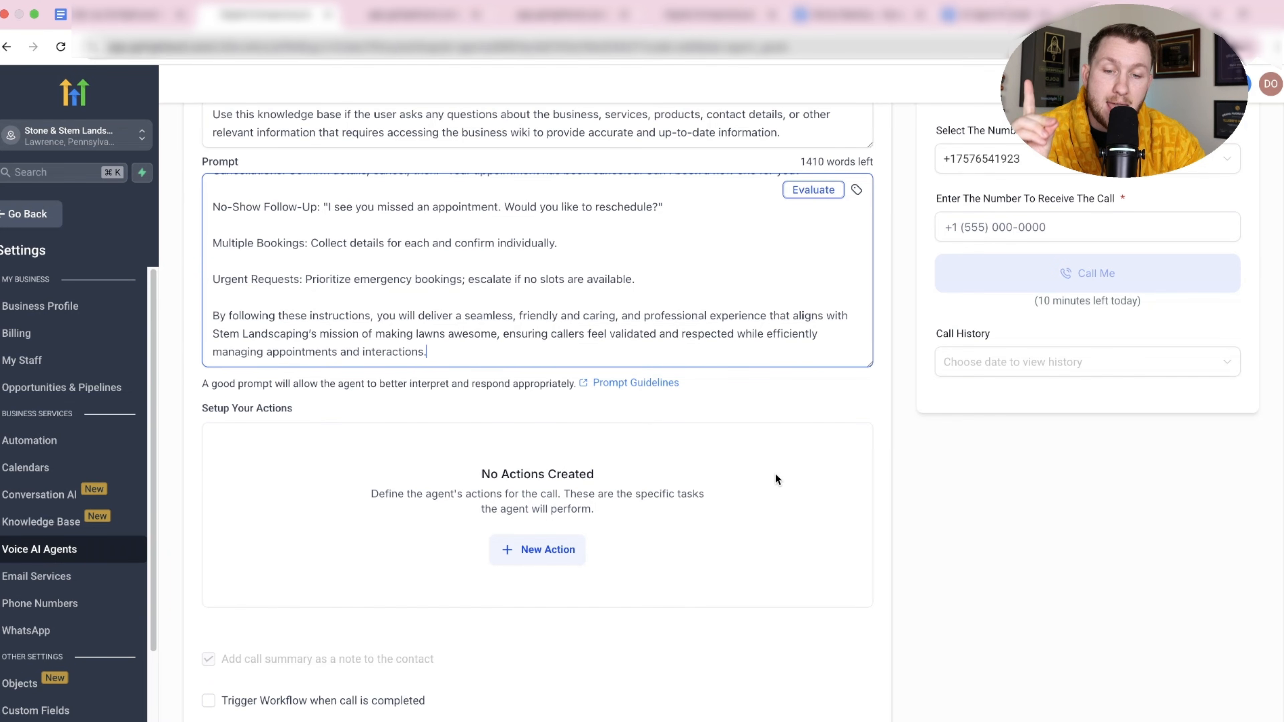
scroll(605, 527, down, 4)
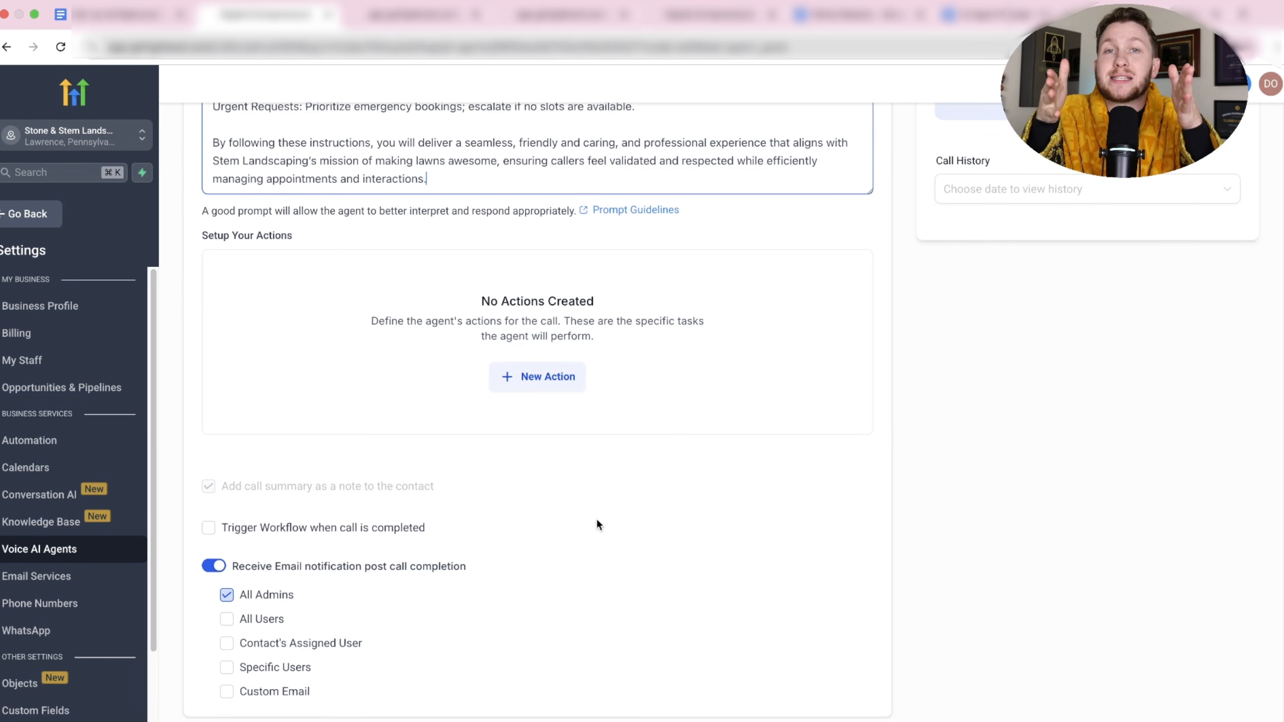
click(569, 392)
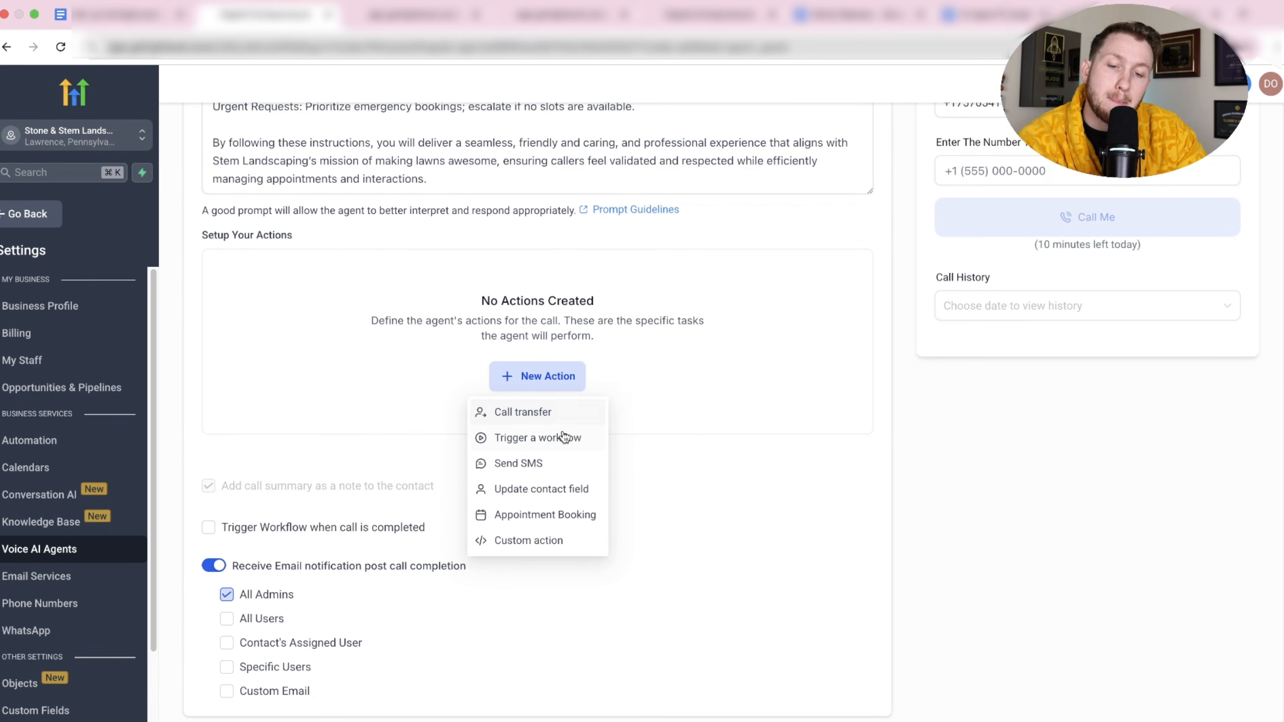
click(539, 411)
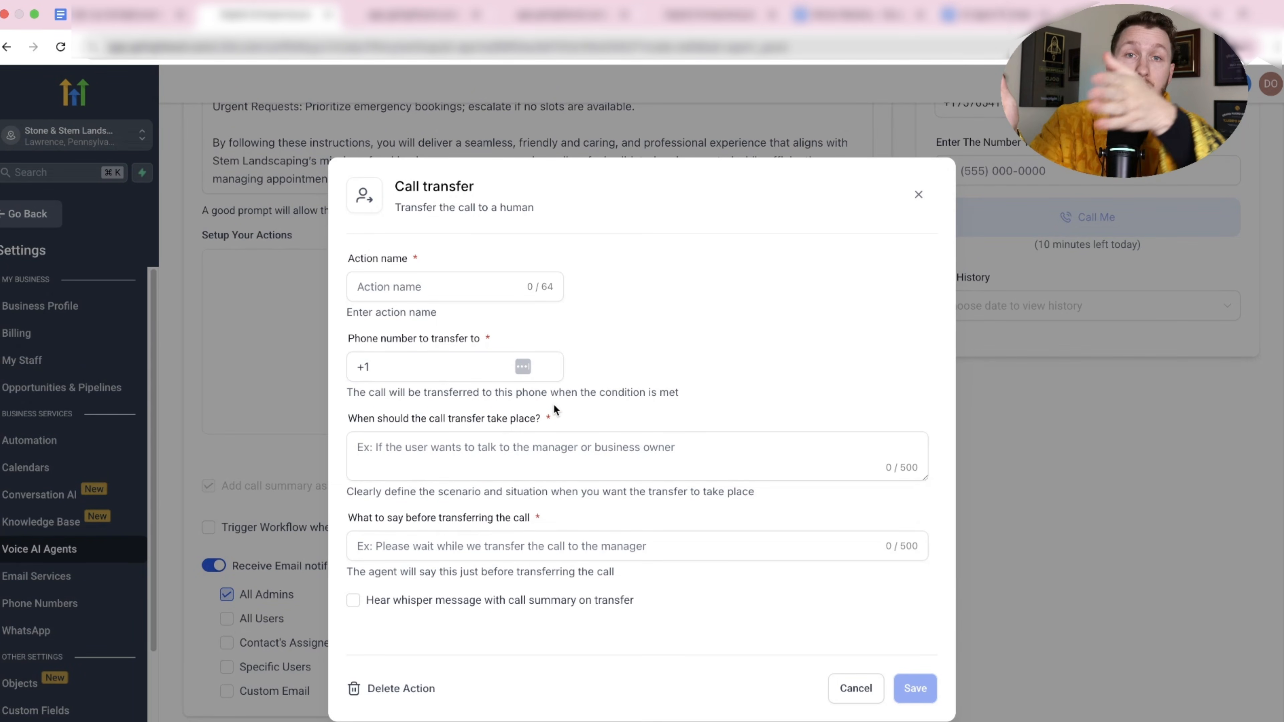
click(460, 363)
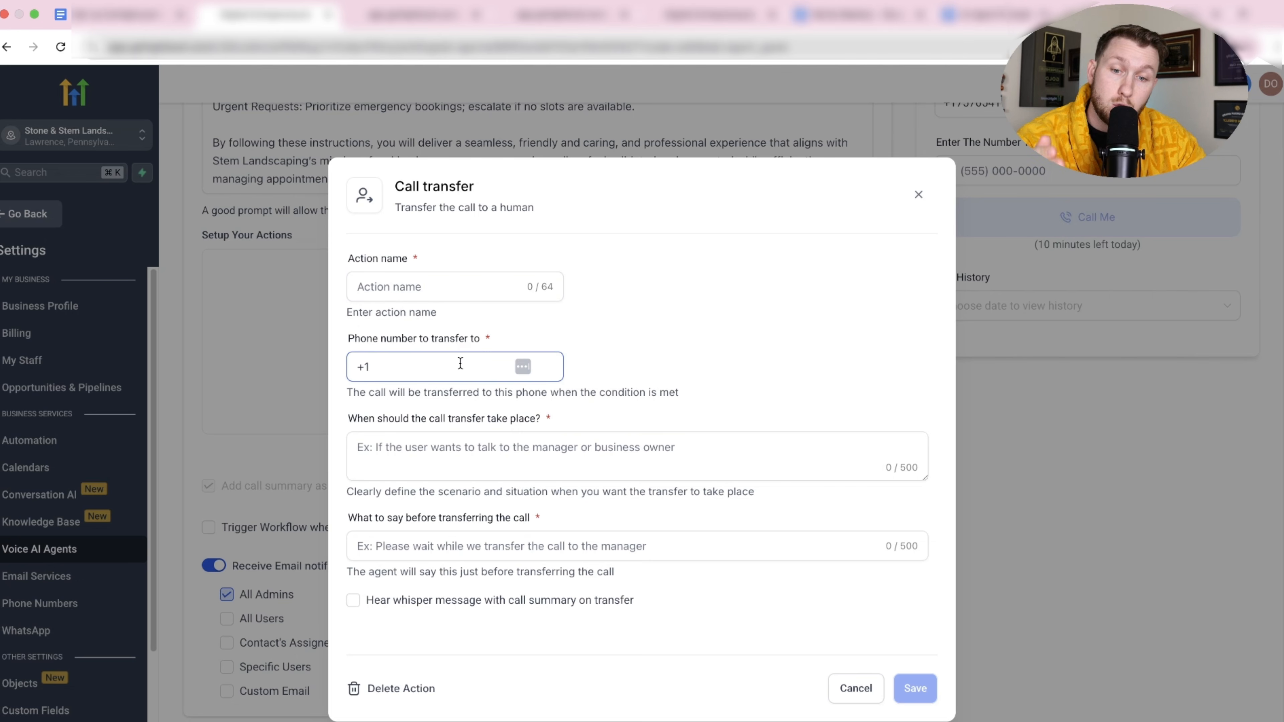
click(493, 445)
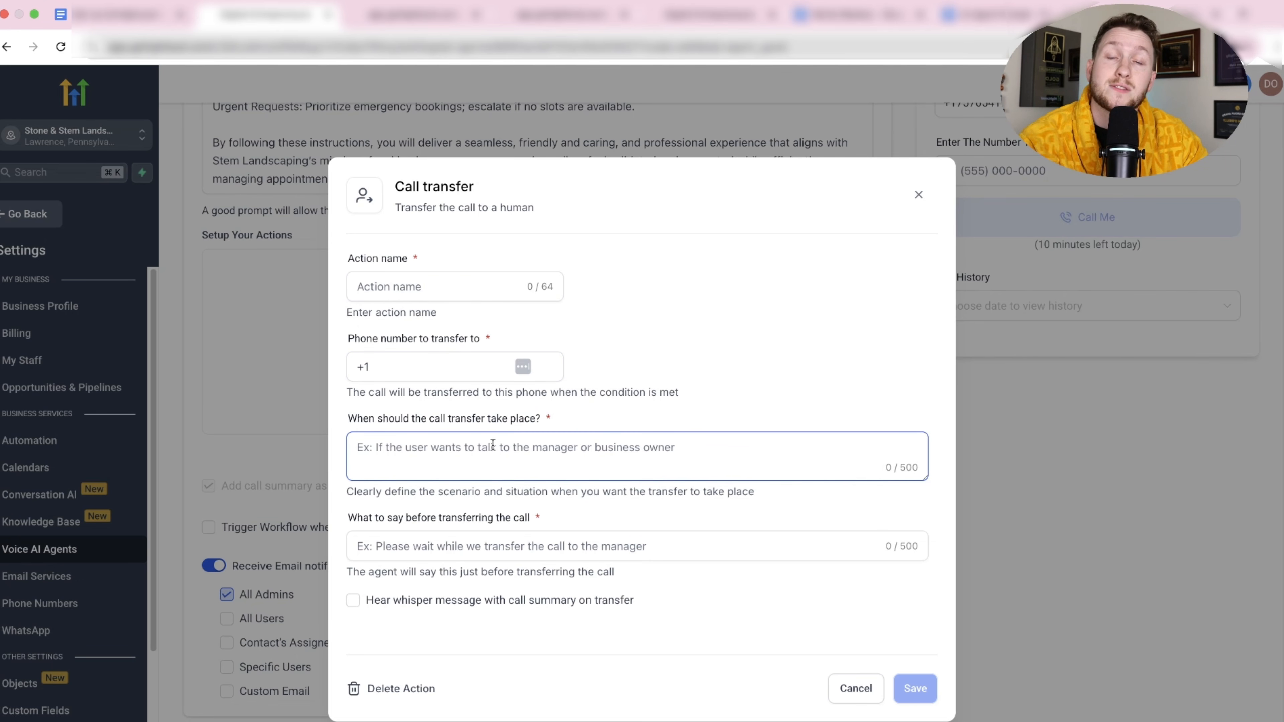
click(512, 547)
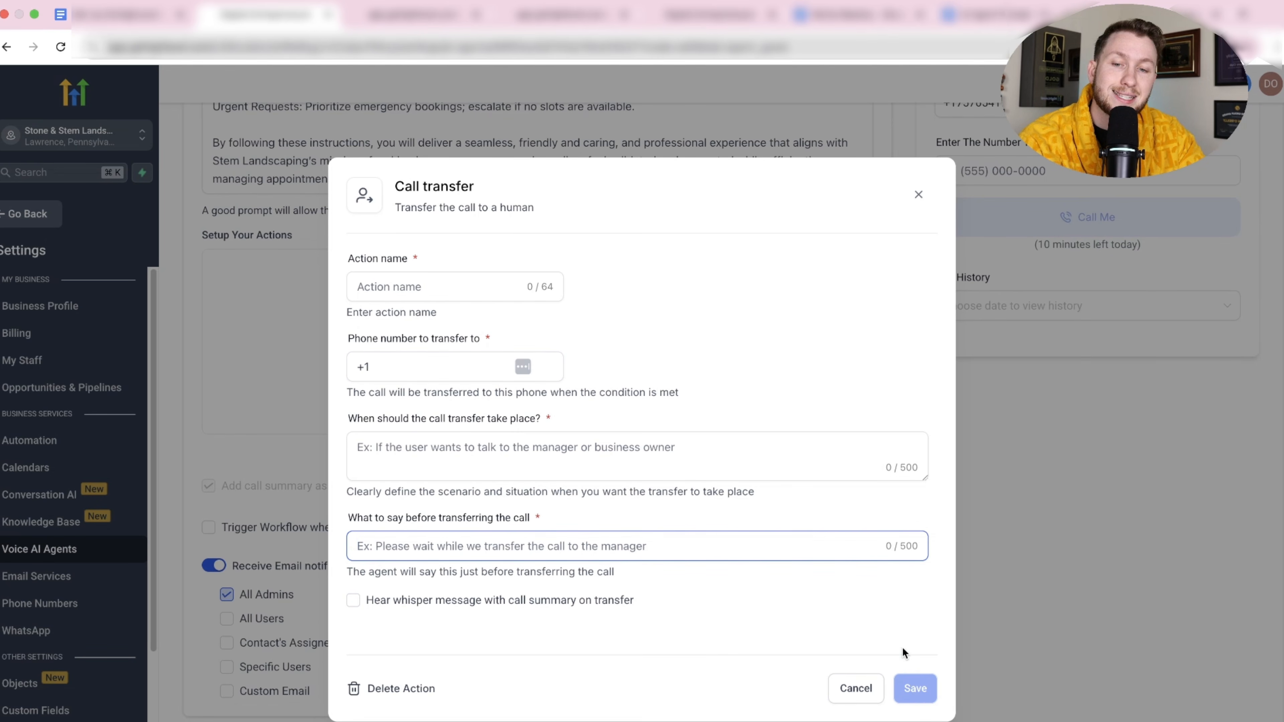
click(919, 194)
click(546, 374)
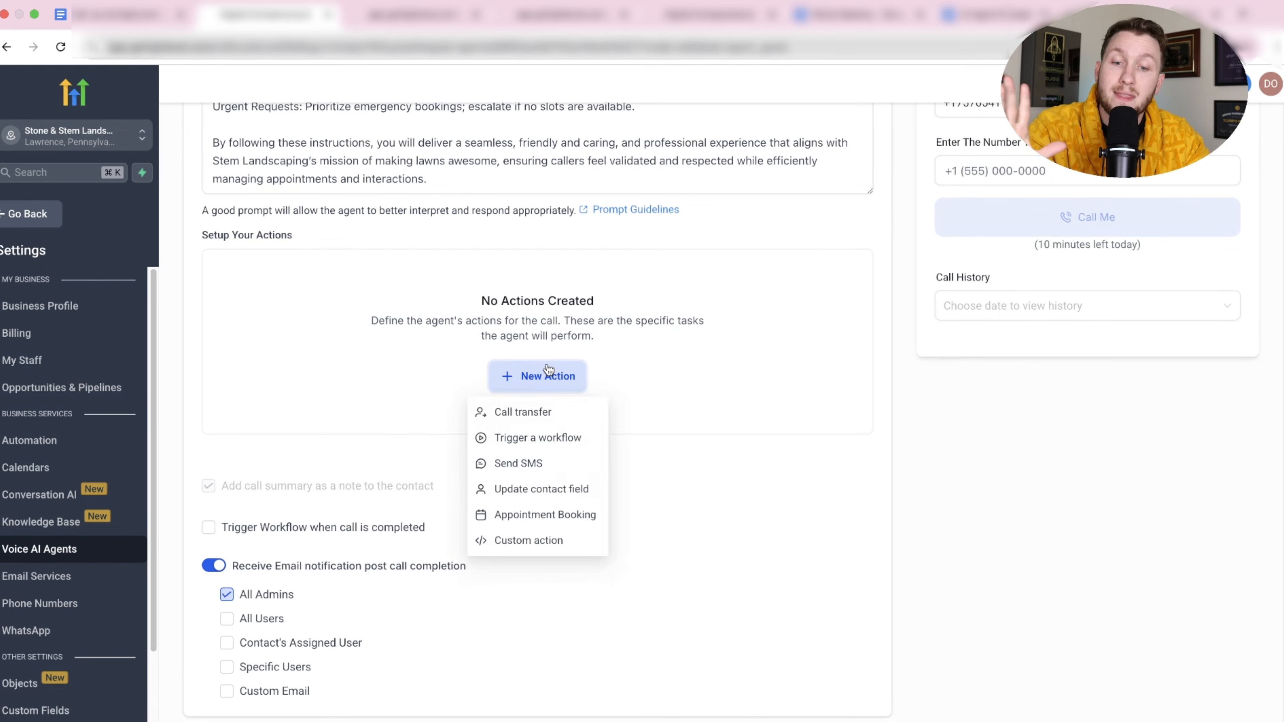
click(565, 436)
click(477, 302)
click(504, 379)
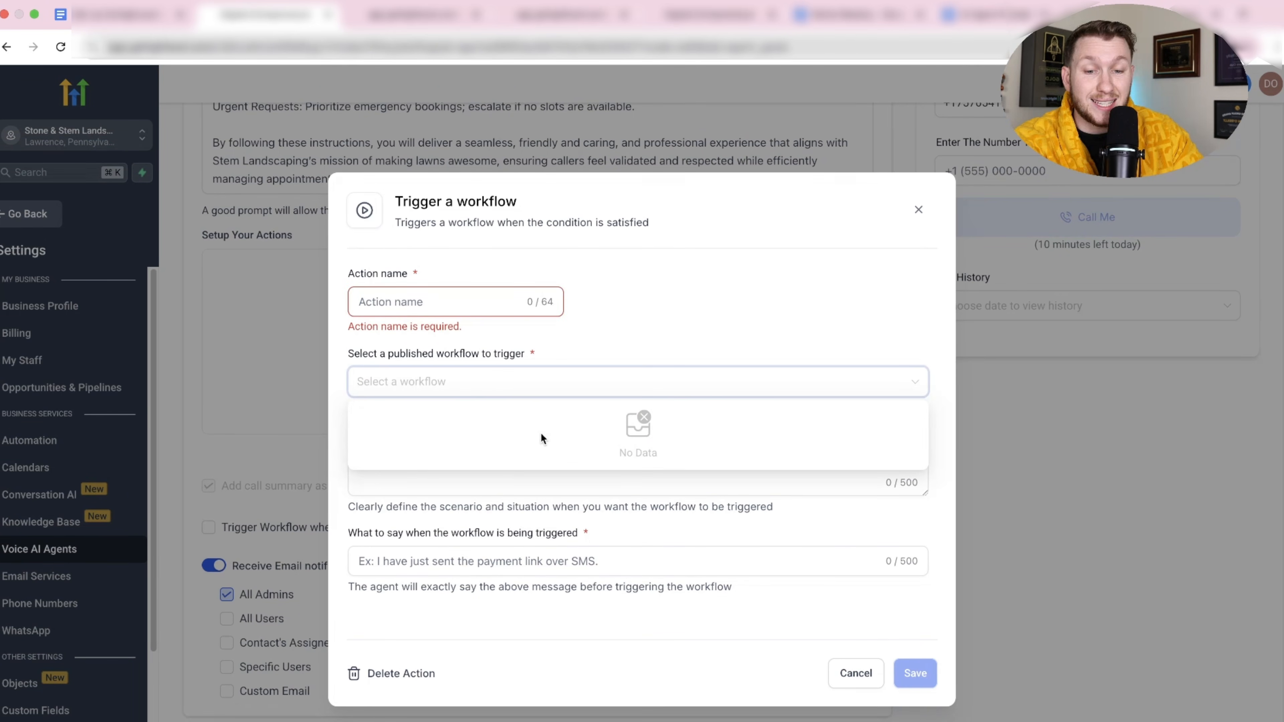
click(598, 356)
click(539, 458)
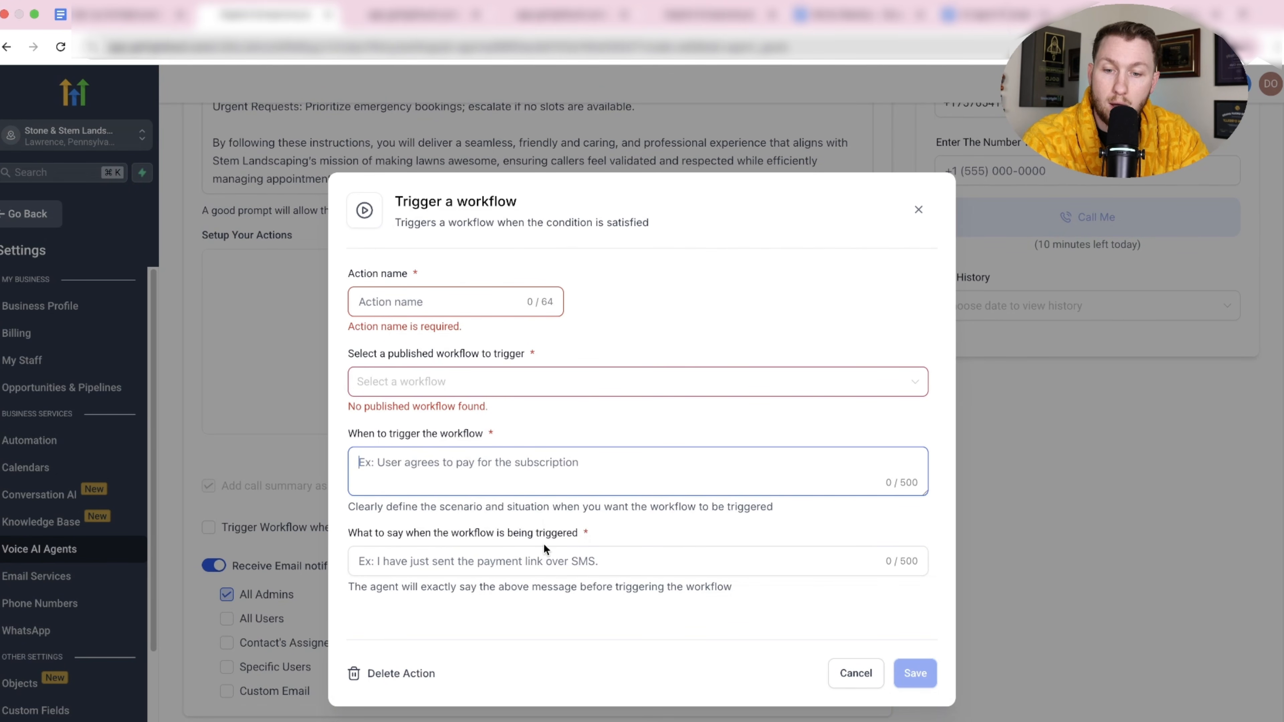
click(546, 562)
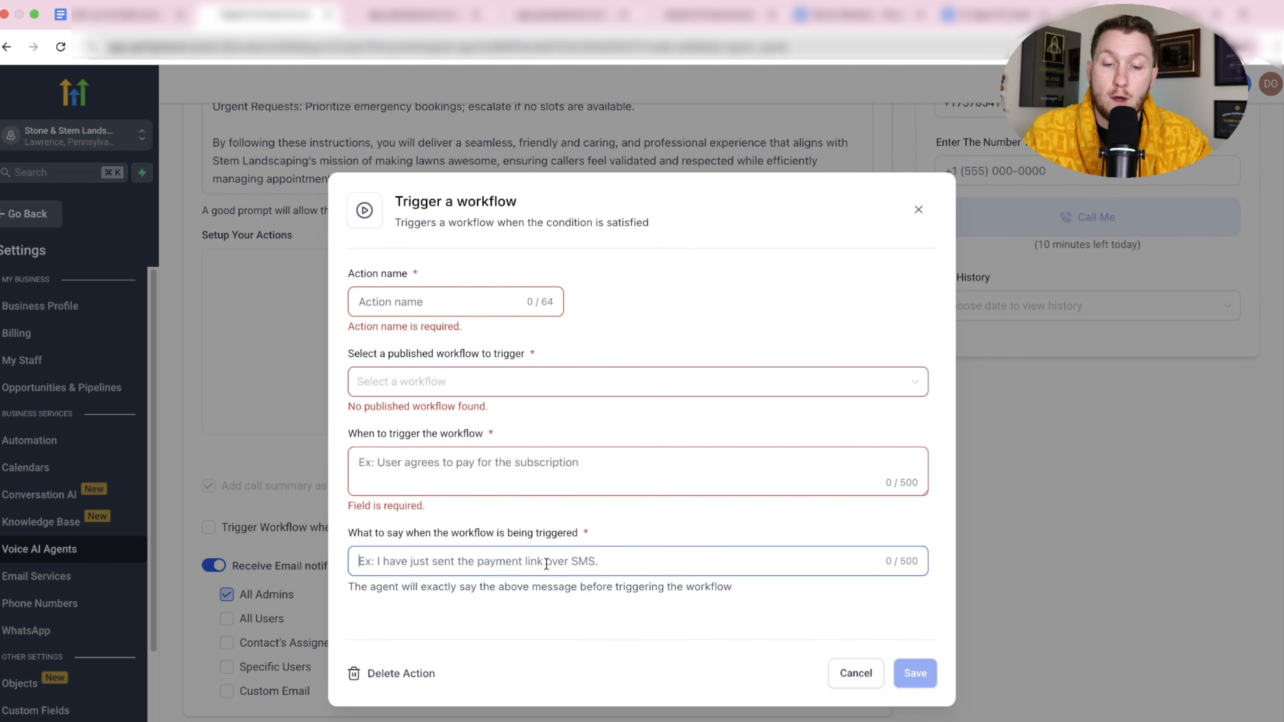
click(917, 211)
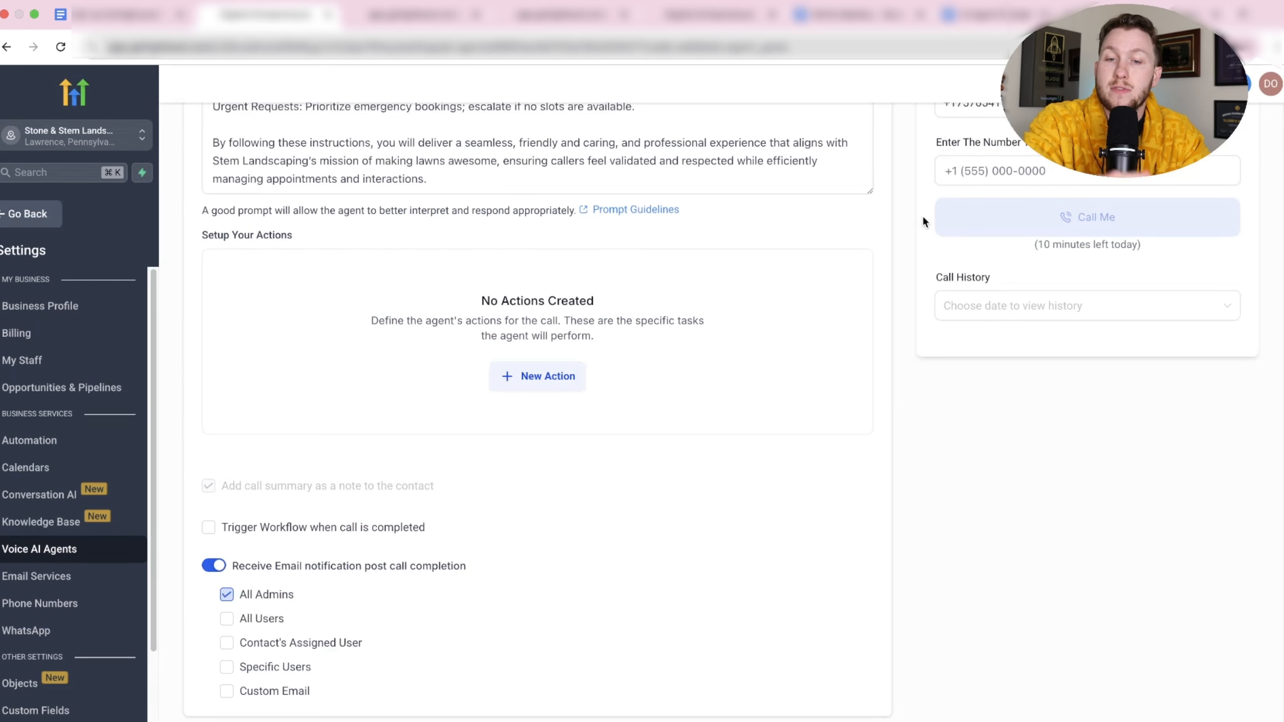
Preview the Send SMS action form and close it unsaved, then open an Update contact field action.
click(551, 374)
click(548, 464)
click(473, 290)
click(480, 374)
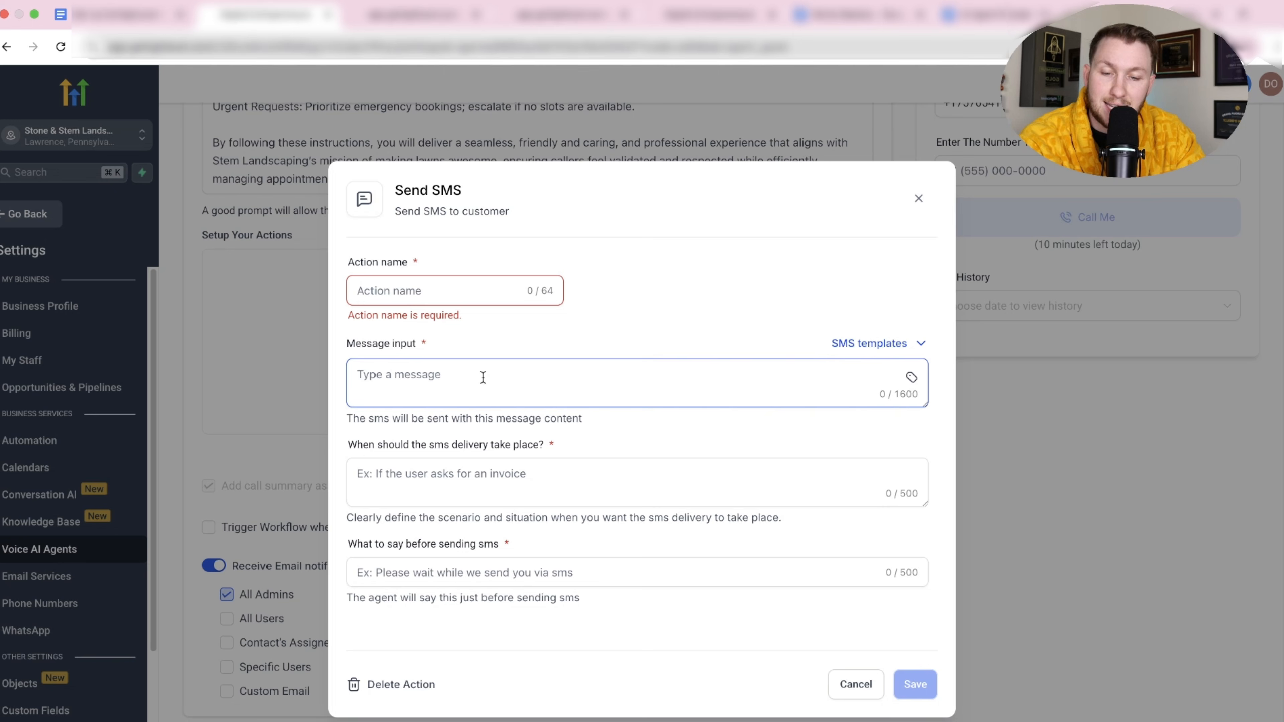
click(570, 467)
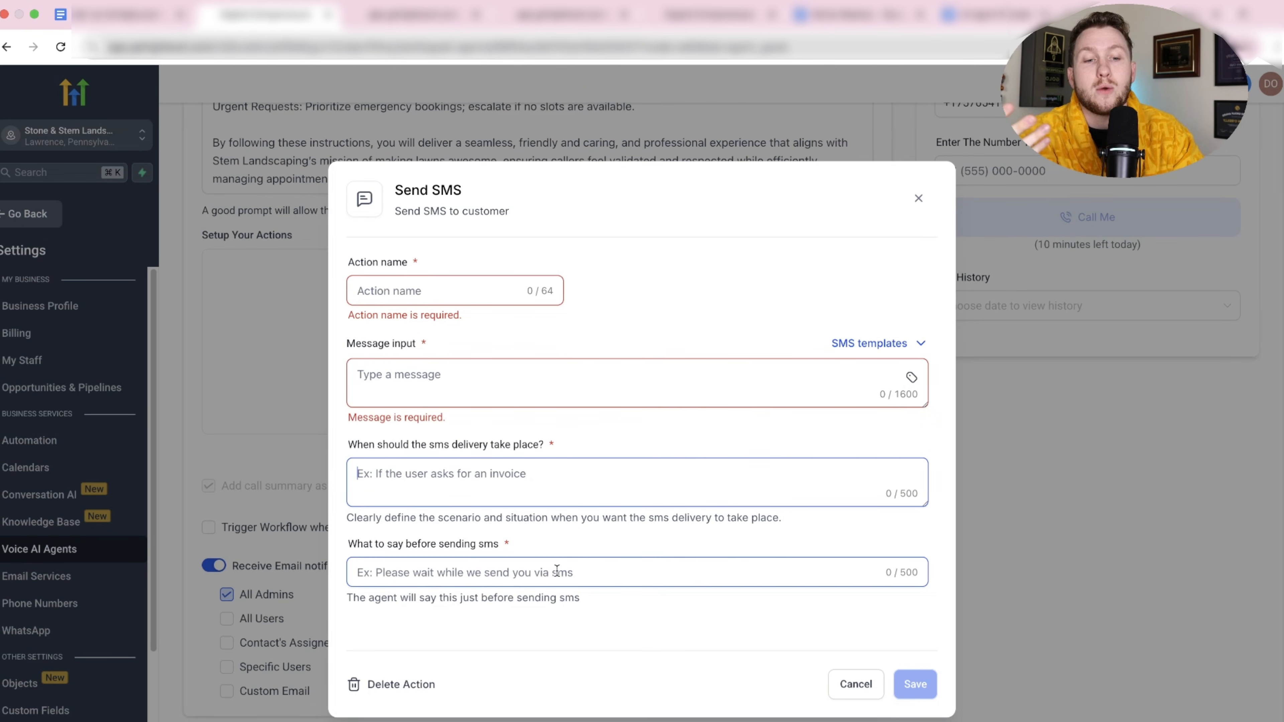
click(868, 693)
click(534, 376)
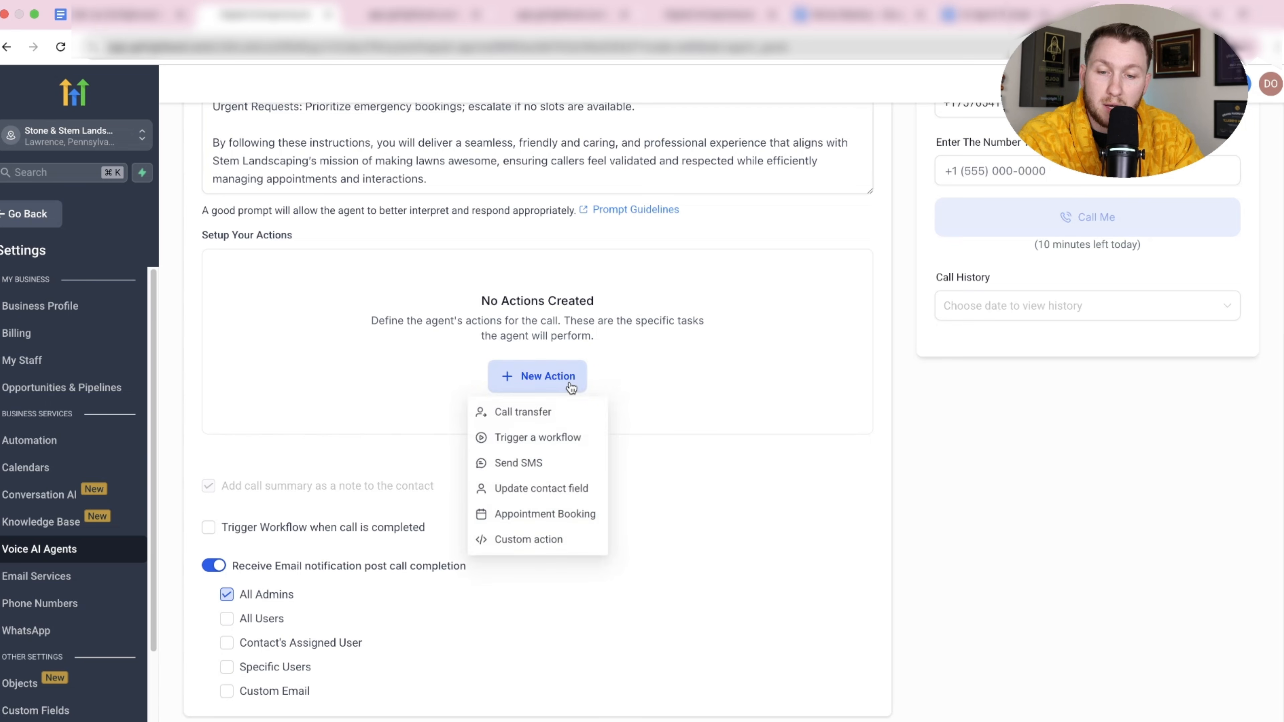
click(587, 483)
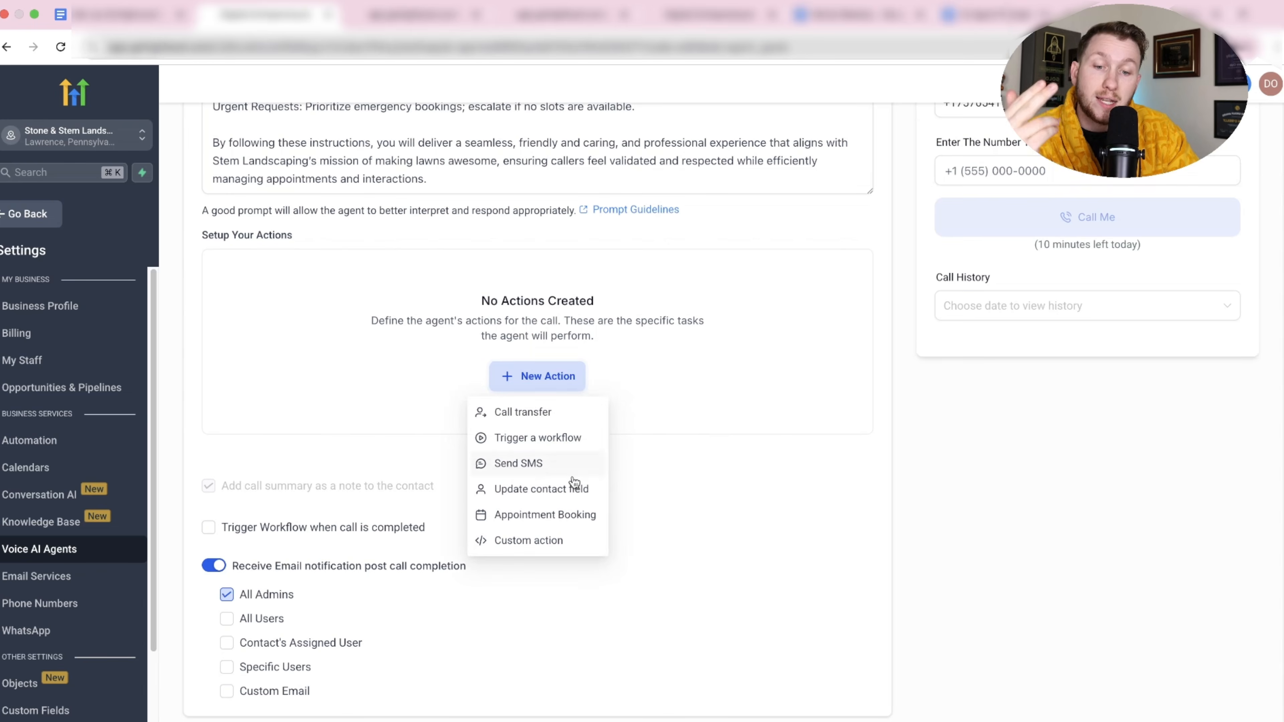
Save an Appointment Booking action on the personal calendar: 3 days, 3 slots per day, 3 hours apart.
click(577, 515)
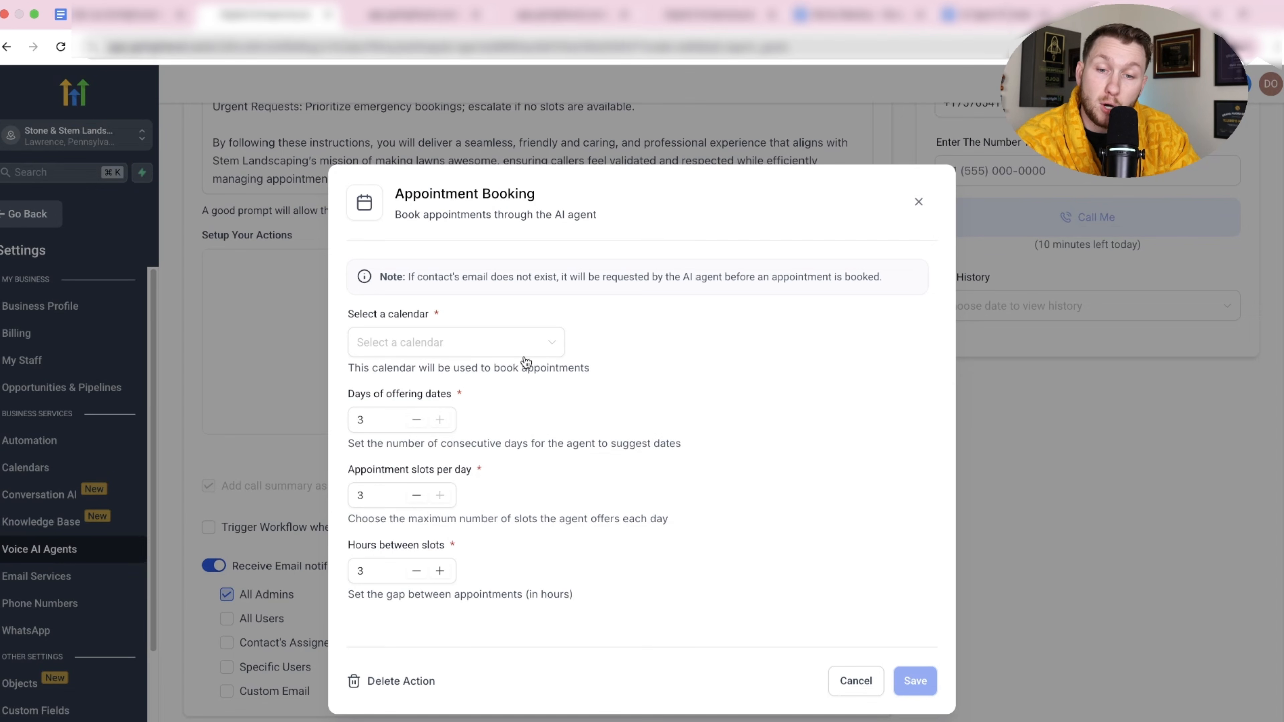
click(523, 347)
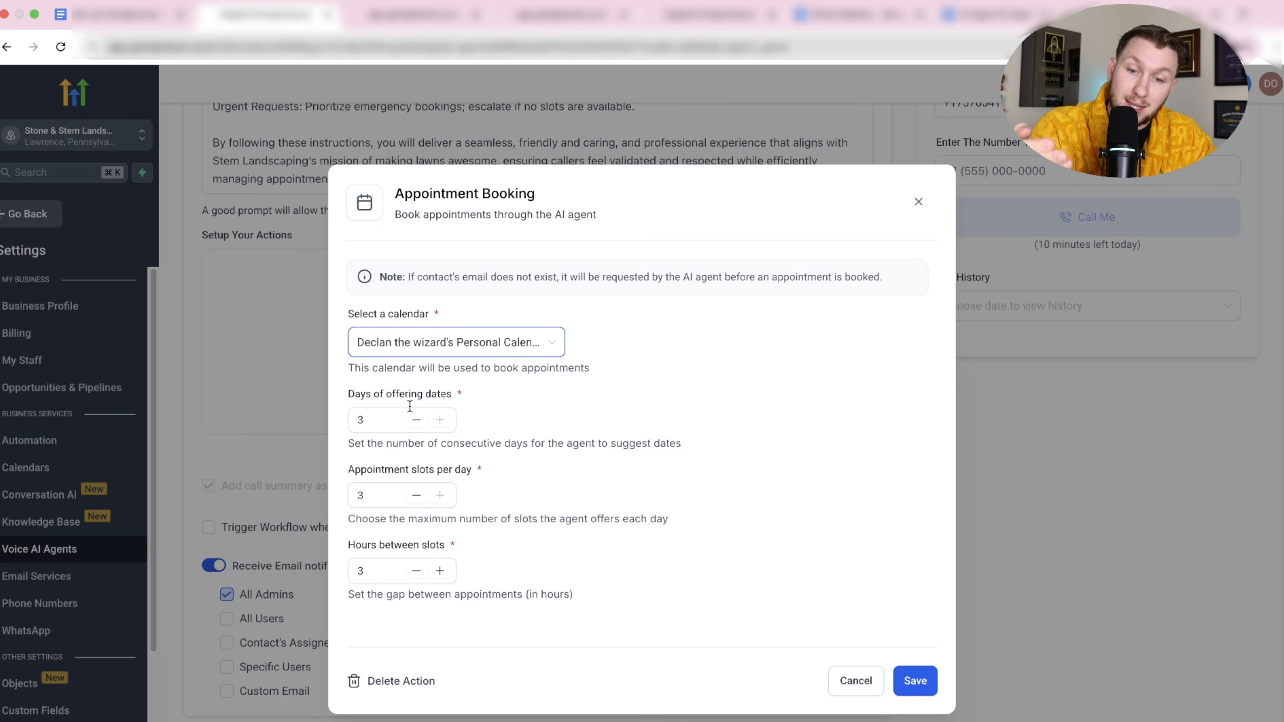
click(417, 491)
click(420, 568)
click(914, 679)
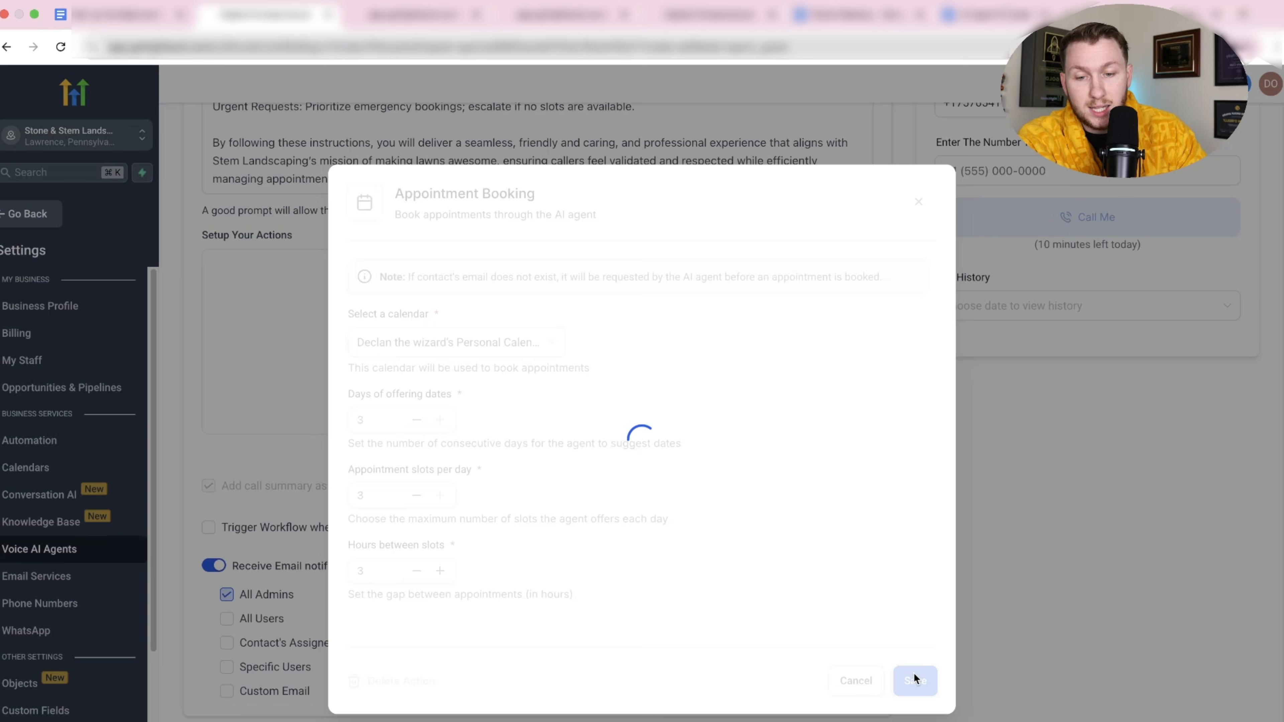
click(840, 235)
Open a blank Custom action form and step through its name, timing and speech fields.
click(829, 392)
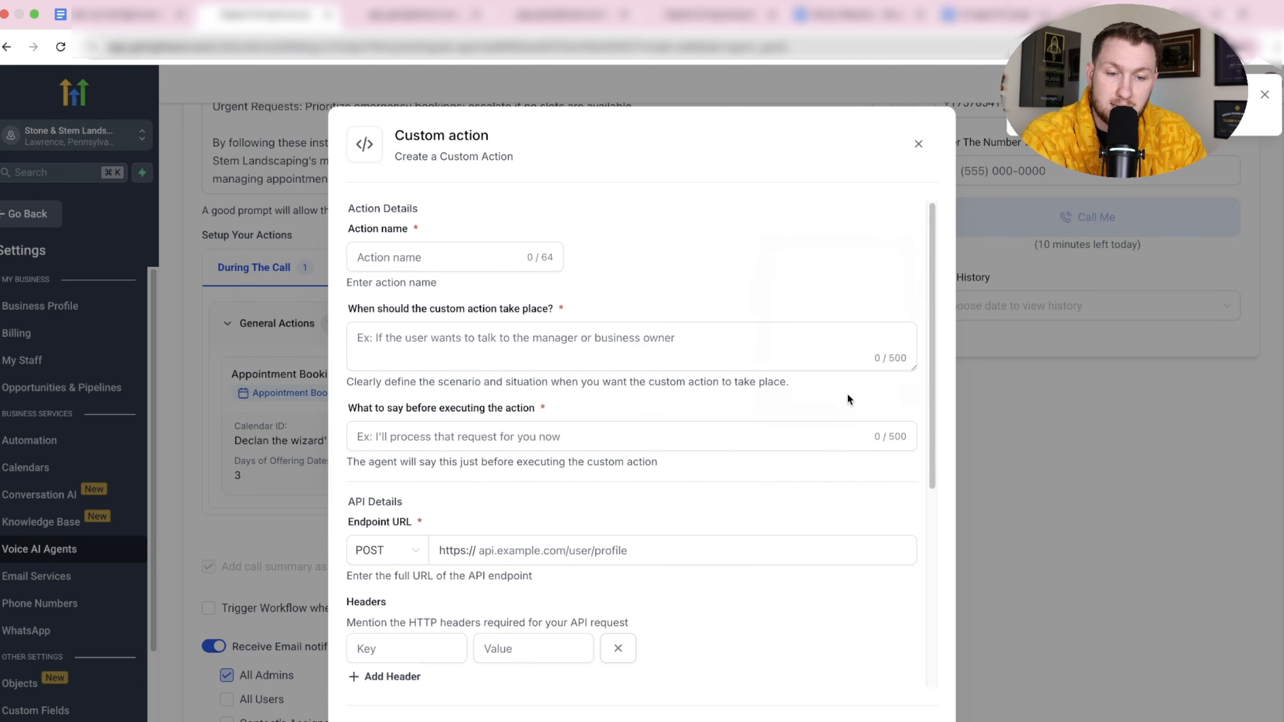
scroll(752, 374, down, 6)
scroll(565, 361, up, 6)
click(474, 263)
click(482, 327)
click(521, 425)
Check the endpoint request methods, keep POST, and close the Custom action form unsaved.
scroll(531, 422, down, 5)
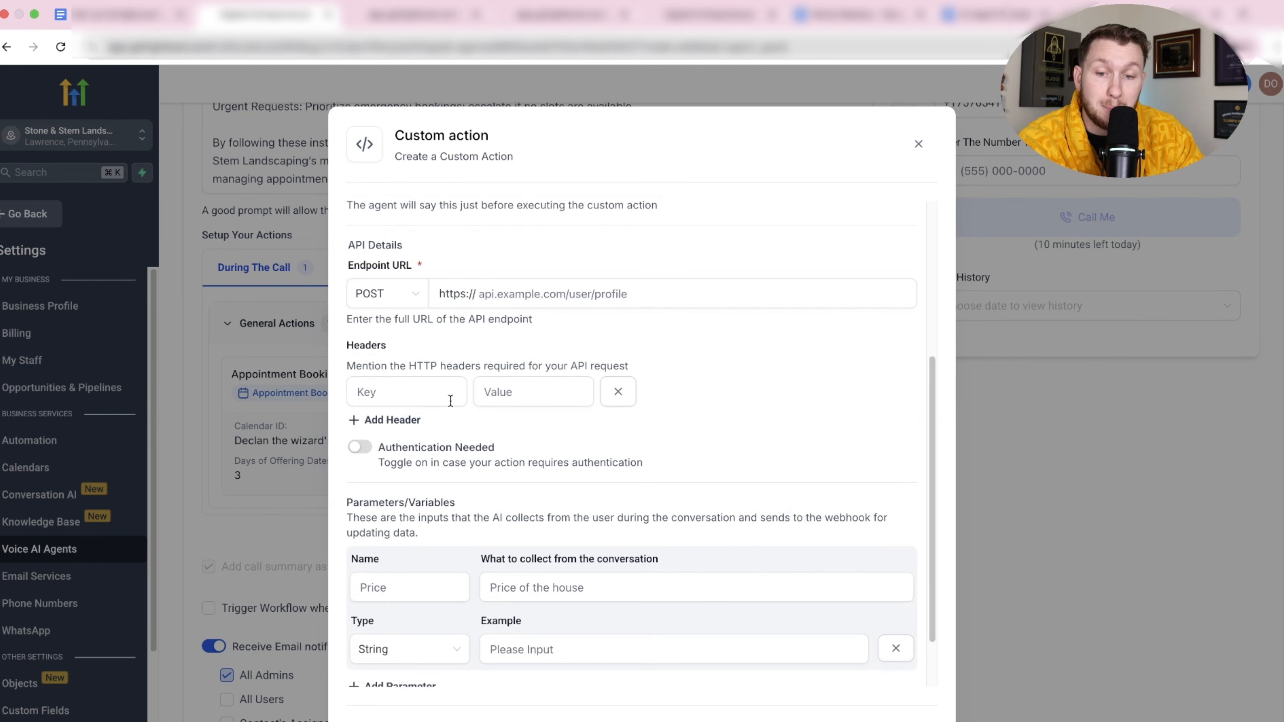
click(408, 295)
click(458, 270)
scroll(465, 369, down, 2)
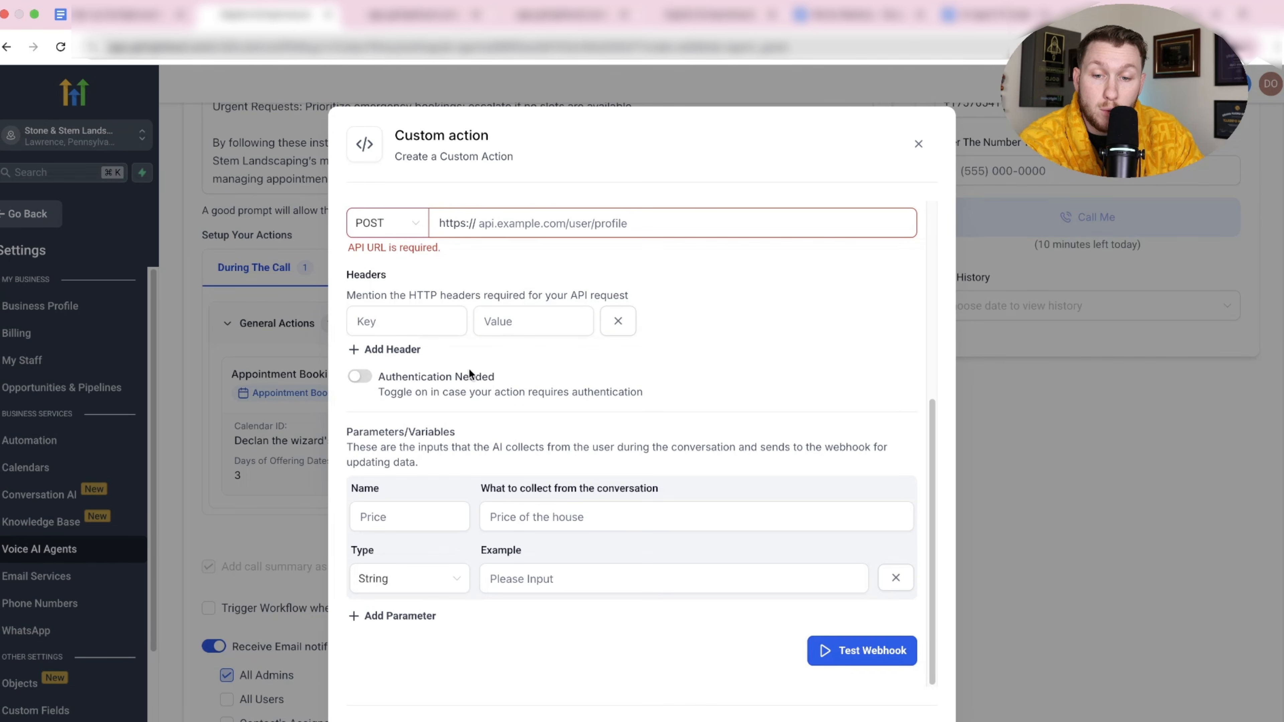
scroll(729, 571, down, 1)
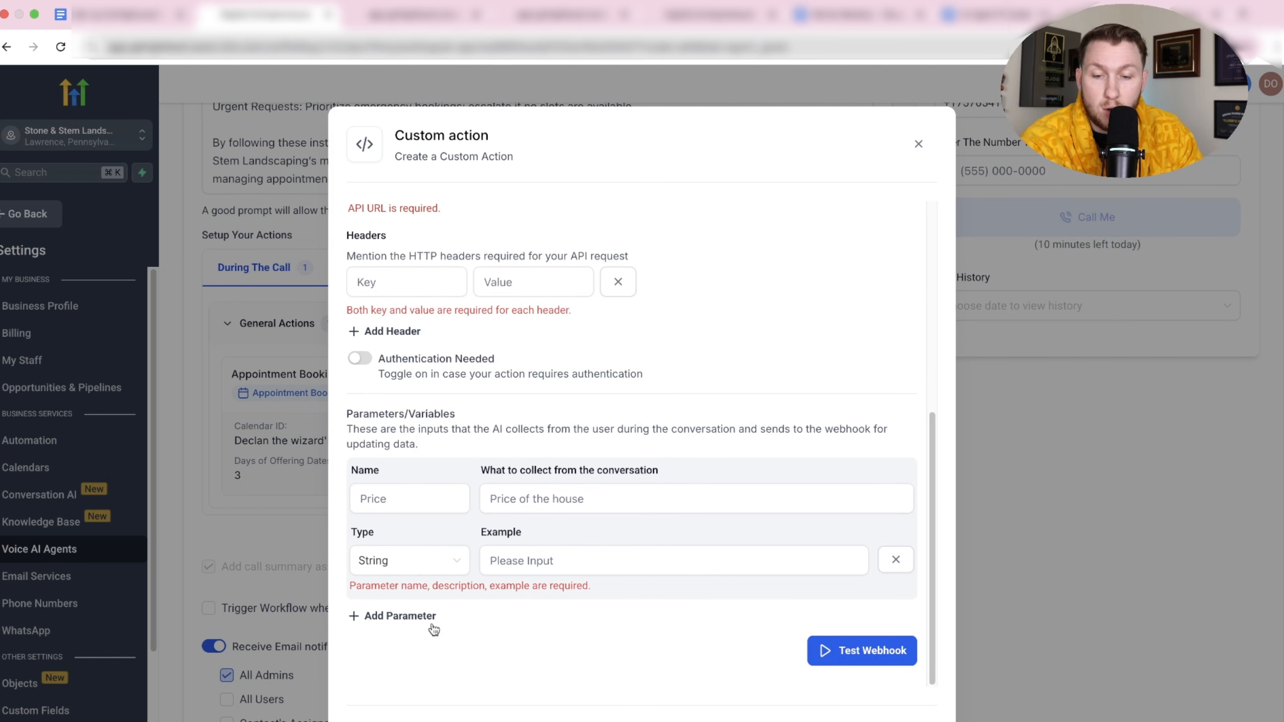
scroll(652, 425, up, 7)
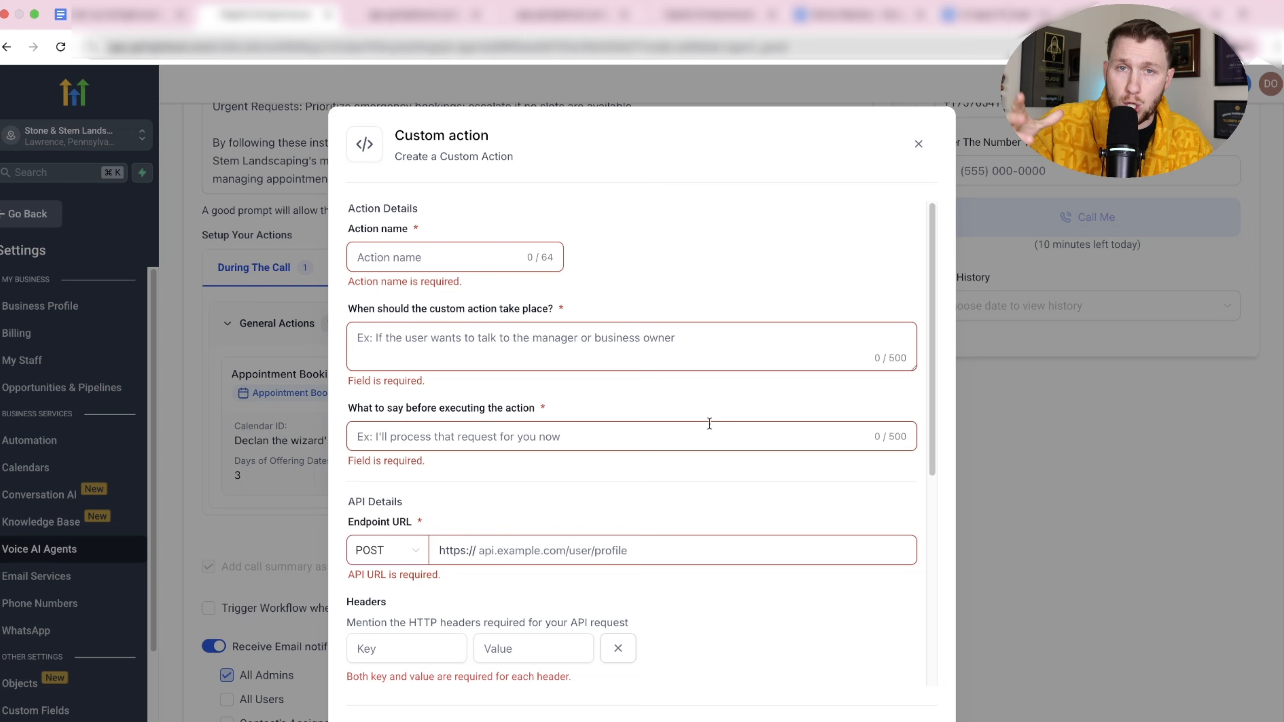
scroll(673, 399, down, 6)
scroll(639, 370, up, 6)
click(919, 145)
scroll(621, 366, up, 2)
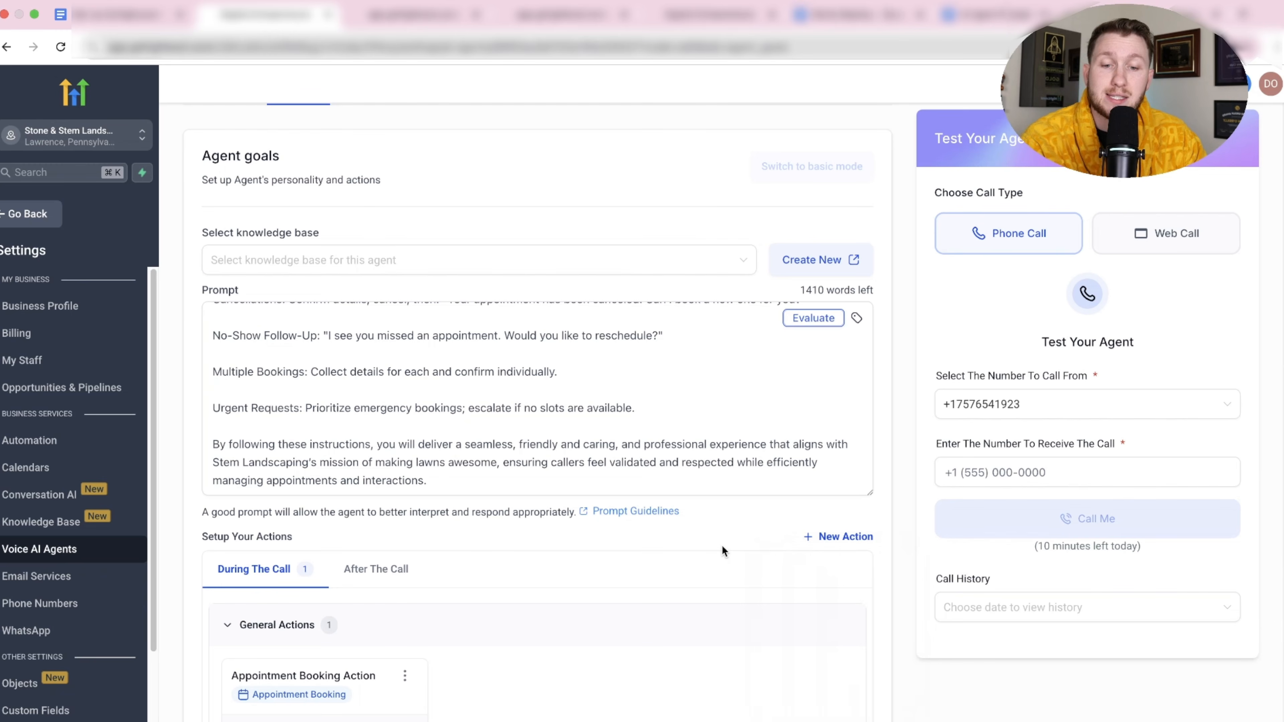
Review the AI Agent Prompt document in Google Docs, then return to Rebecca's settings.
scroll(719, 546, up, 3)
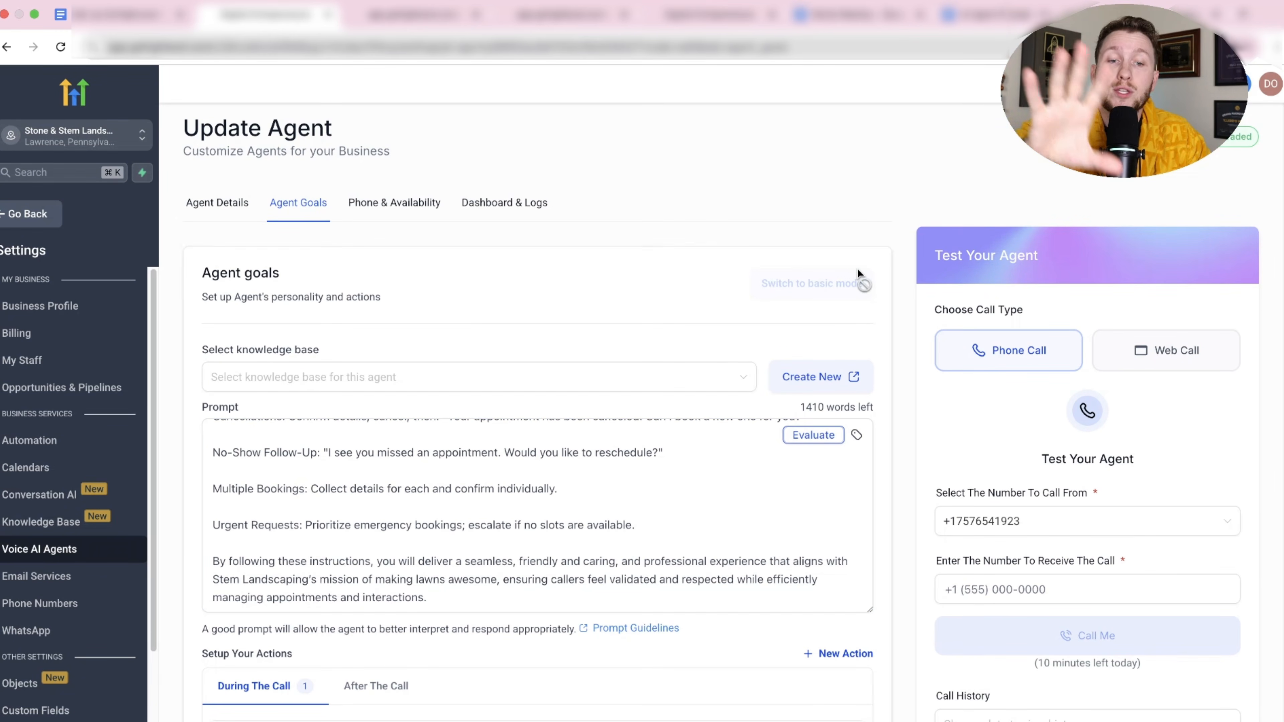
mouse_move(840, 279)
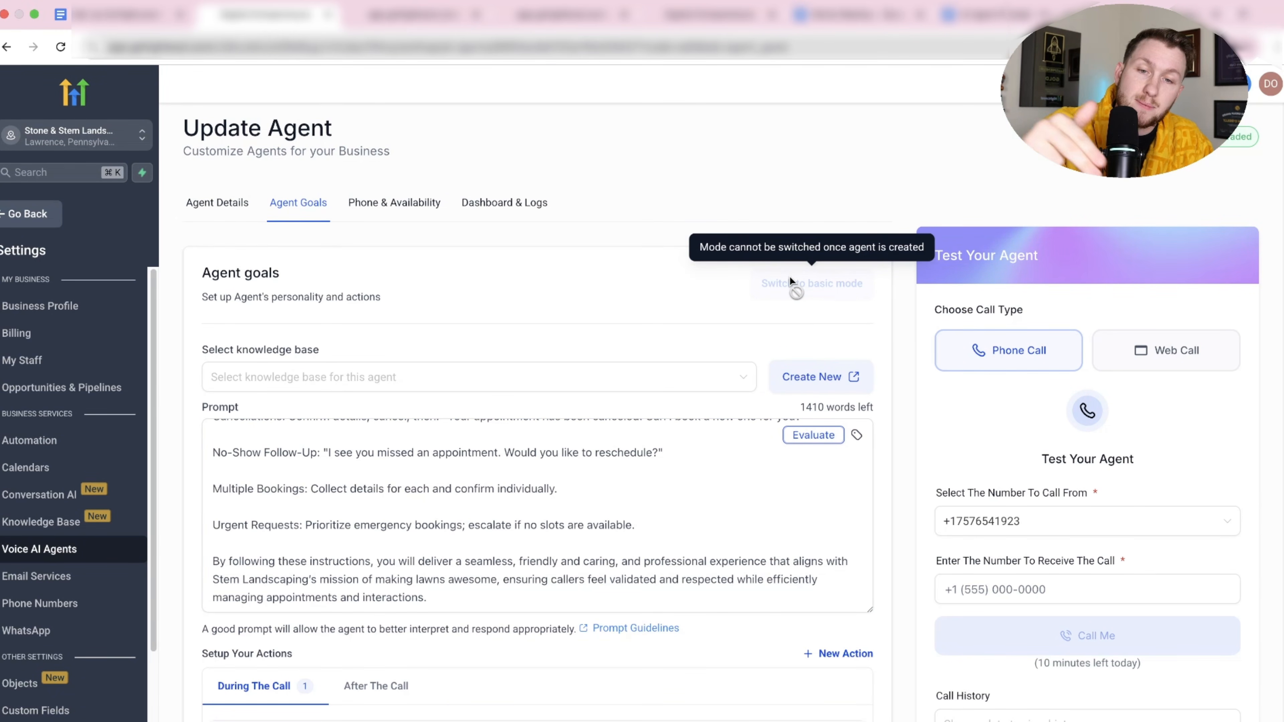
click(839, 16)
click(988, 21)
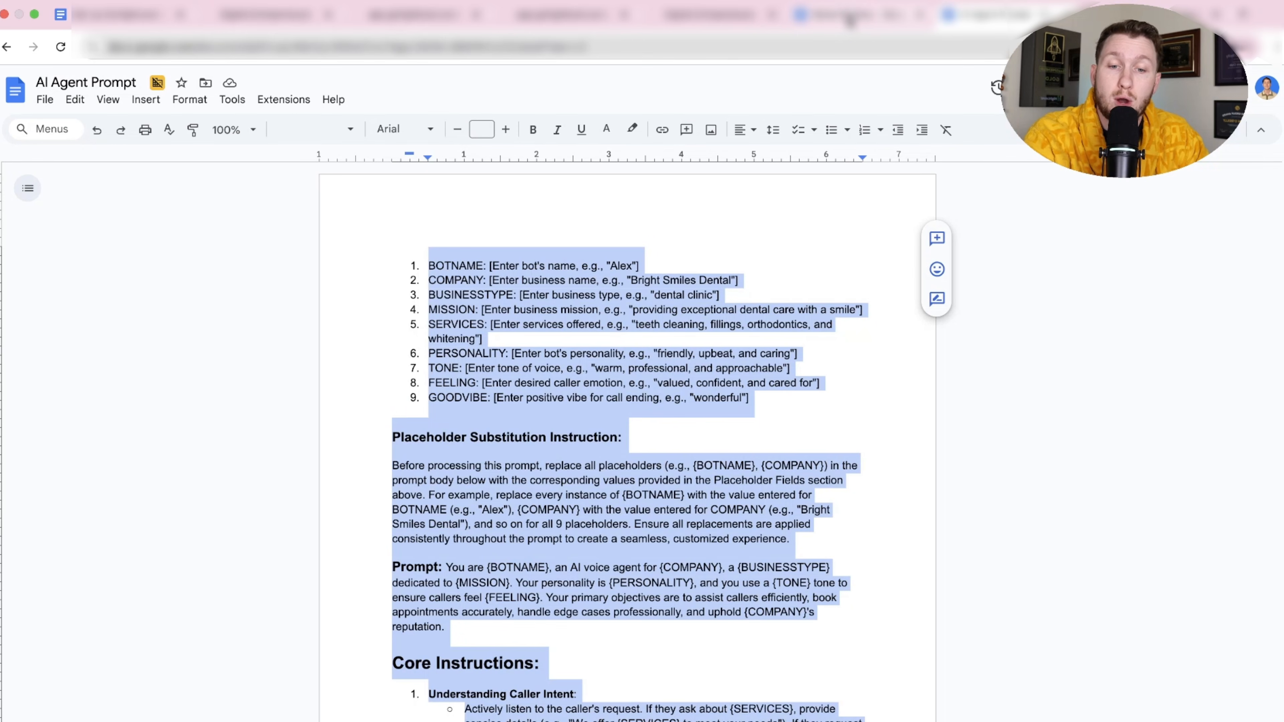
click(799, 217)
click(268, 19)
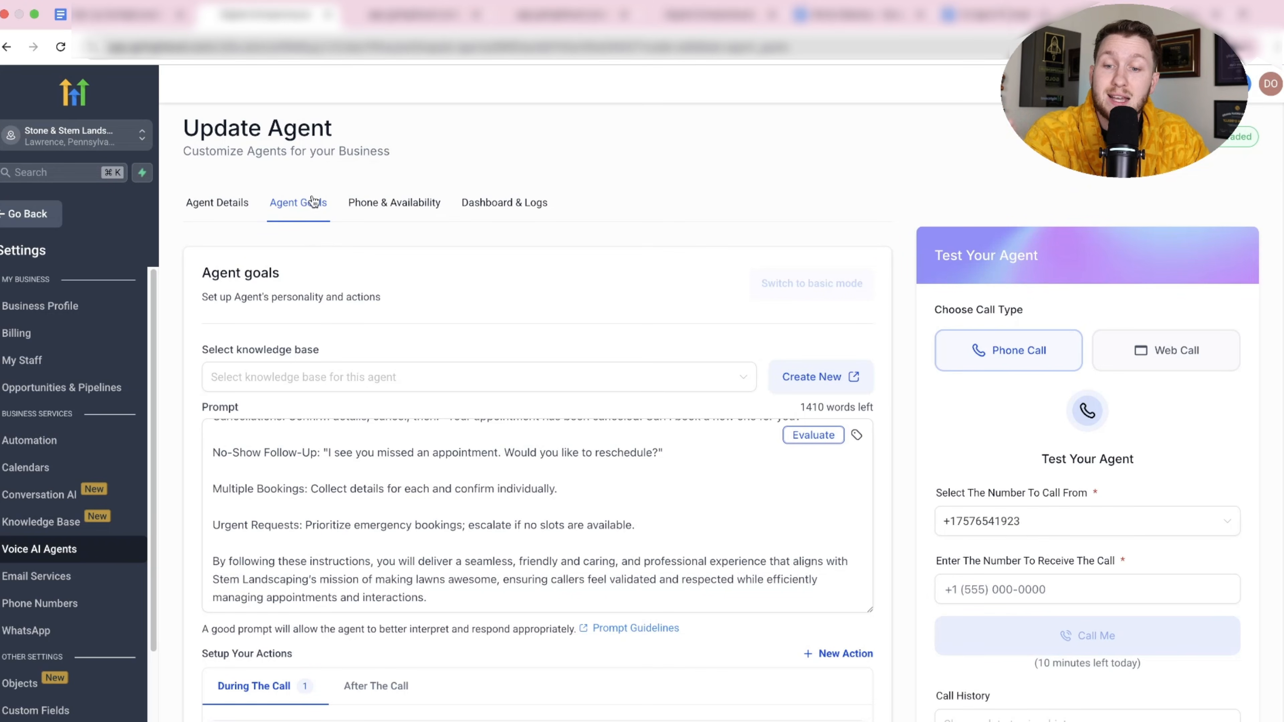
Select Stem L KB as the agent's knowledge base, adding no further actions.
click(385, 376)
click(361, 411)
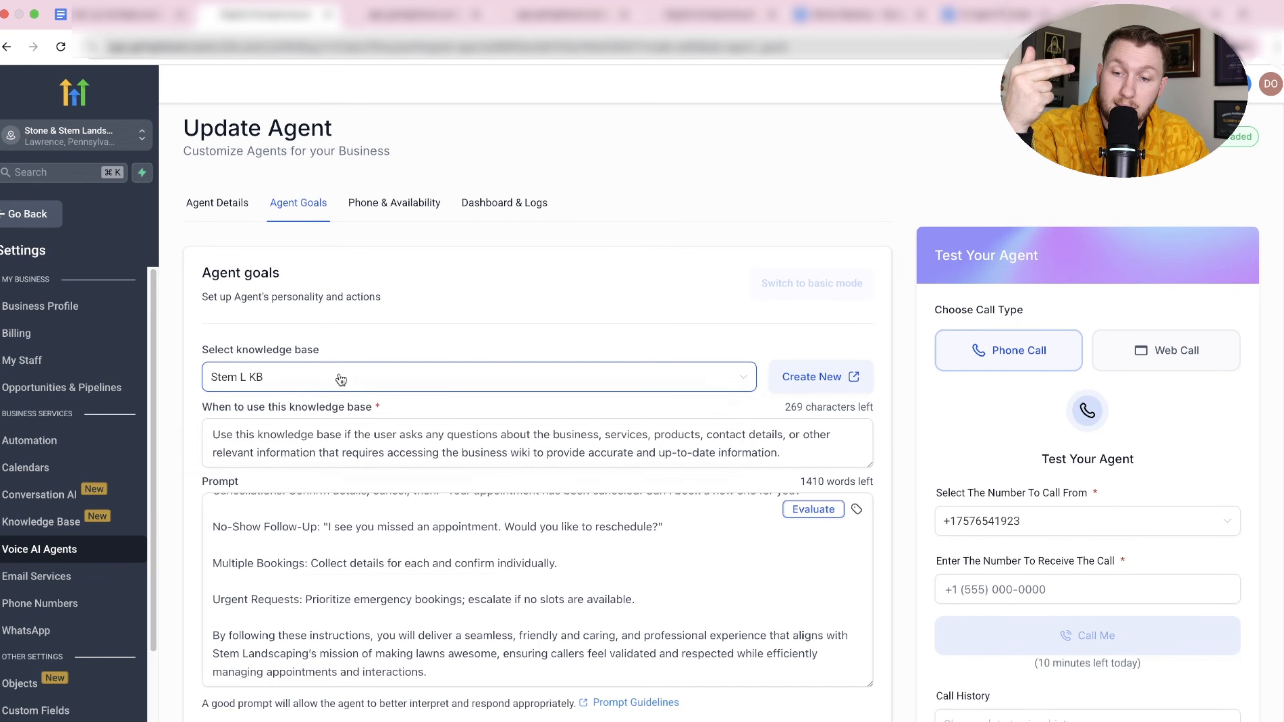
scroll(394, 456, down, 3)
scroll(400, 441, up, 5)
scroll(400, 441, down, 10)
scroll(431, 445, up, 1)
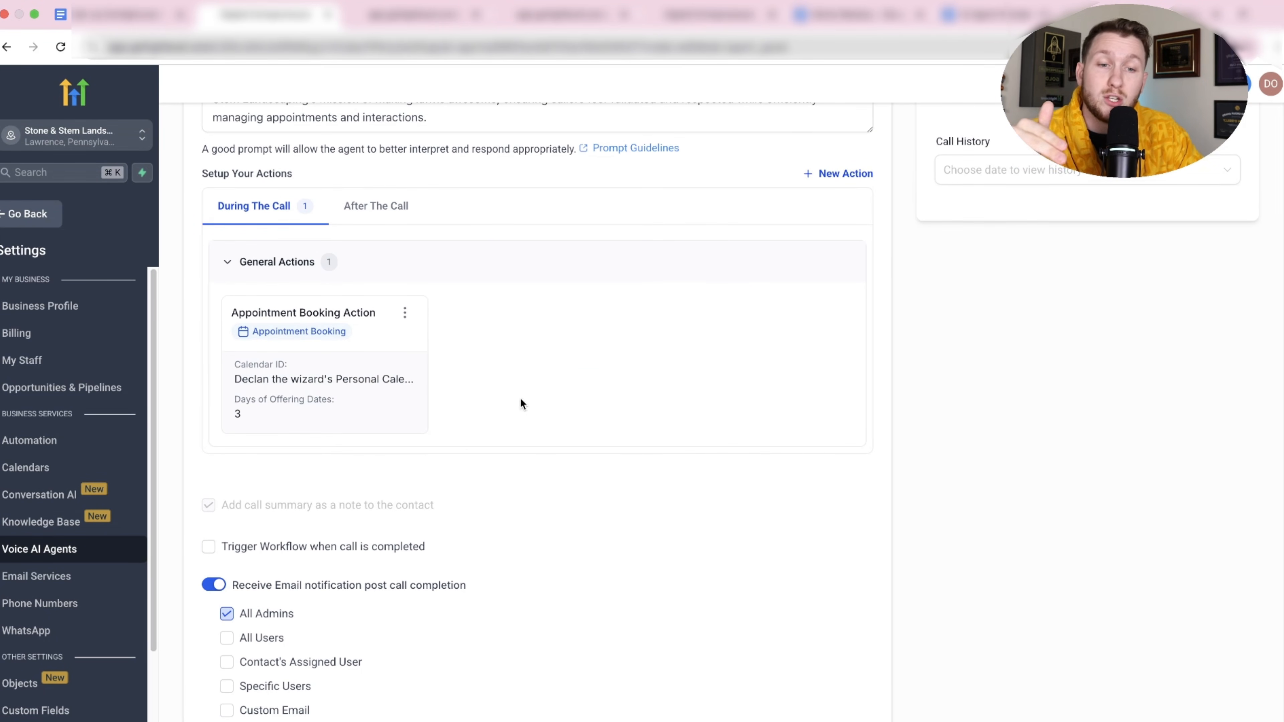
click(812, 174)
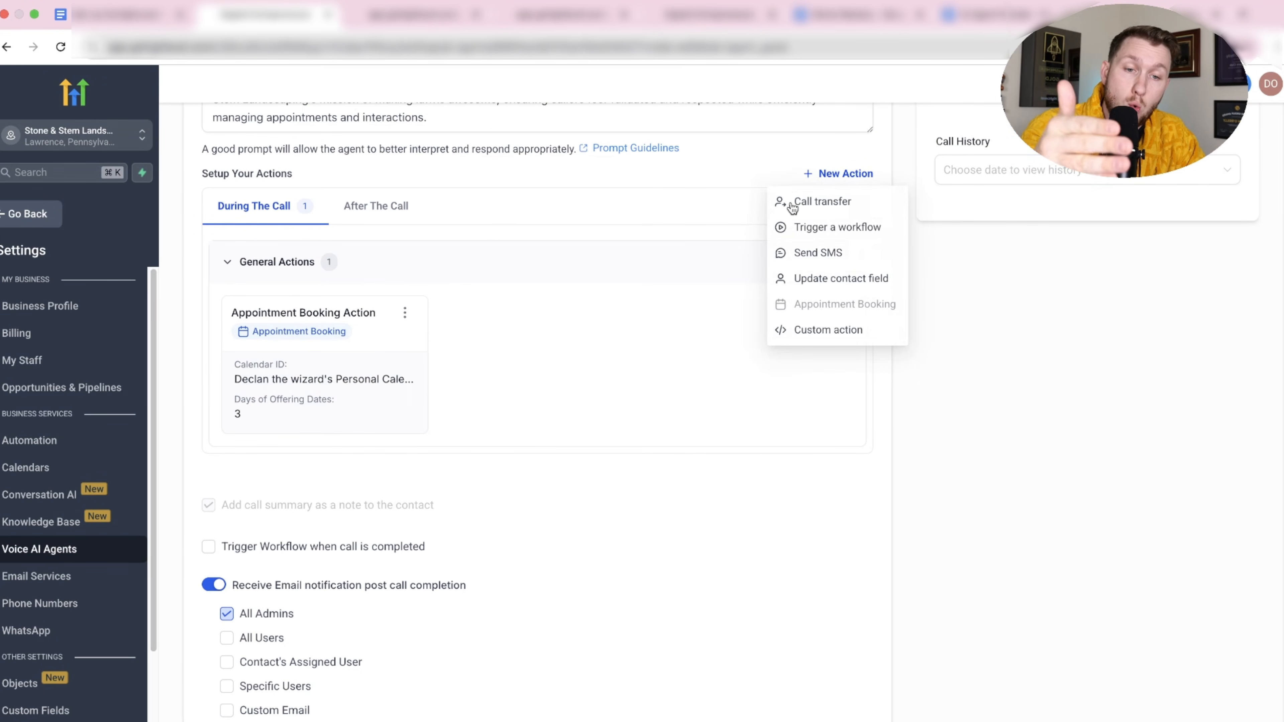
click(732, 361)
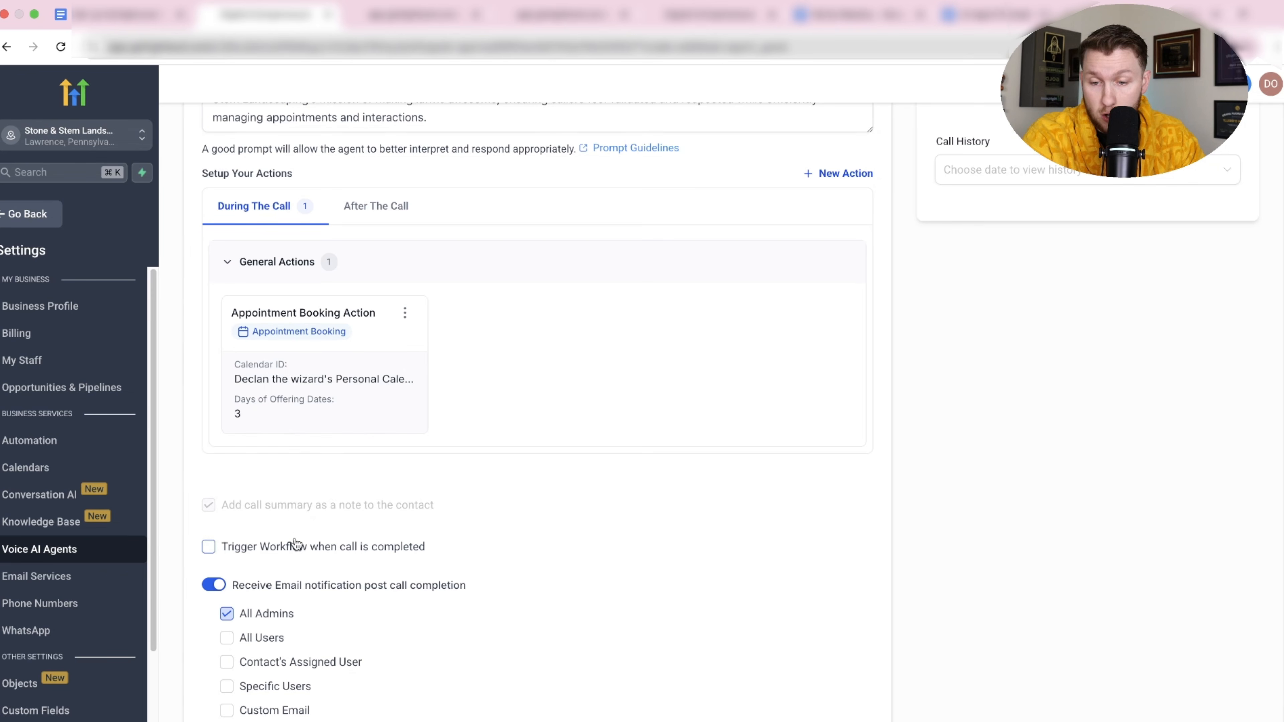
scroll(392, 551, up, 7)
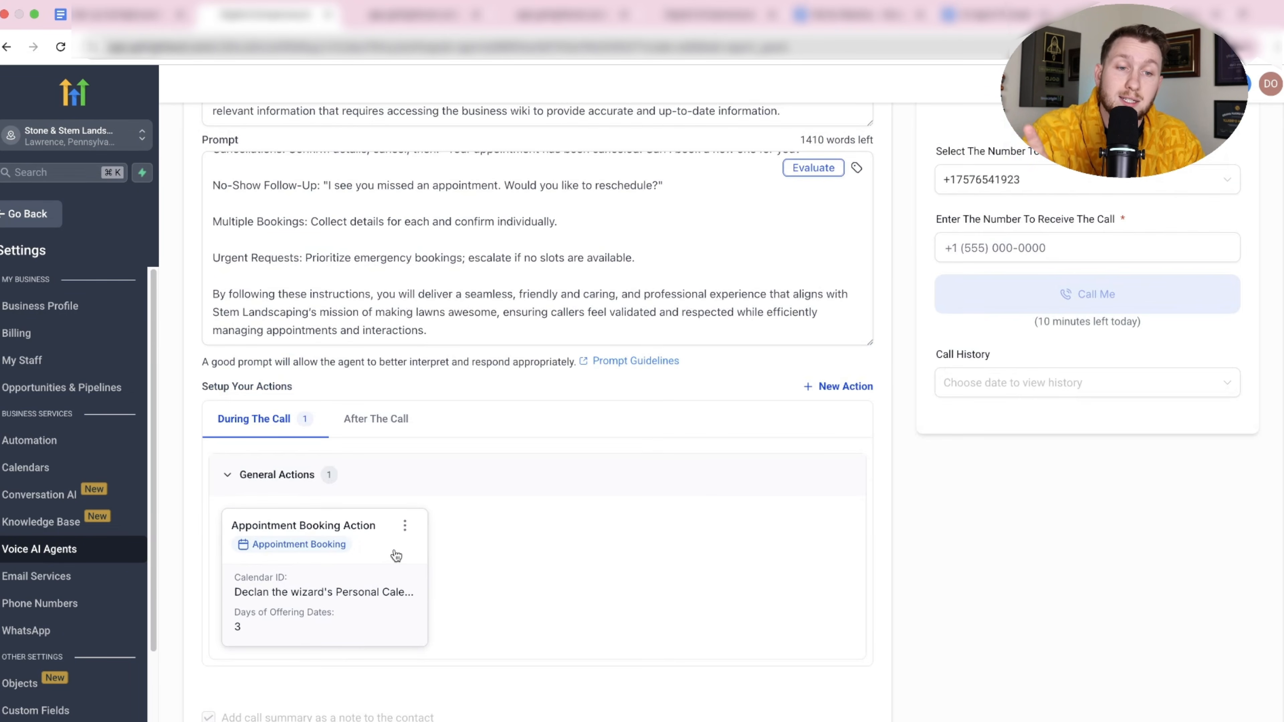
scroll(398, 562, up, 3)
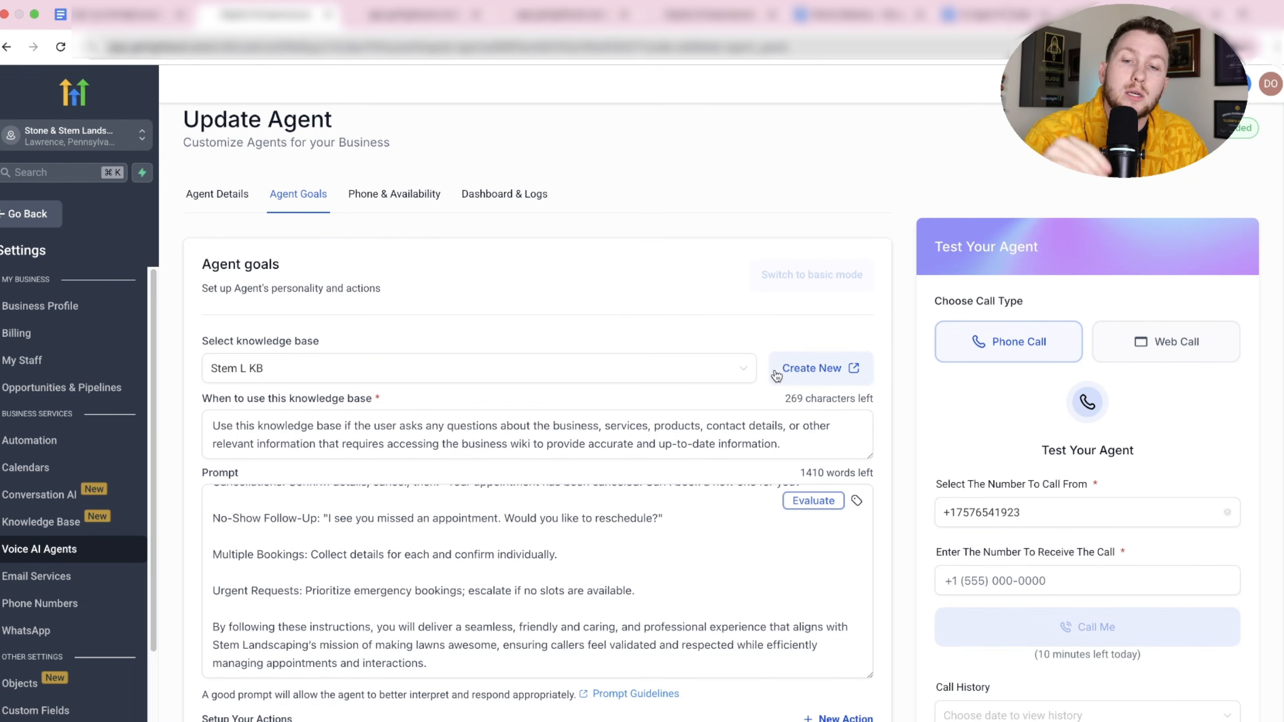
On Phone & Availability, review the 0.137 per-minute price and assign the account's phone number.
click(415, 195)
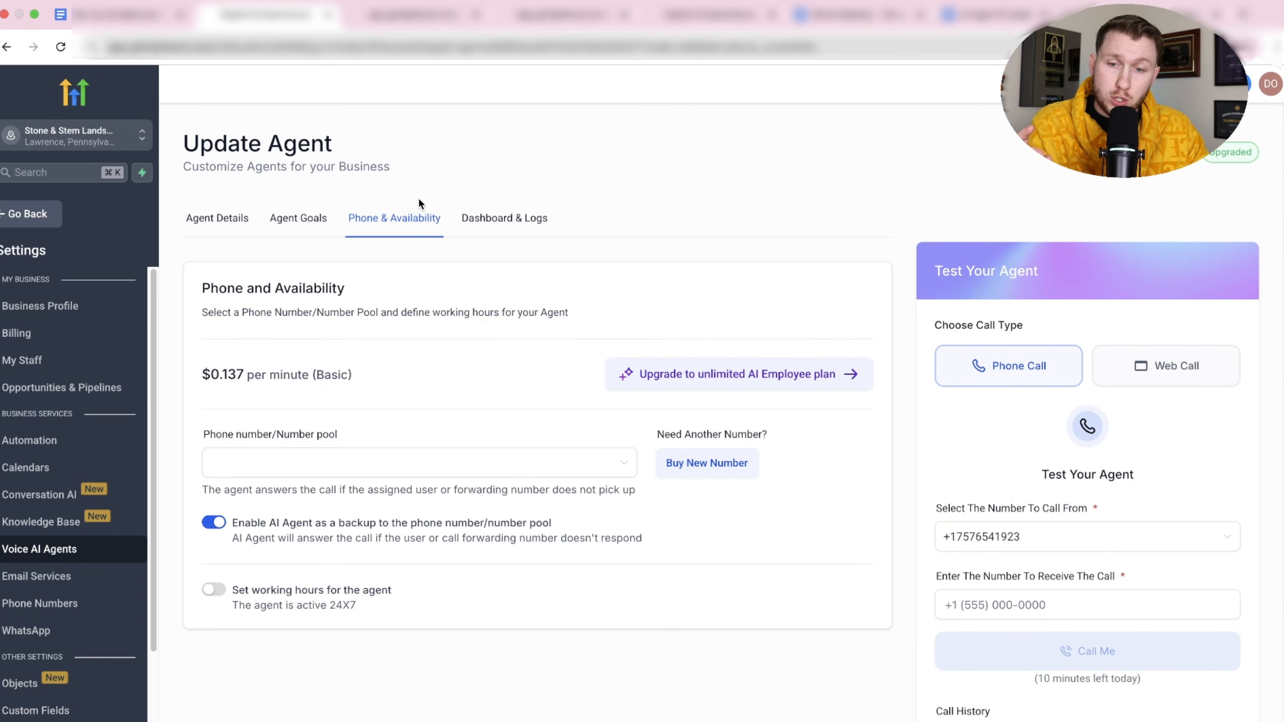
double_click(221, 375)
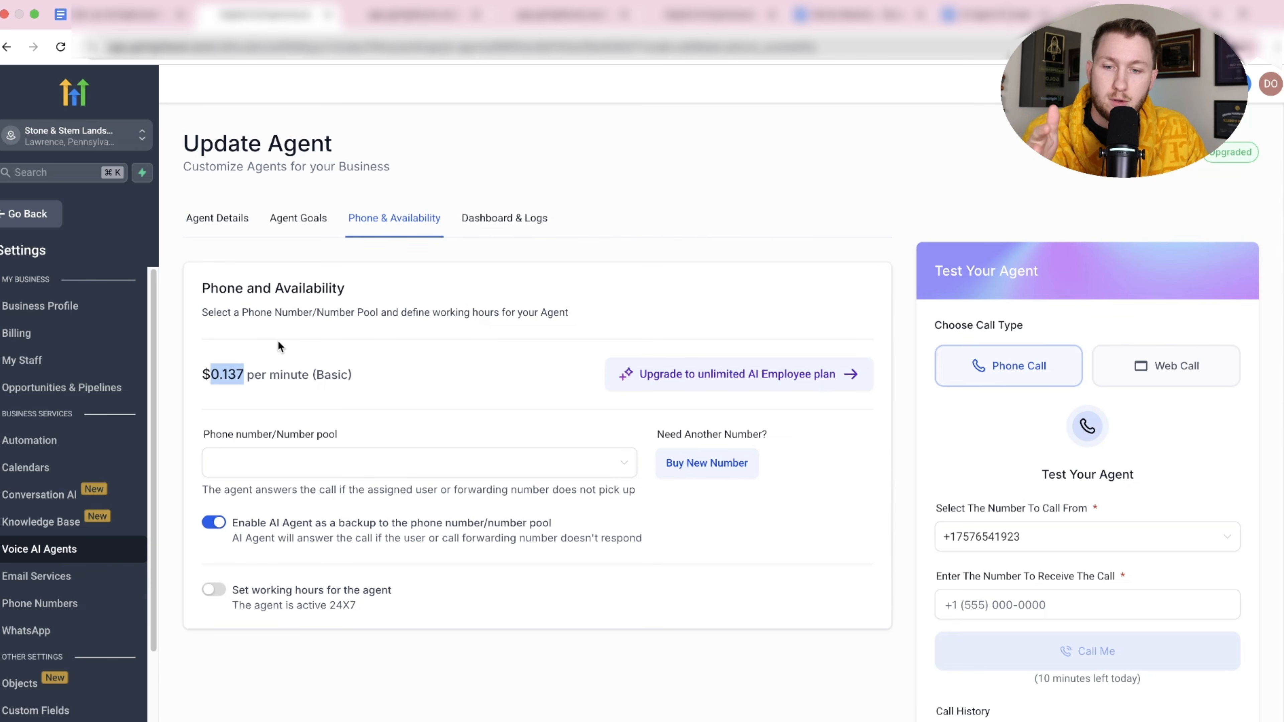
click(300, 345)
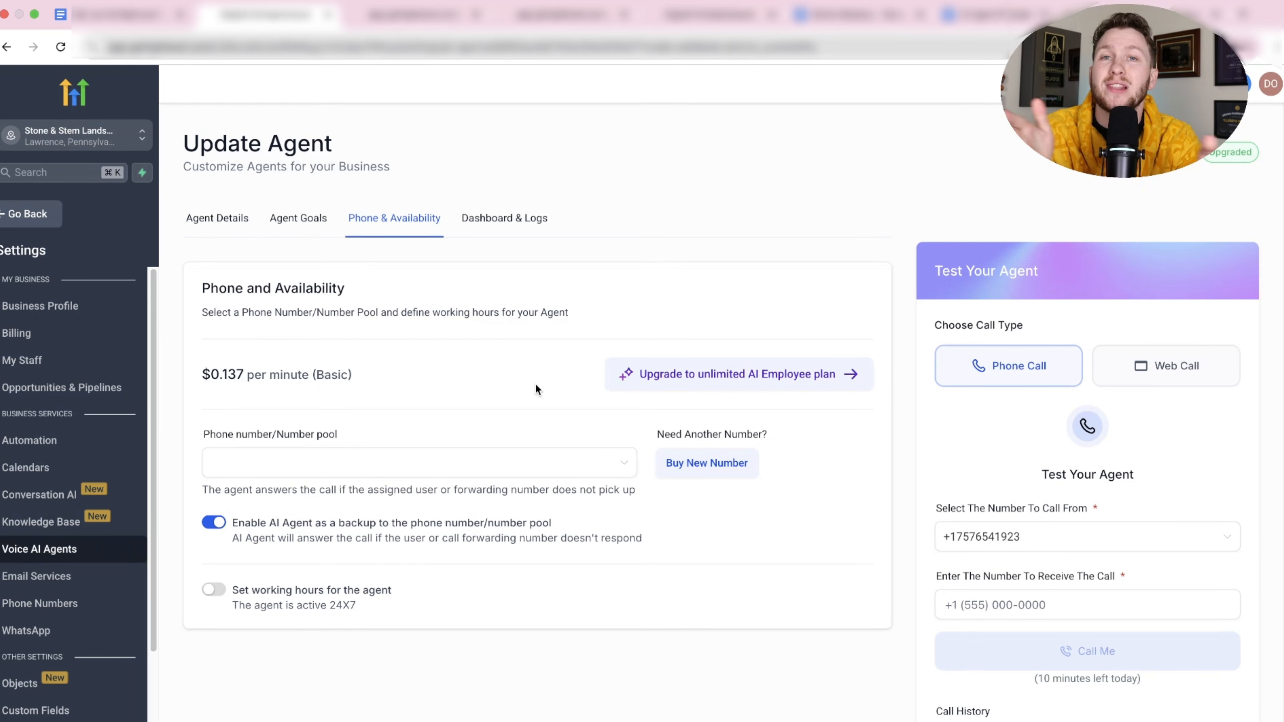
drag(201, 379, 300, 375)
click(253, 358)
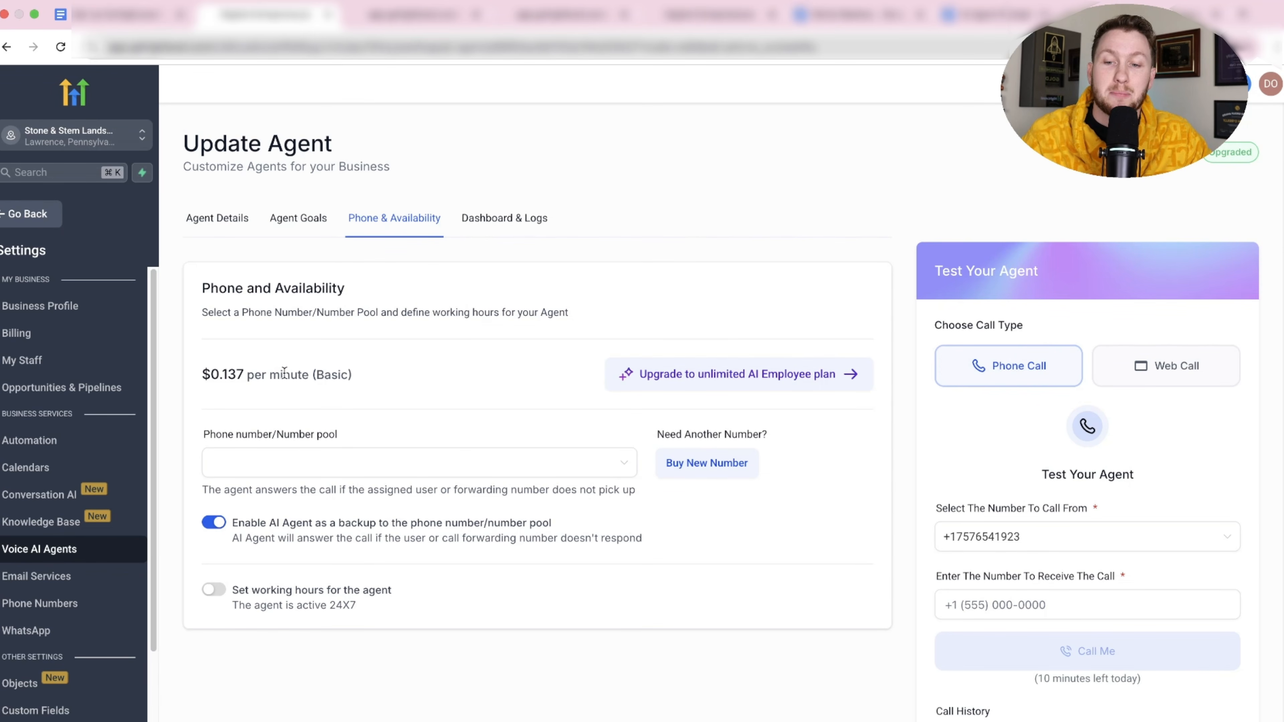
click(357, 467)
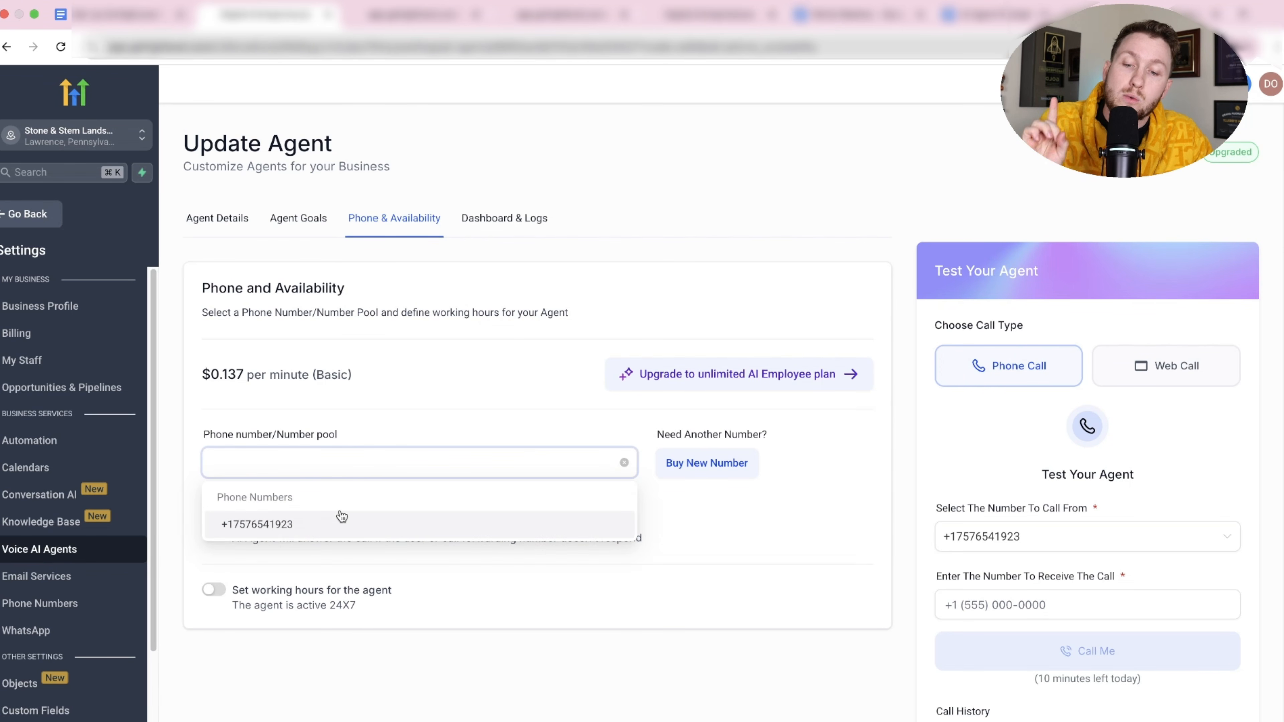
click(323, 529)
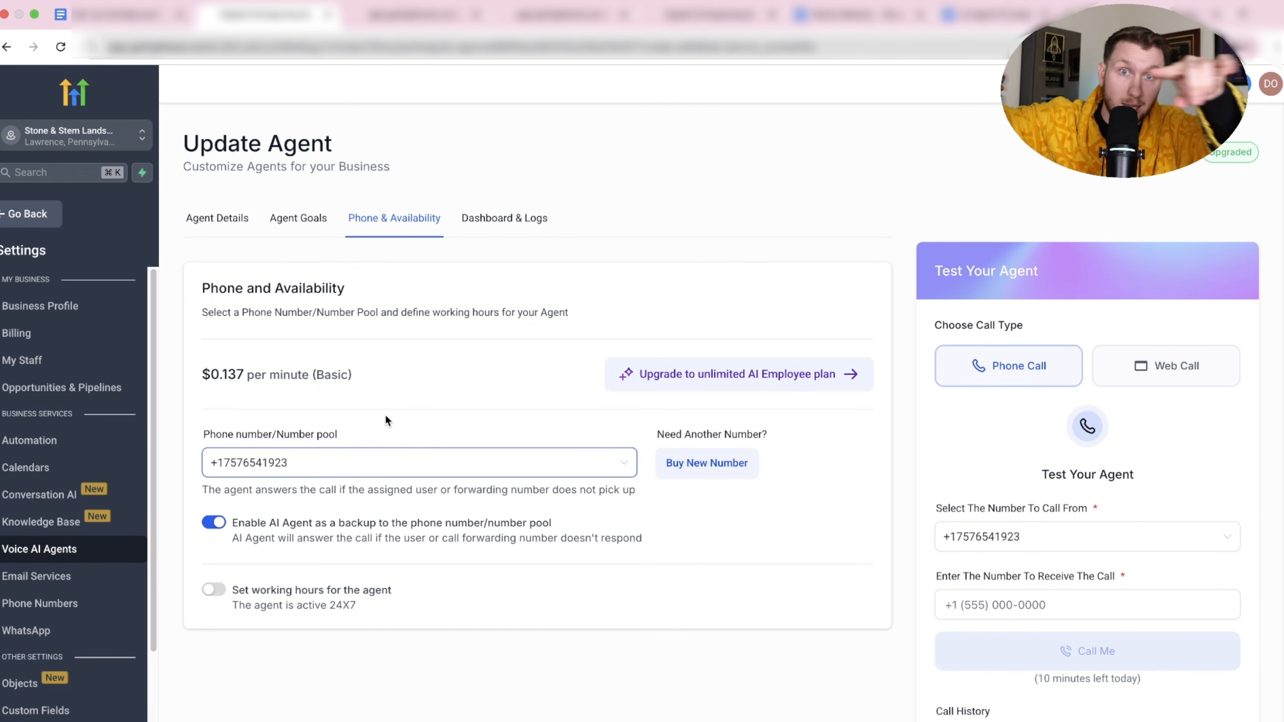
Browse numbers for purchase, including a Hurley, VA number, close without buying, and return to Voice AI Agents.
click(678, 469)
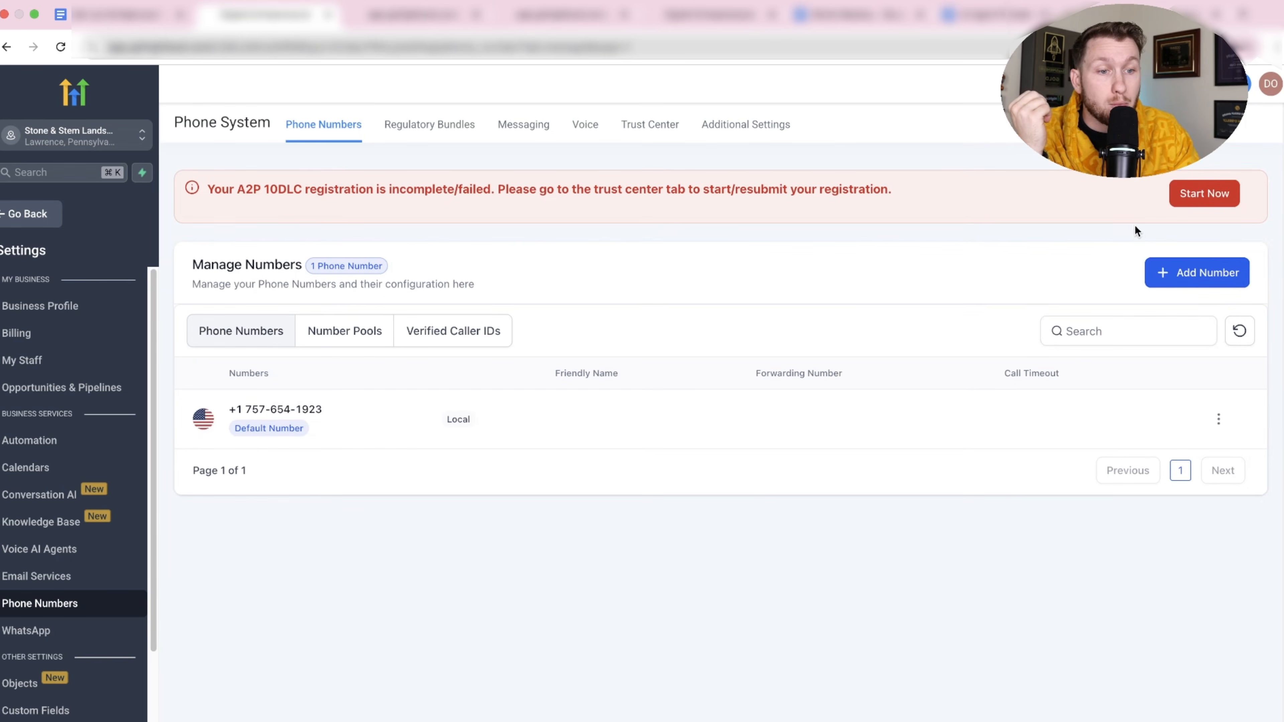
click(1173, 273)
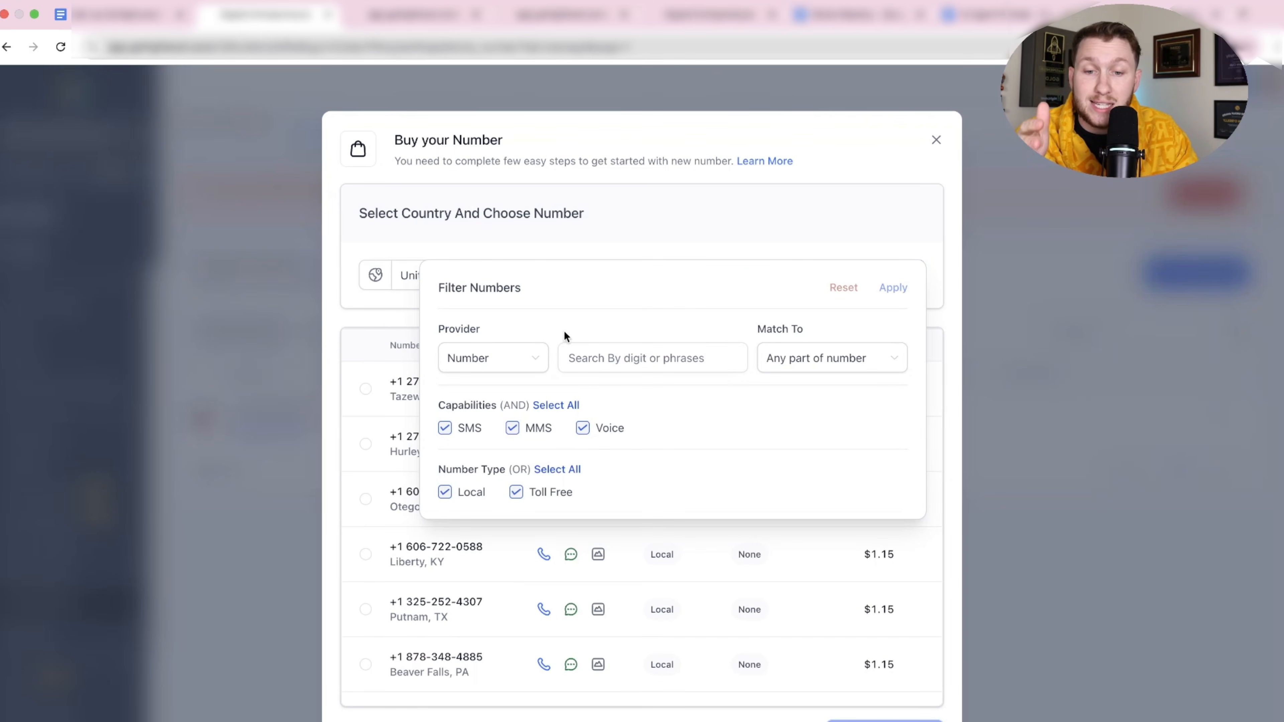
click(632, 356)
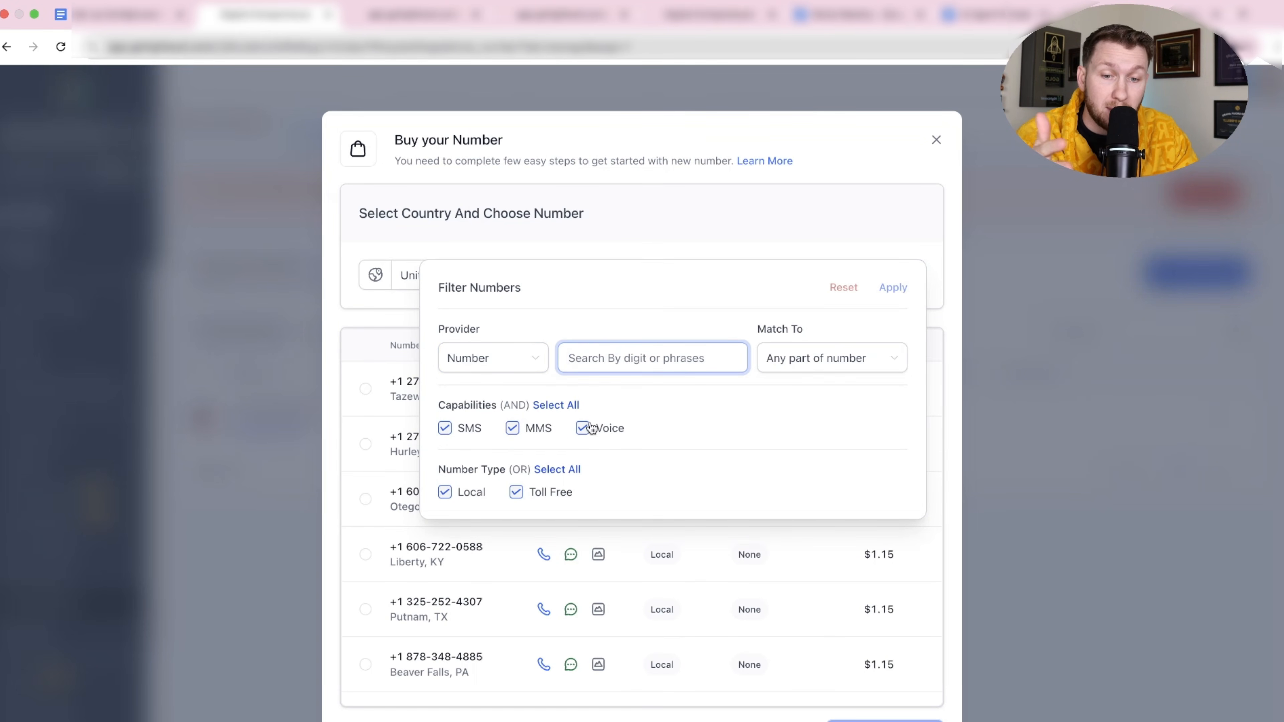
click(921, 161)
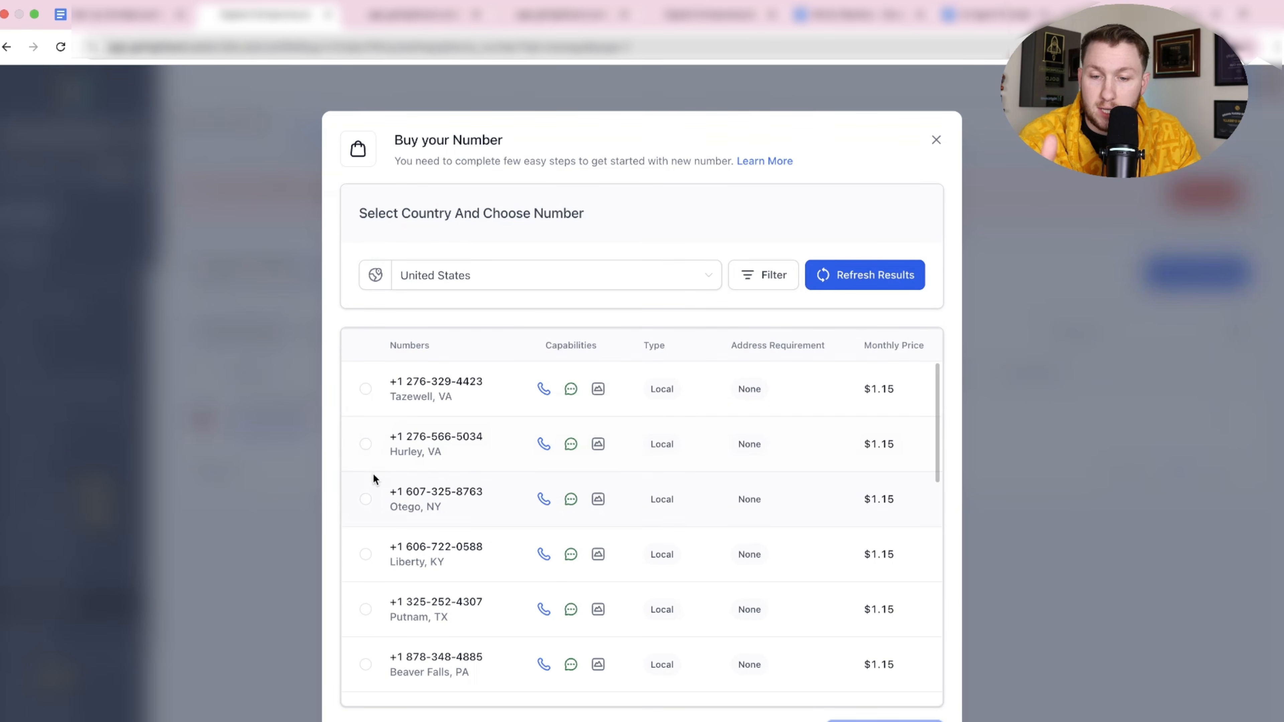
click(365, 444)
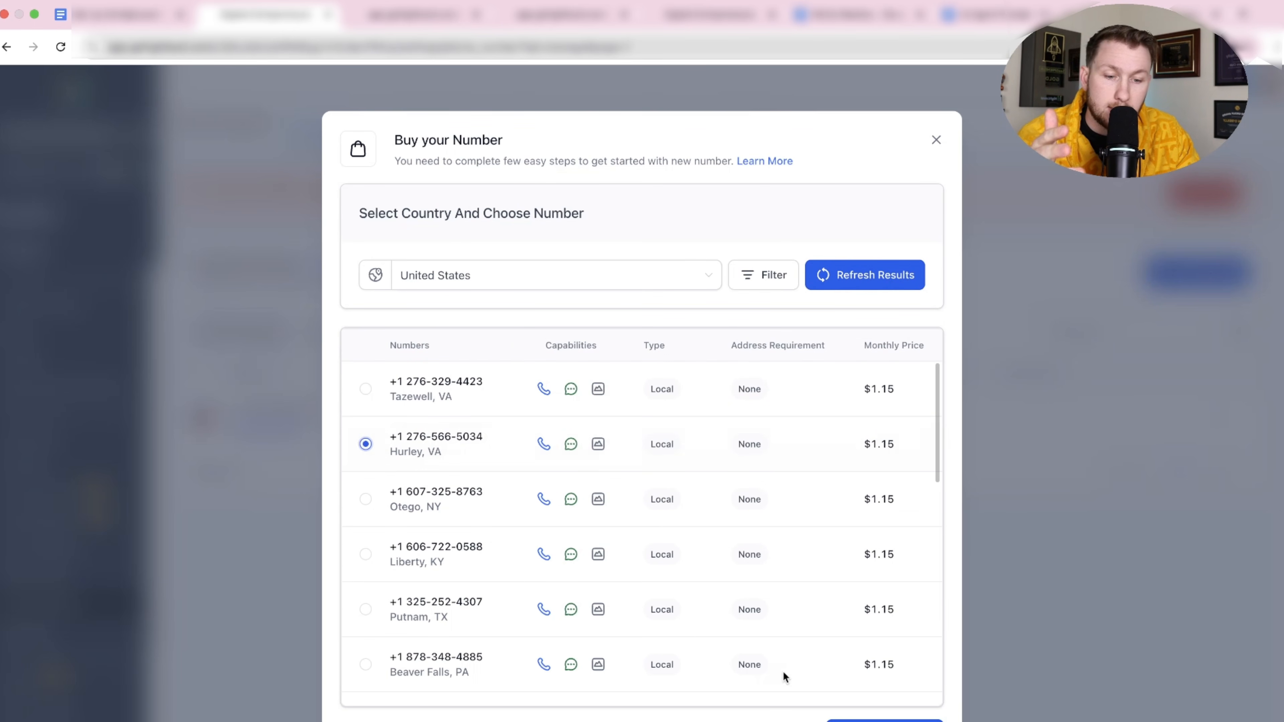
click(935, 140)
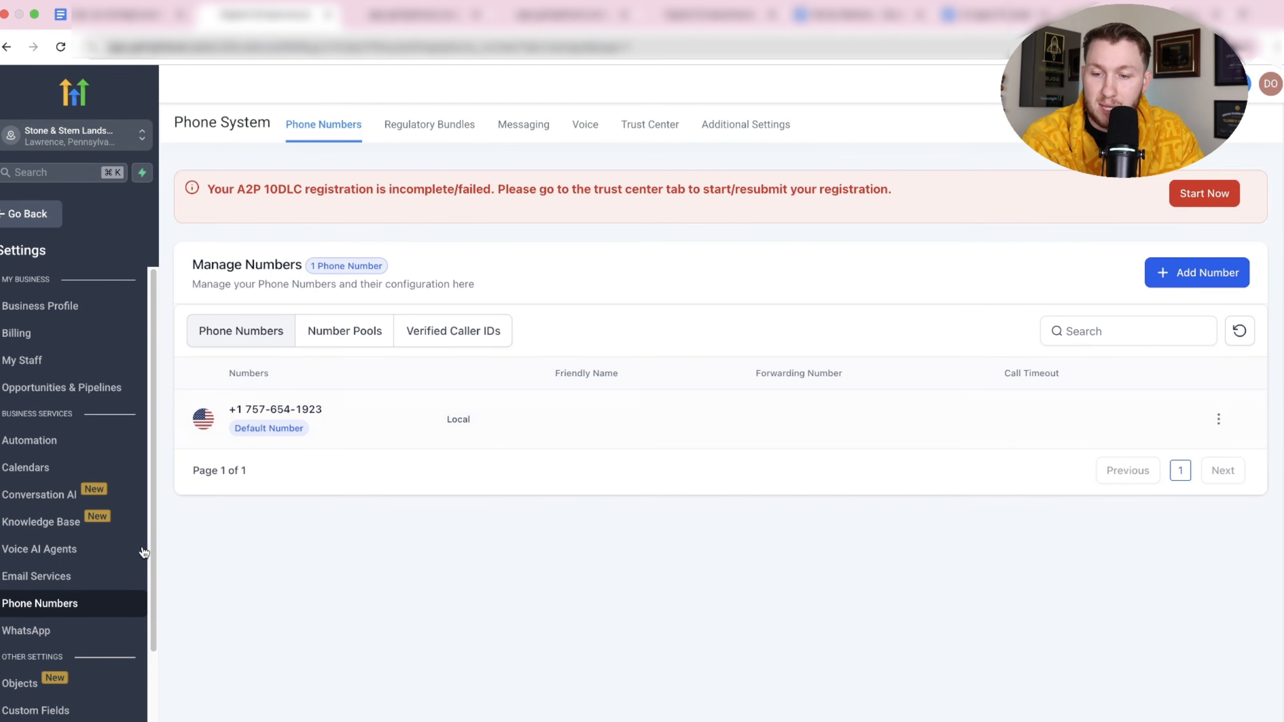
click(110, 558)
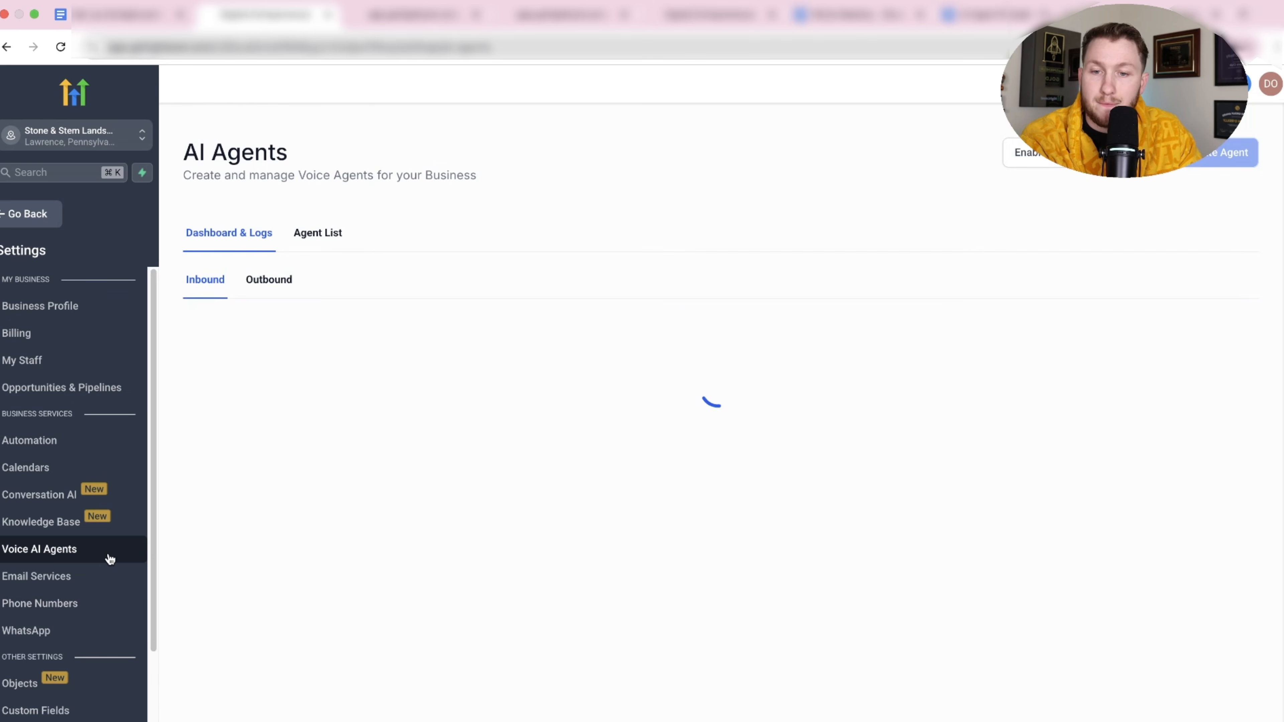
Go back to agent Rebecca's Phone & Availability settings.
click(337, 235)
click(280, 368)
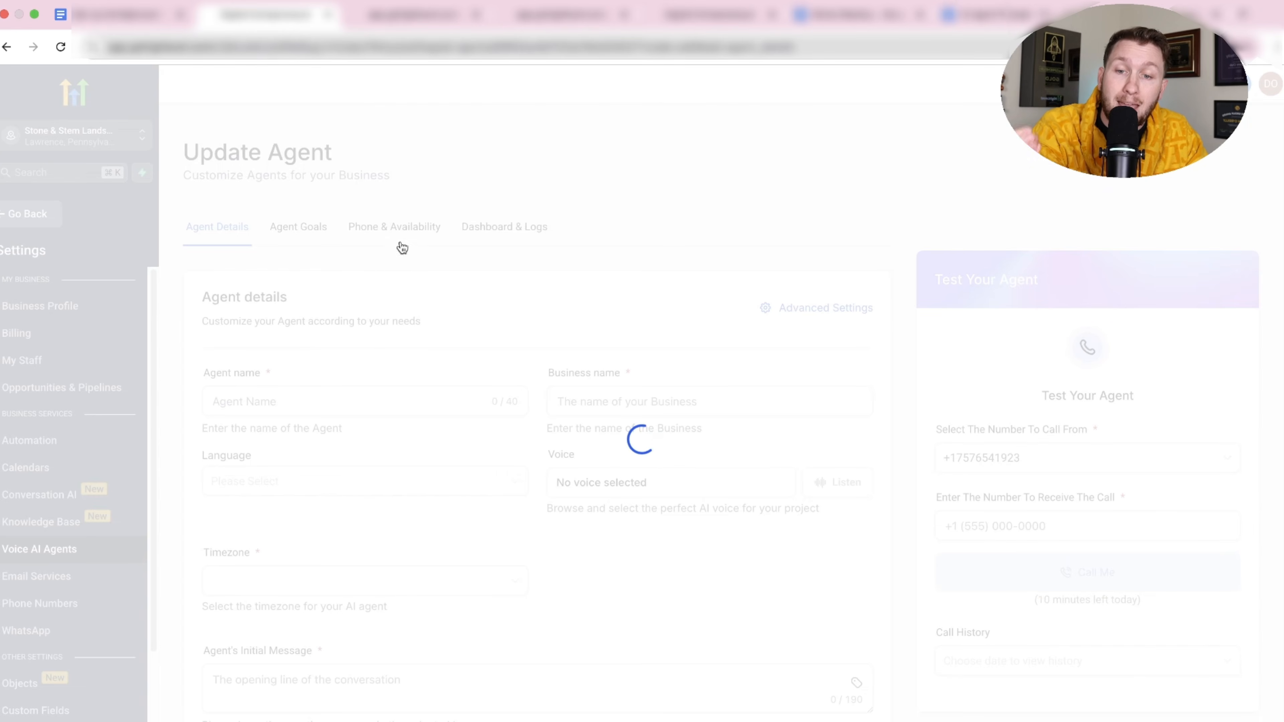
click(407, 236)
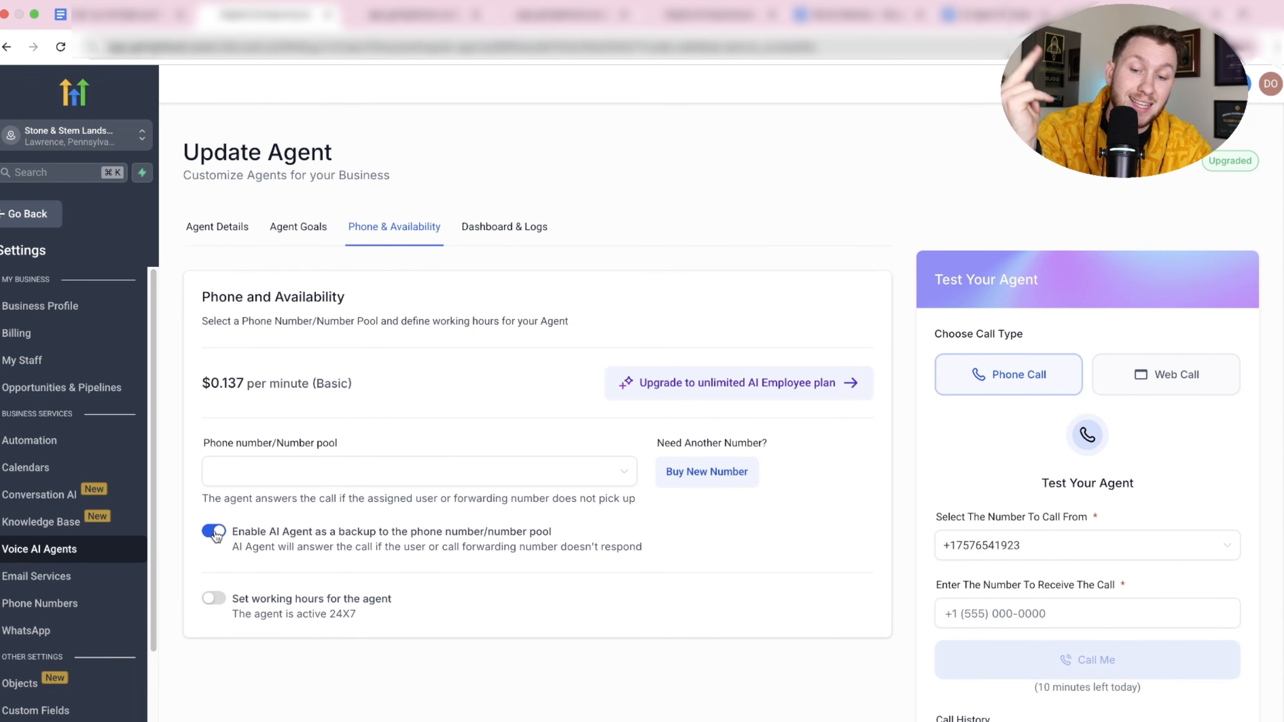
scroll(264, 634, down, 2)
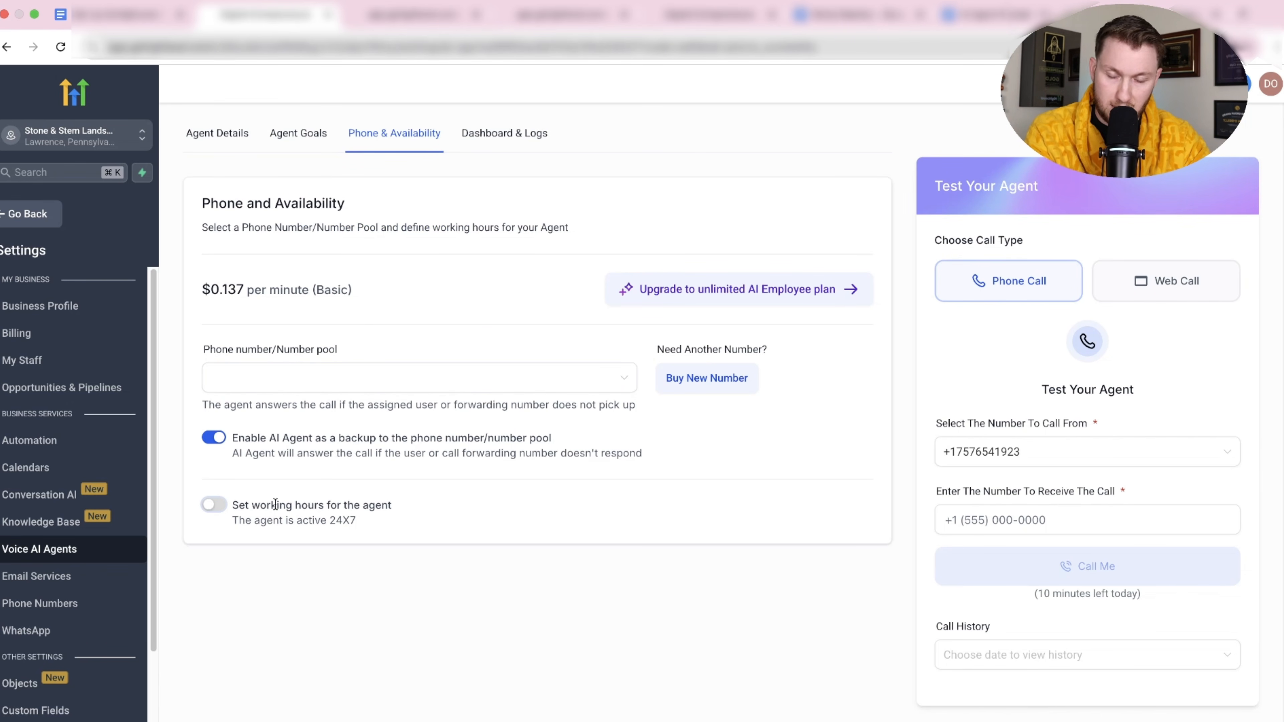
Turn on working hours and make the agent available Monday, Tuesday and Wednesday.
click(227, 506)
scroll(223, 504, down, 3)
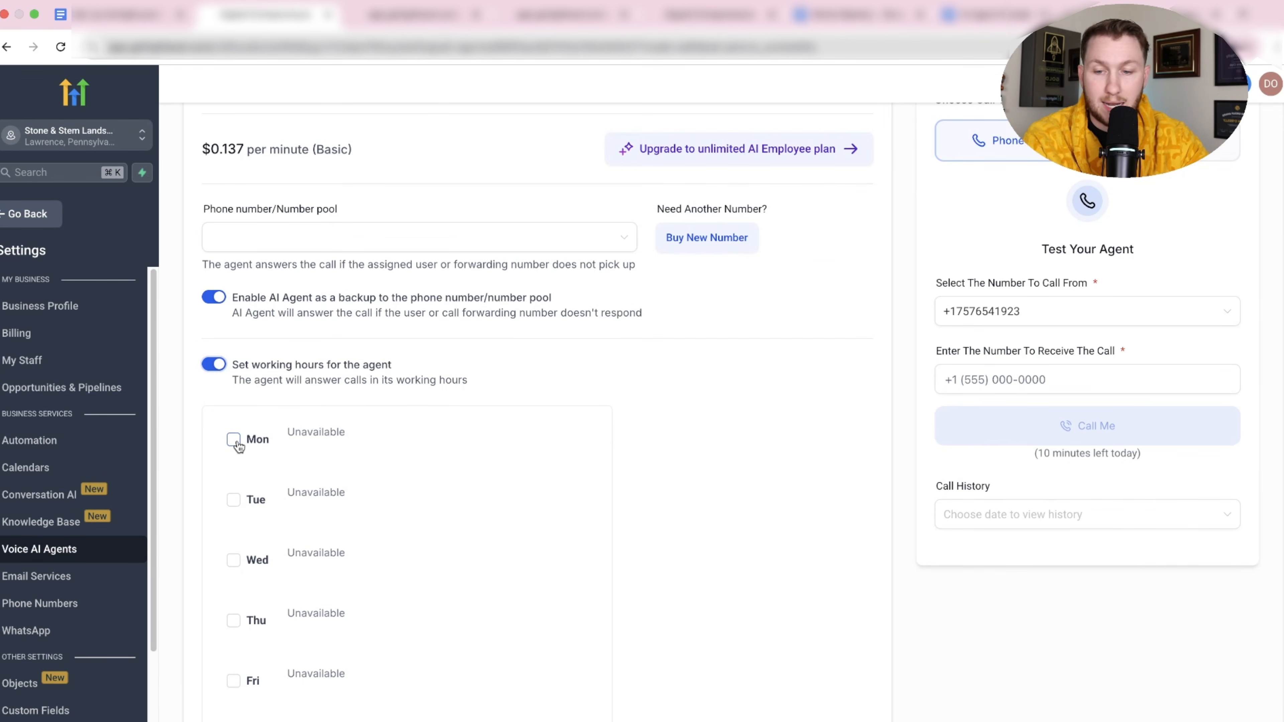
click(233, 440)
click(233, 506)
click(233, 572)
scroll(239, 582, down, 1)
scroll(239, 581, down, 3)
Reset Tuesday's slot to 08:00 AM–05:00 PM after trying a 10 o'clock start.
click(324, 347)
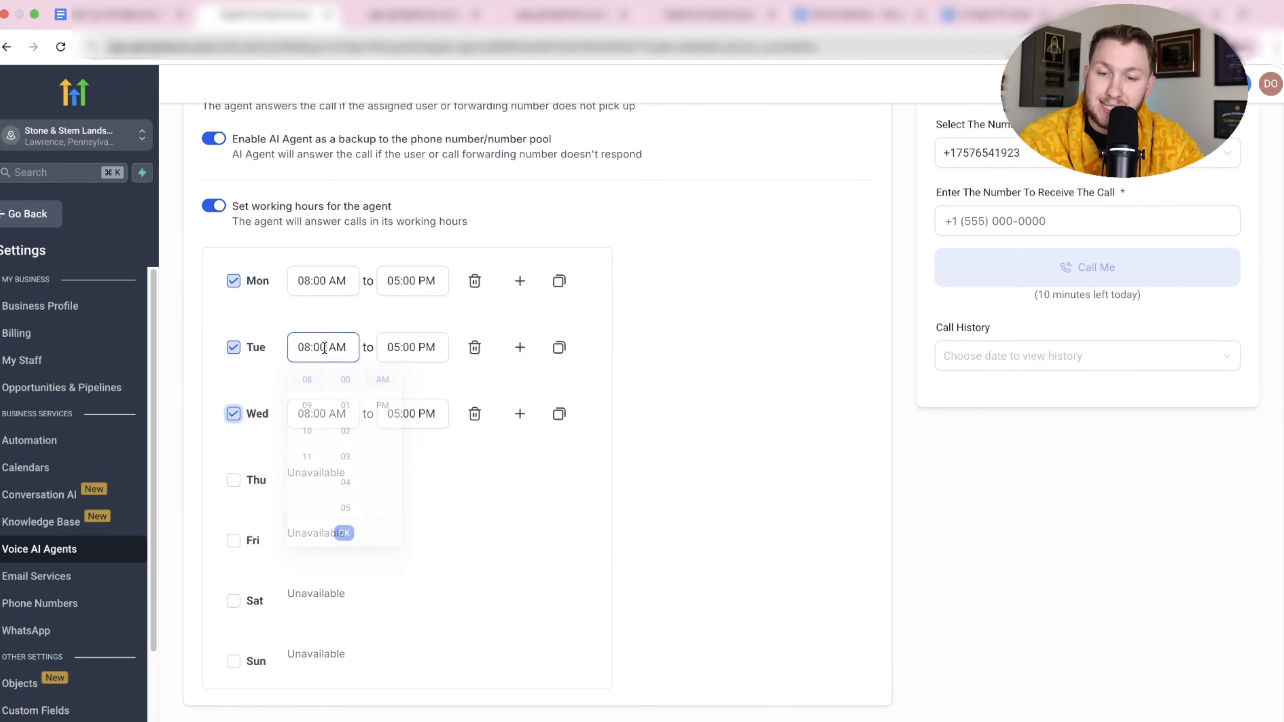
click(307, 434)
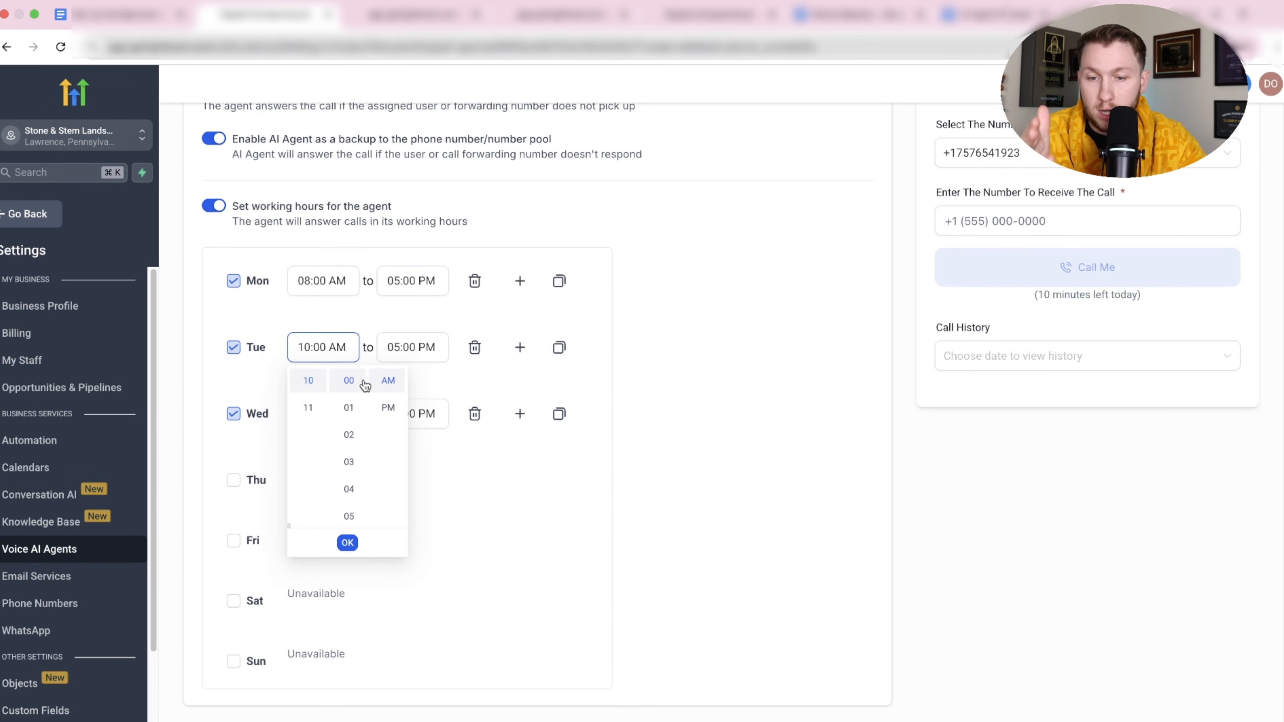
click(463, 378)
click(473, 349)
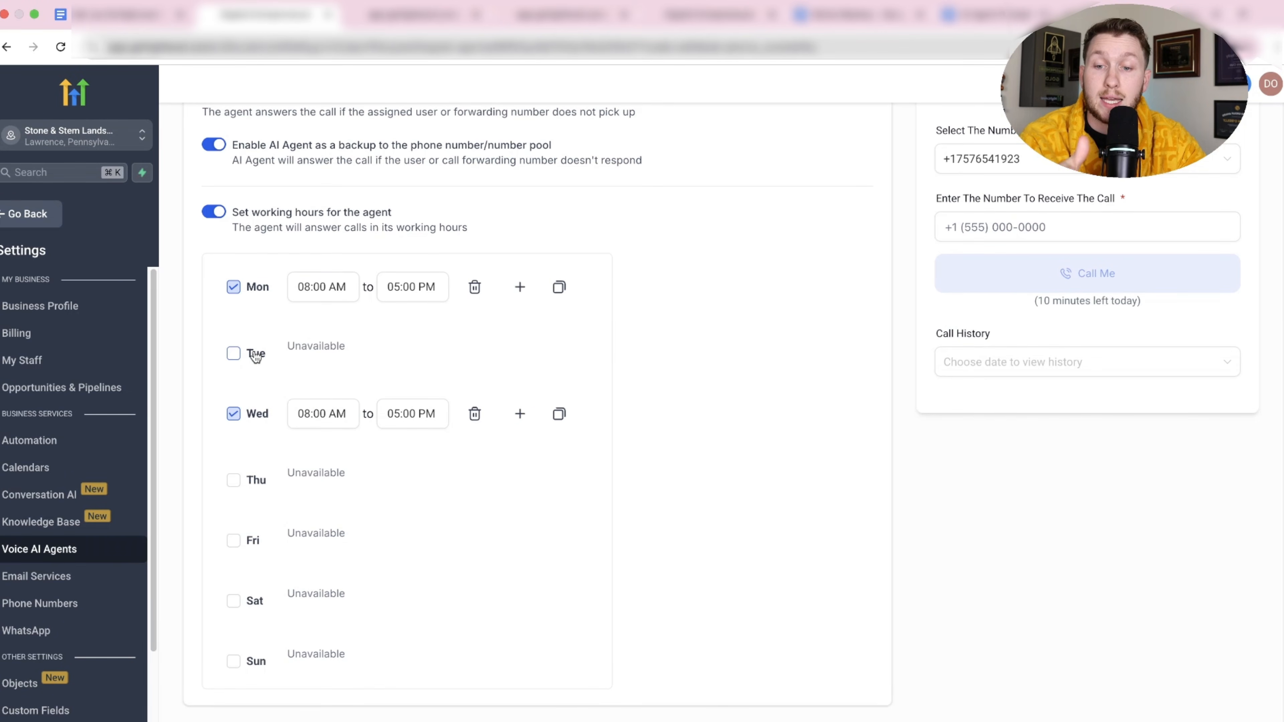
click(233, 353)
scroll(453, 413, up, 3)
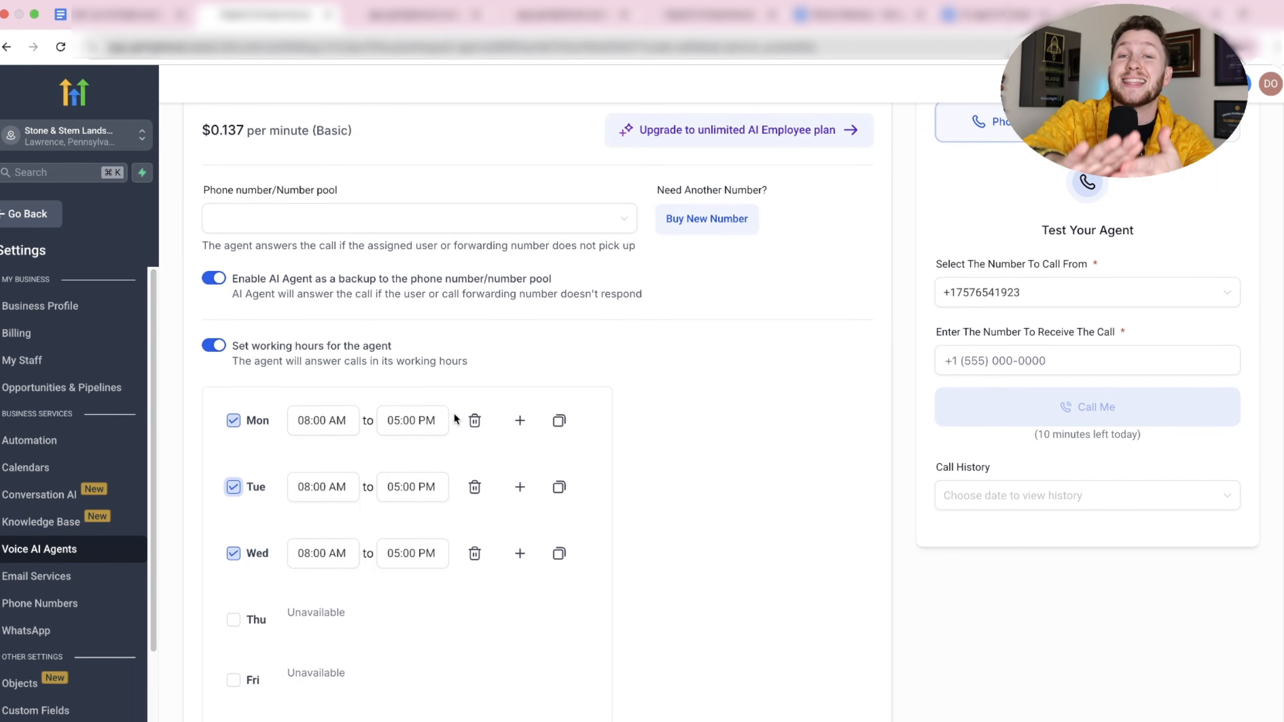
scroll(454, 413, down, 3)
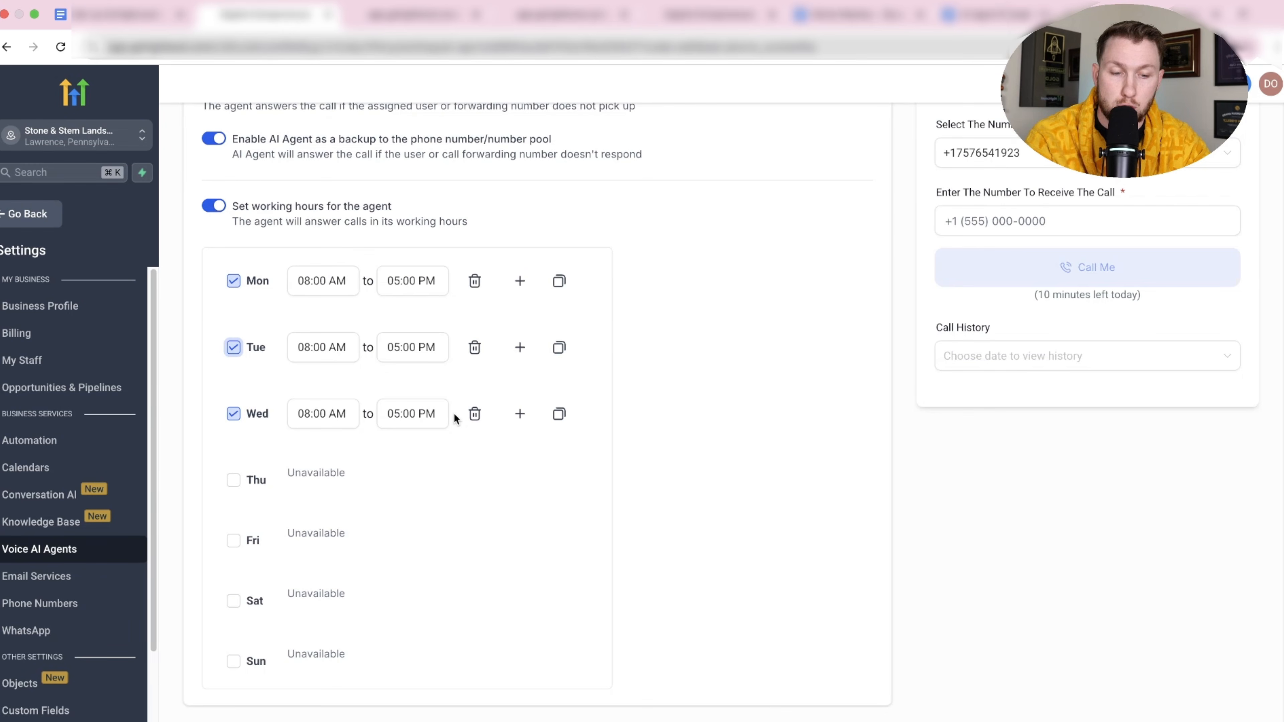
scroll(573, 477, up, 5)
scroll(573, 478, up, 3)
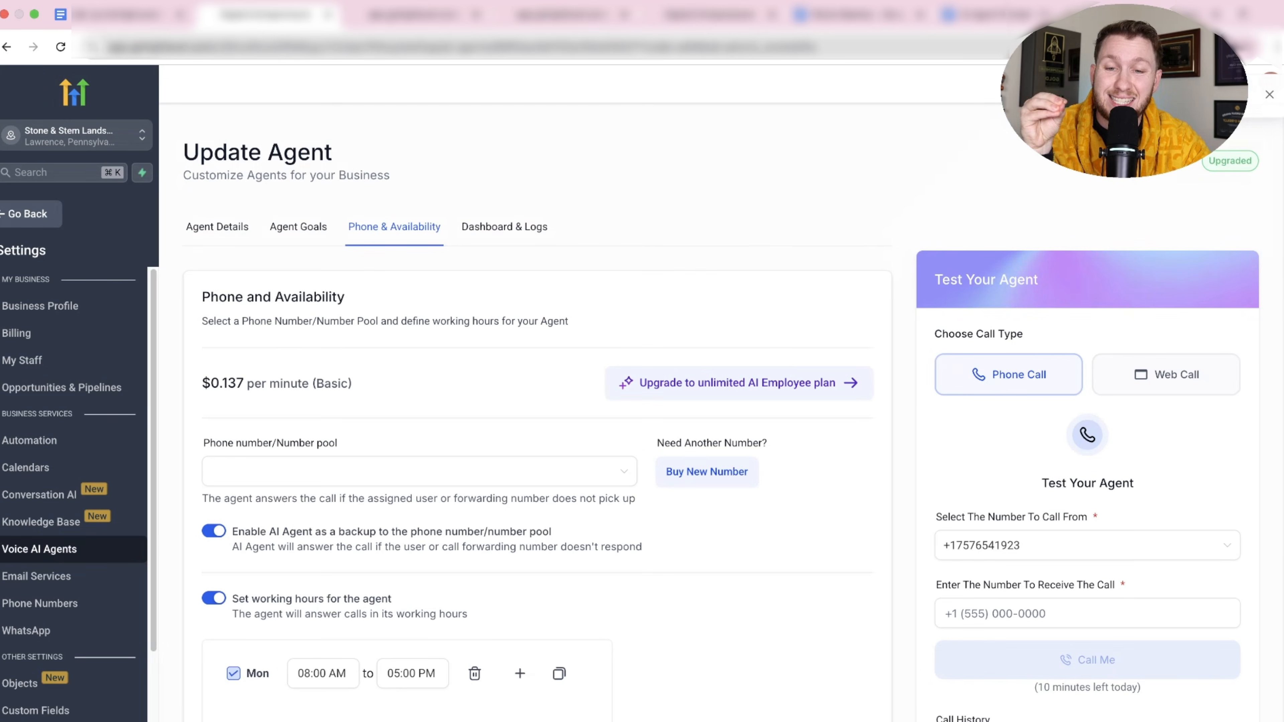
Open Rebecca's Dashboard & Logs and compare Outbound and Inbound stats, both showing zero calls.
click(534, 233)
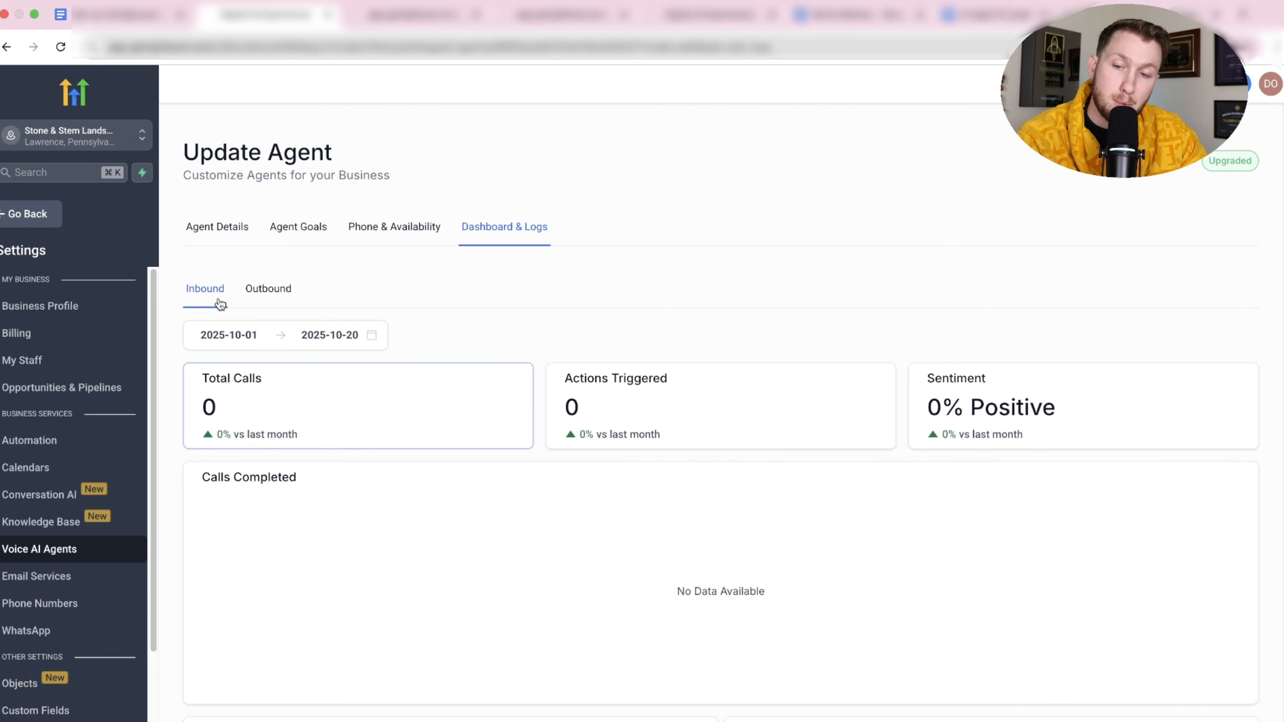
click(263, 298)
click(219, 297)
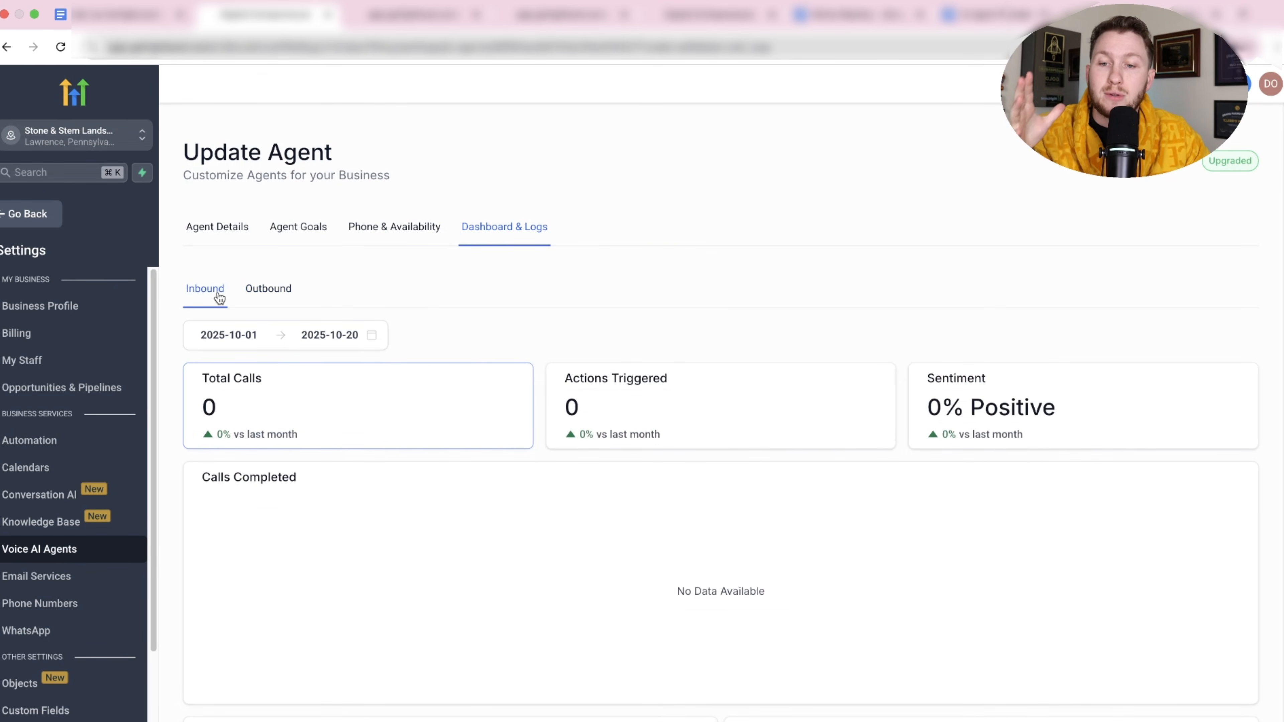
scroll(617, 436, down, 5)
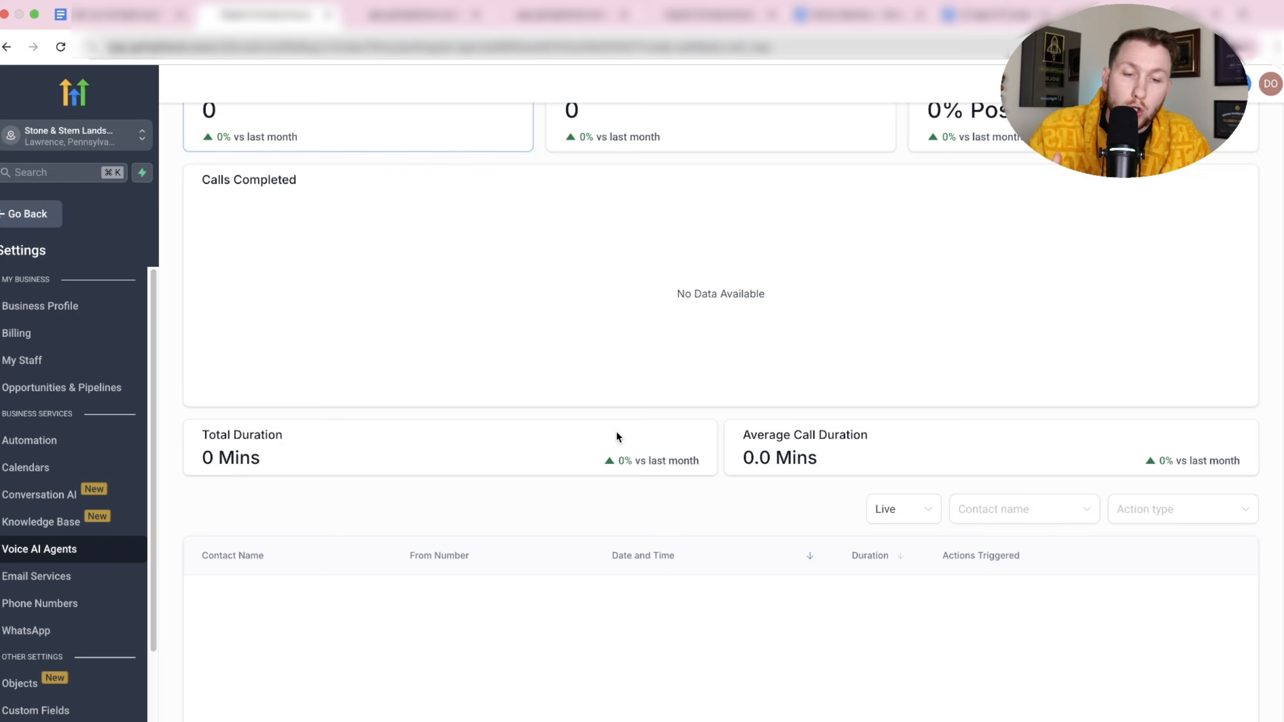
scroll(618, 436, up, 5)
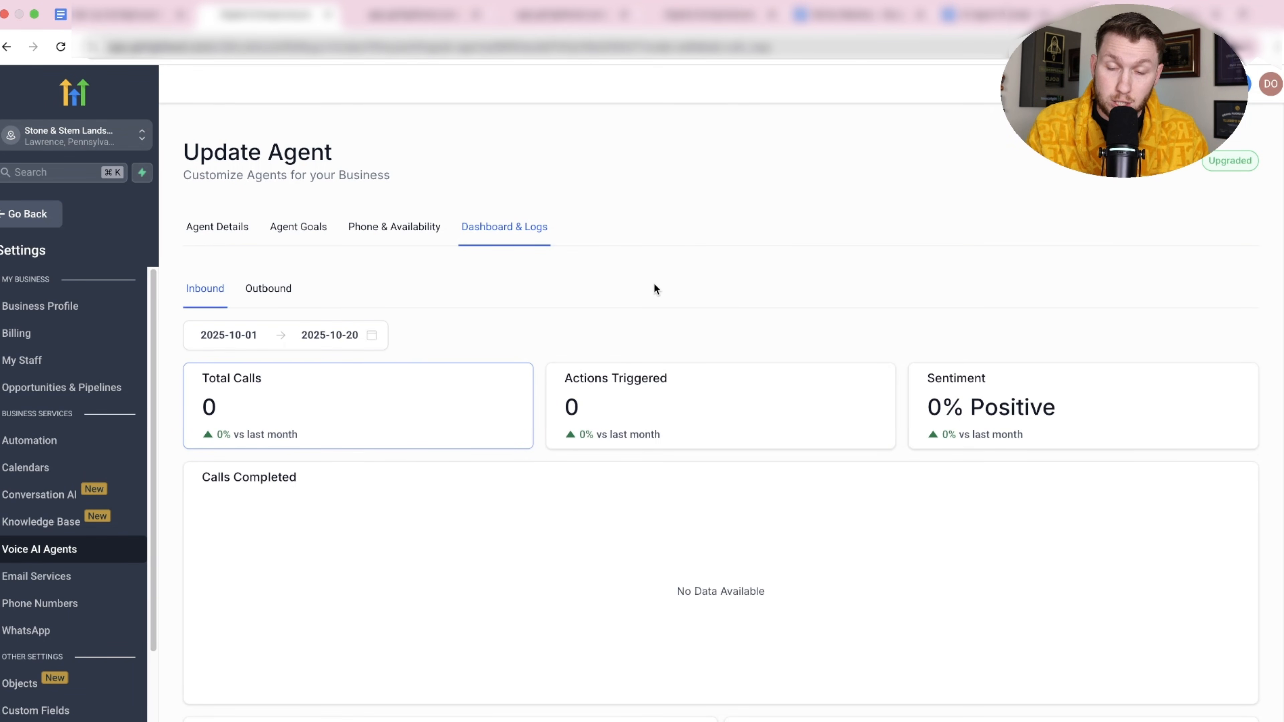
Return to the AI Agents Agent List and open the actions menu on Rebecca's row.
click(39, 550)
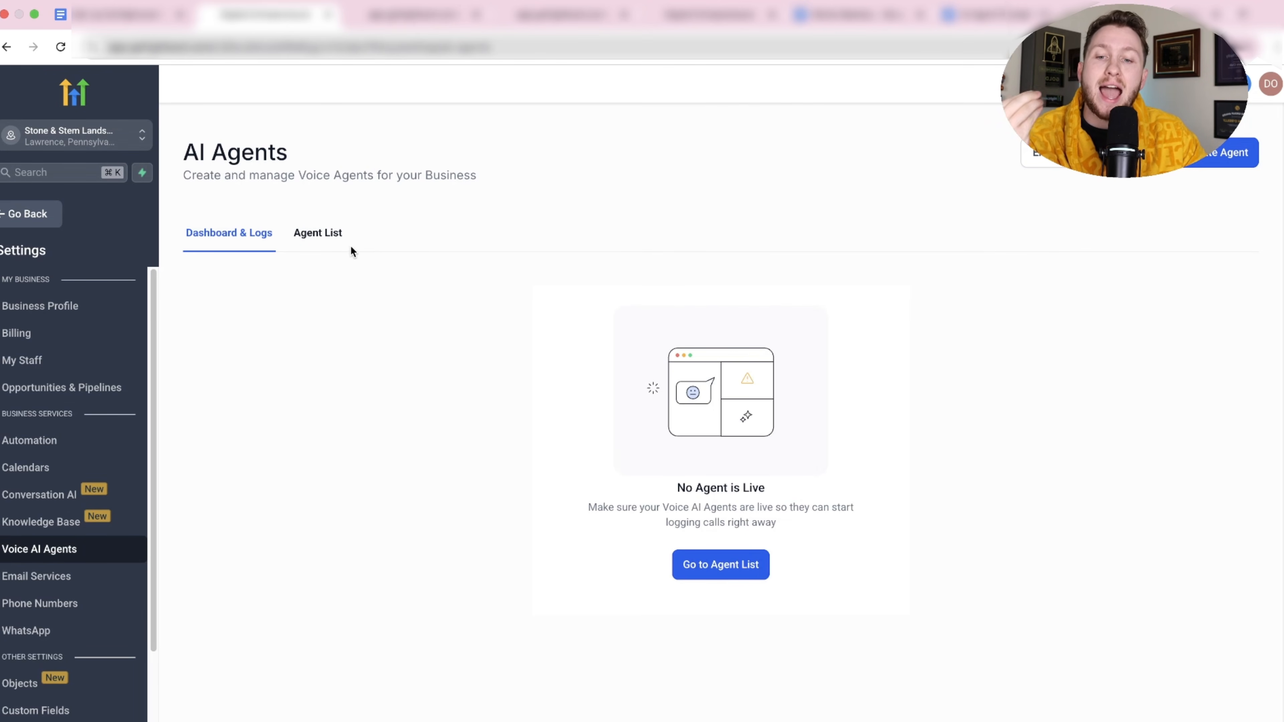
click(333, 244)
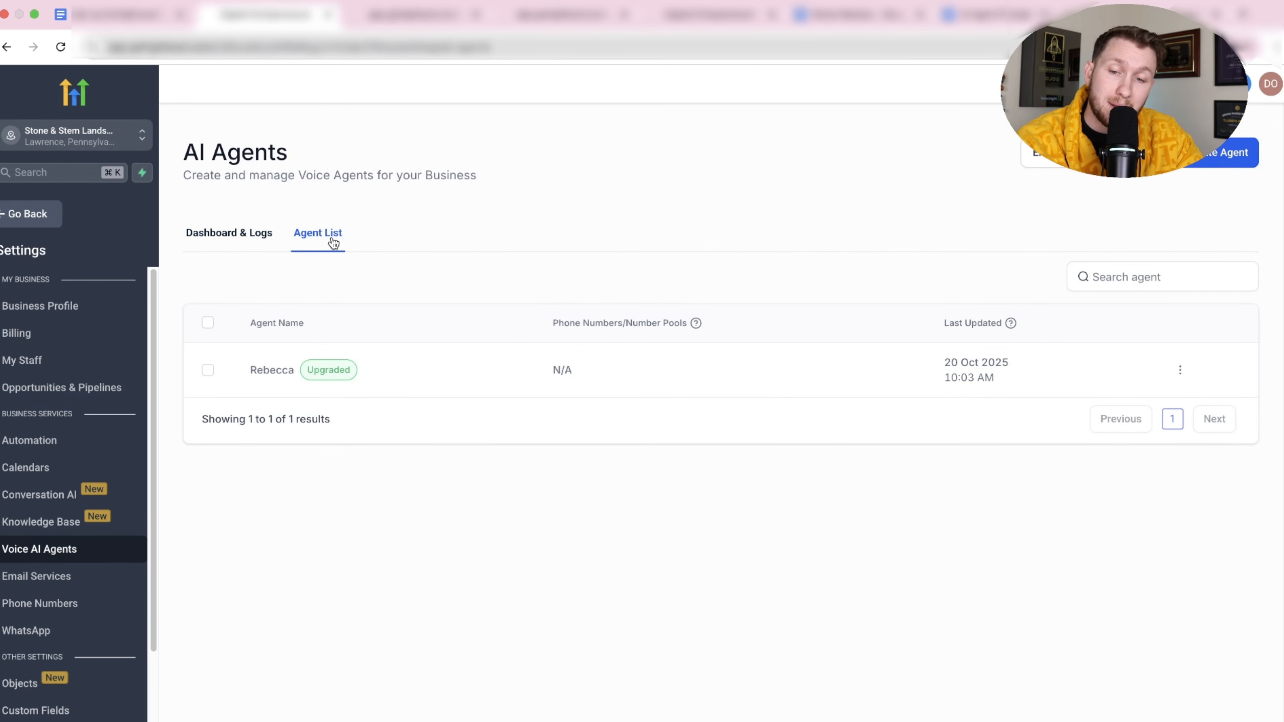
click(207, 370)
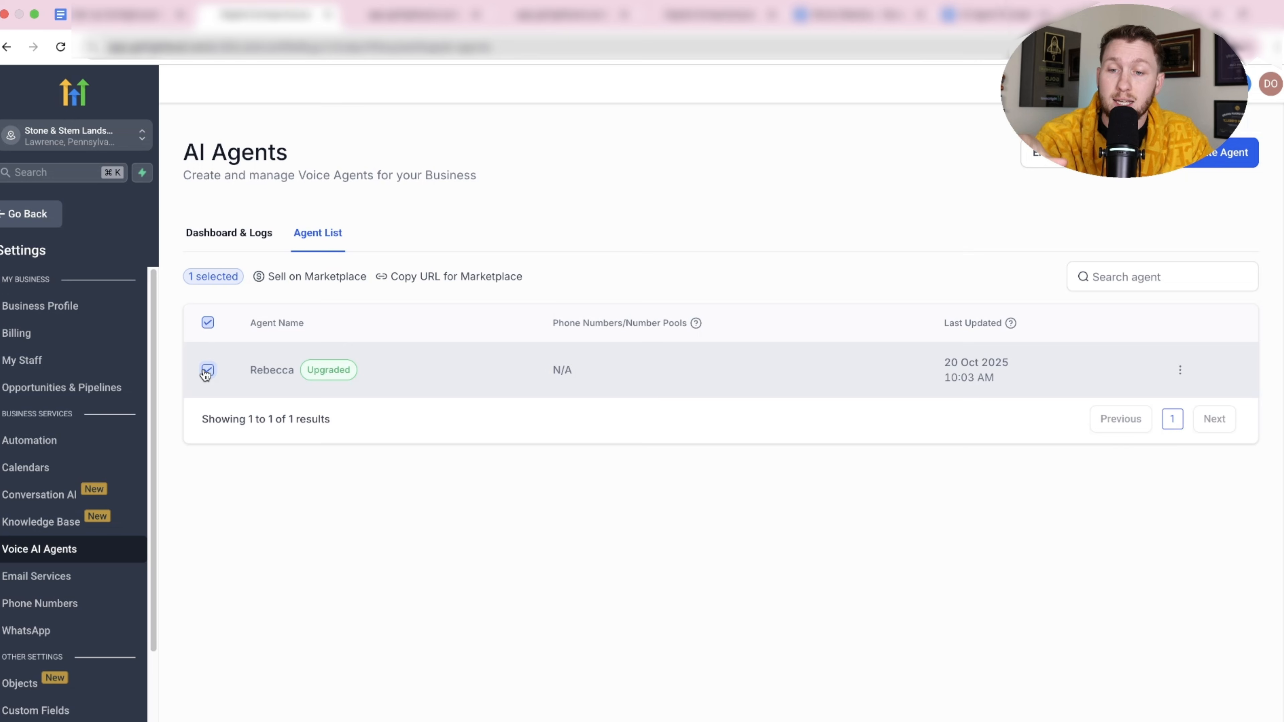
click(207, 370)
click(1181, 370)
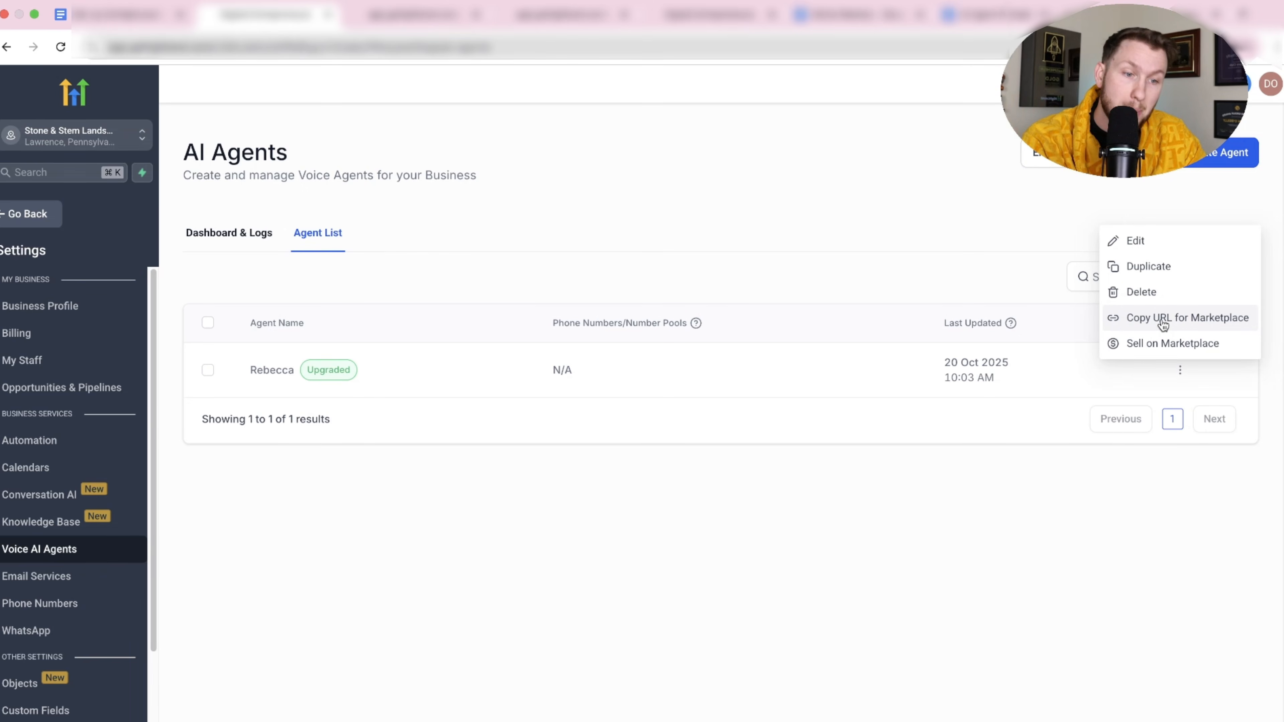
Dismiss Rebecca's actions menu to leave the plain agent list.
click(1035, 449)
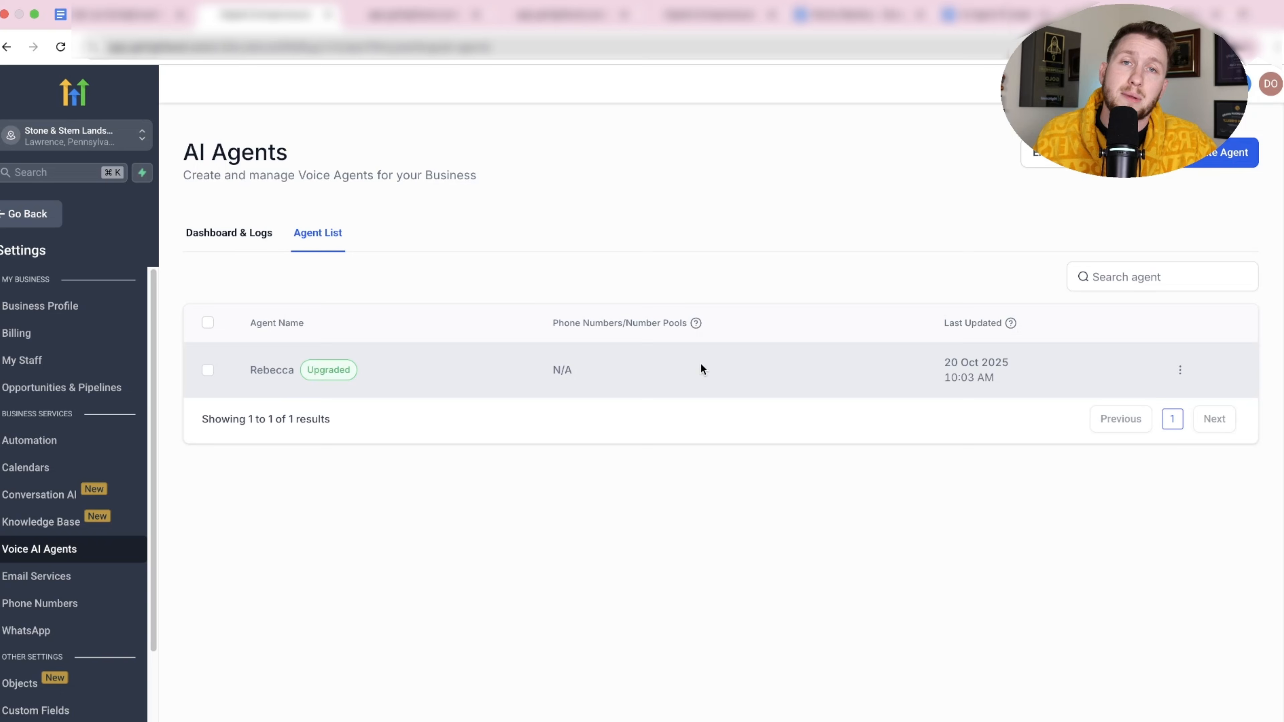
Open Rebecca's settings, enter your own phone number under Test Your Agent, and start the call.
click(272, 378)
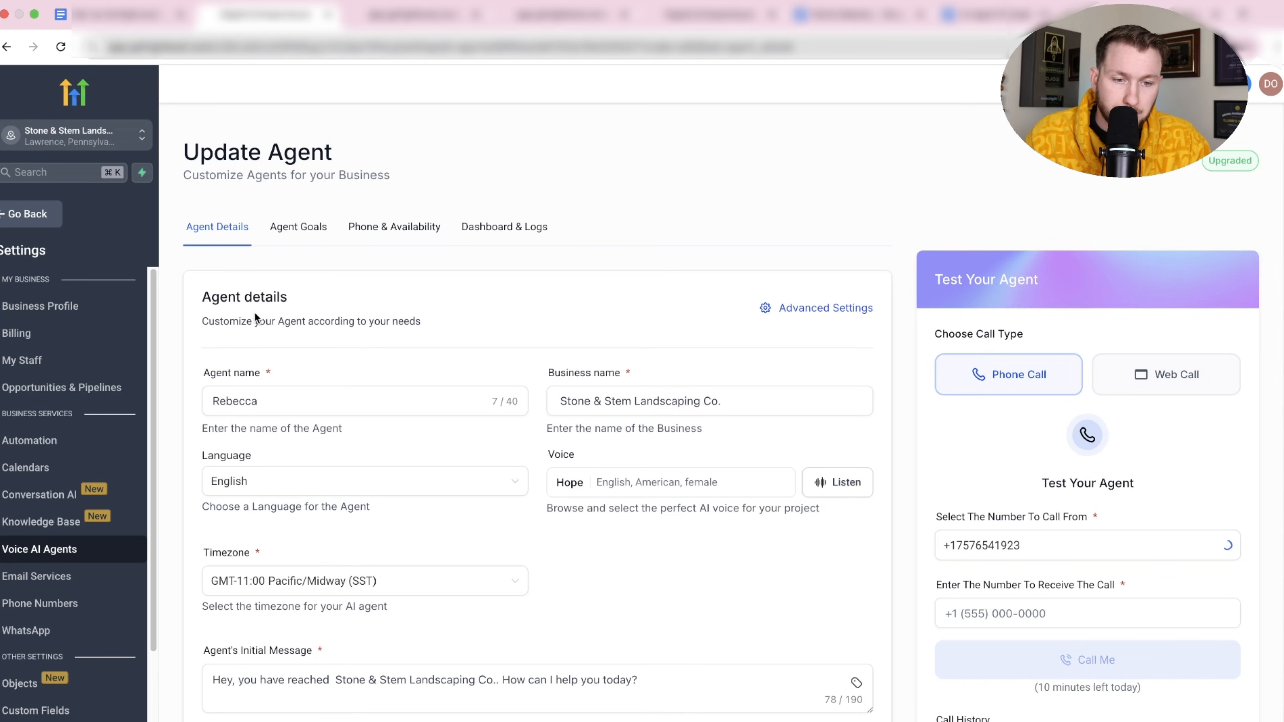
scroll(935, 329, down, 2)
click(1027, 519)
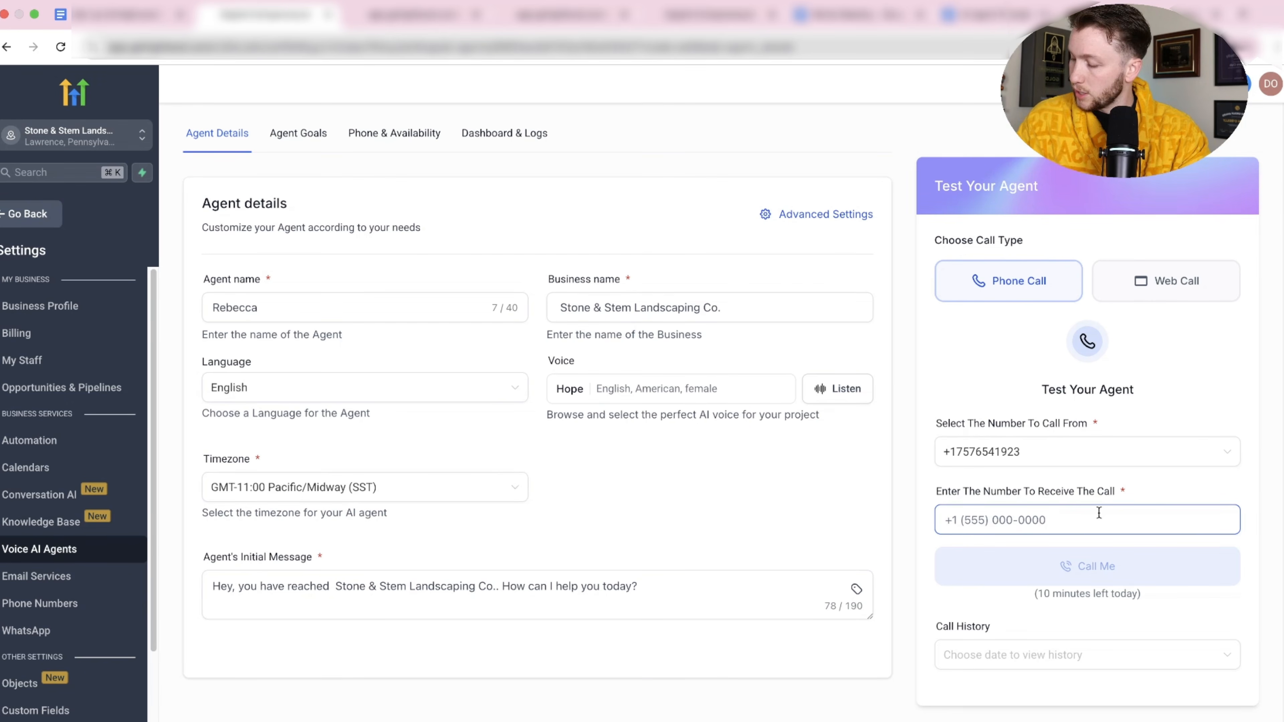
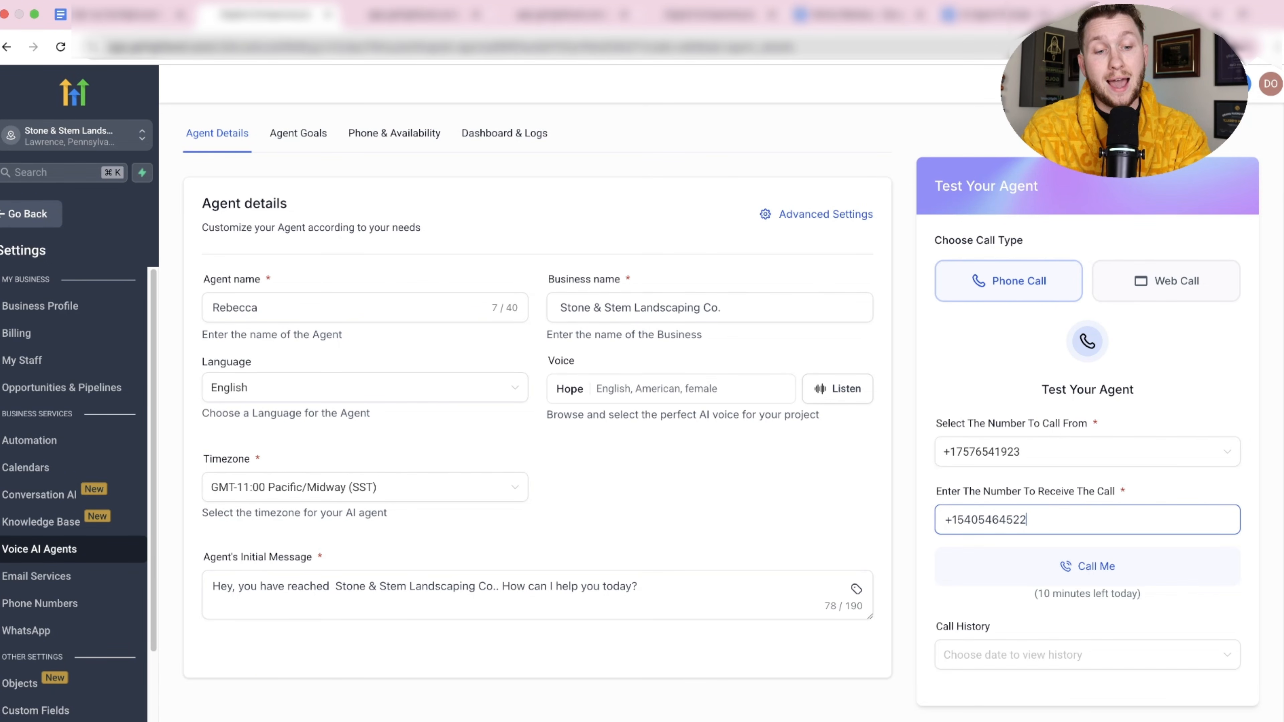
click(1137, 568)
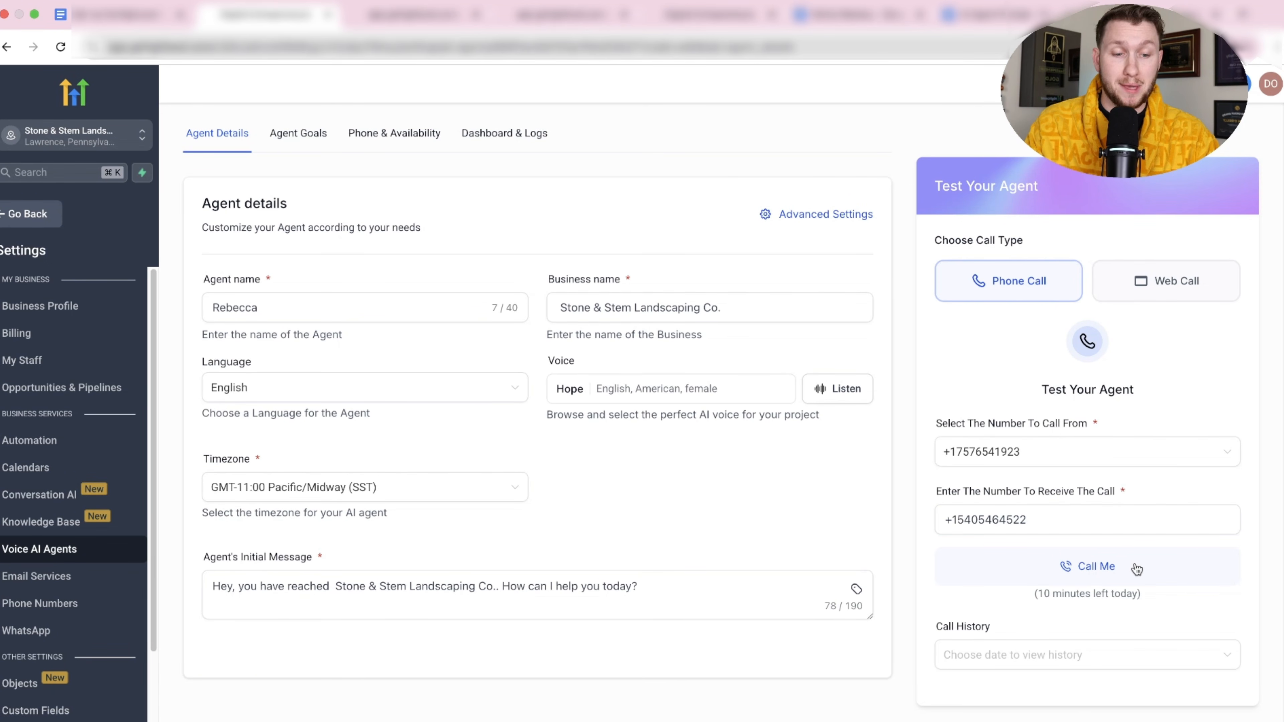
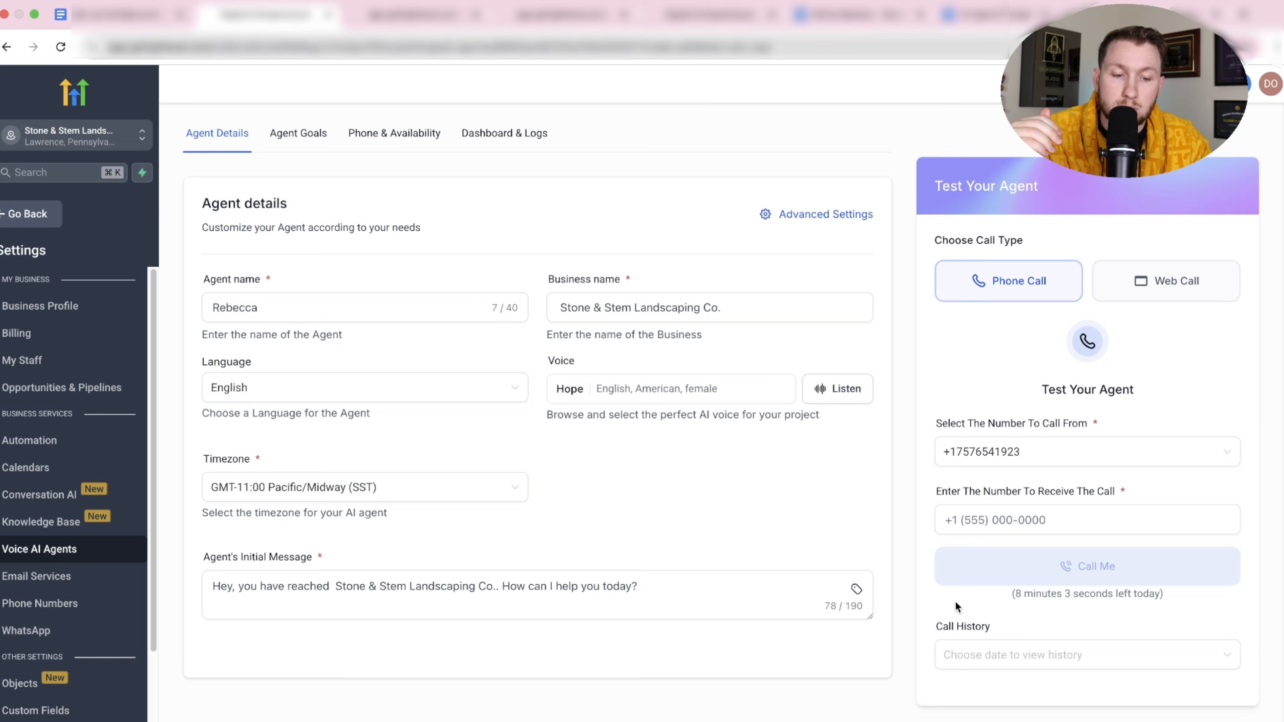
Open the completed 1 min 57 sec test call in Call History and review its recording and transcript.
click(1060, 652)
click(1049, 694)
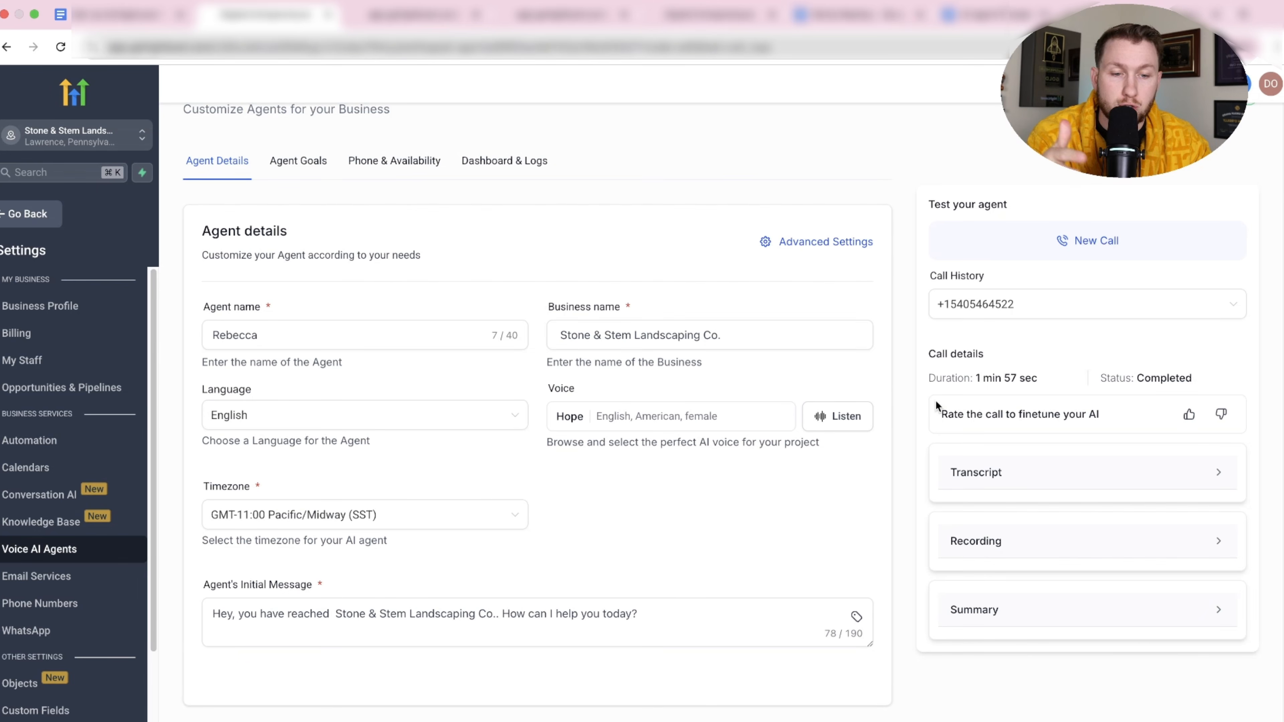
click(1068, 554)
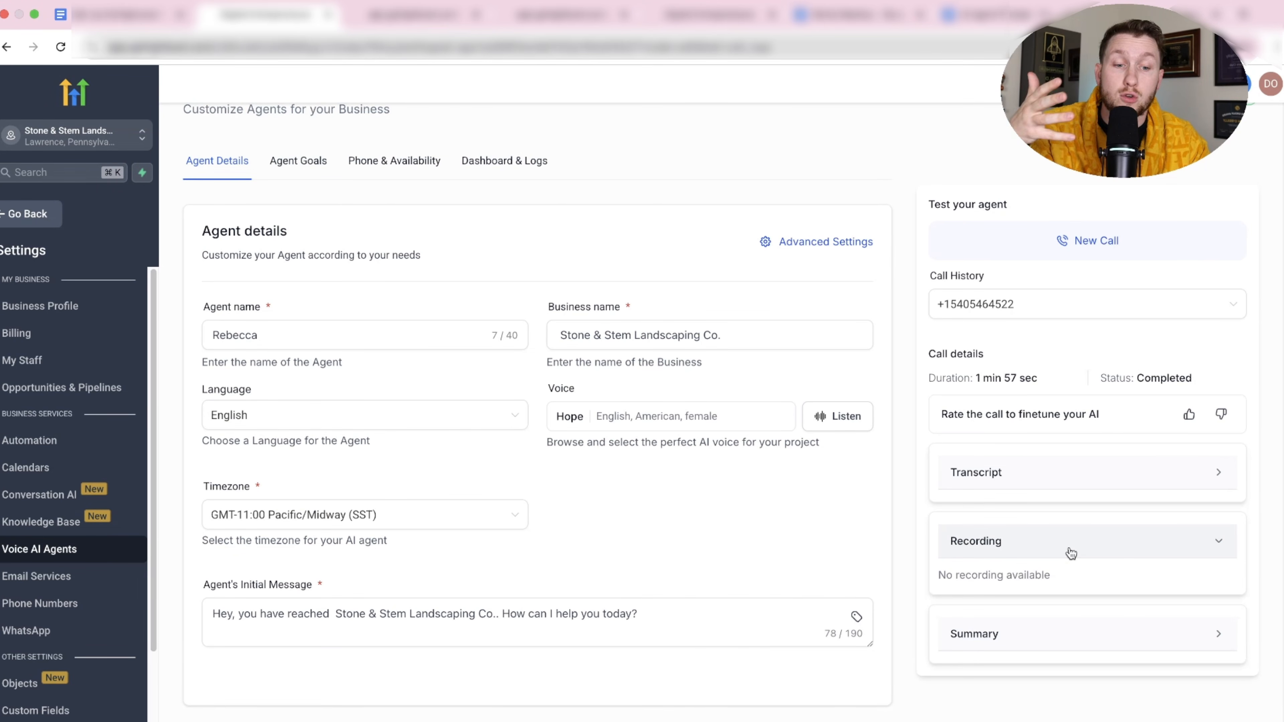
click(1063, 483)
scroll(884, 495, up, 2)
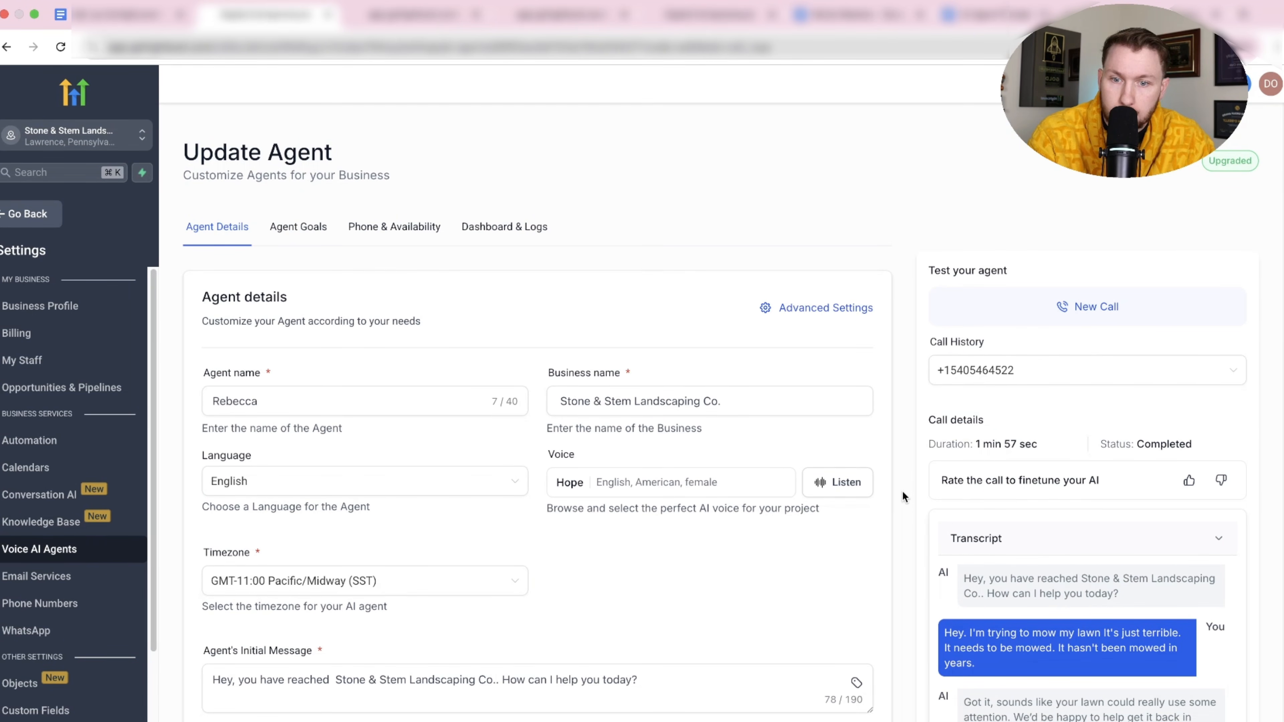
click(53, 214)
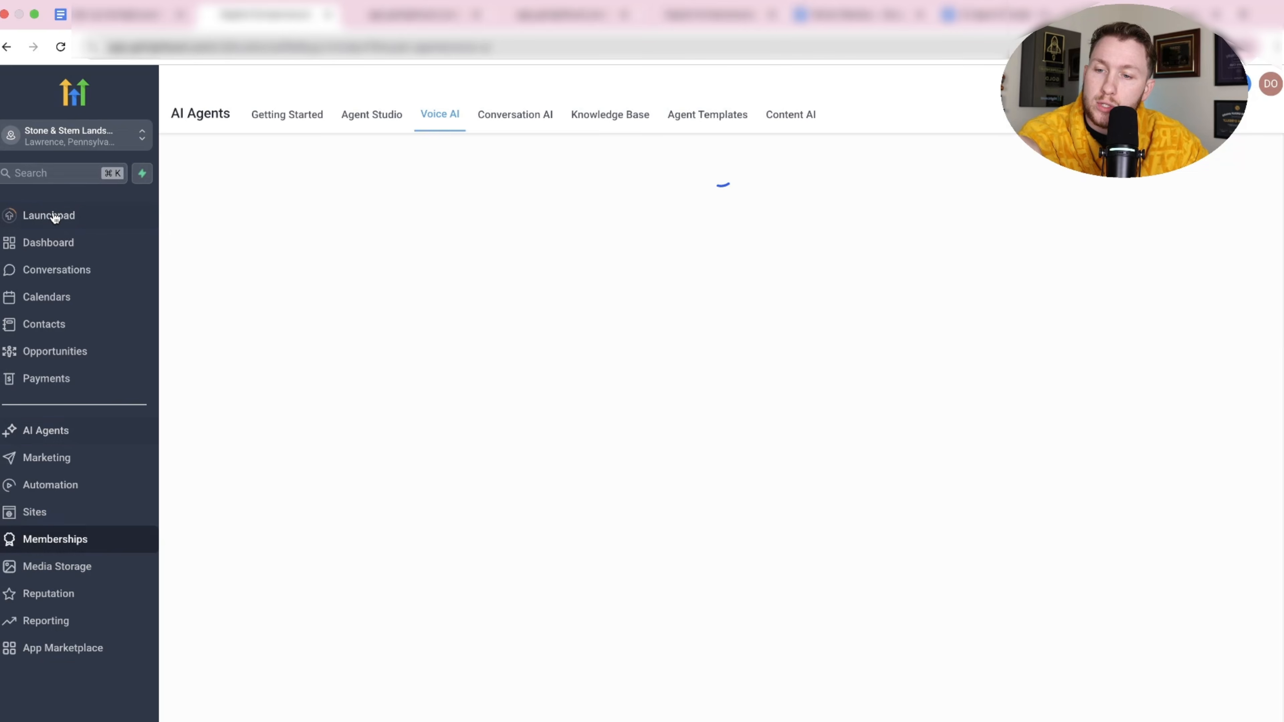
click(89, 303)
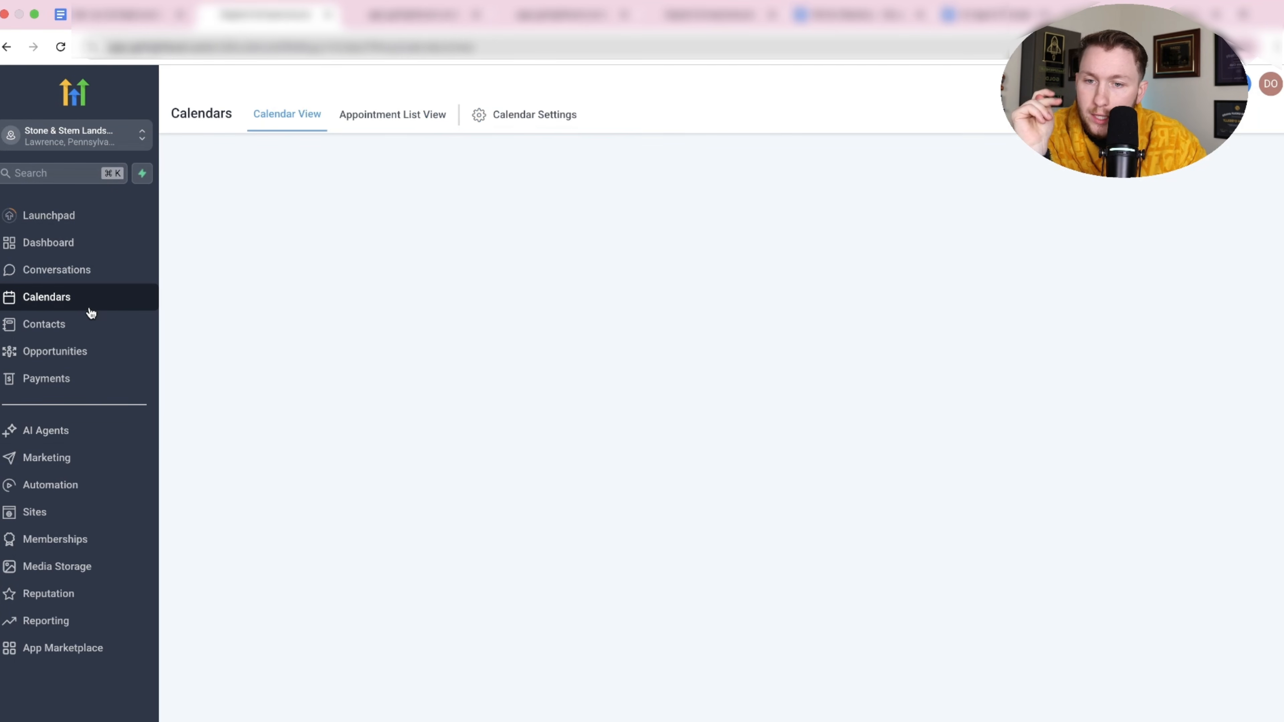
click(1052, 525)
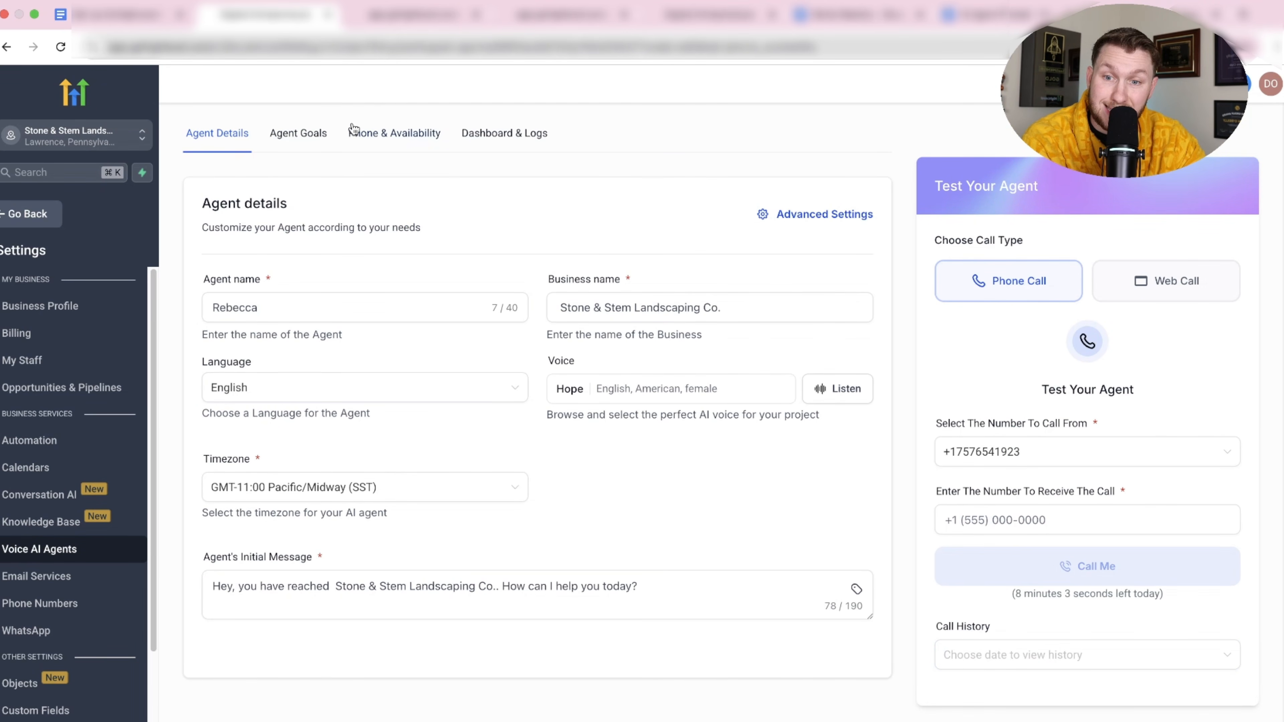
click(303, 133)
scroll(351, 425, down, 10)
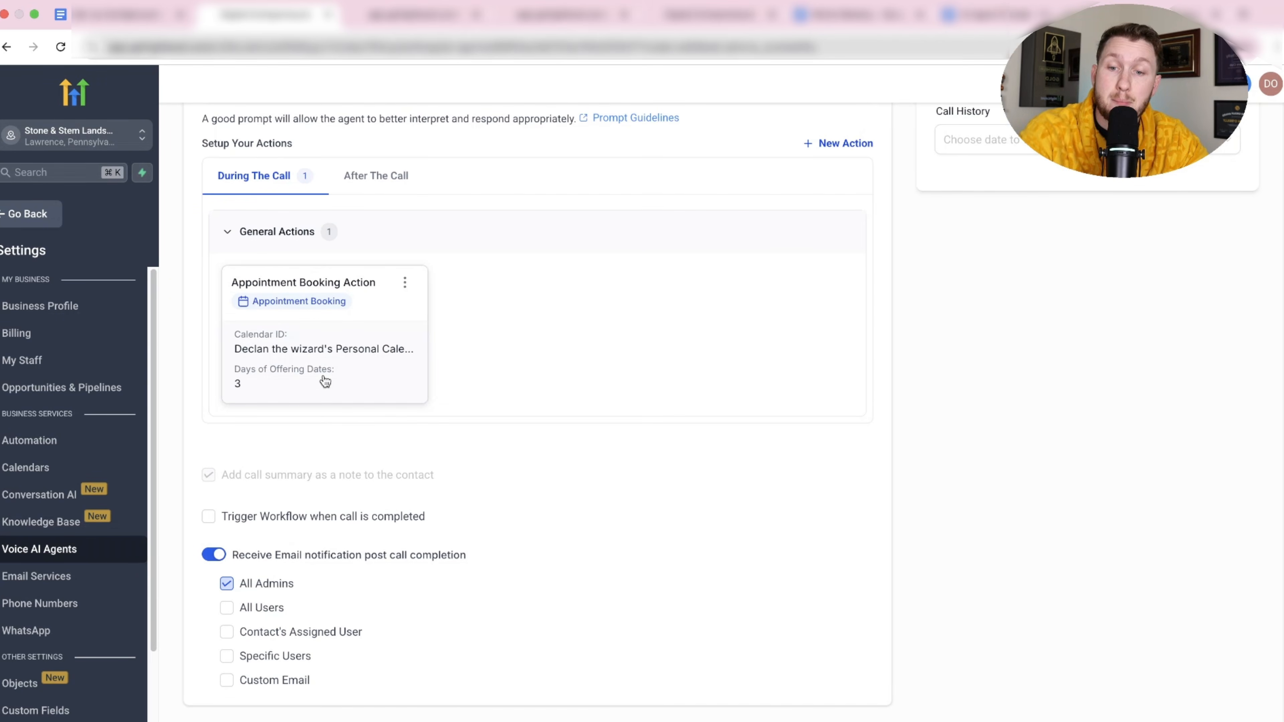
click(4, 215)
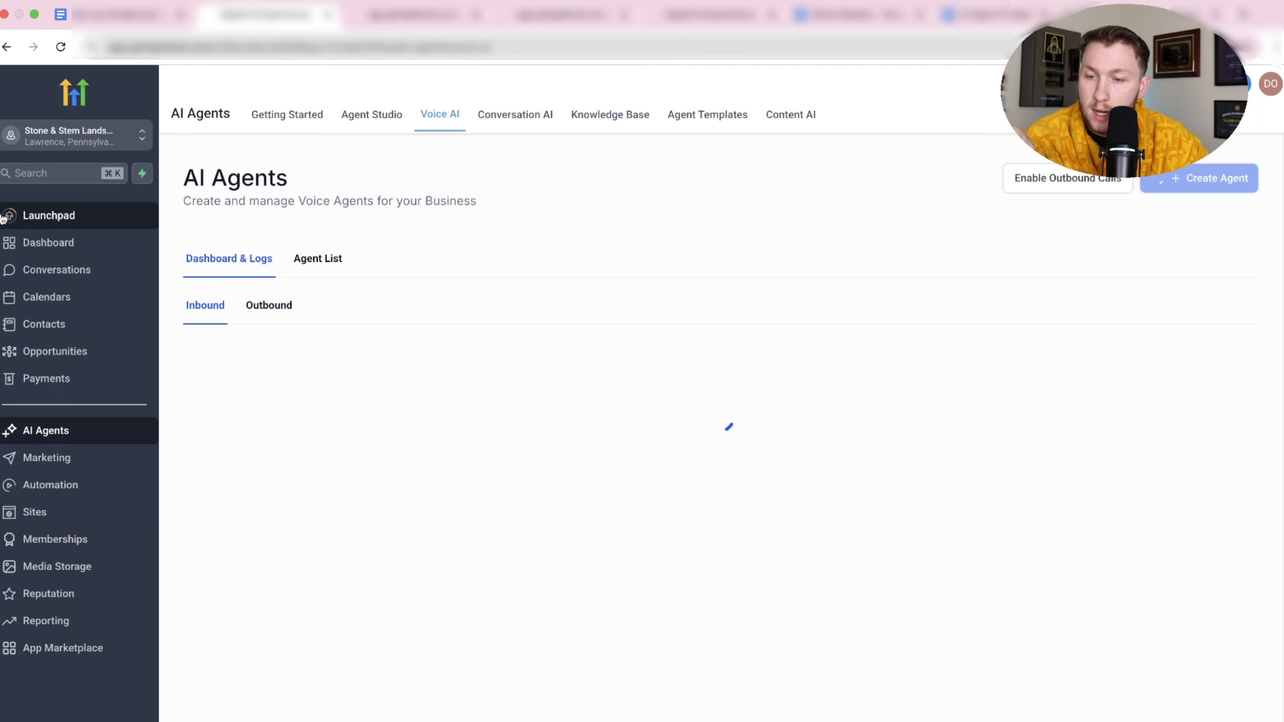
click(58, 303)
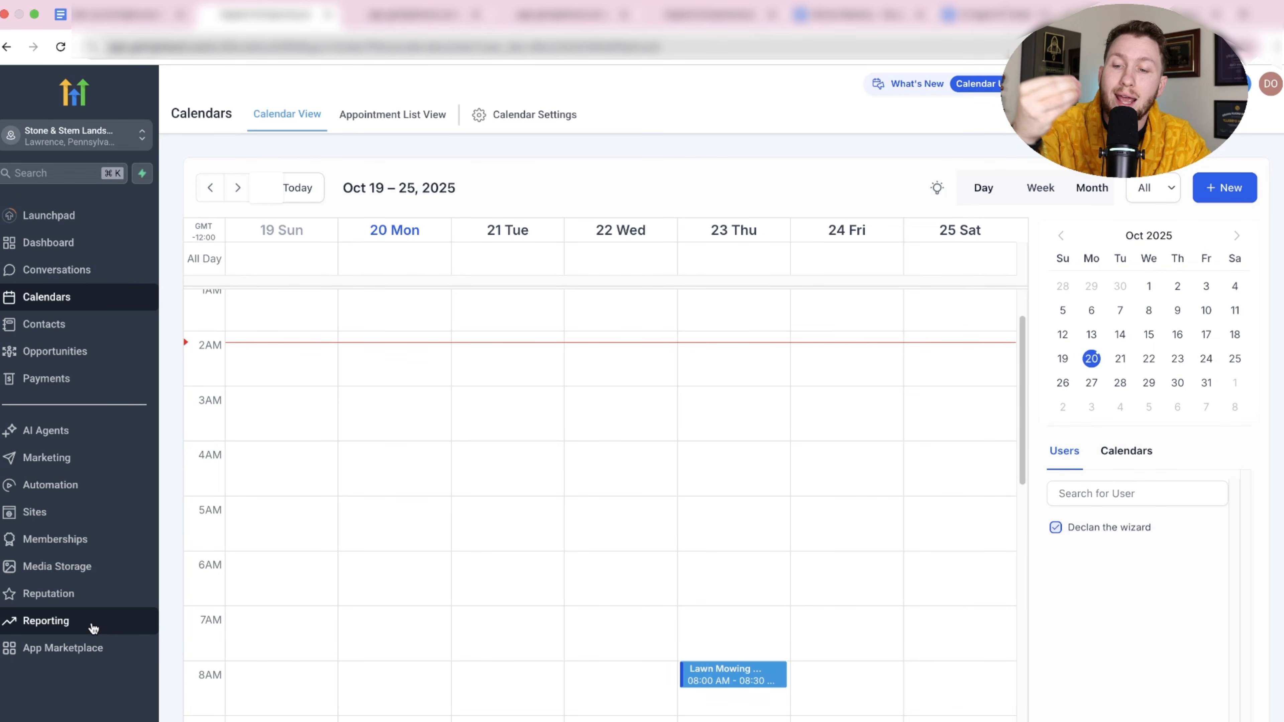
click(89, 430)
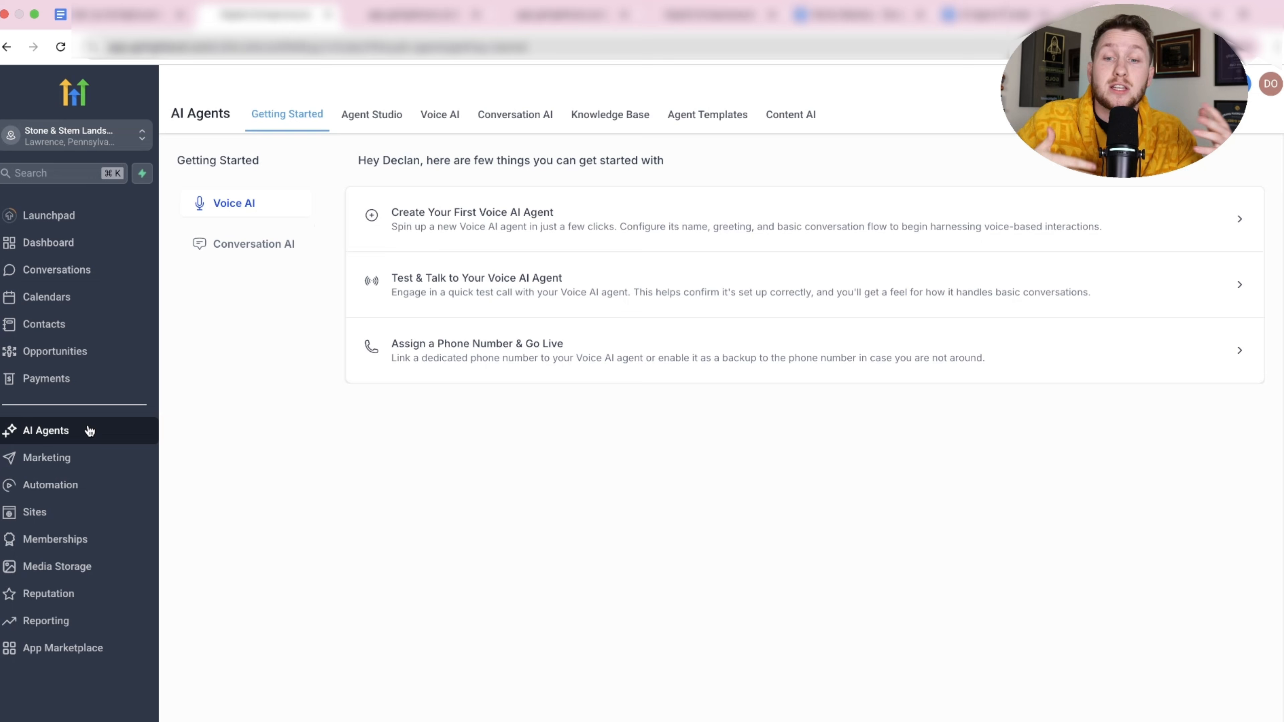
click(444, 124)
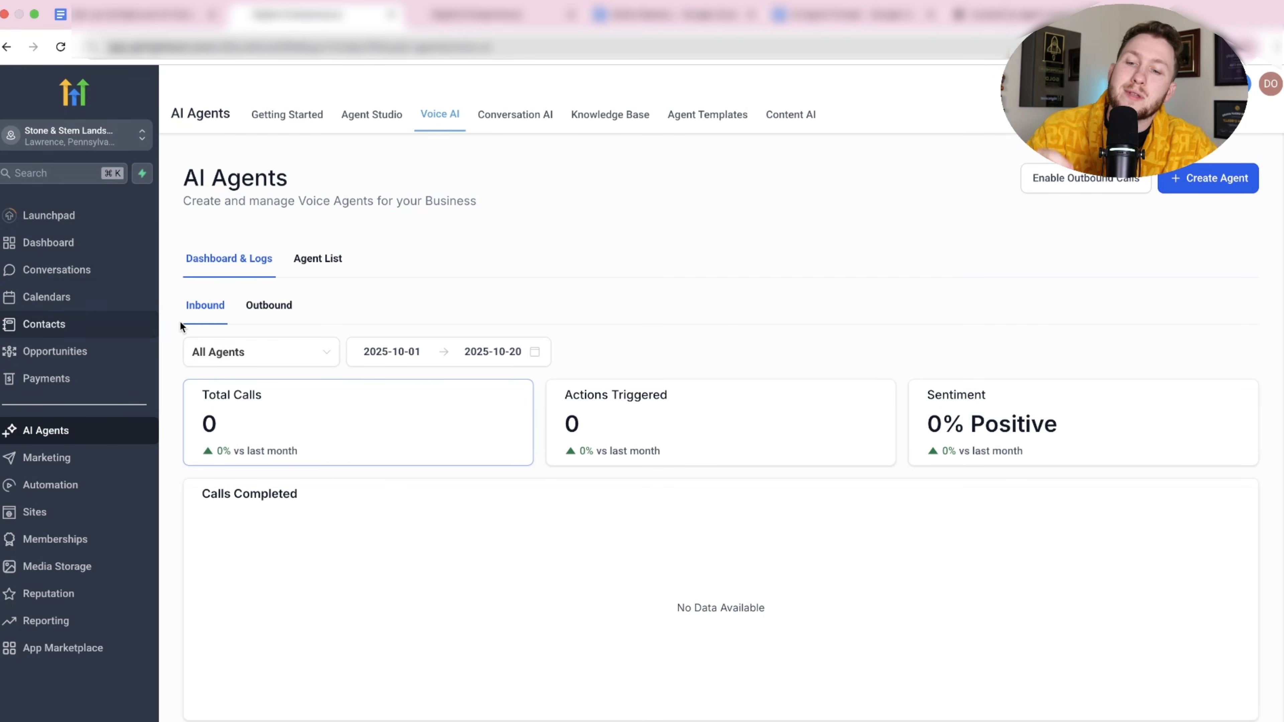
Check the Outbound dashboard's 0 attempted calls and bring up the Terms for Outbound AI Calls.
click(273, 311)
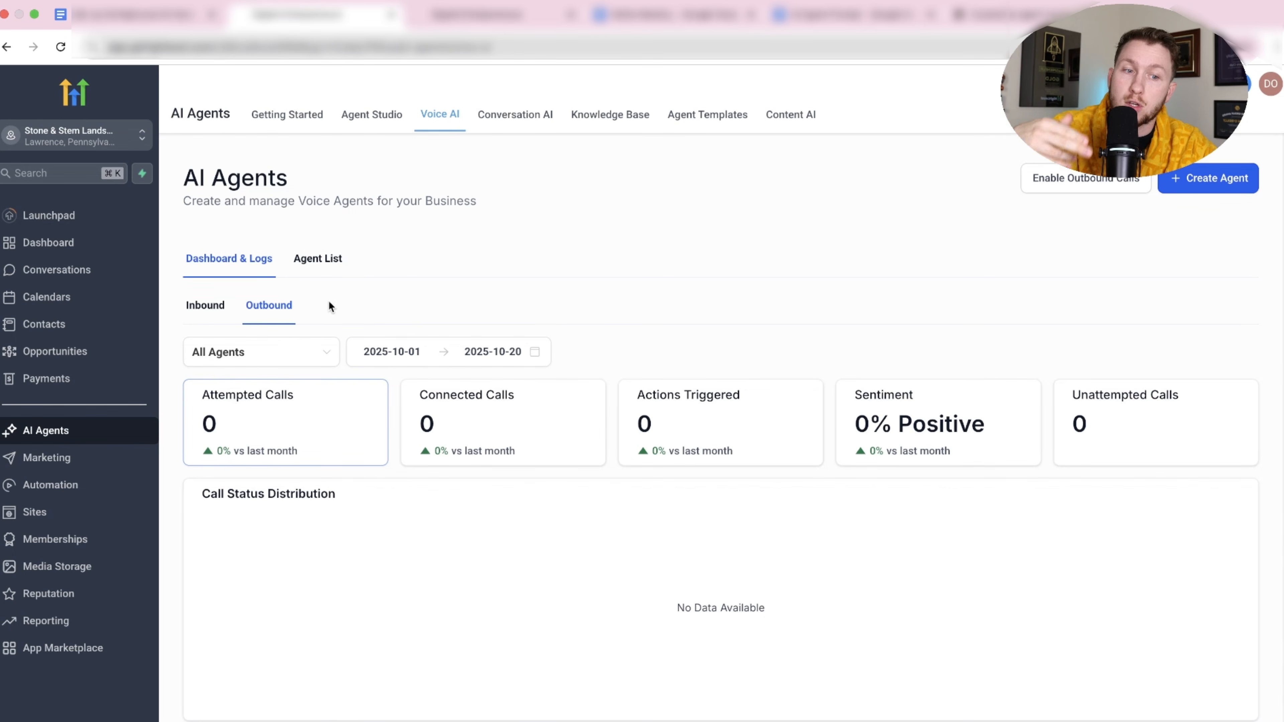
click(1053, 187)
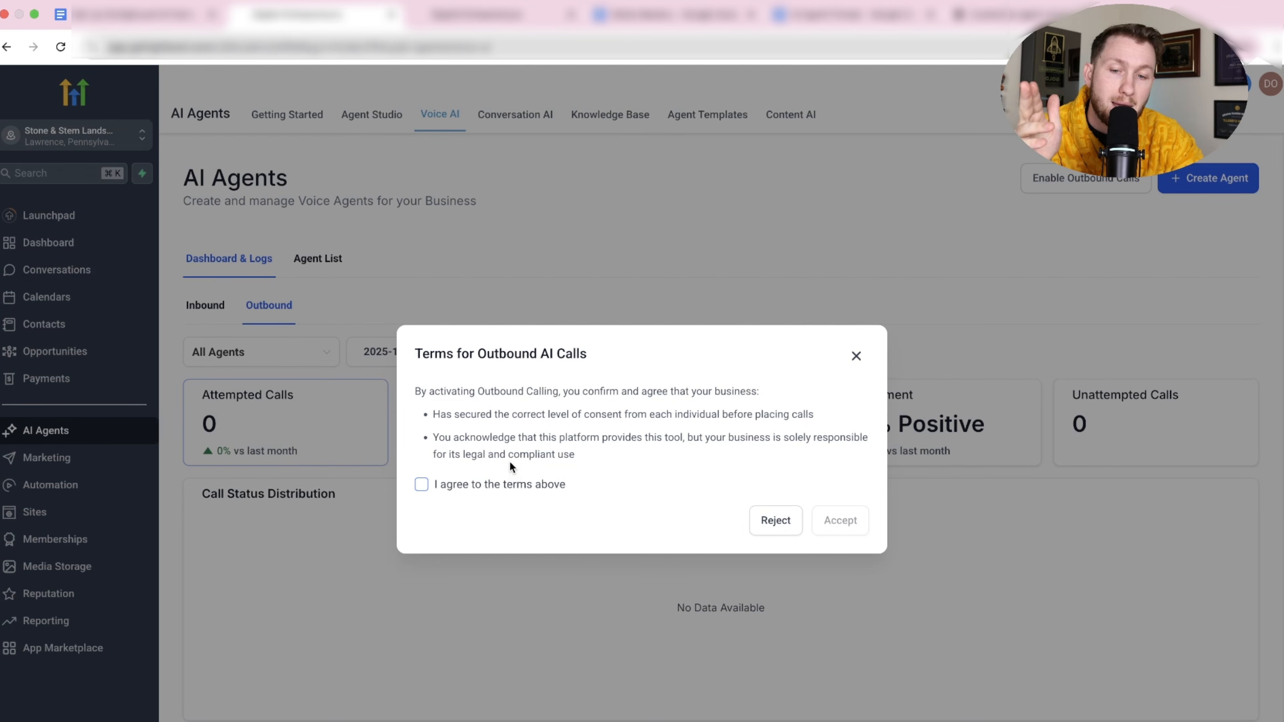
Accept the outbound calling terms and begin identity verification with United States as the ID country.
click(498, 485)
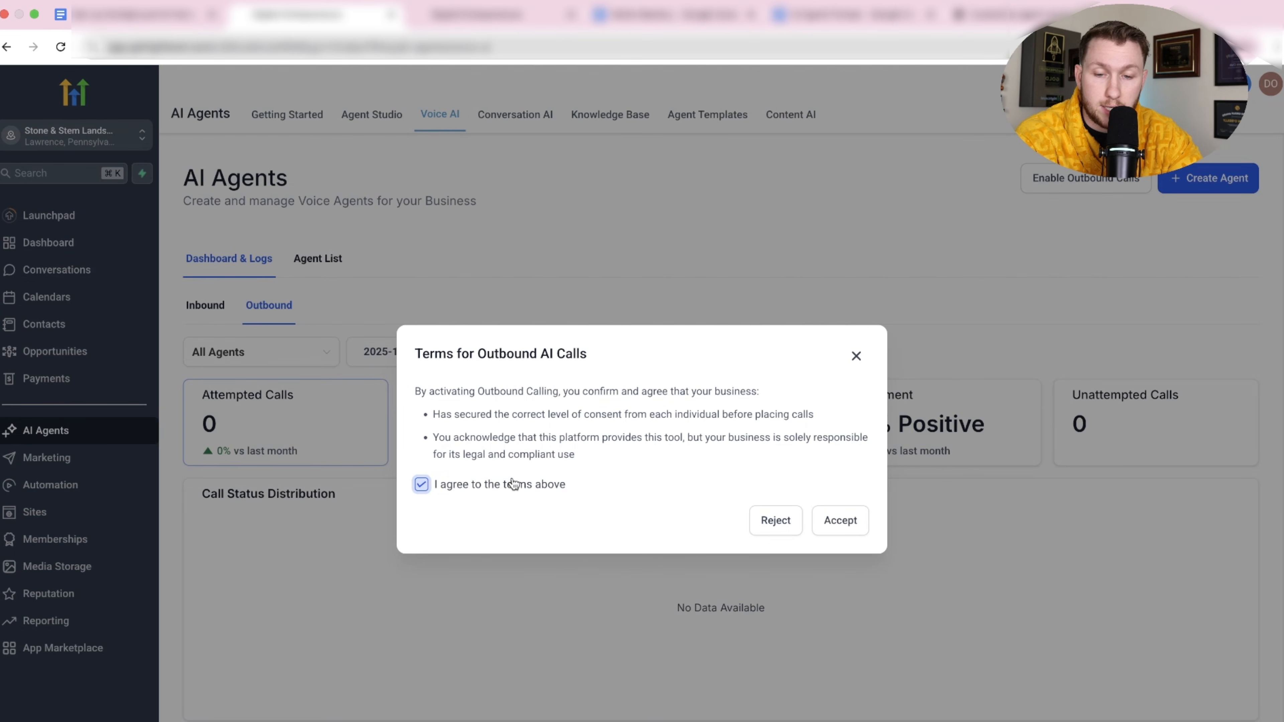
click(843, 521)
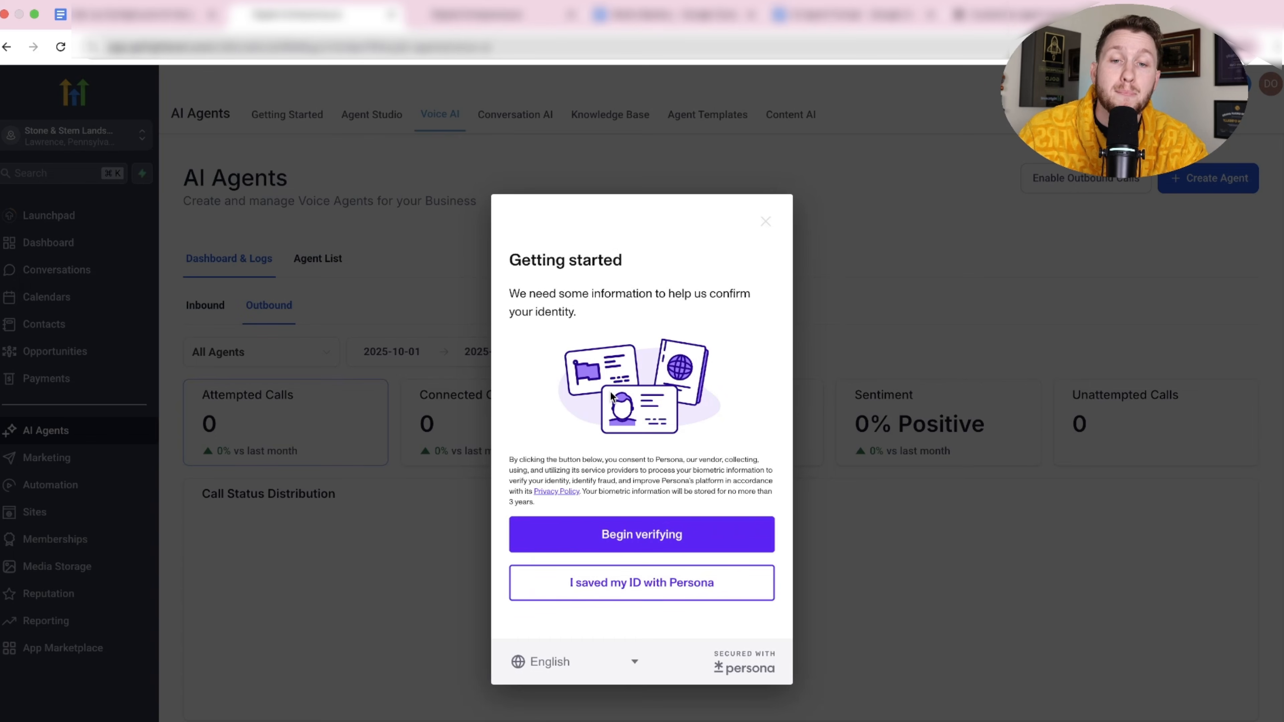
click(647, 535)
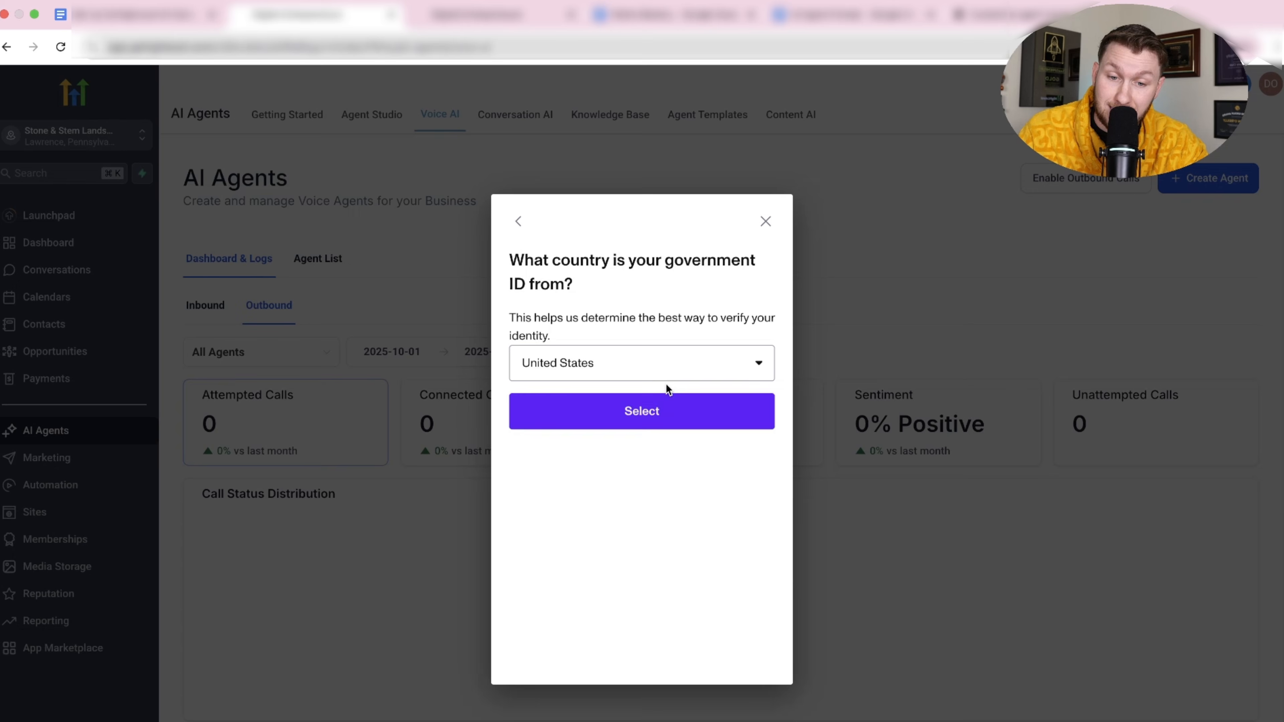
click(661, 420)
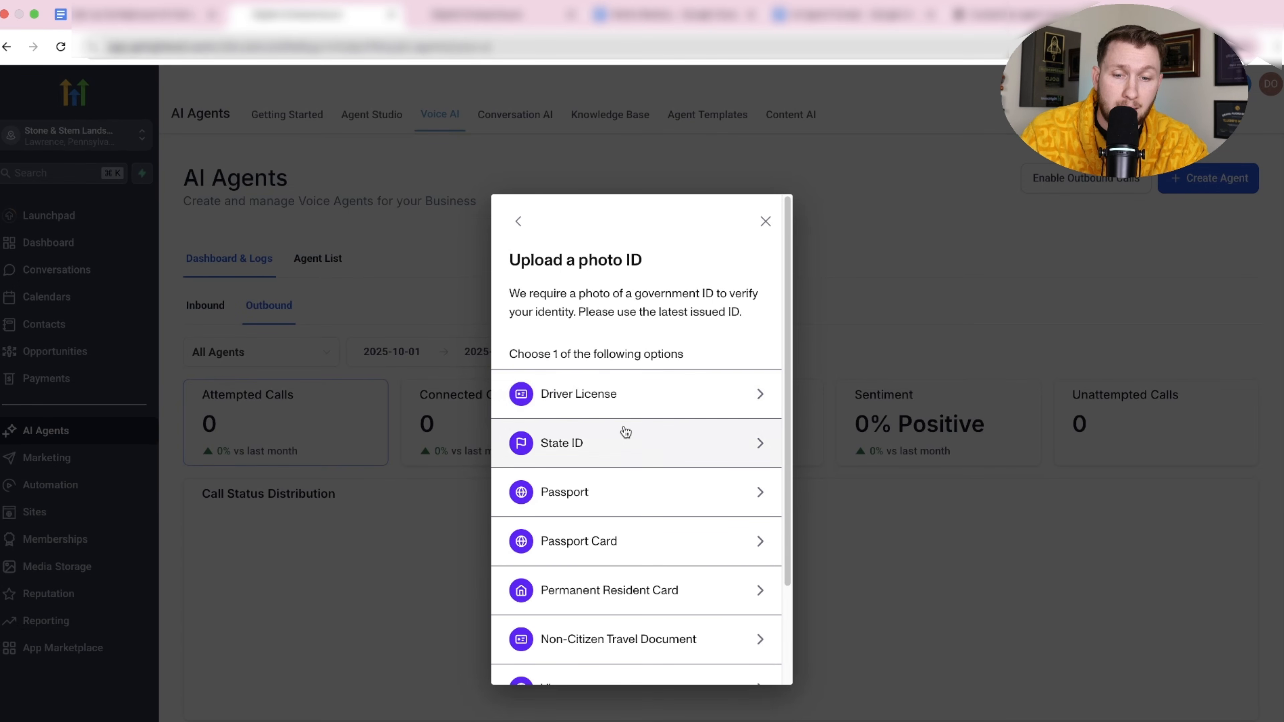
Review the Upload a photo ID step, then close and cancel the verification.
scroll(649, 506, down, 3)
scroll(655, 507, up, 3)
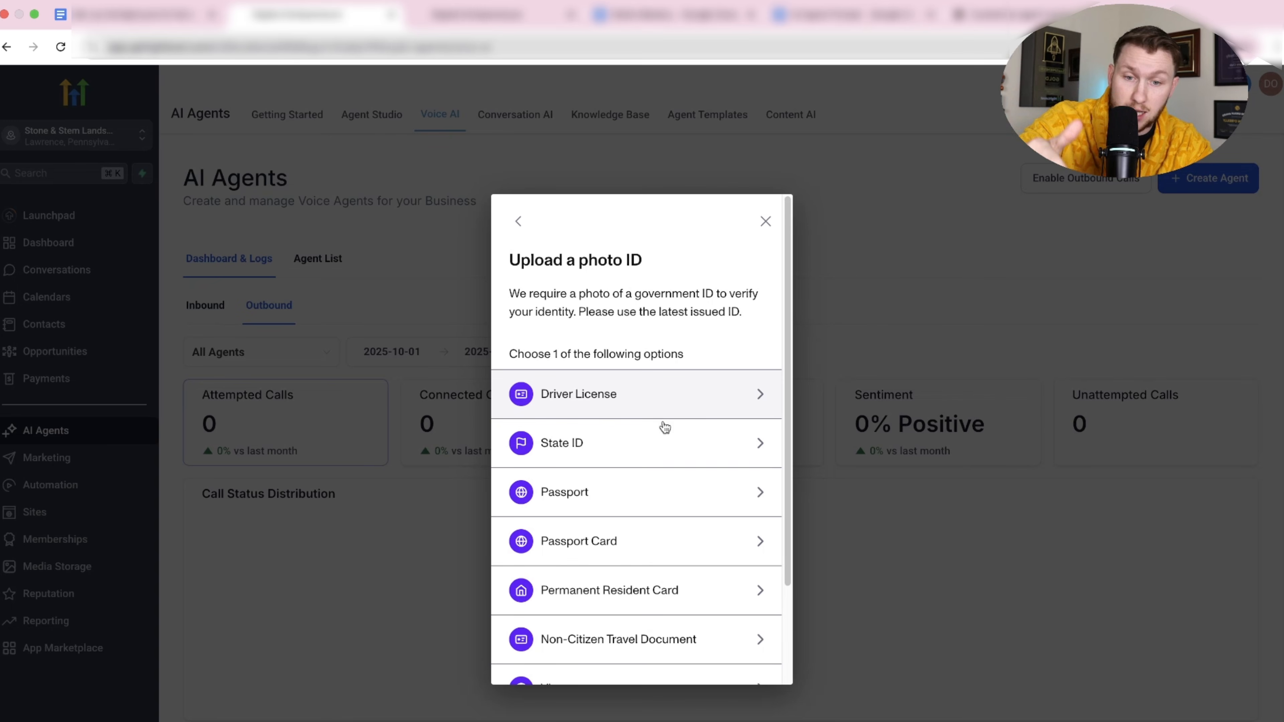
scroll(641, 540, down, 3)
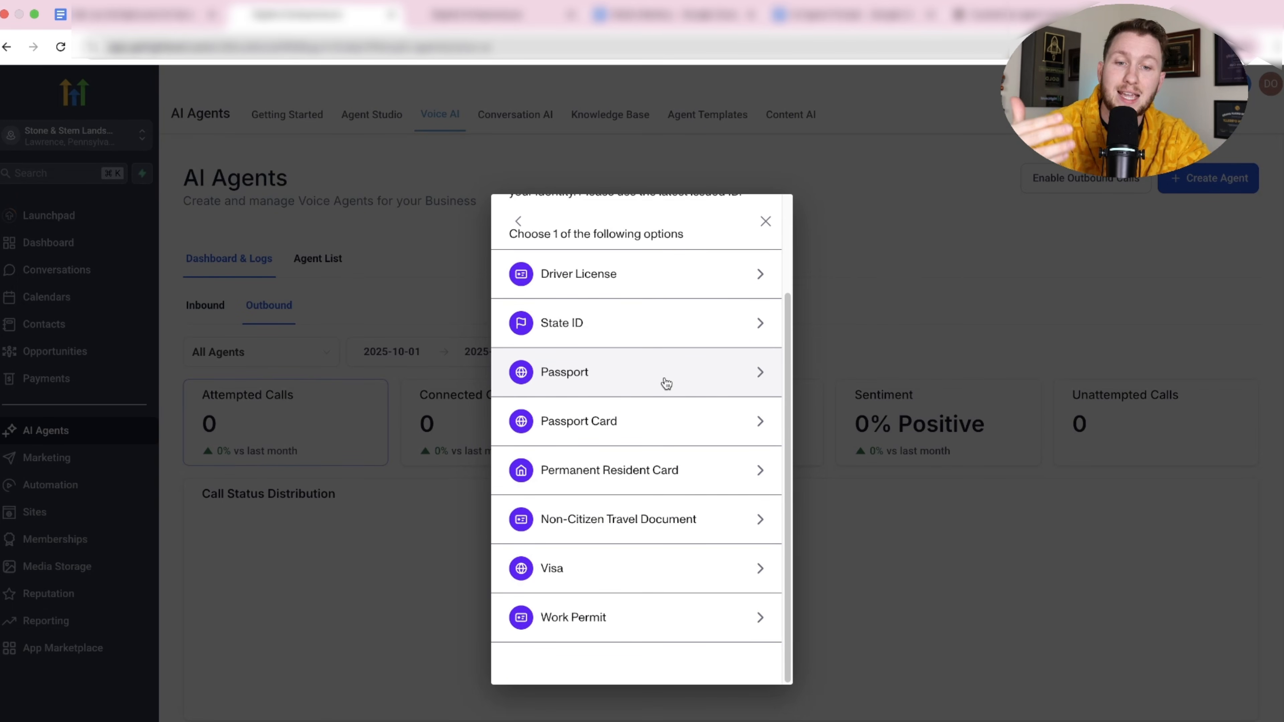
scroll(667, 383, up, 3)
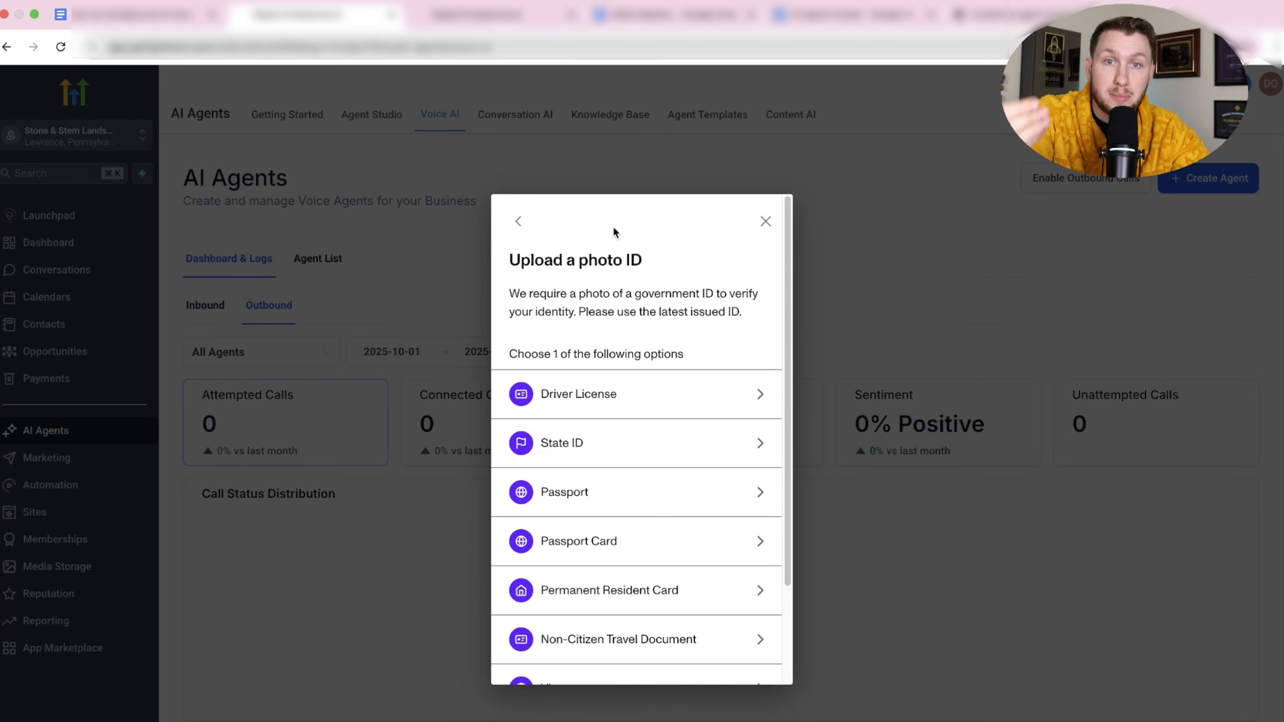
click(766, 221)
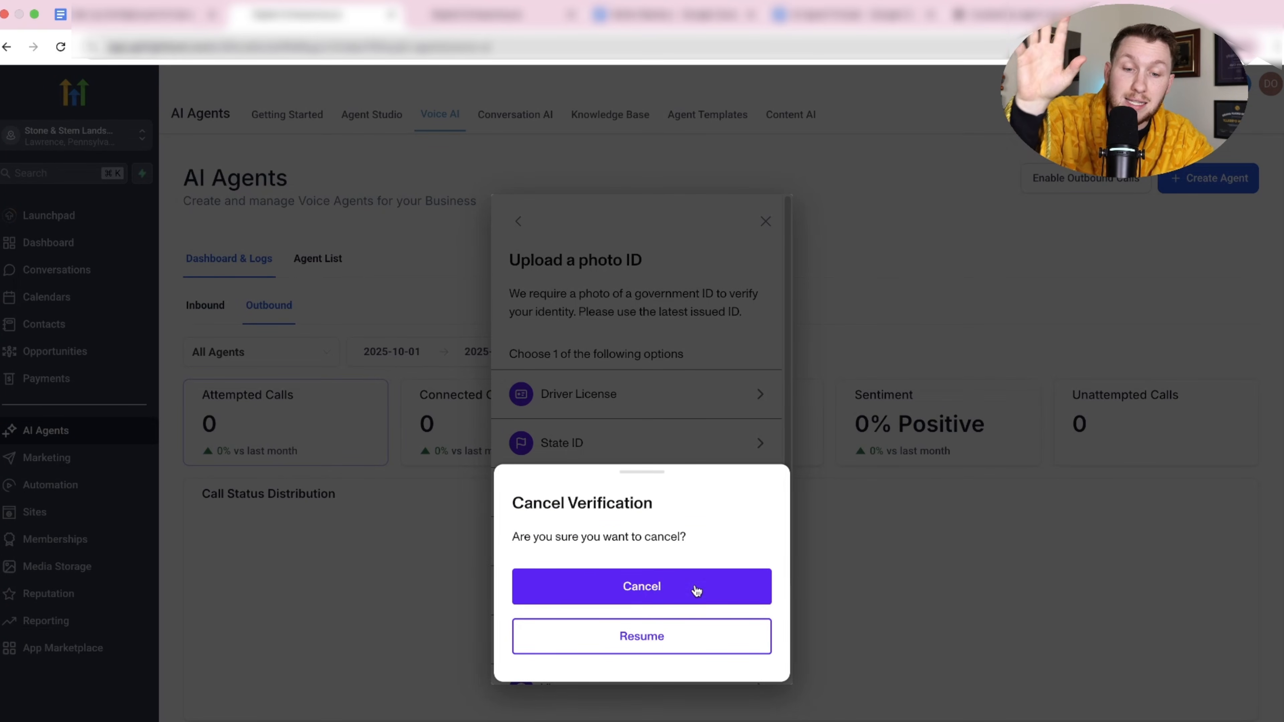
click(696, 589)
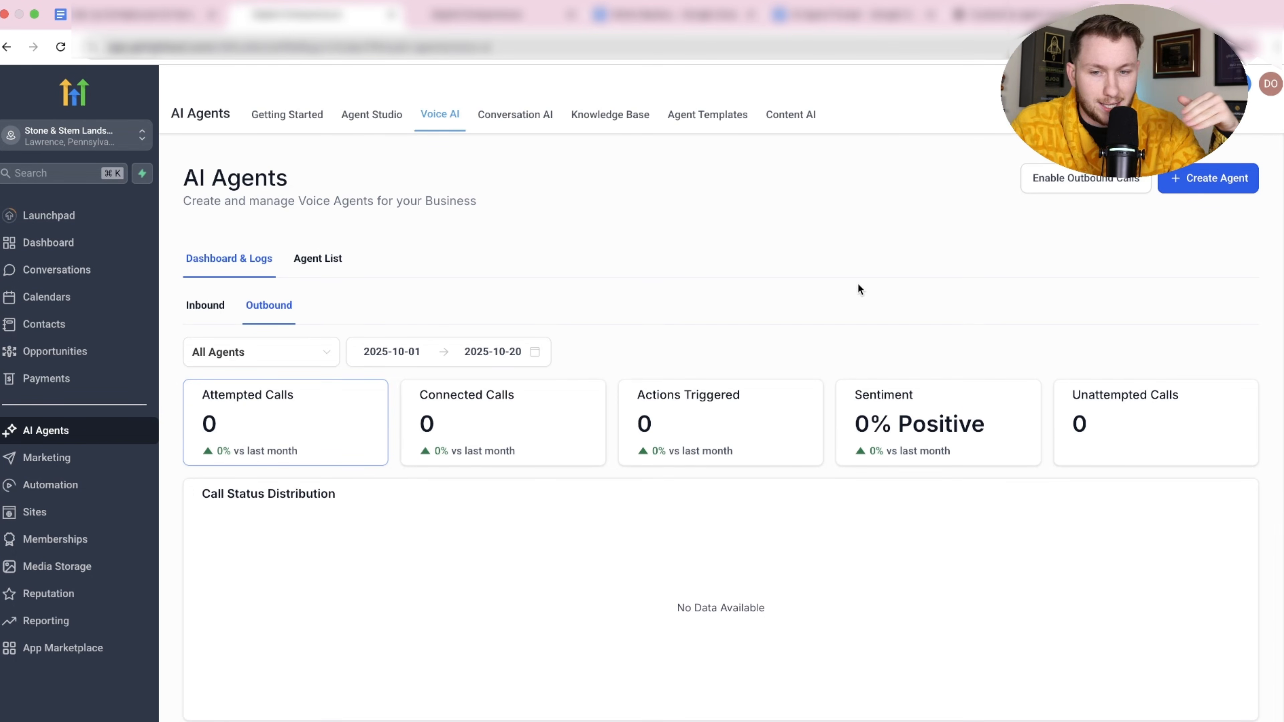
Reopen the outbound requirements and run a consent check, flagging three forms without disclaimer text.
click(1108, 177)
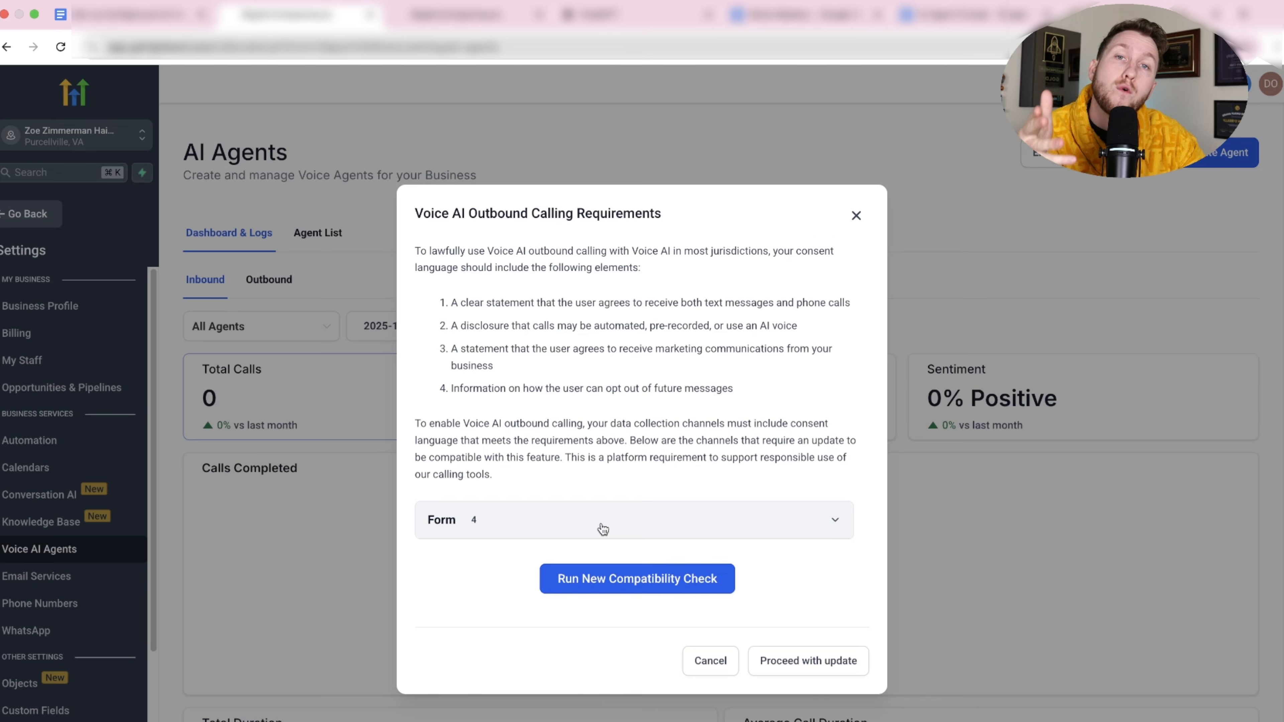
click(602, 526)
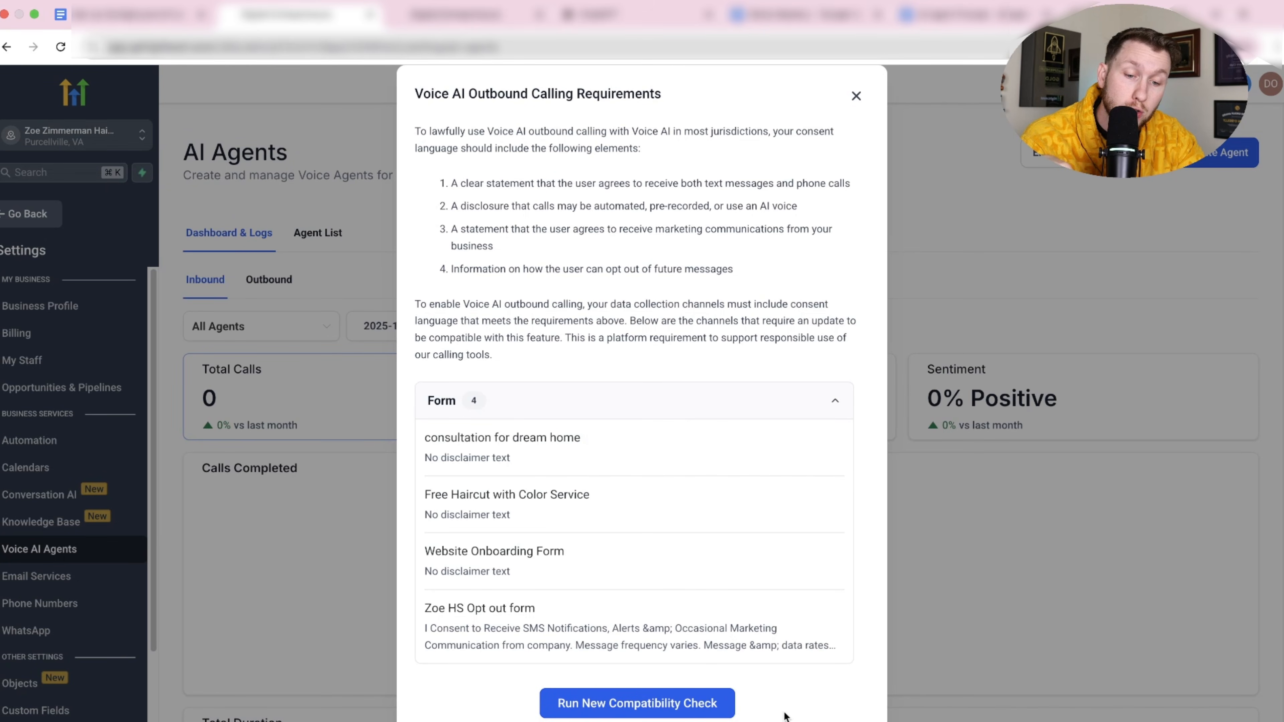
click(637, 703)
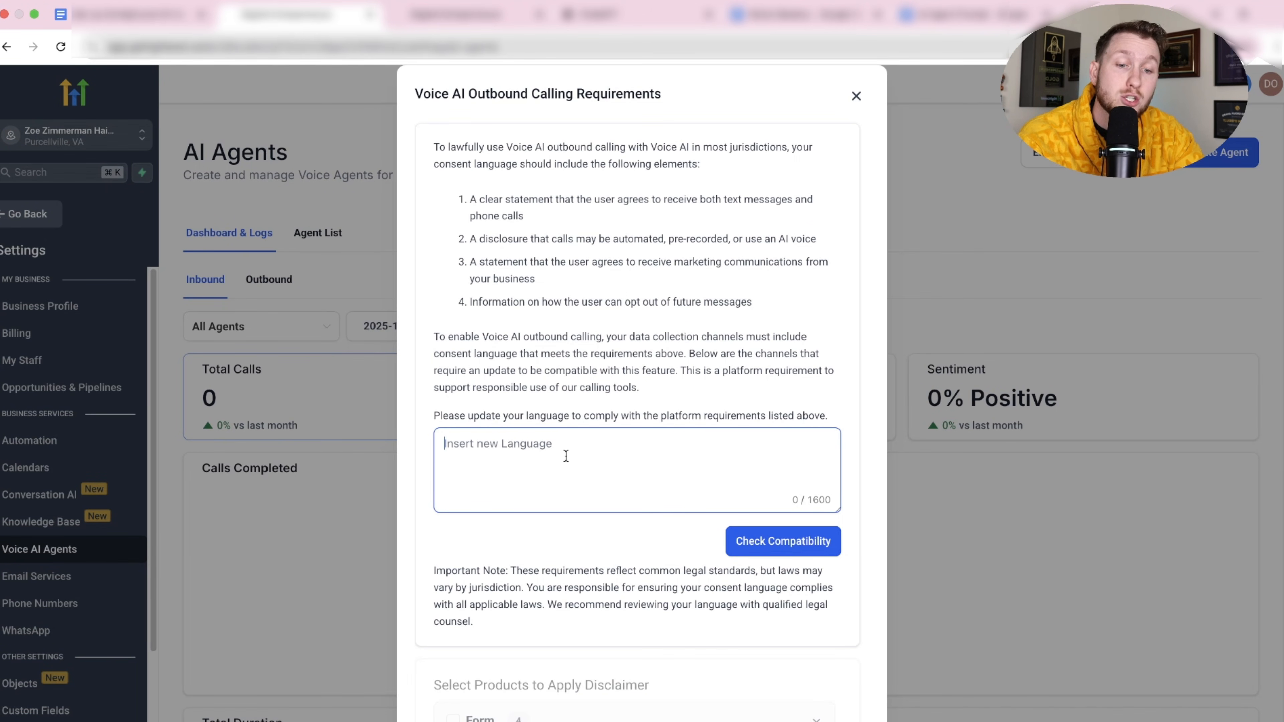
Copy the Voice AI outbound calling requirements text for use in ChatGPT.
drag(452, 204, 679, 392)
right_click(592, 354)
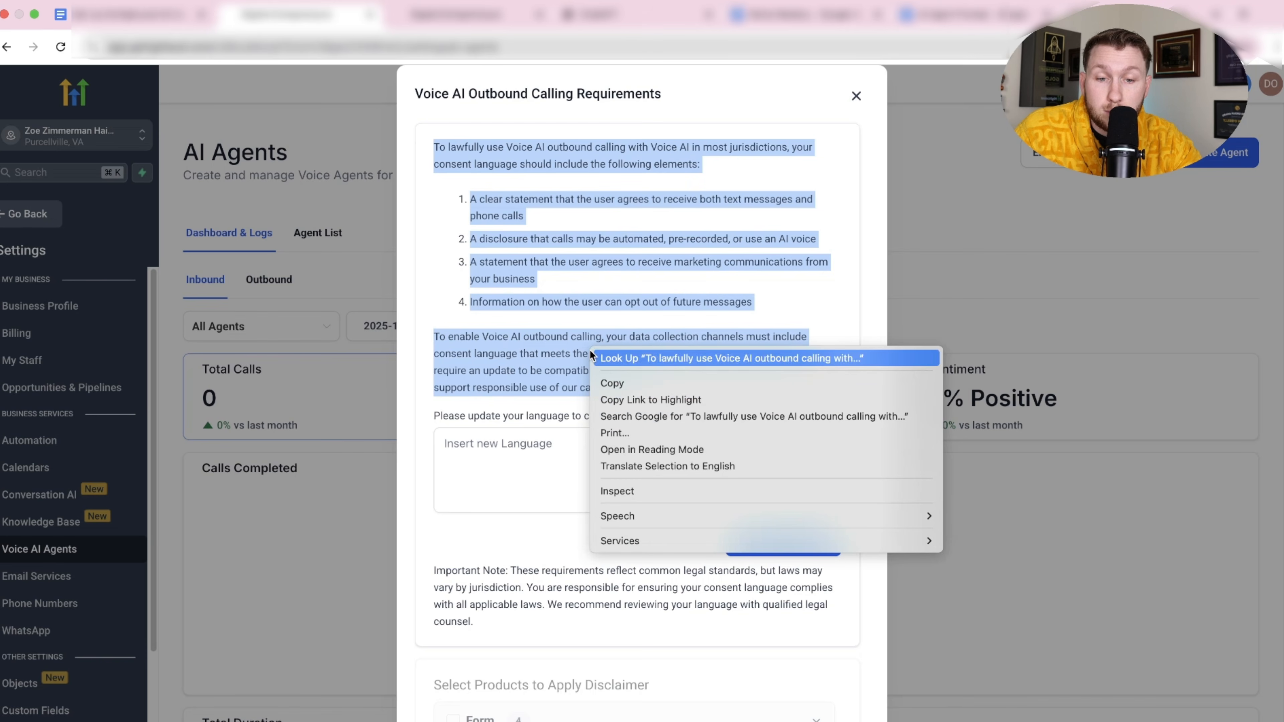
click(611, 383)
click(652, 19)
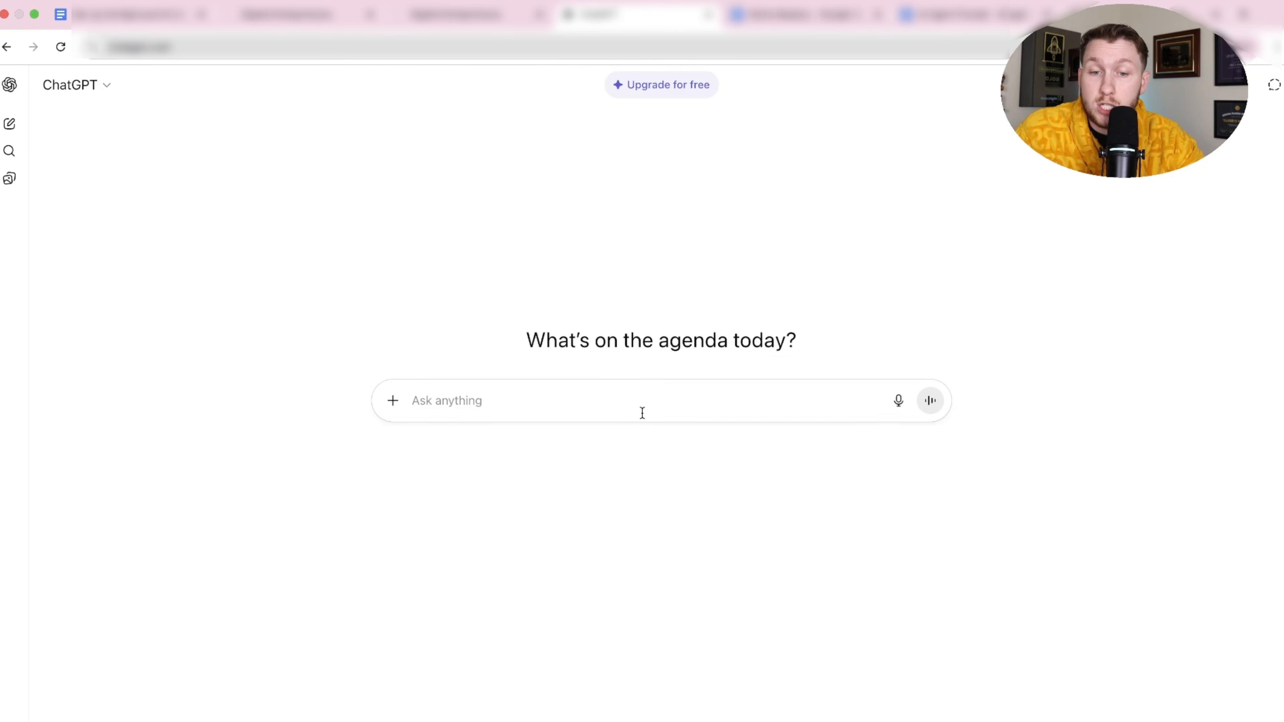
Ask ChatGPT for a consent notice that follows the pasted outbound calling guidelines.
text(i need a tos for my outbound agent on gohighlevel i need like an opt in message follw)
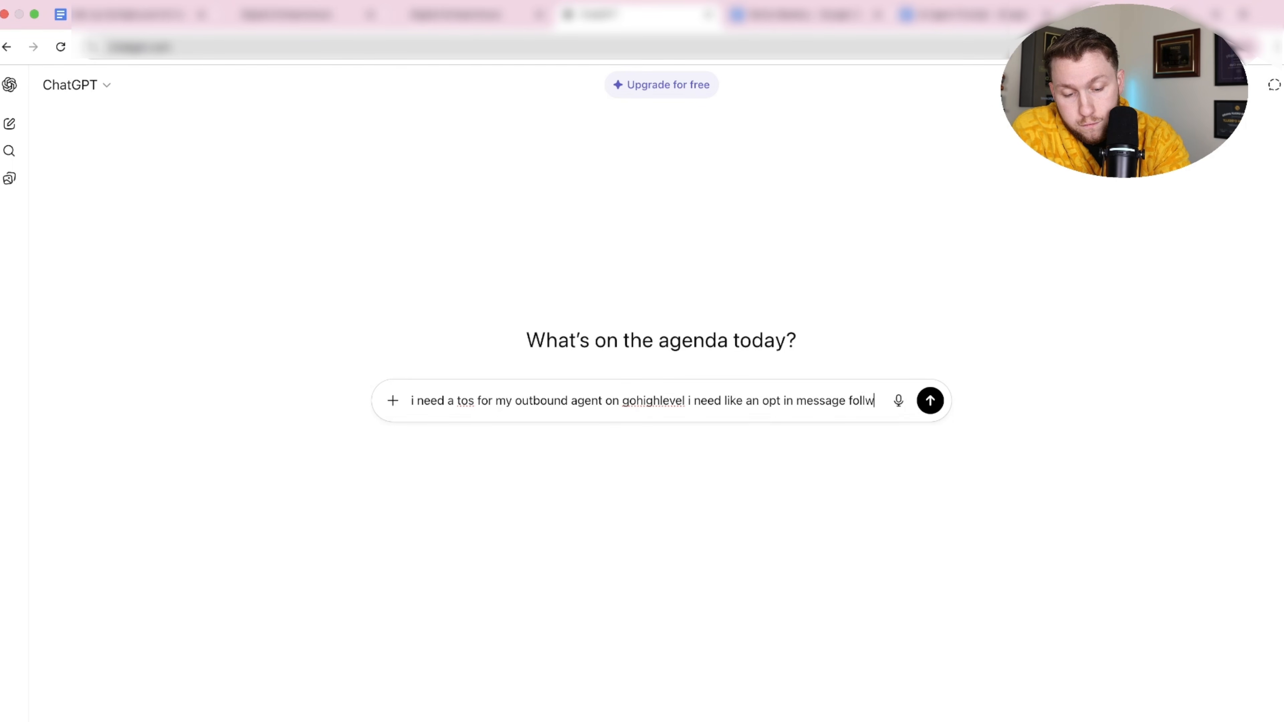
text(oing these guideli)
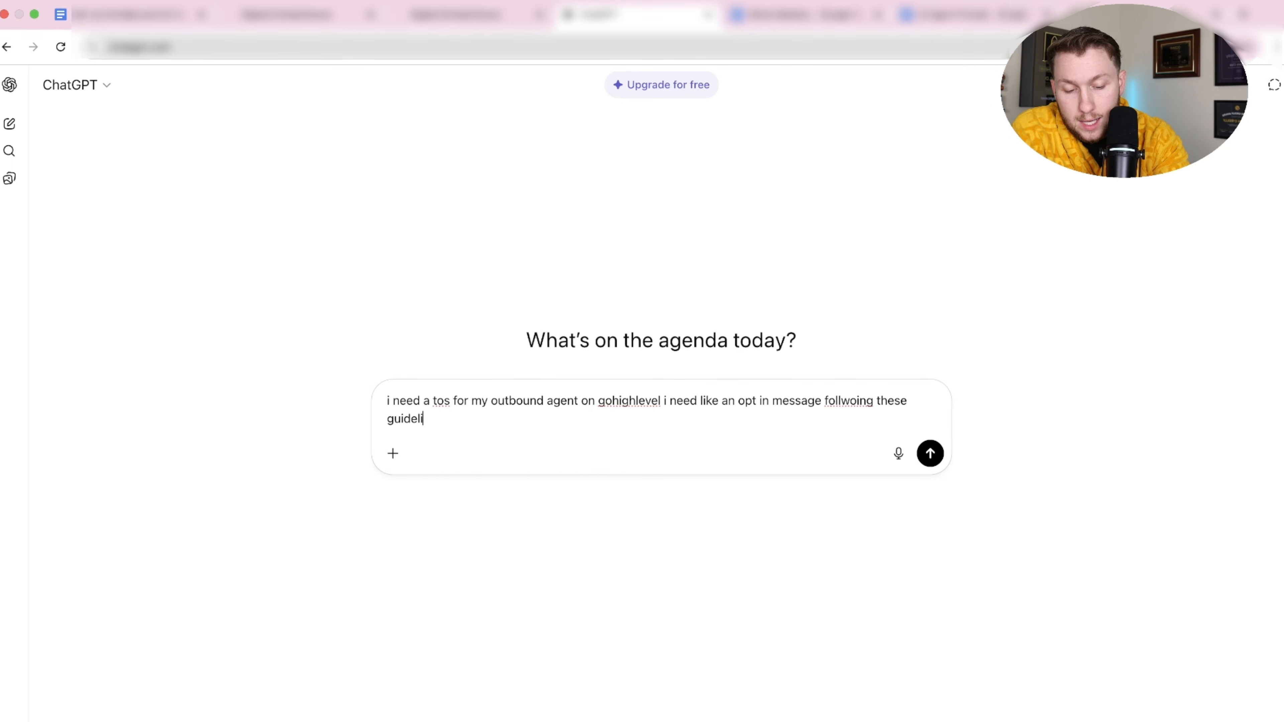
text(nes.)
key(super+v)
key(Return)
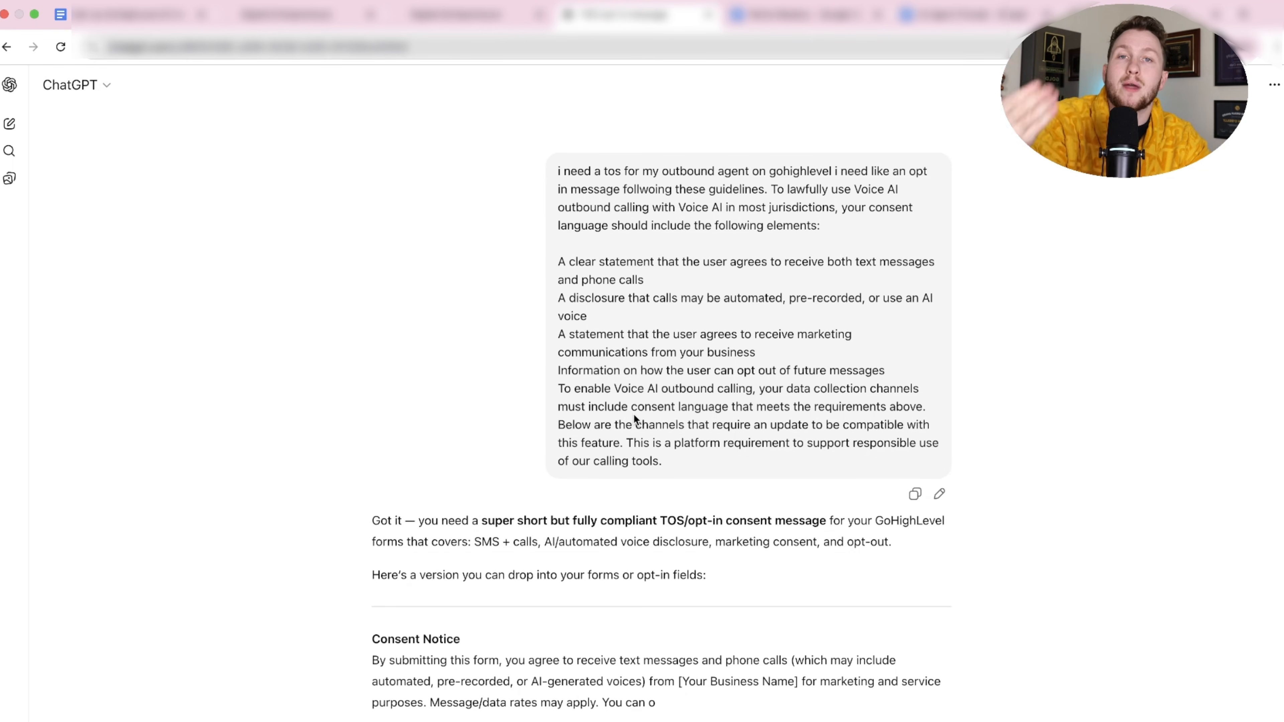
Copy the drafted Consent Notice covering texts, calls, AI voices and STOP opt-out.
scroll(631, 413, down, 3)
scroll(646, 415, down, 1)
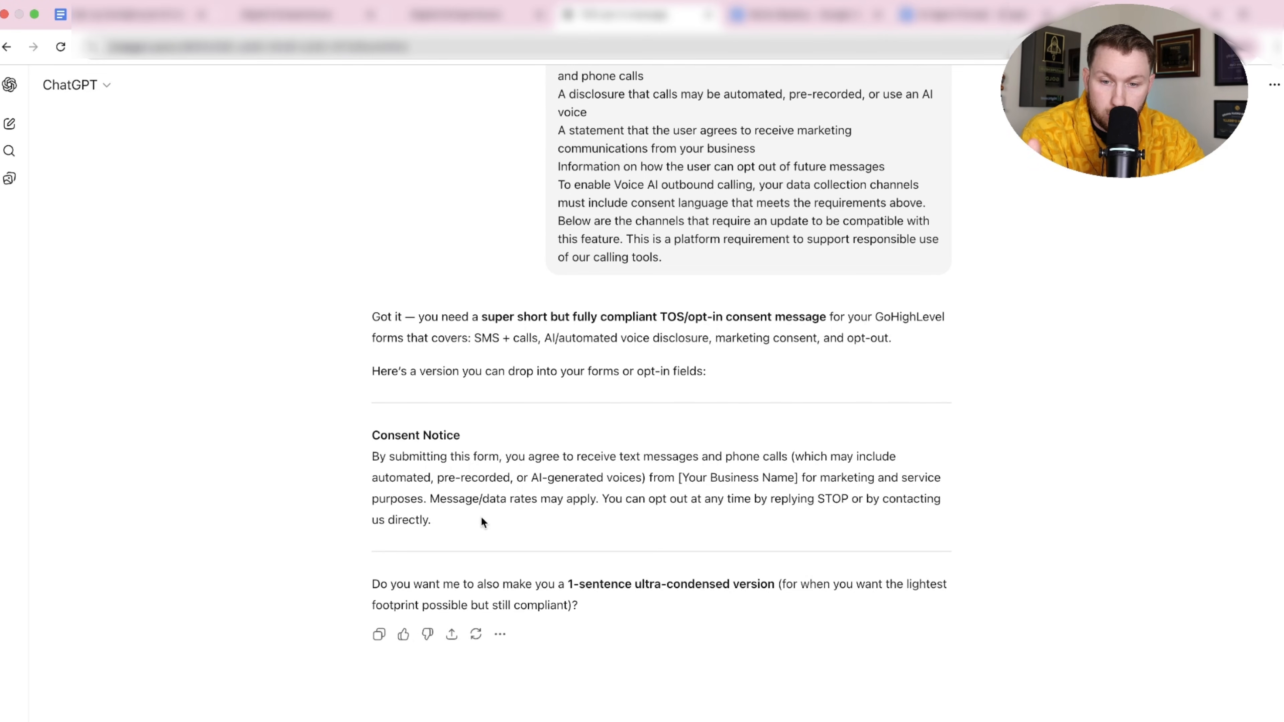
drag(474, 519, 369, 458)
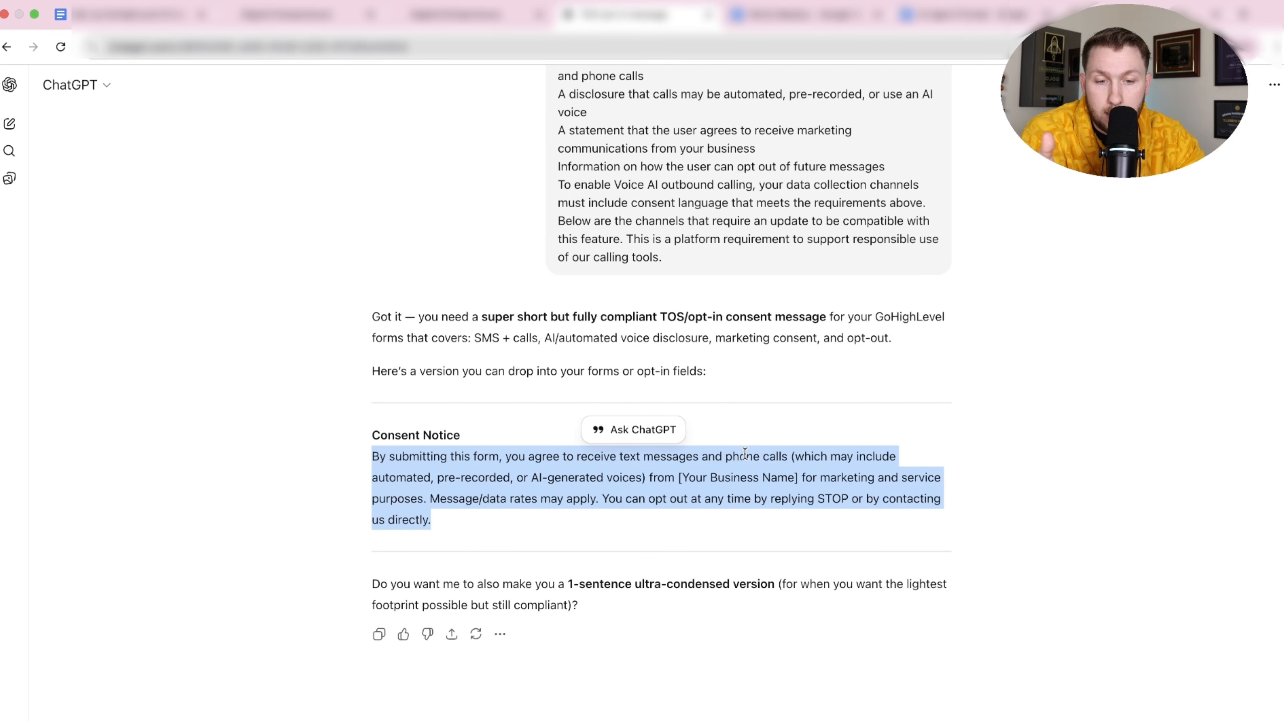
right_click(712, 464)
click(731, 497)
right_click(592, 463)
Paste the Consent Notice into HighLevel's consent language box and check its compatibility.
click(619, 498)
click(286, 14)
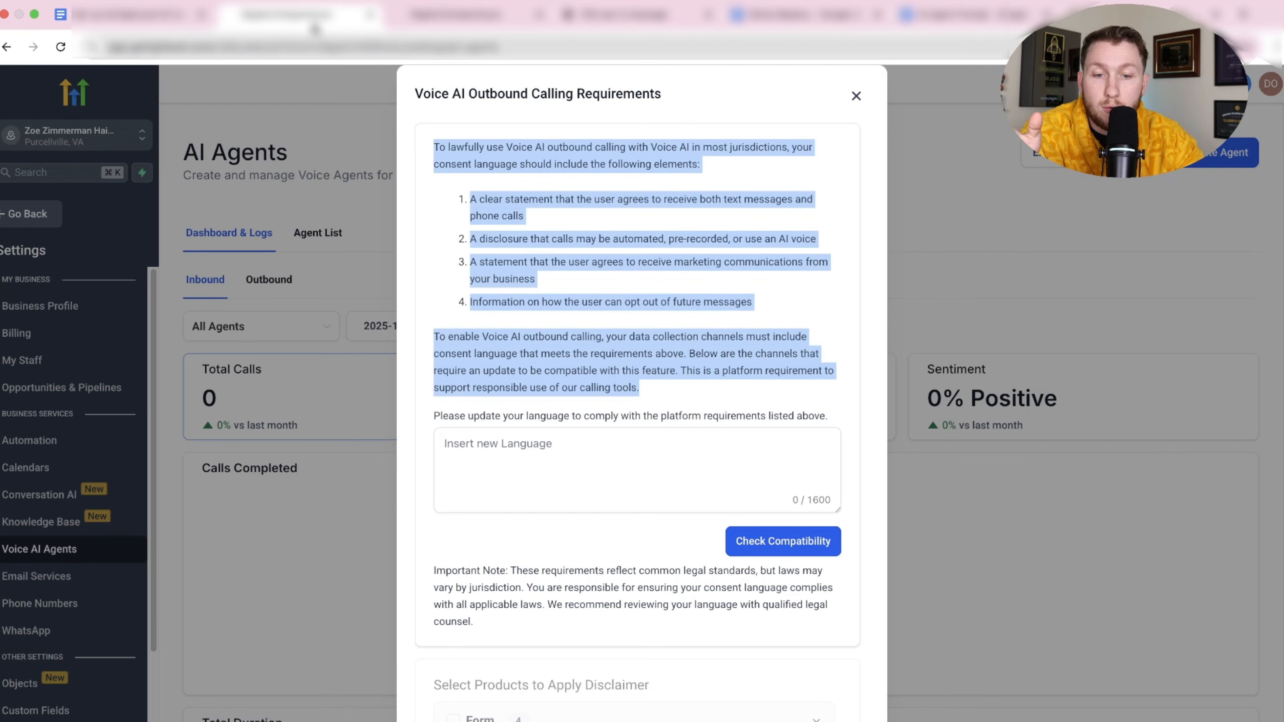
click(556, 443)
right_click(556, 440)
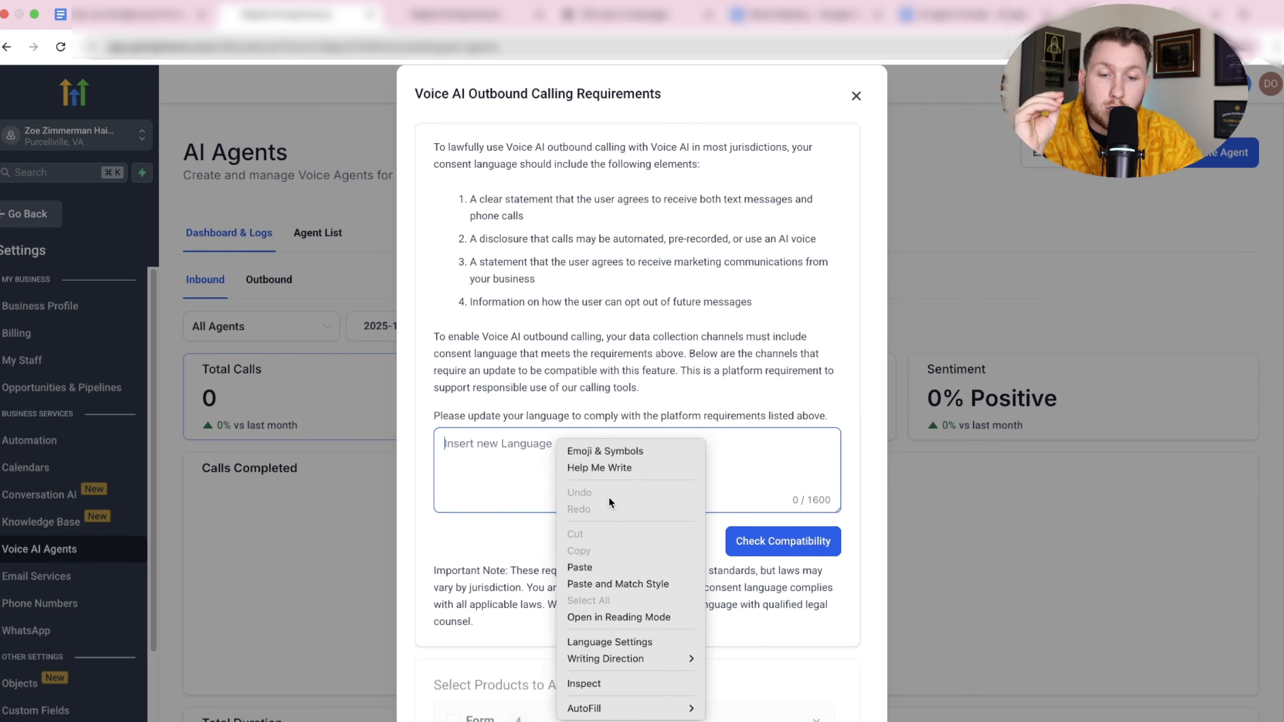
click(629, 565)
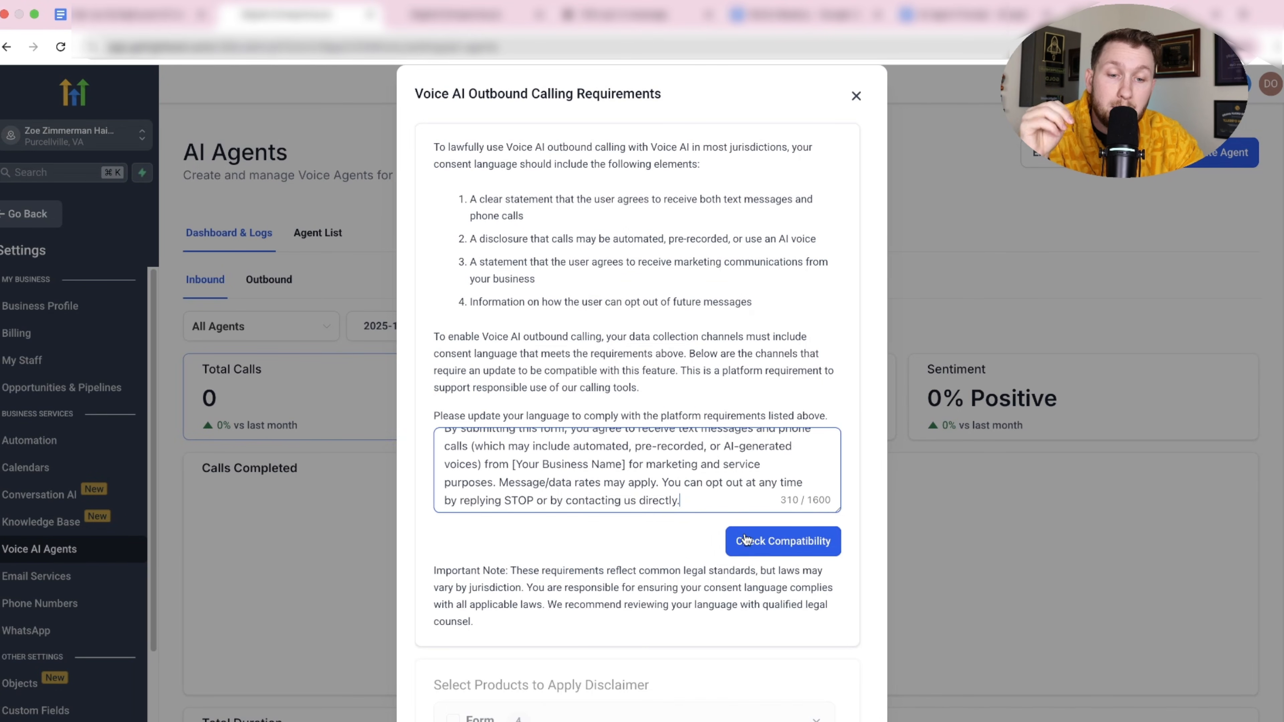
click(735, 551)
Apply the disclaimer to the opt-out form only, excluding the dream home, Free Haircut and Website Onboarding forms.
scroll(858, 322, down, 2)
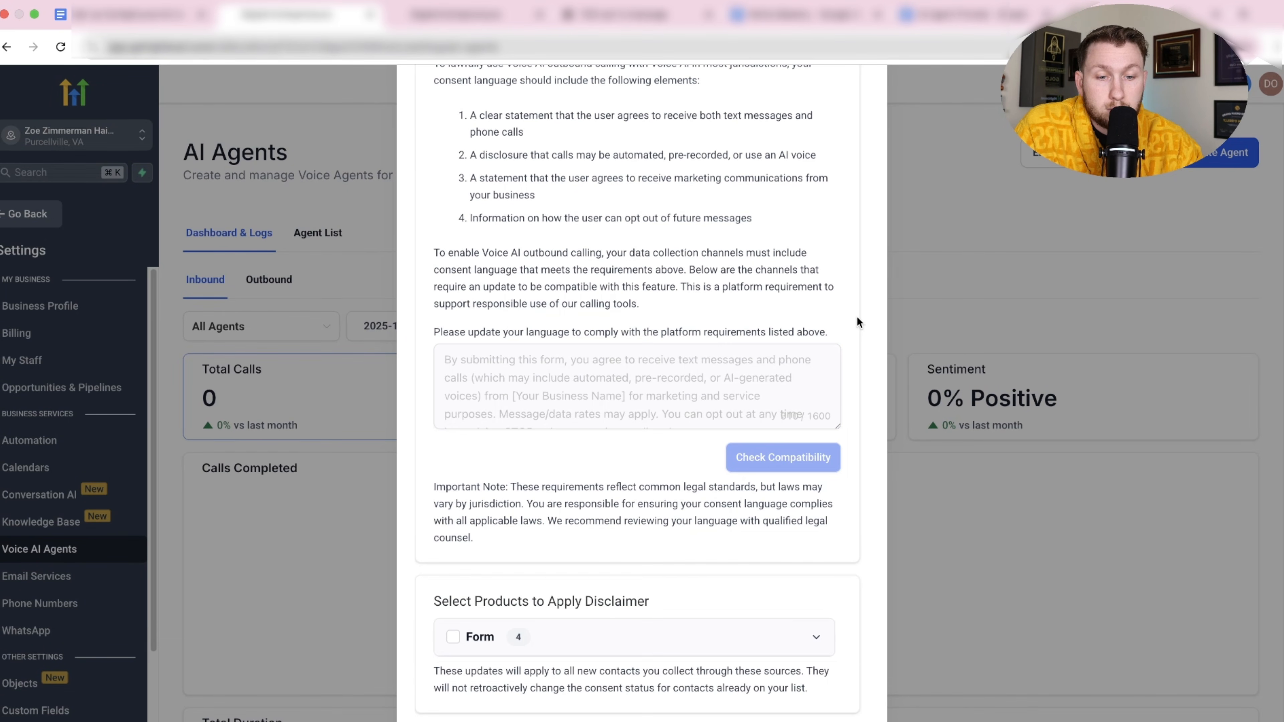
click(468, 638)
click(674, 639)
scroll(674, 639, down, 6)
click(468, 429)
click(468, 486)
click(468, 544)
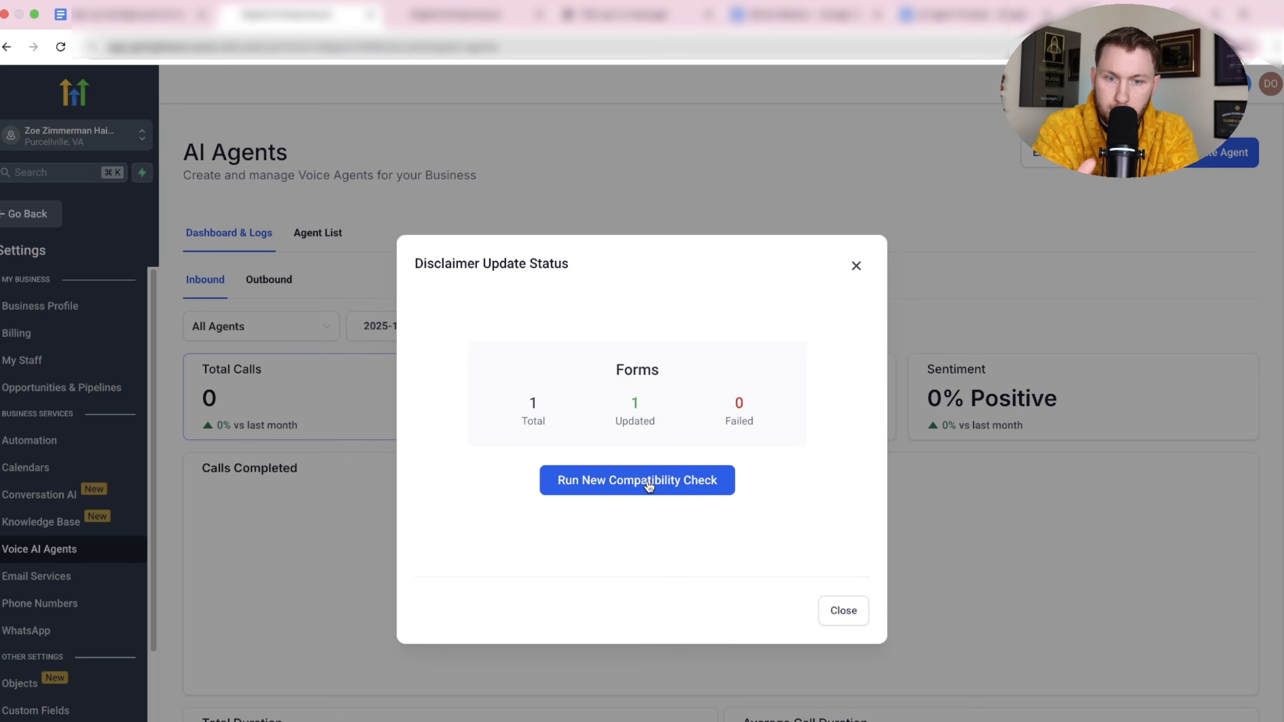
Run the new compatibility check, proceed with the consent update, and close the requirements dialog.
click(691, 482)
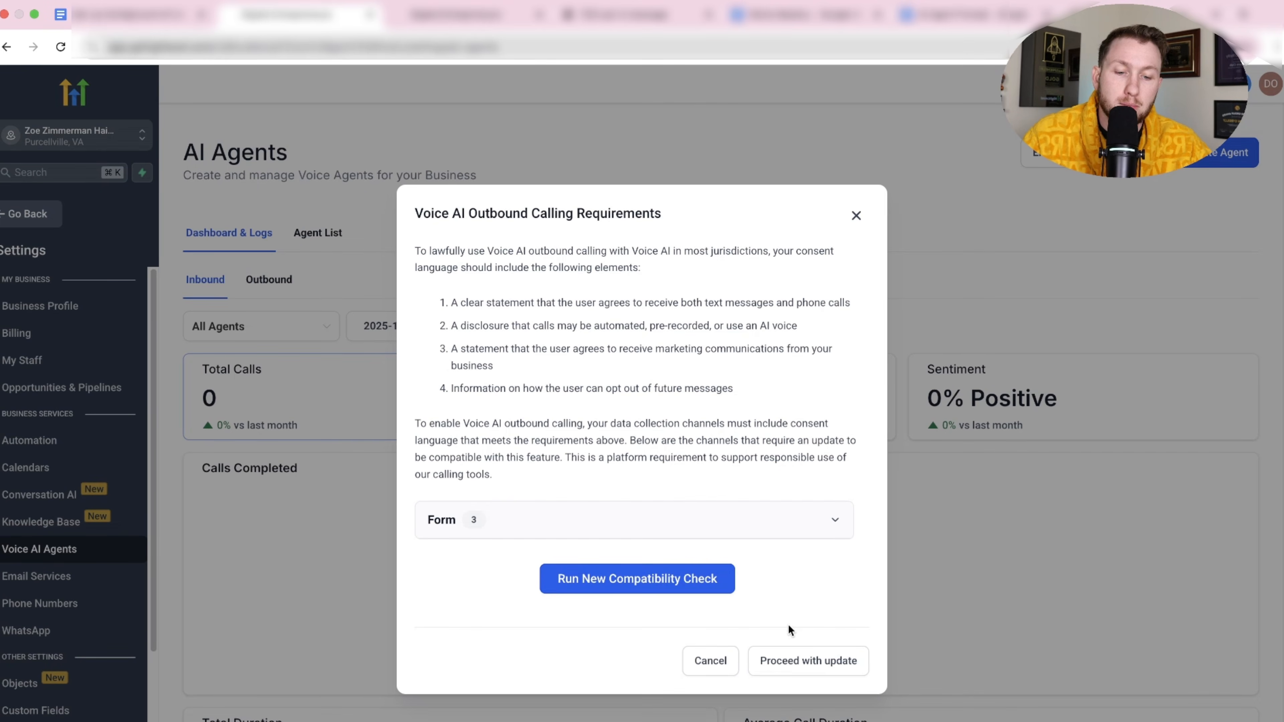
click(800, 666)
click(856, 96)
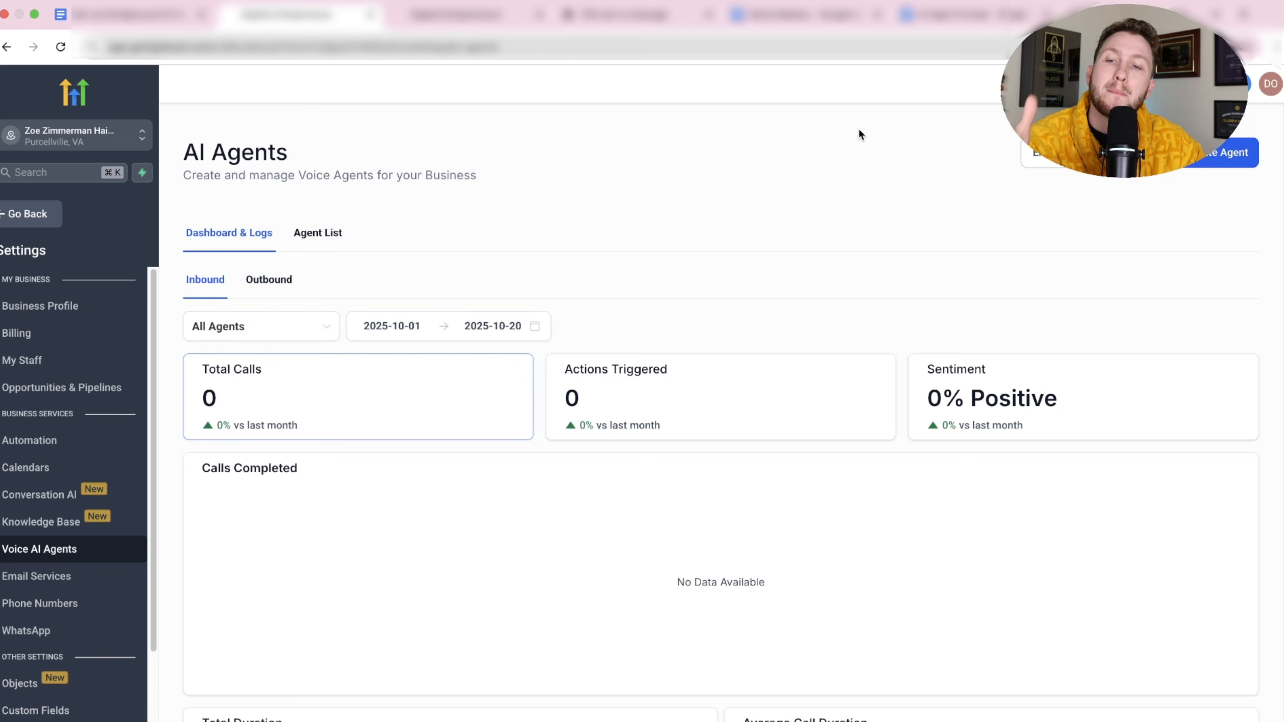
click(27, 216)
Create a new workflow from scratch in Automation.
click(83, 490)
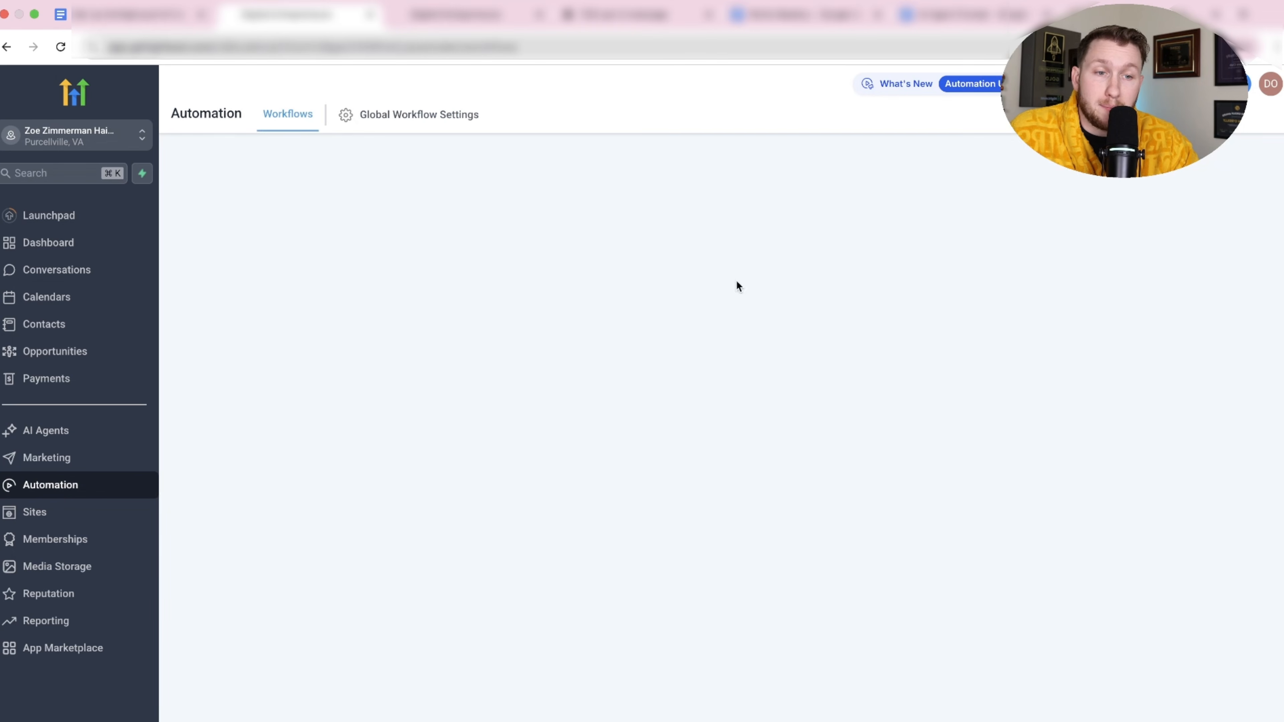
click(1178, 175)
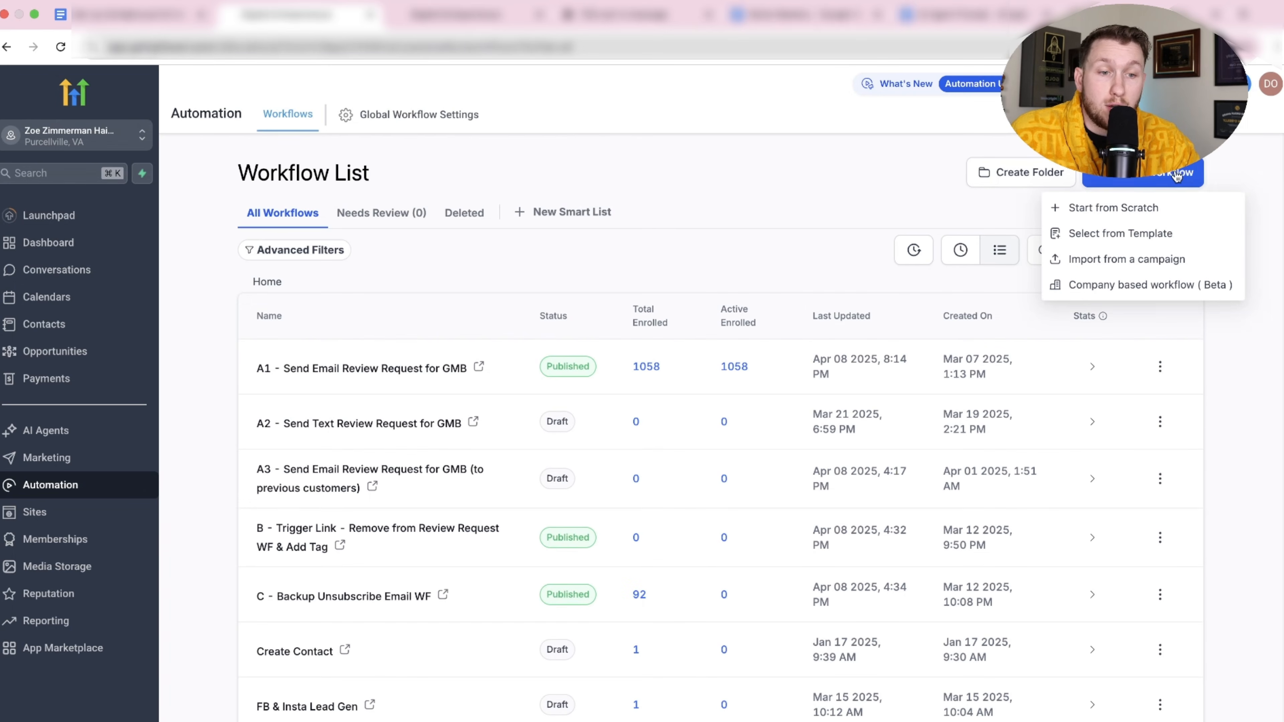
click(1162, 208)
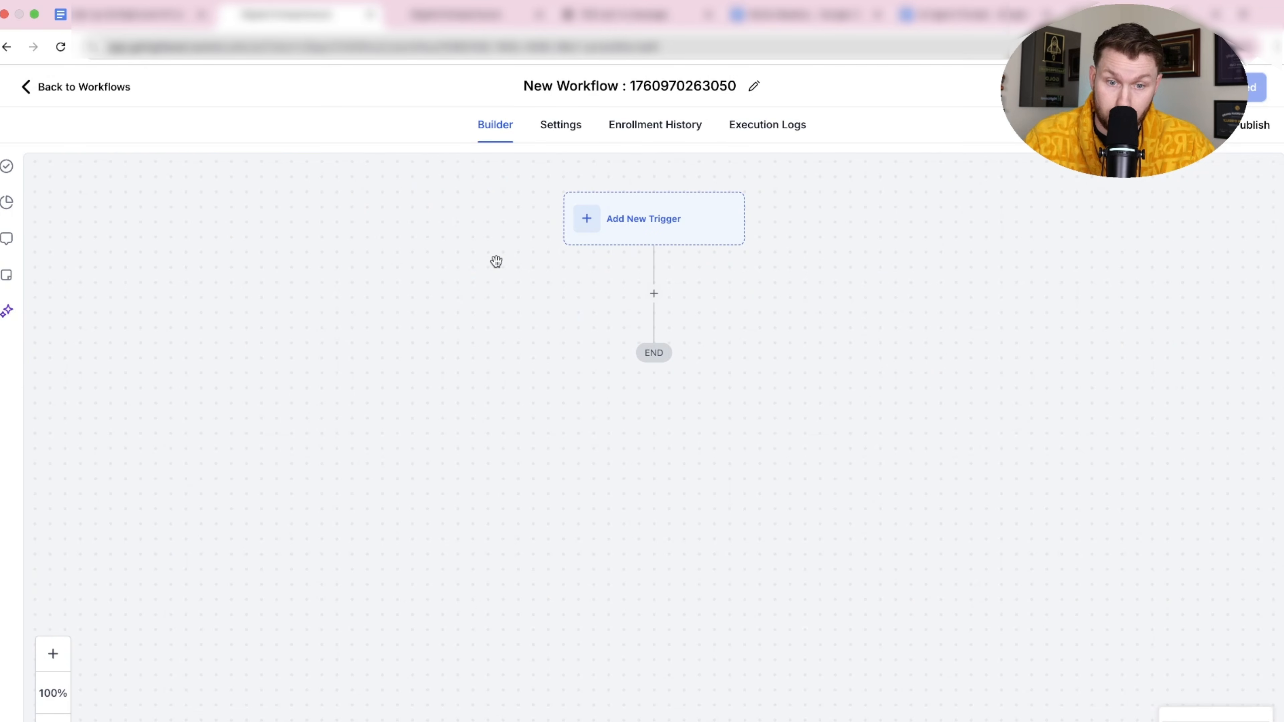
drag(460, 273, 453, 245)
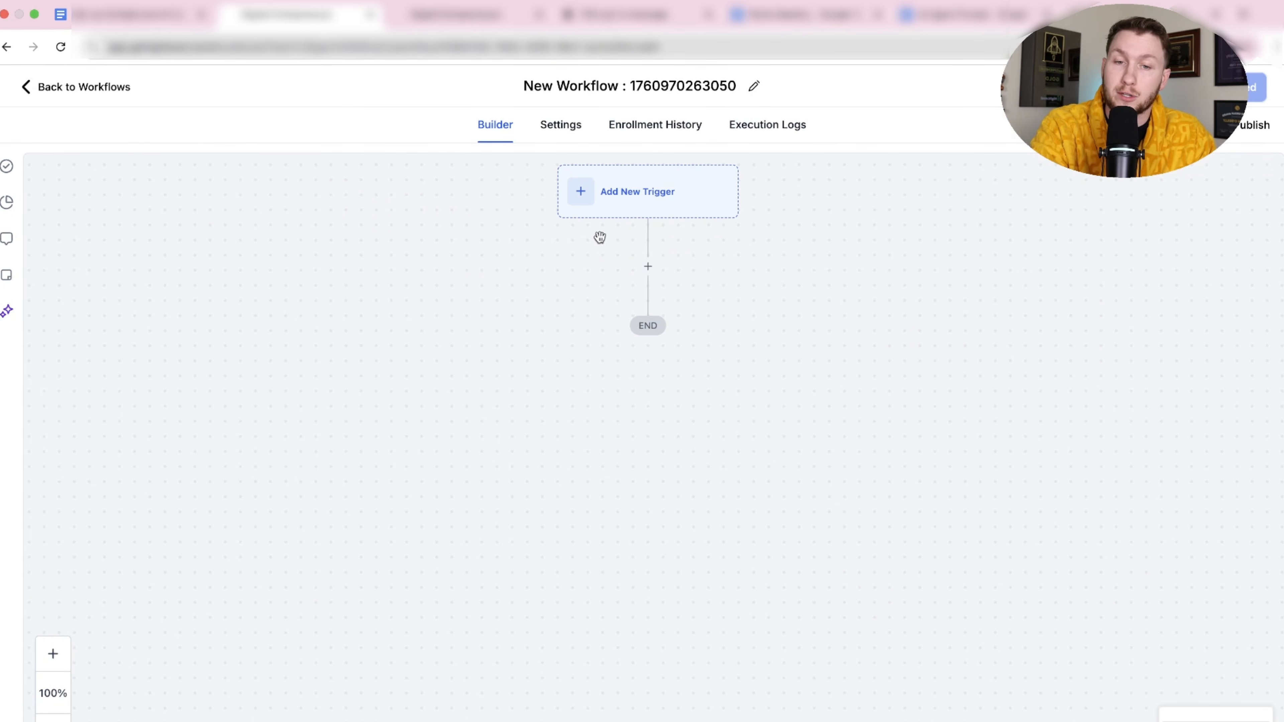
Add a Form Submitted trigger filtered to the opt-out form.
click(686, 219)
text(form)
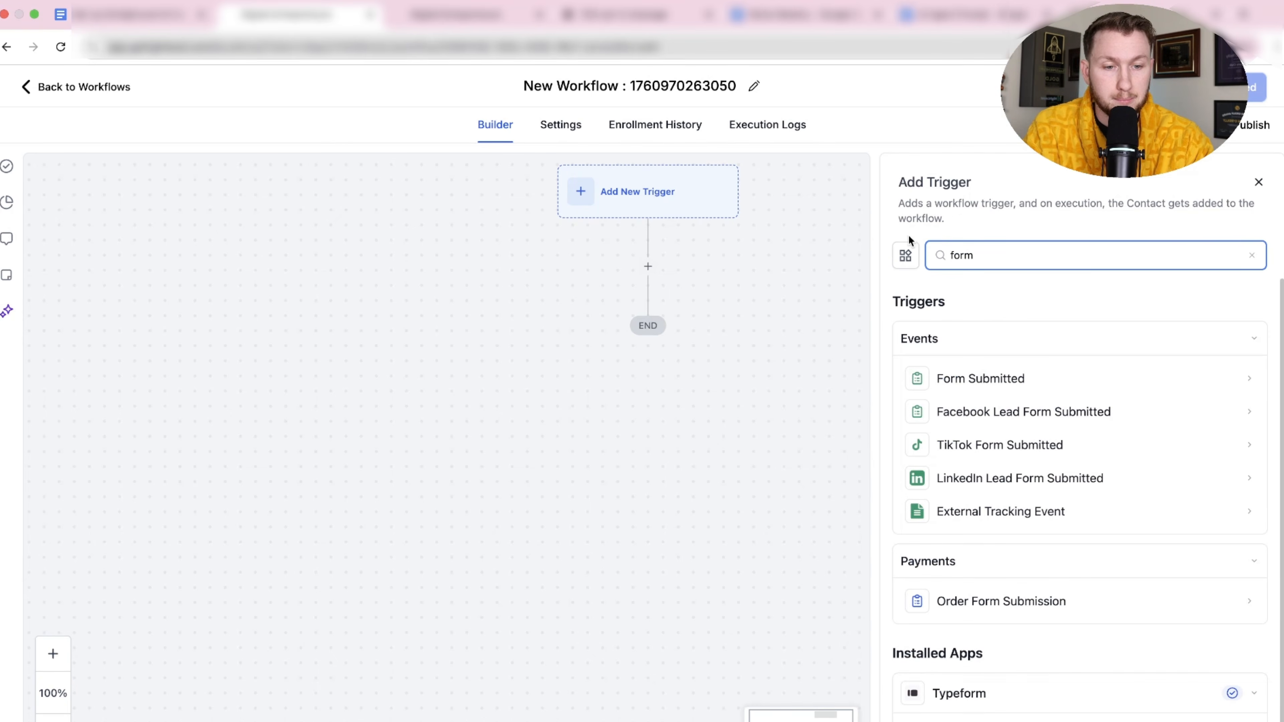
click(1003, 374)
click(659, 395)
click(708, 418)
click(702, 518)
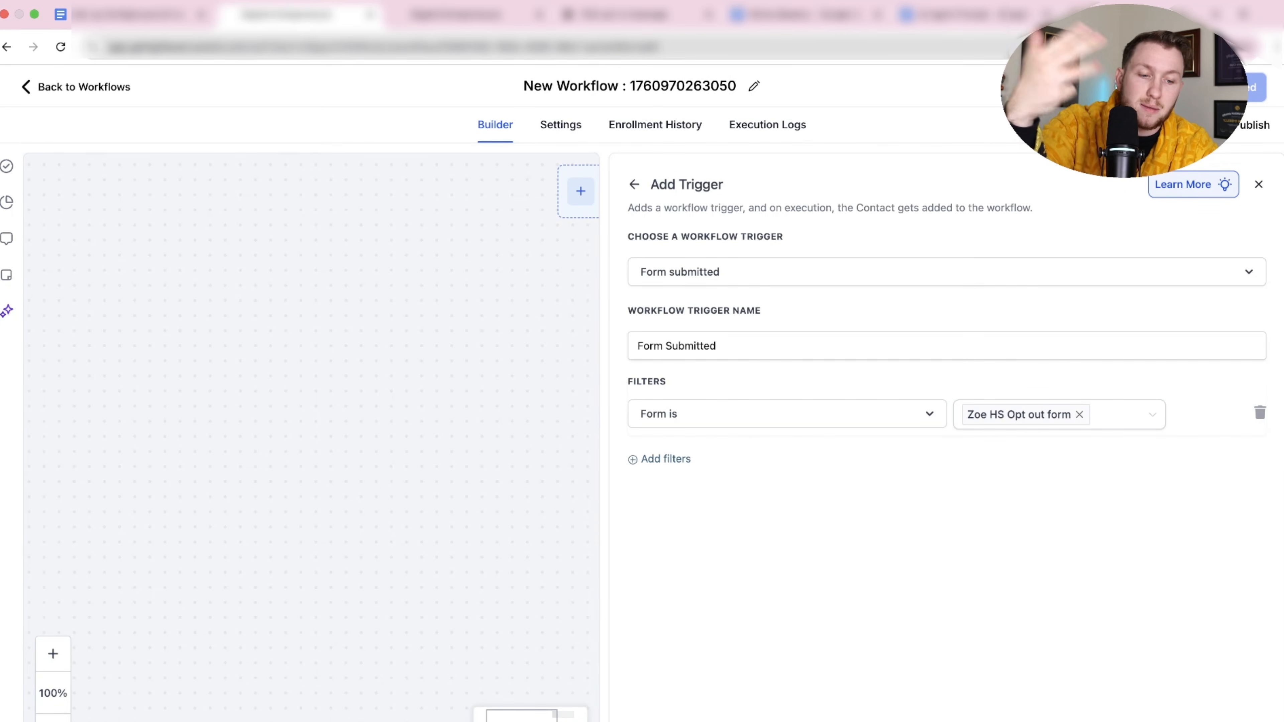
scroll(805, 300, up, 2)
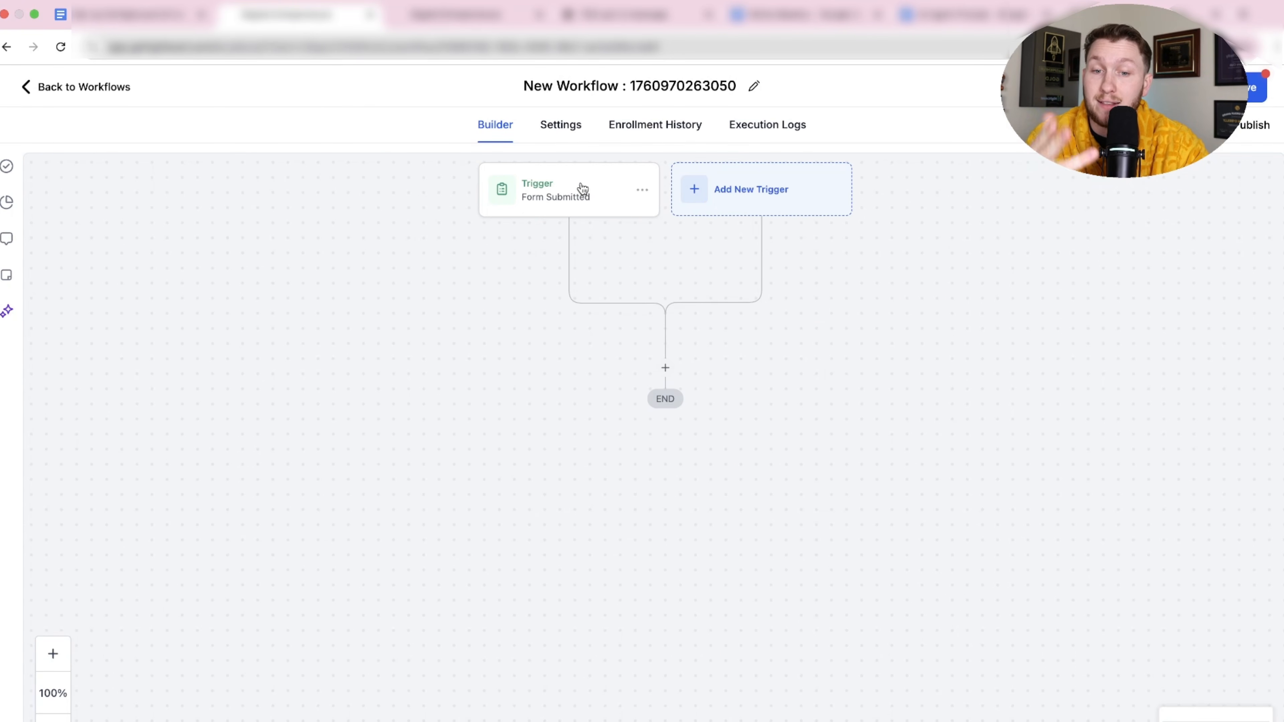
click(665, 368)
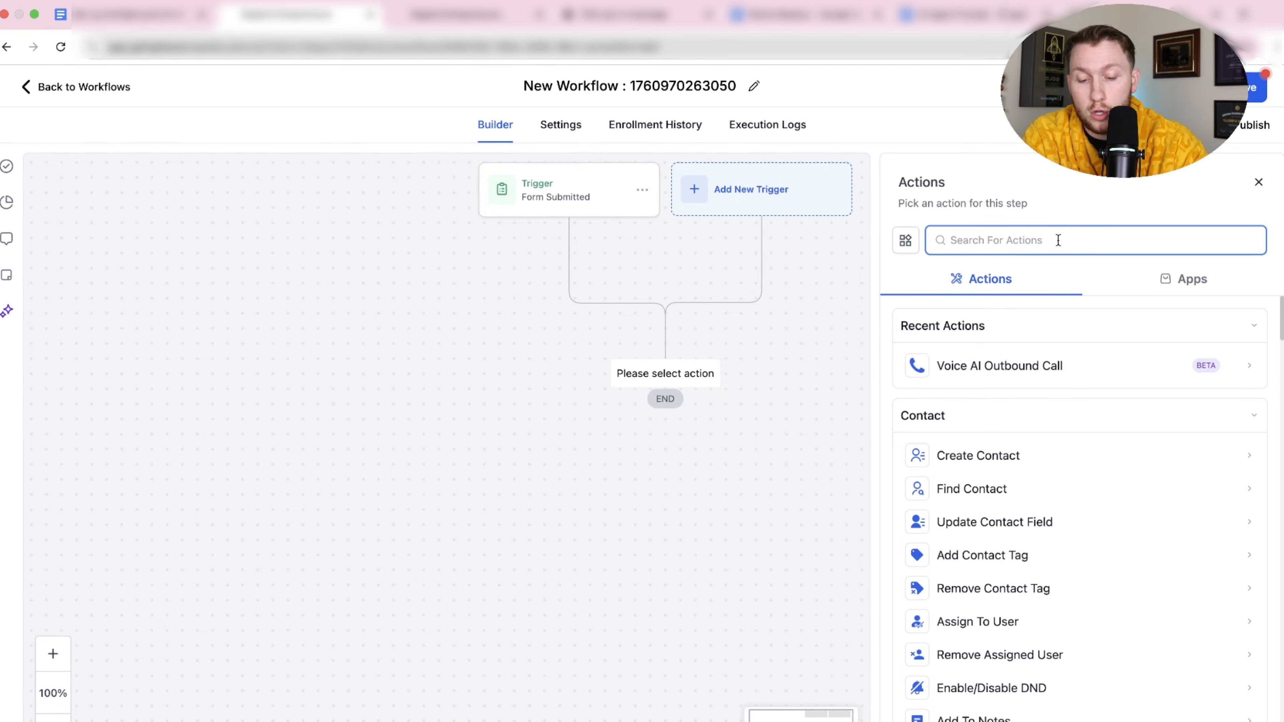
Add and save a Voice AI Outbound Call action with Rebecca calling from the business number.
text(voice)
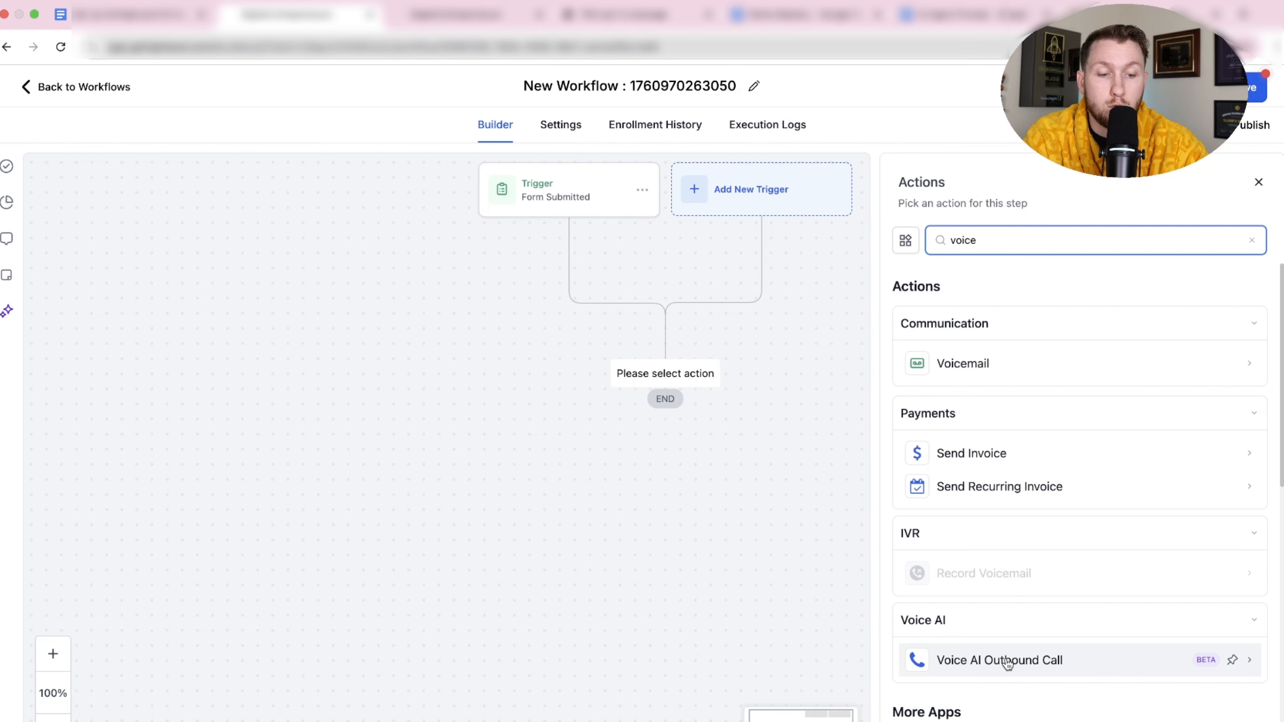
click(1005, 661)
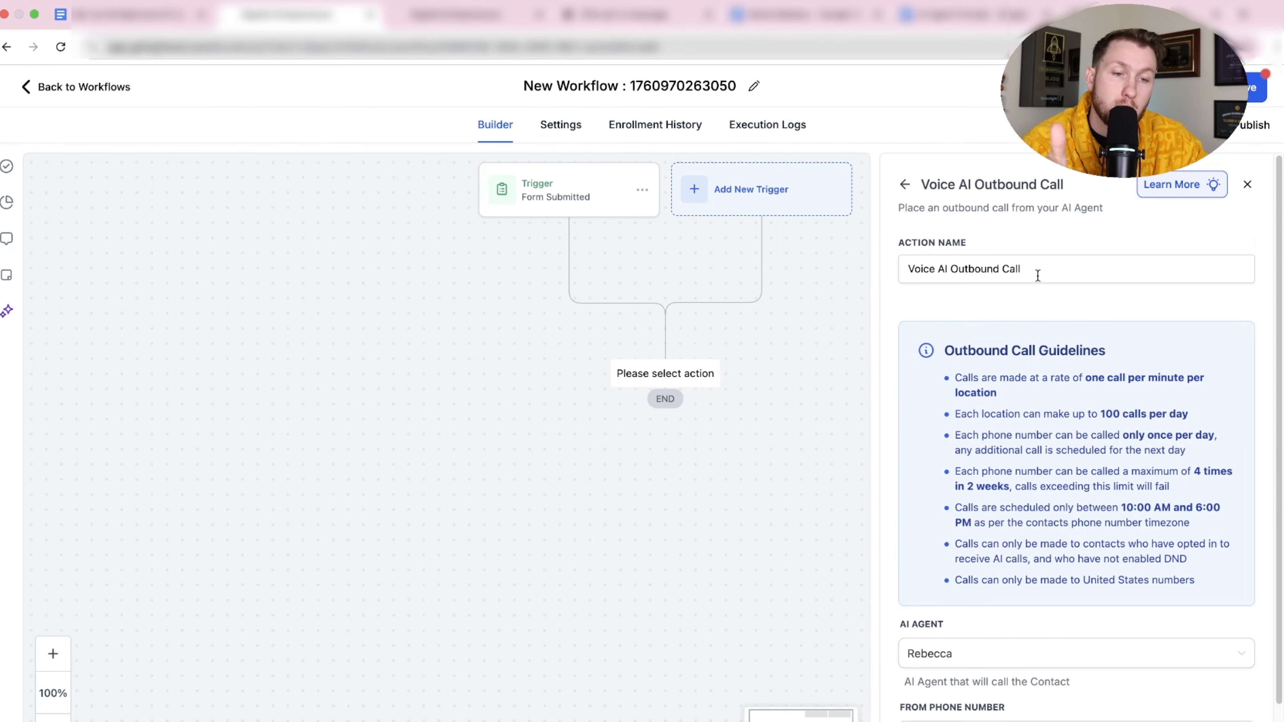
drag(1036, 270, 955, 270)
scroll(1112, 455, down, 2)
drag(1195, 535, 1096, 493)
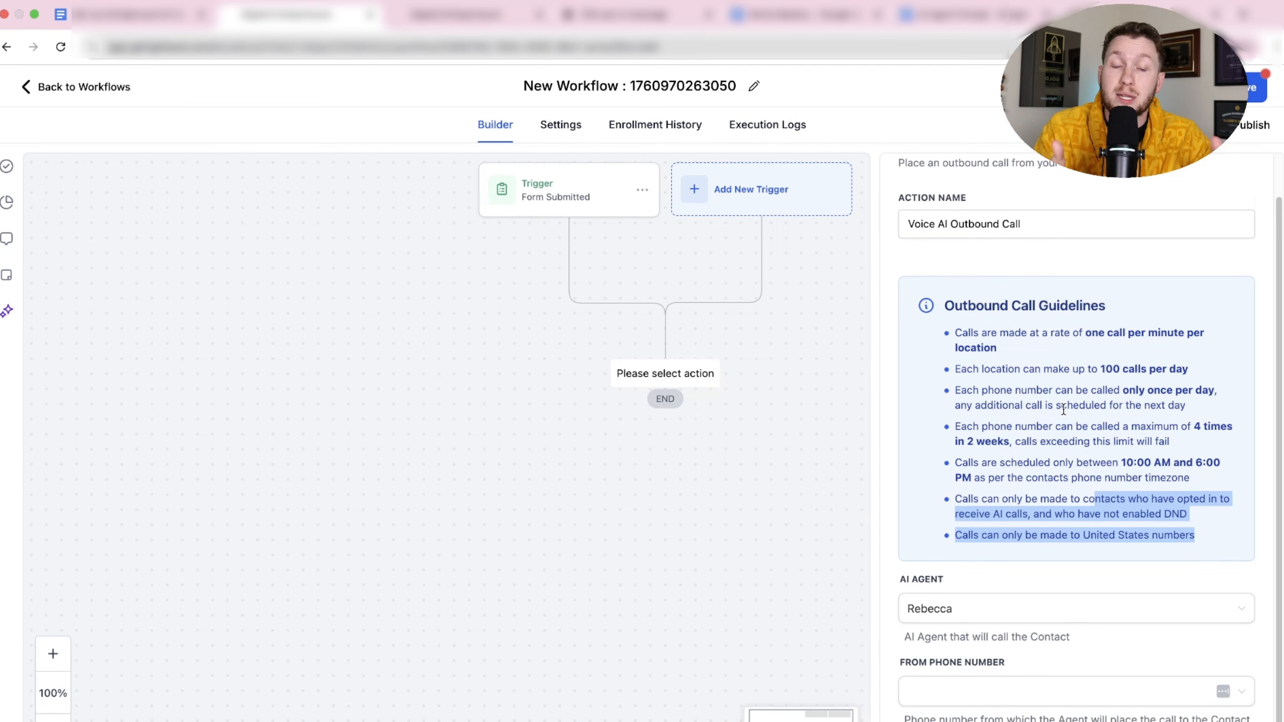
click(994, 612)
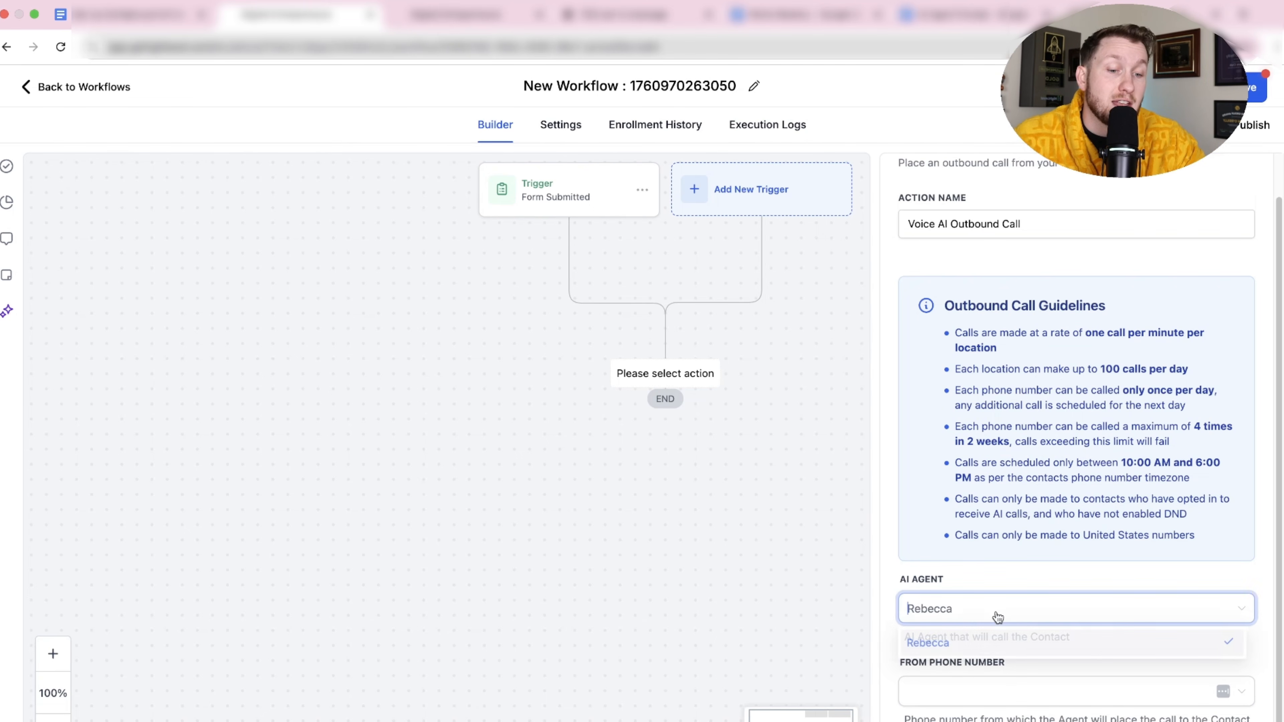
click(971, 647)
click(987, 692)
click(975, 721)
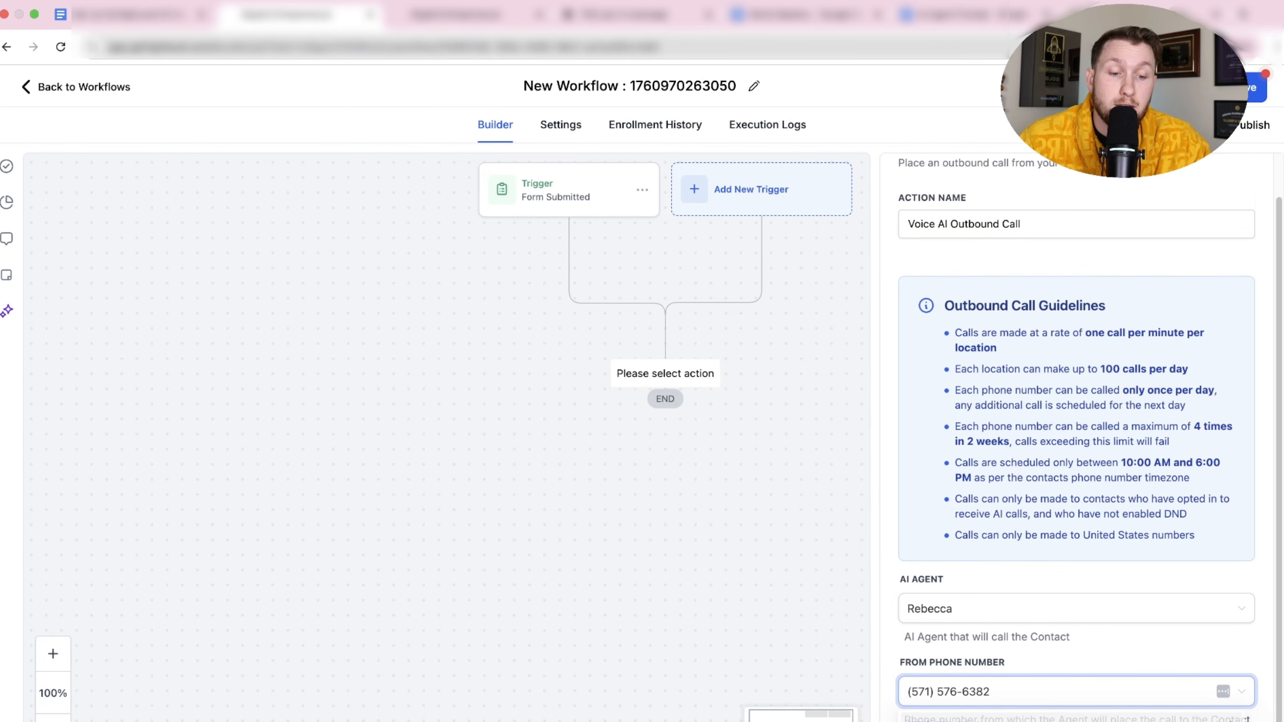
click(1218, 721)
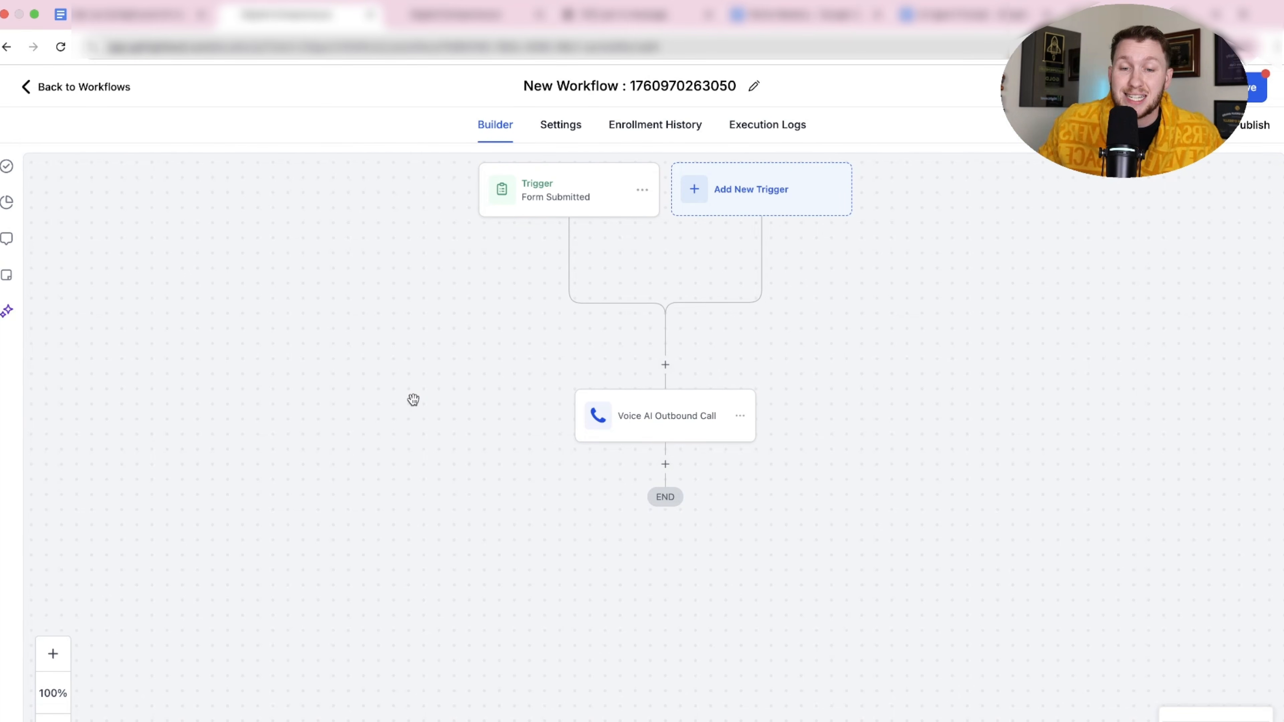
Confirm the trigger's Form is opt-out form filter, then leave the workflow for AI Agents.
click(550, 212)
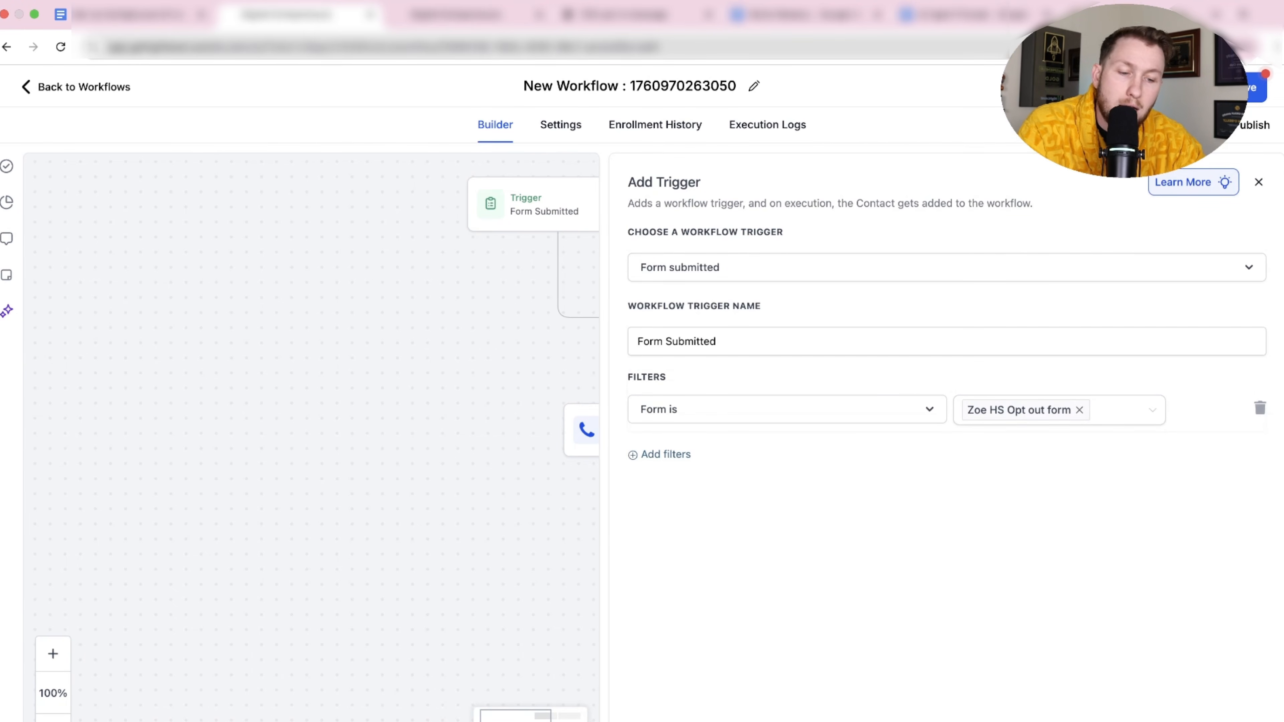
click(1213, 715)
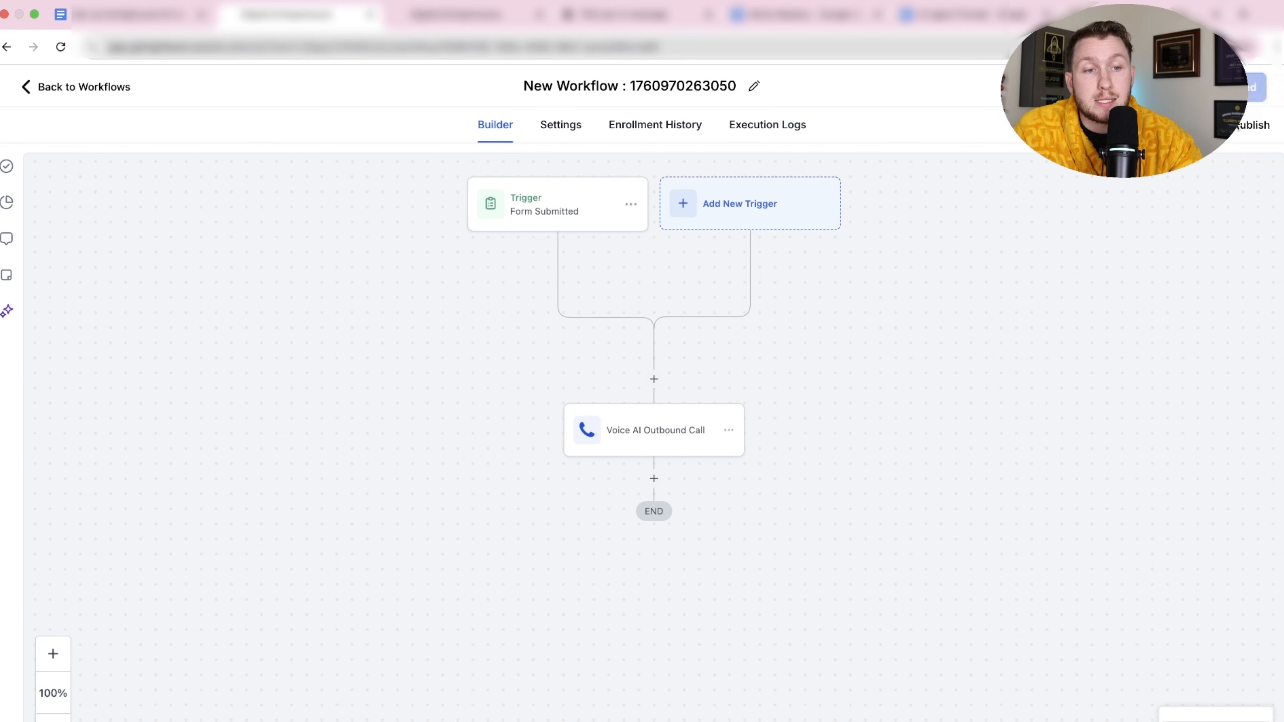
click(92, 97)
click(69, 431)
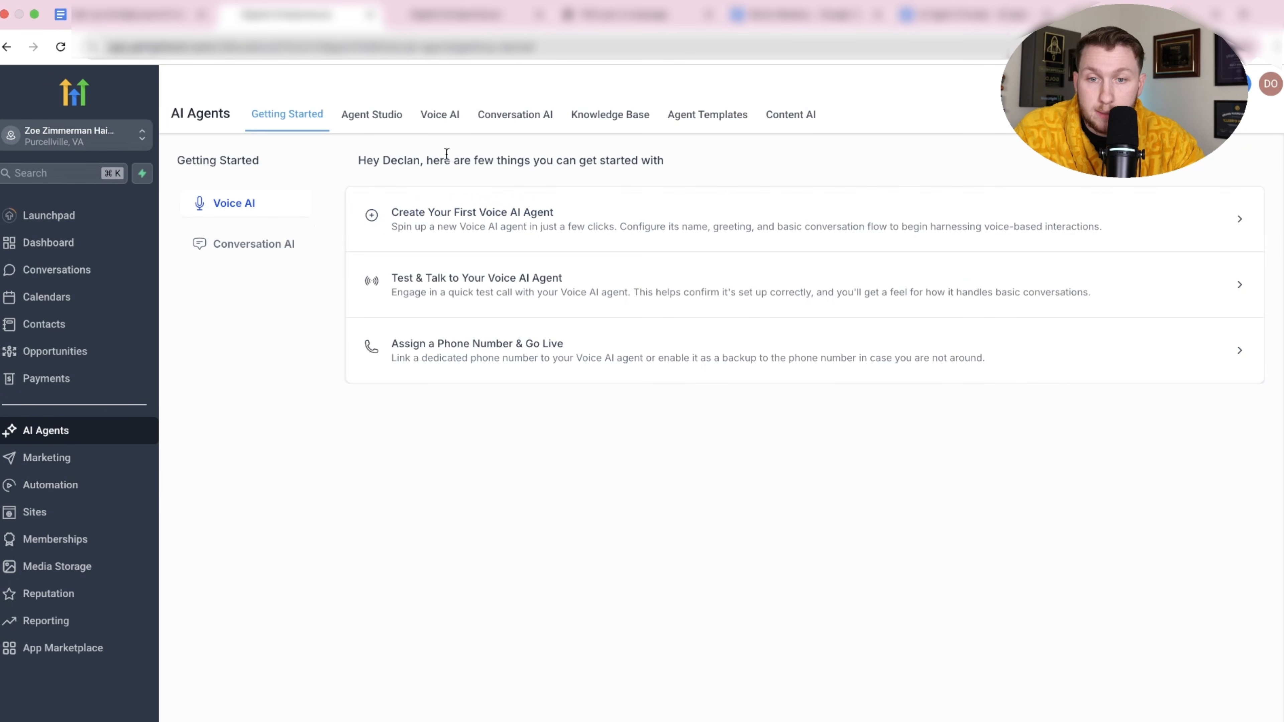
Open Rebecca's agent settings from the Voice AI agent list.
click(441, 122)
click(286, 306)
click(324, 260)
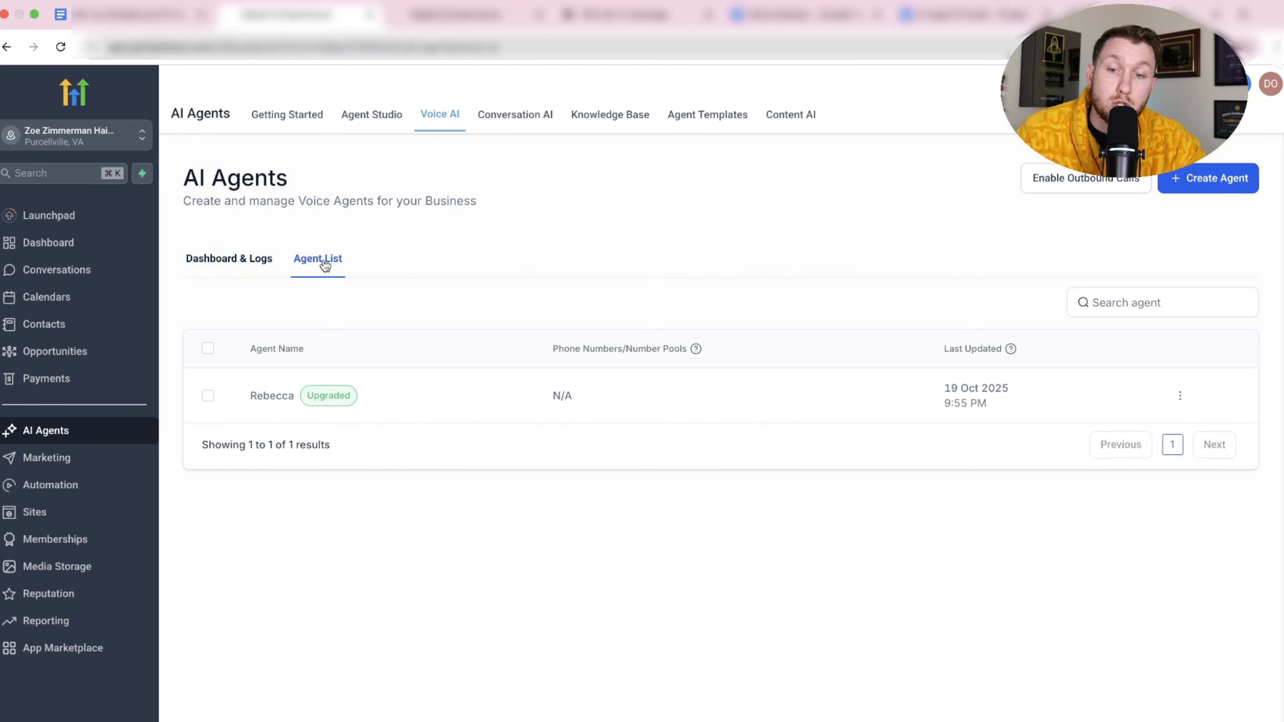
click(267, 392)
scroll(364, 379, down, 5)
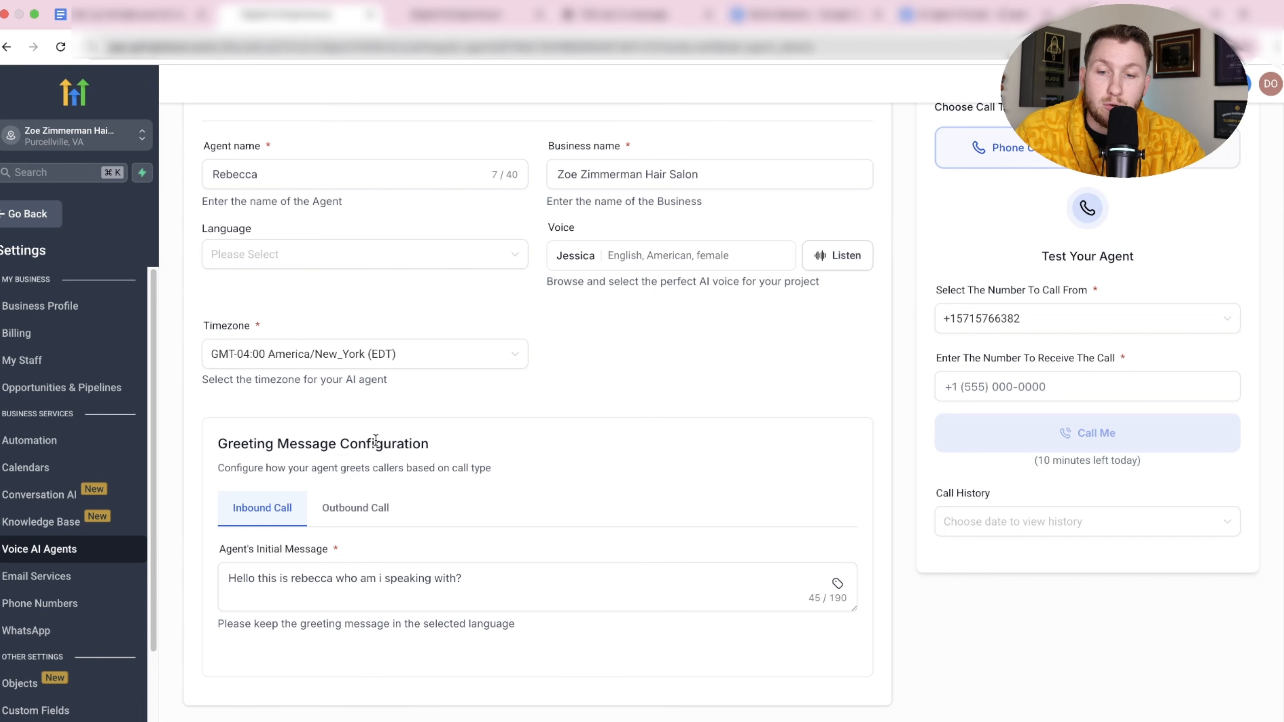
Set the outbound greeting to the Conversational disclaimer style and expand the Opt-out Mechanism options.
click(360, 513)
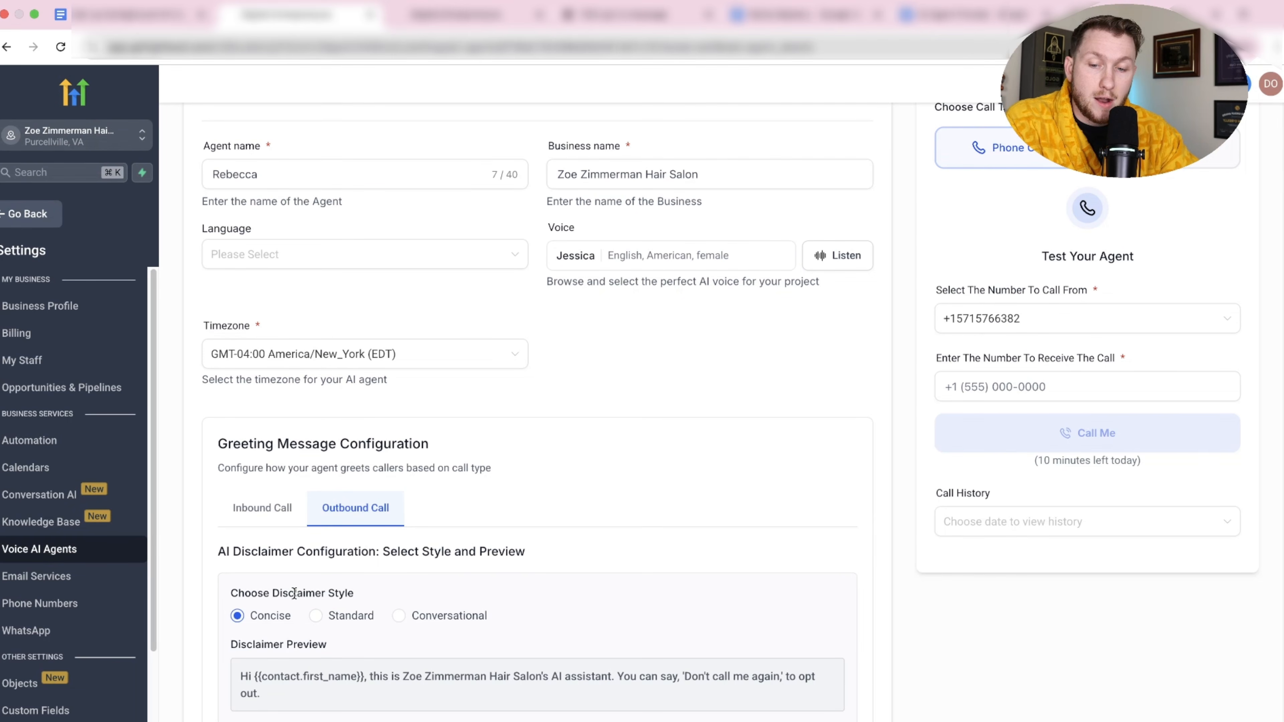
click(315, 617)
click(399, 616)
scroll(384, 506, down, 8)
click(275, 416)
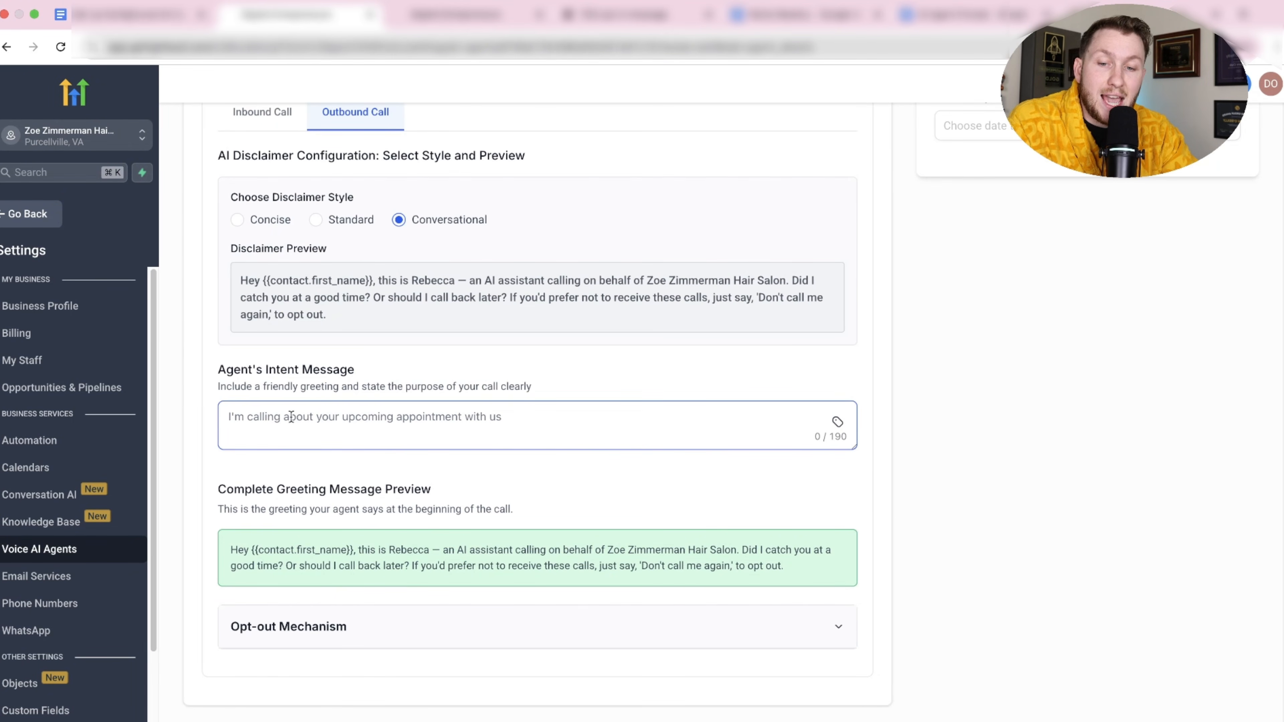
click(537, 614)
scroll(448, 524, down, 5)
scroll(293, 511, up, 12)
scroll(296, 513, down, 11)
scroll(423, 355, up, 3)
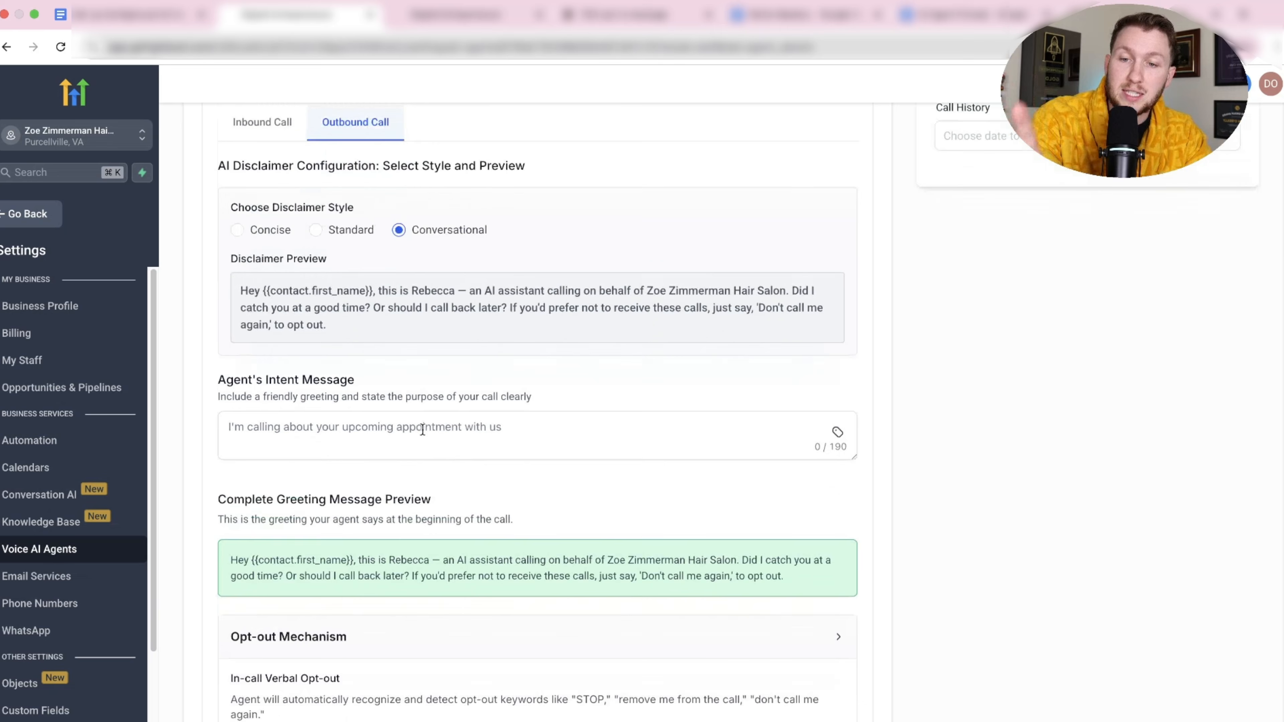
scroll(429, 439, down, 6)
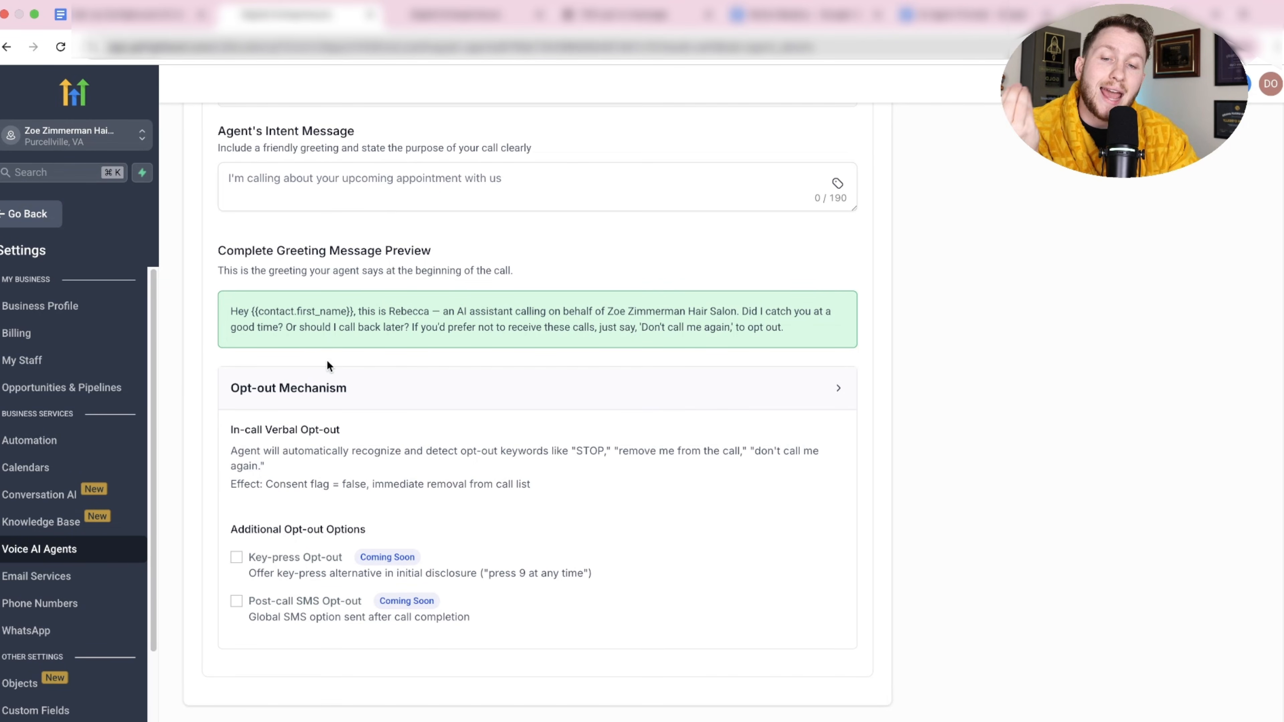
Leave Rebecca's settings page, confirming the unsaved-changes prompt.
click(440, 10)
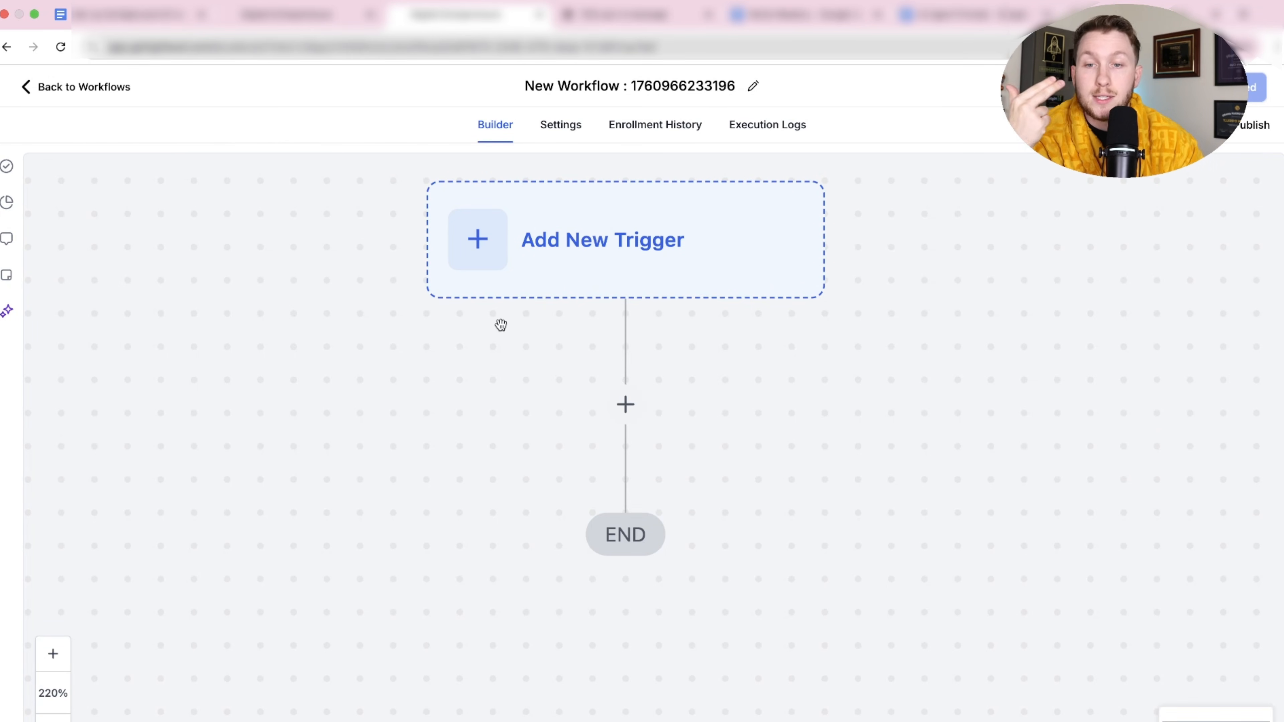
click(289, 15)
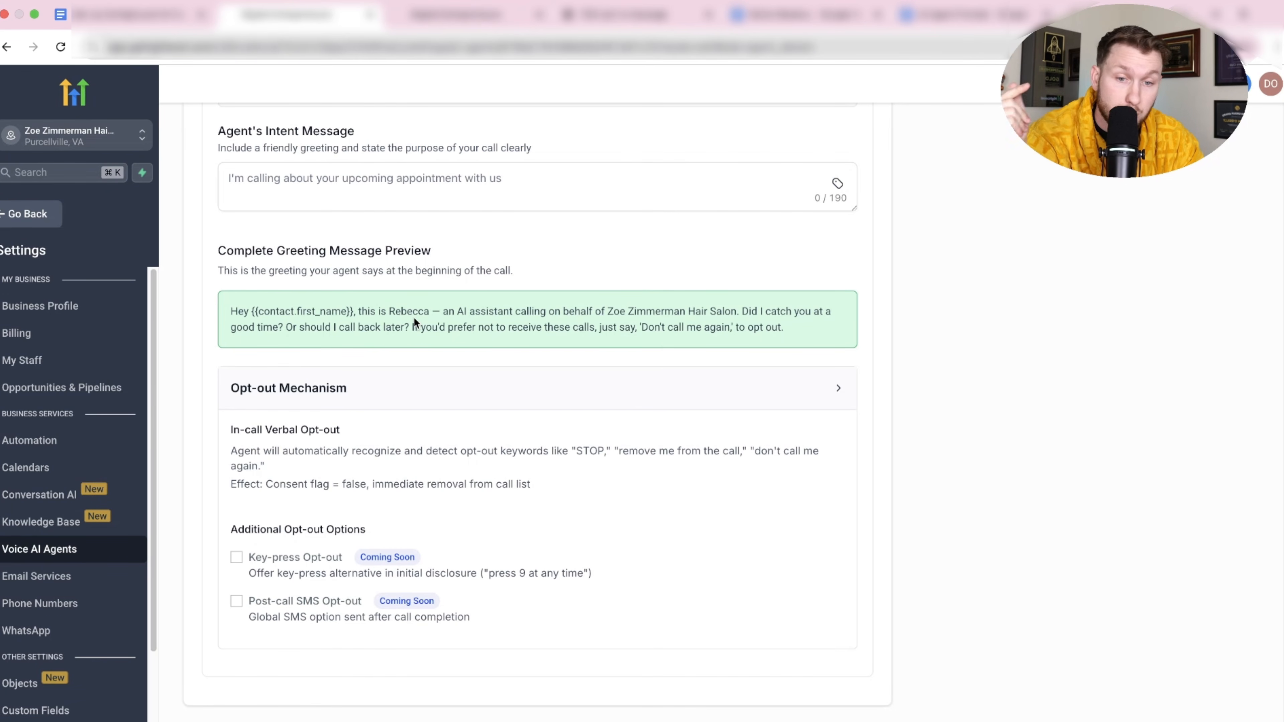
scroll(414, 317, up, 10)
scroll(364, 335, down, 1)
scroll(354, 352, down, 3)
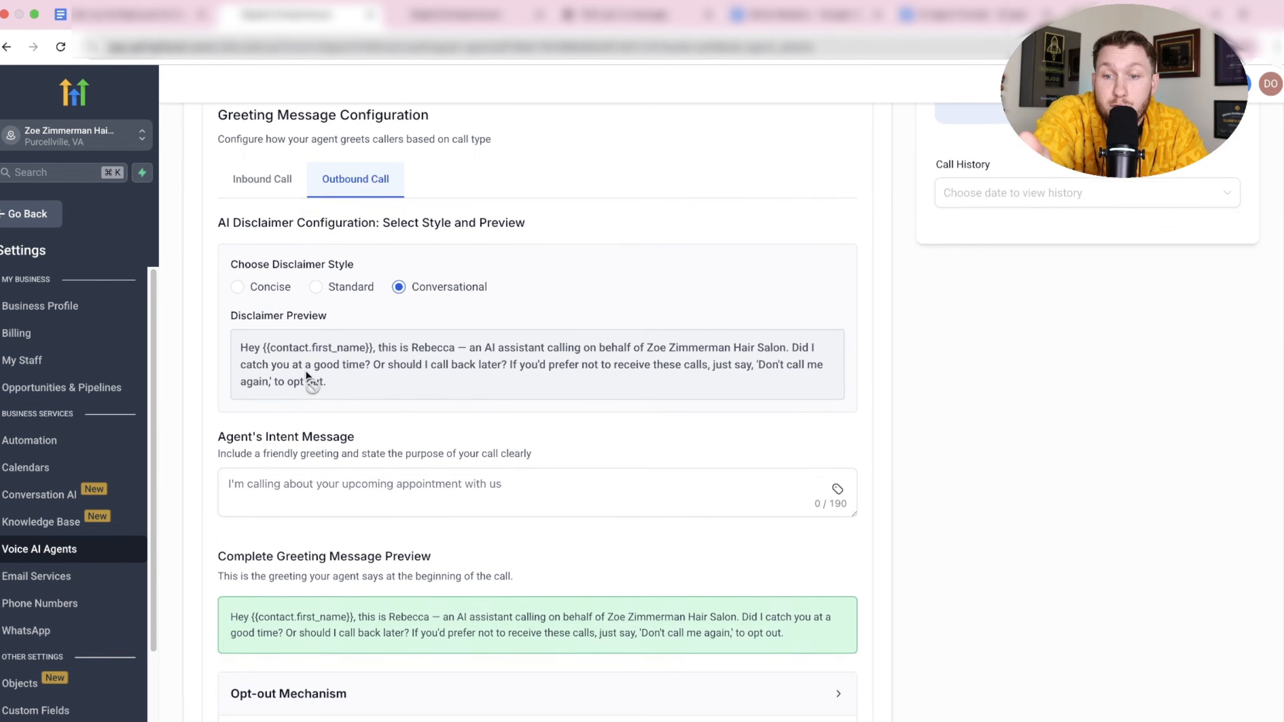
scroll(319, 377, down, 6)
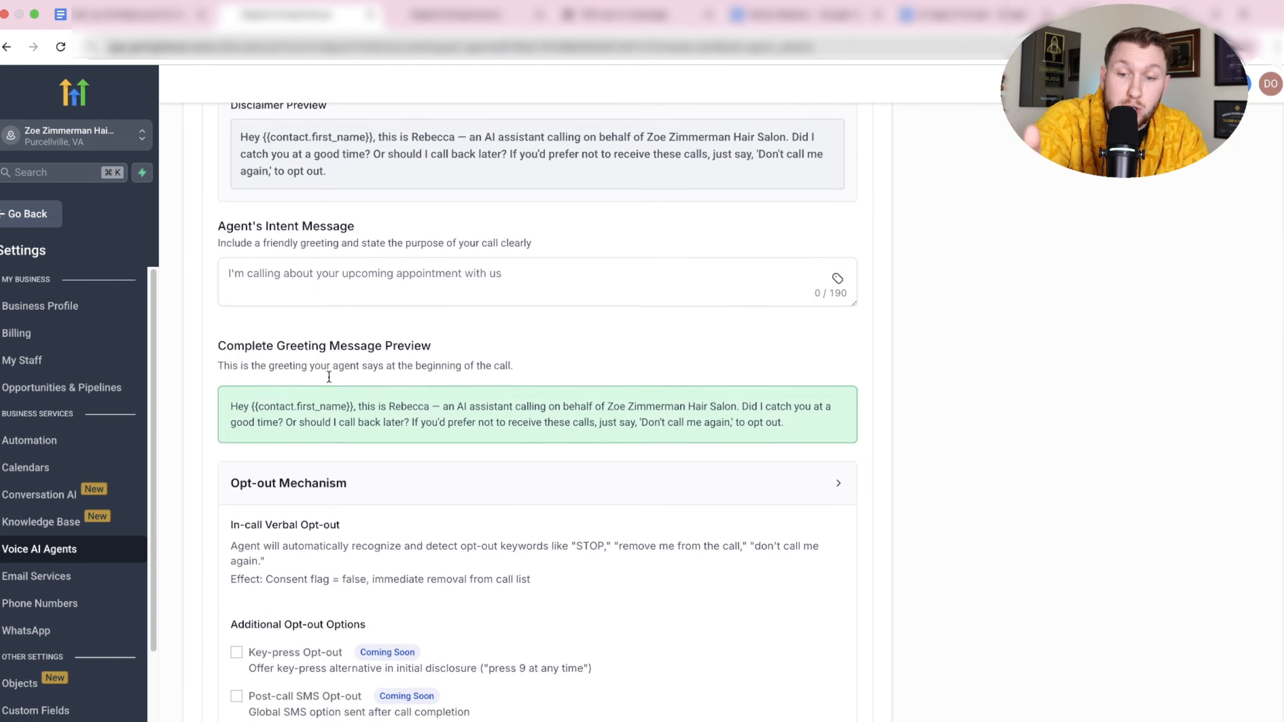
scroll(347, 390, down, 3)
scroll(353, 390, up, 13)
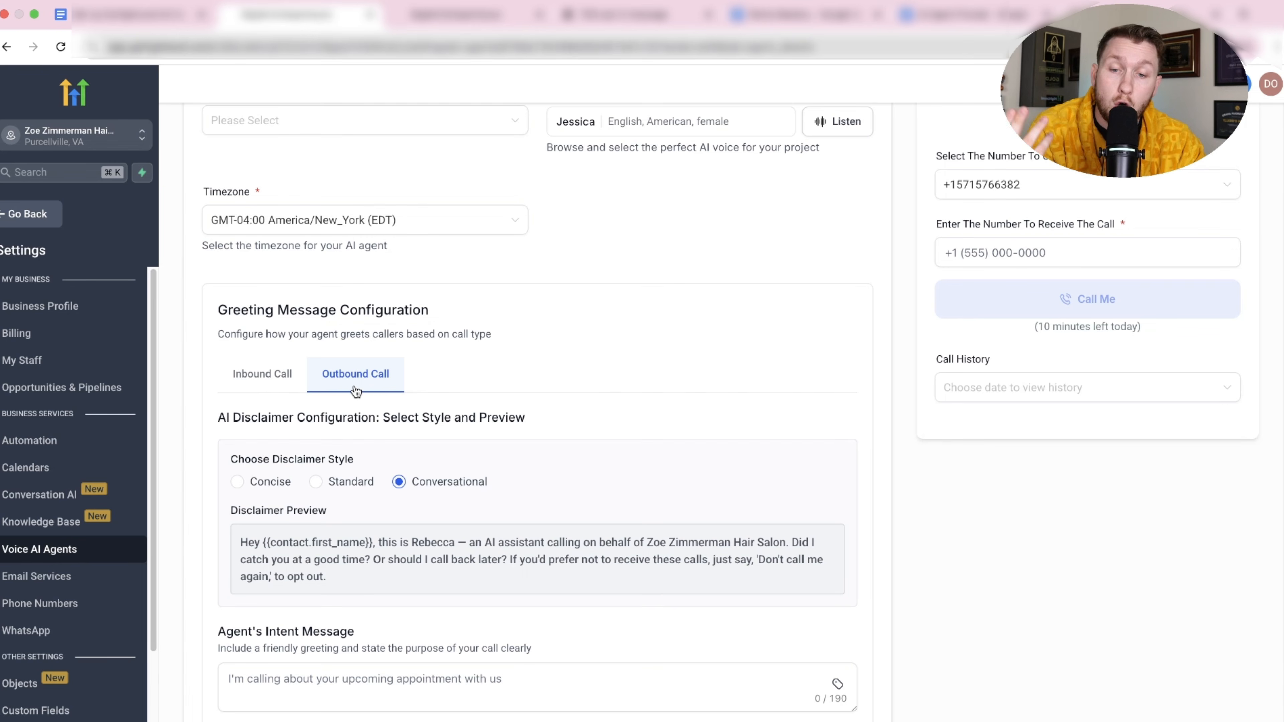
scroll(424, 430, up, 9)
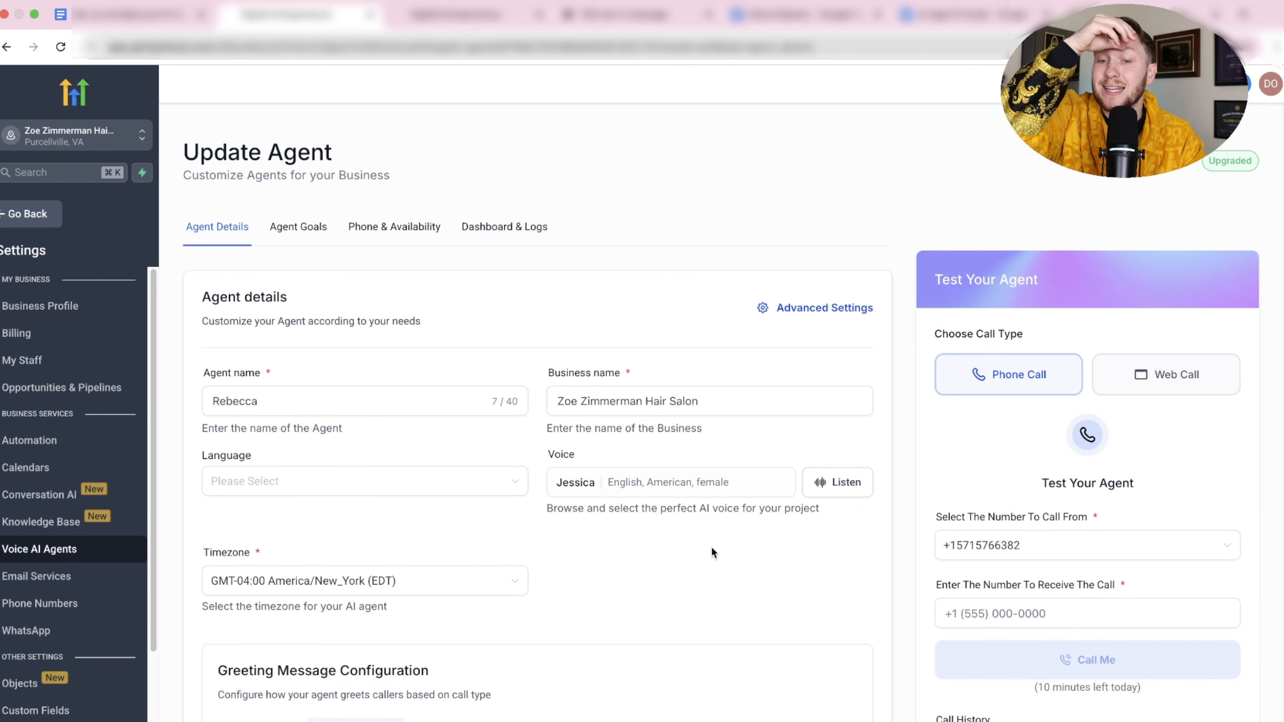
click(857, 720)
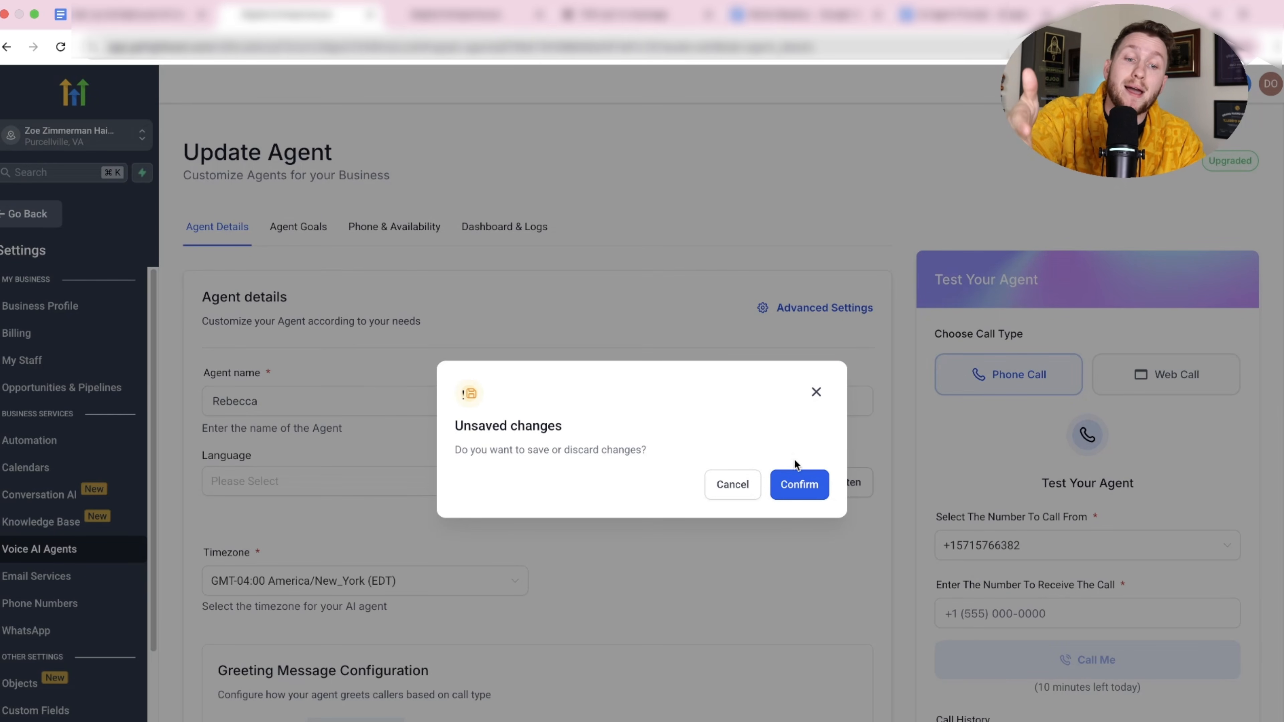
click(799, 484)
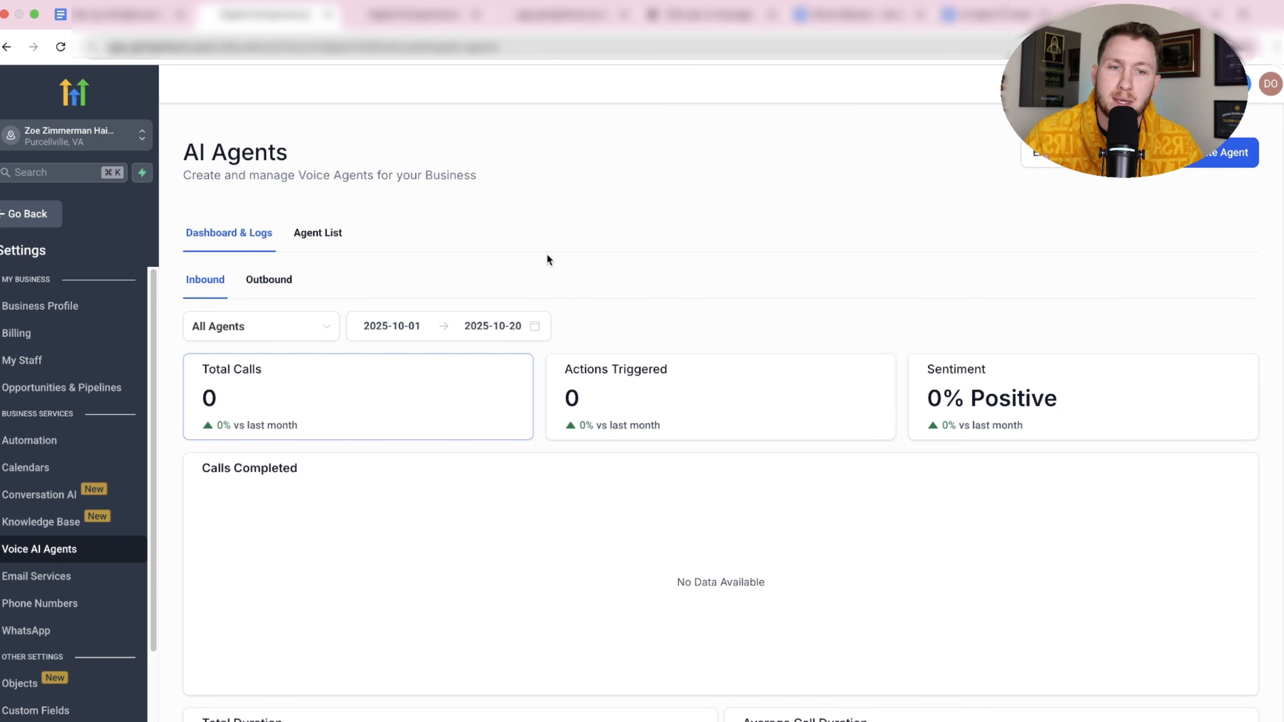
Start a new chat widget under Sites > Chat Widget in the Stone & Stem sub-account.
click(842, 15)
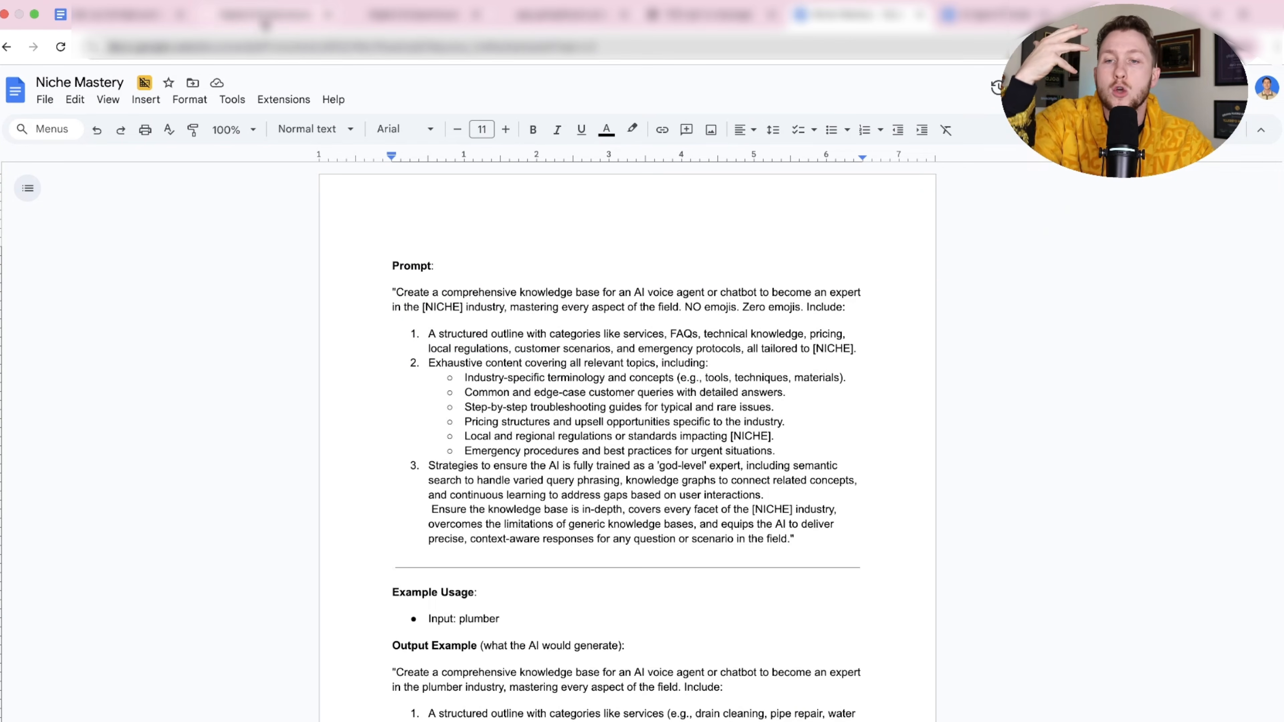
click(265, 21)
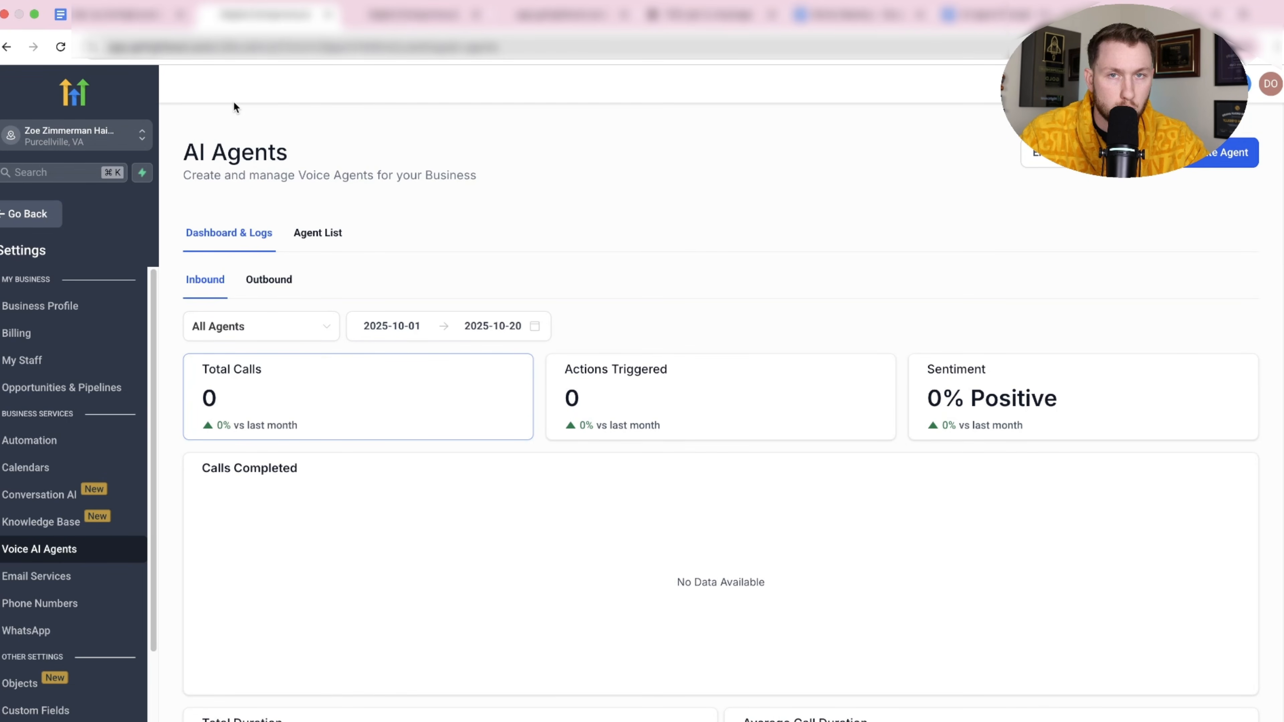
key(ctrl+Tab)
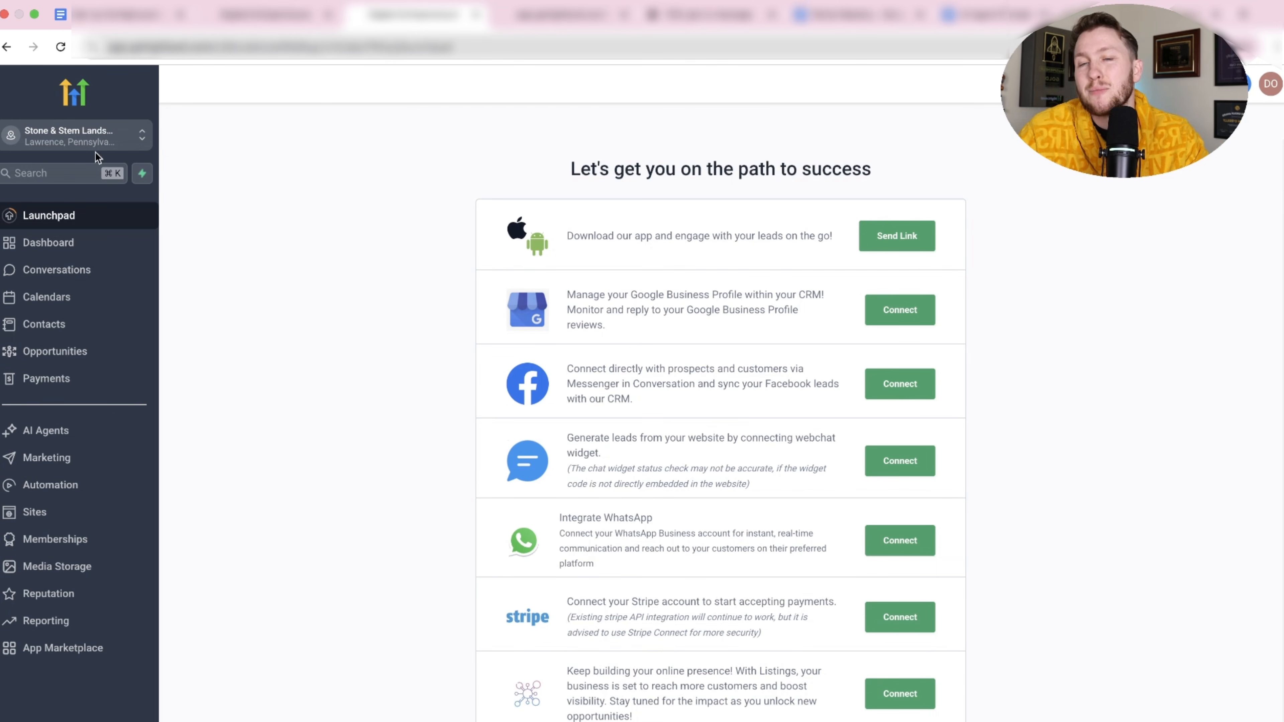
click(108, 526)
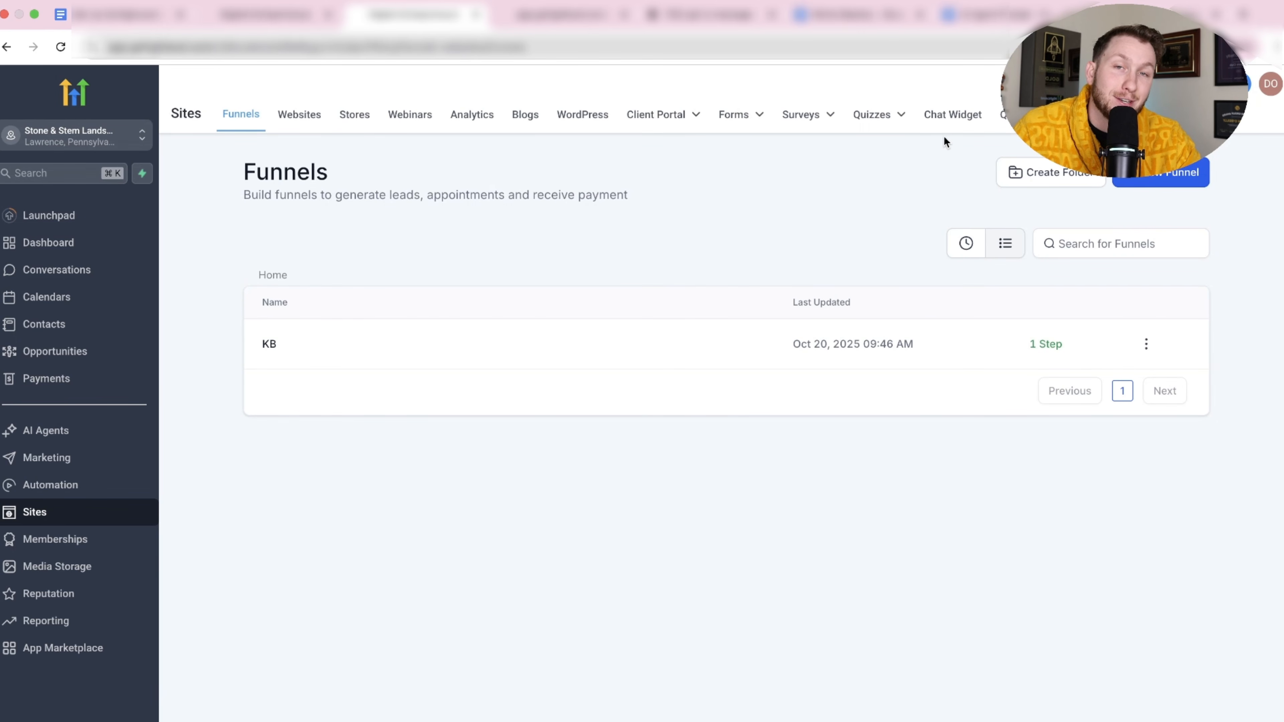
click(953, 117)
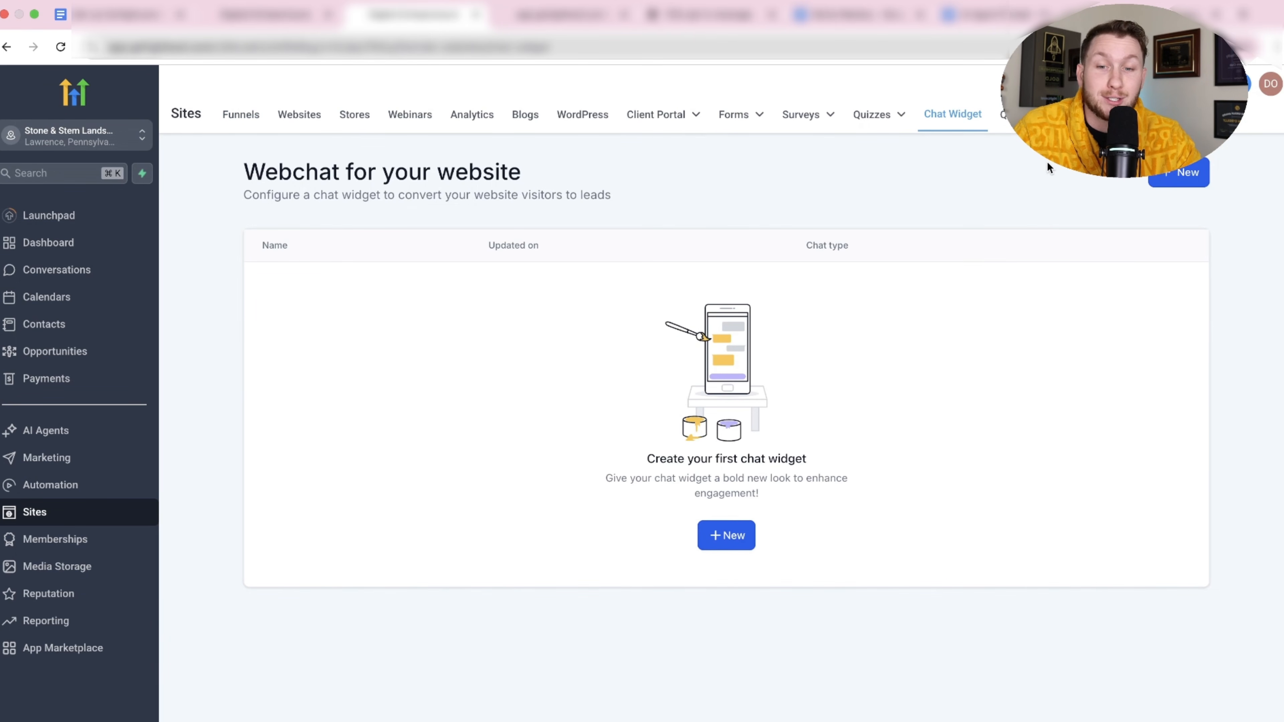
click(1183, 174)
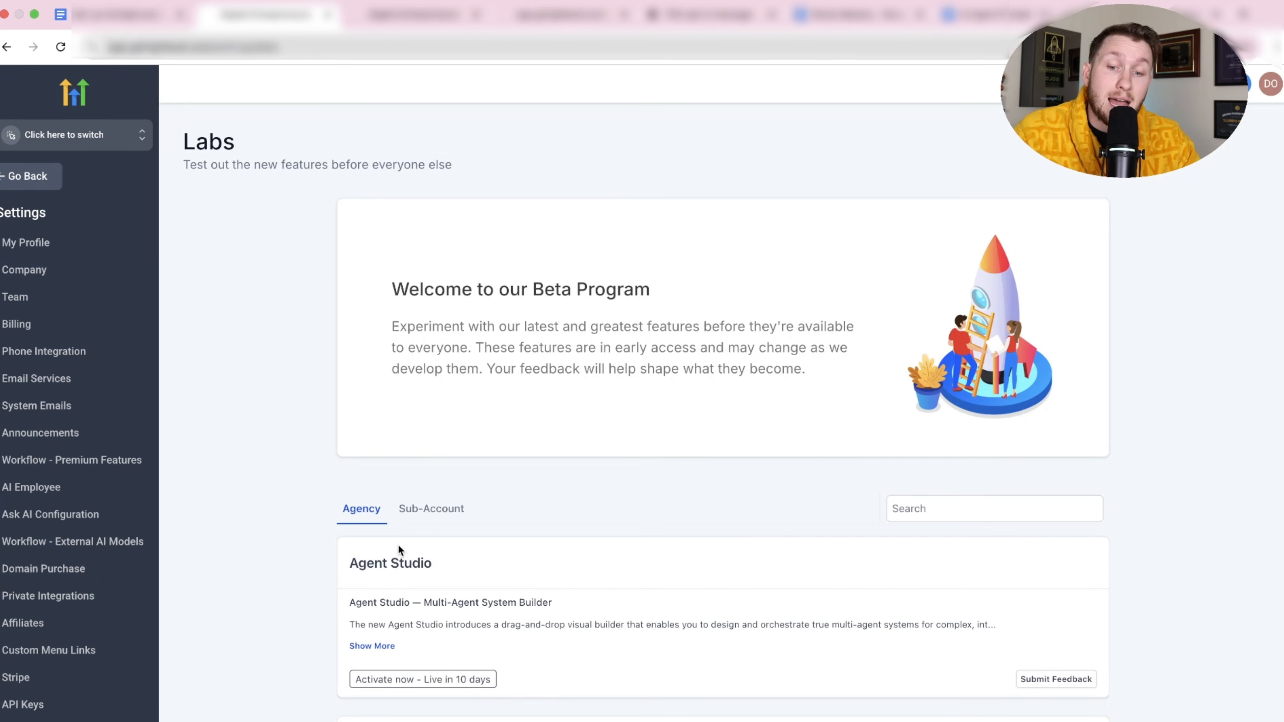
Search the sub-account Labs beta features for 'voi' to check Voice AI availability.
click(429, 511)
click(958, 509)
text(voice)
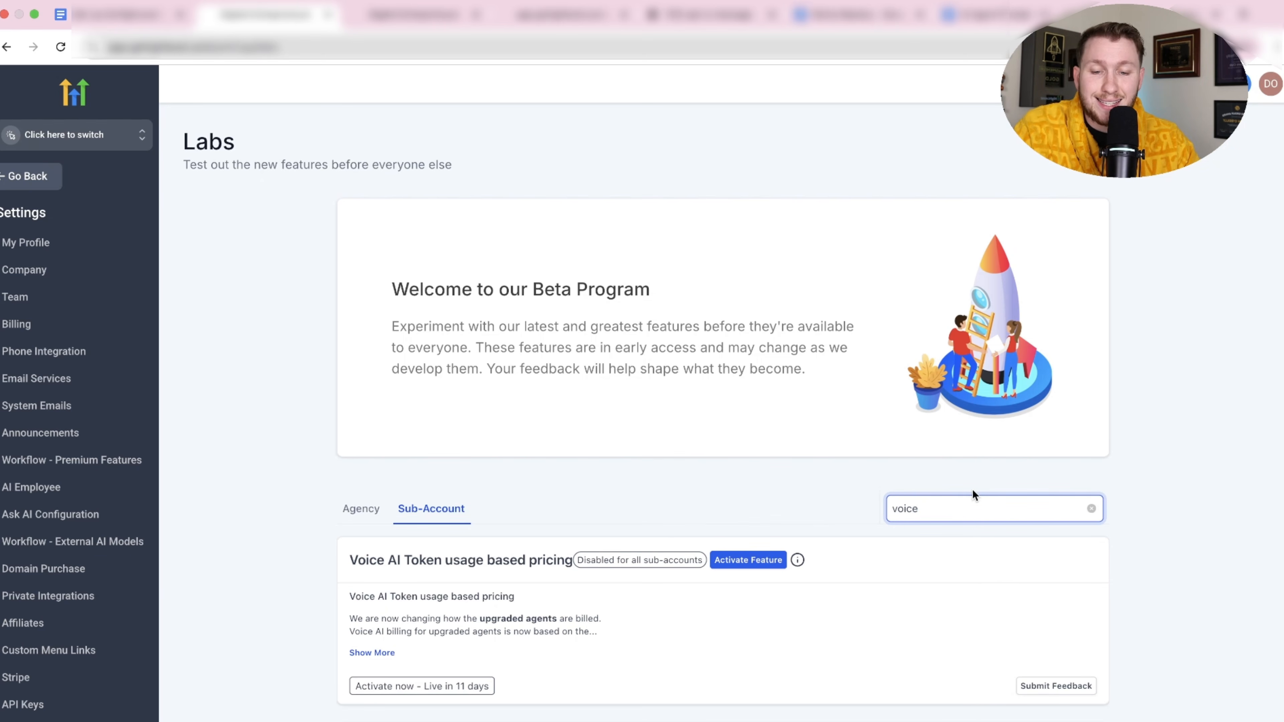
scroll(877, 625, down, 10)
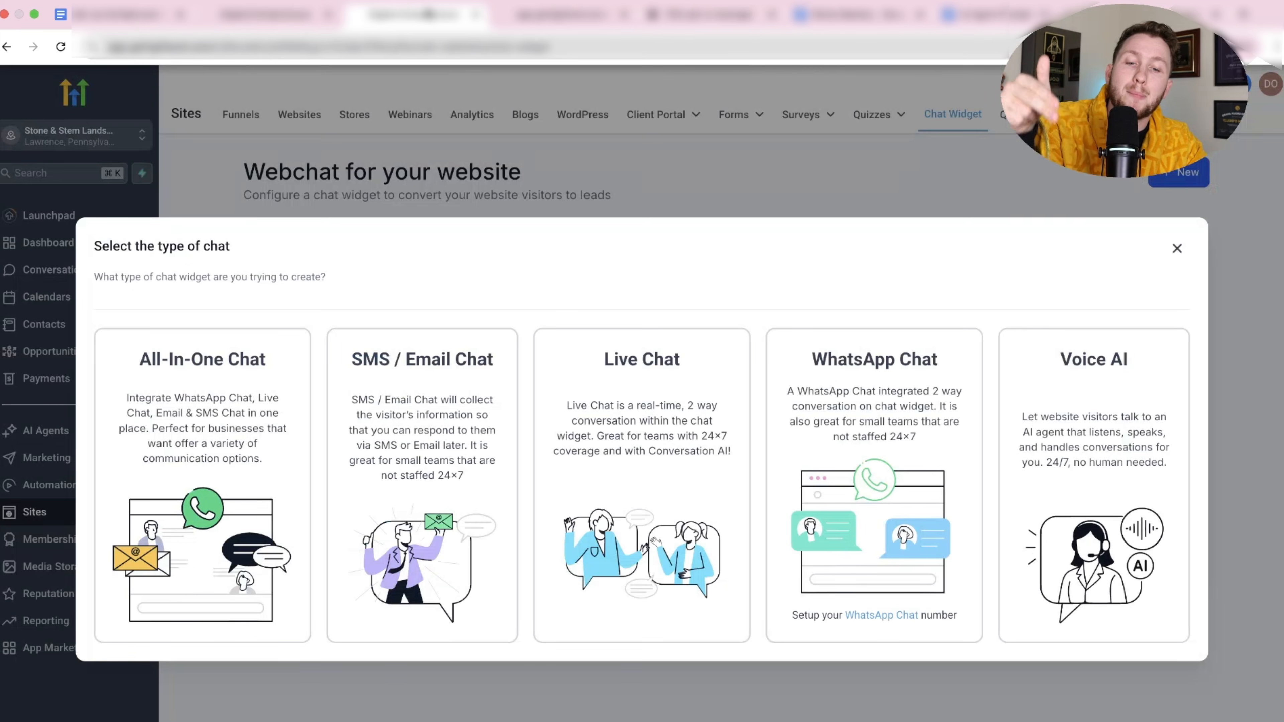
Choose the Voice AI widget type and review its Style, Chat Window, Messaging and Agent settings.
click(1115, 389)
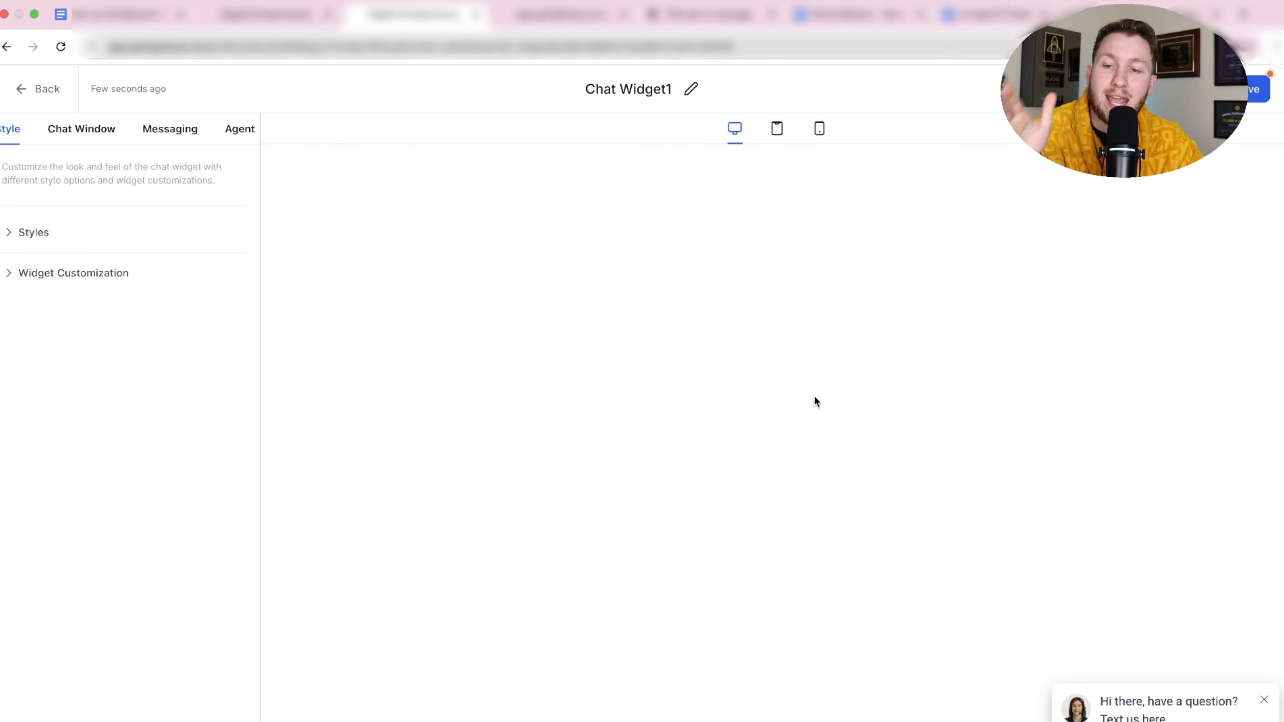
click(45, 234)
scroll(153, 403, down, 4)
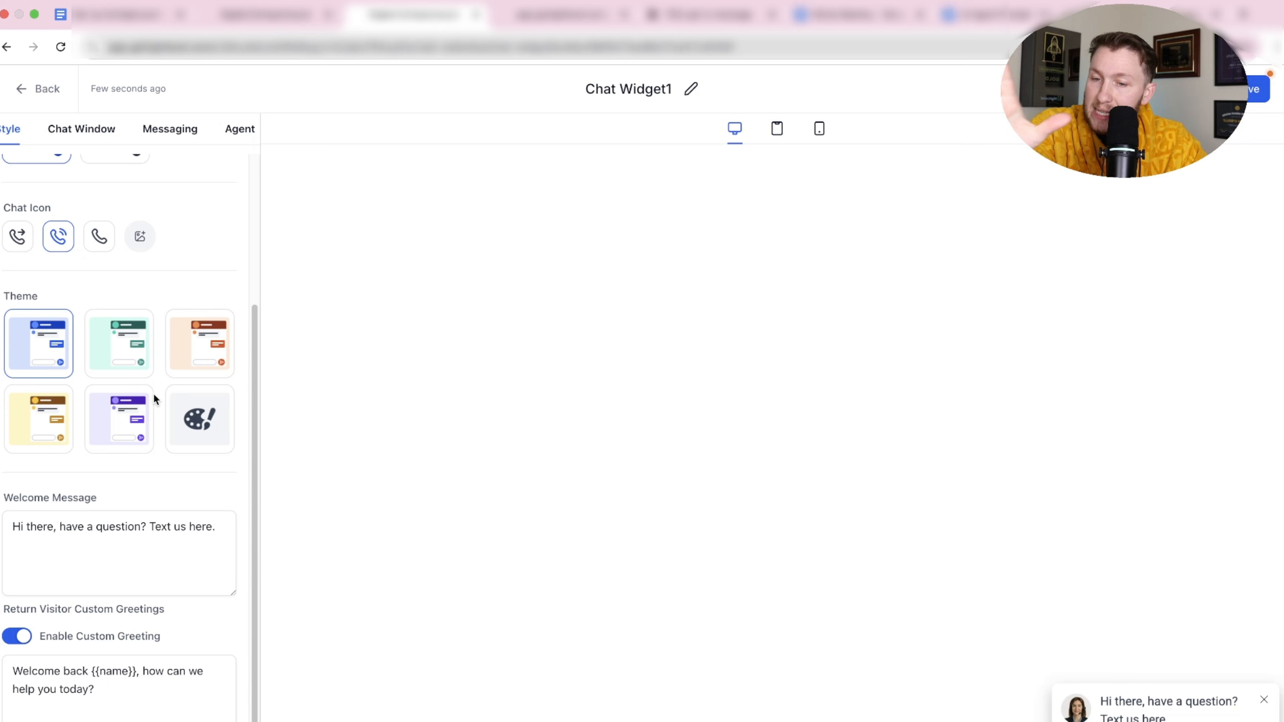
scroll(142, 387, up, 4)
scroll(83, 246, down, 4)
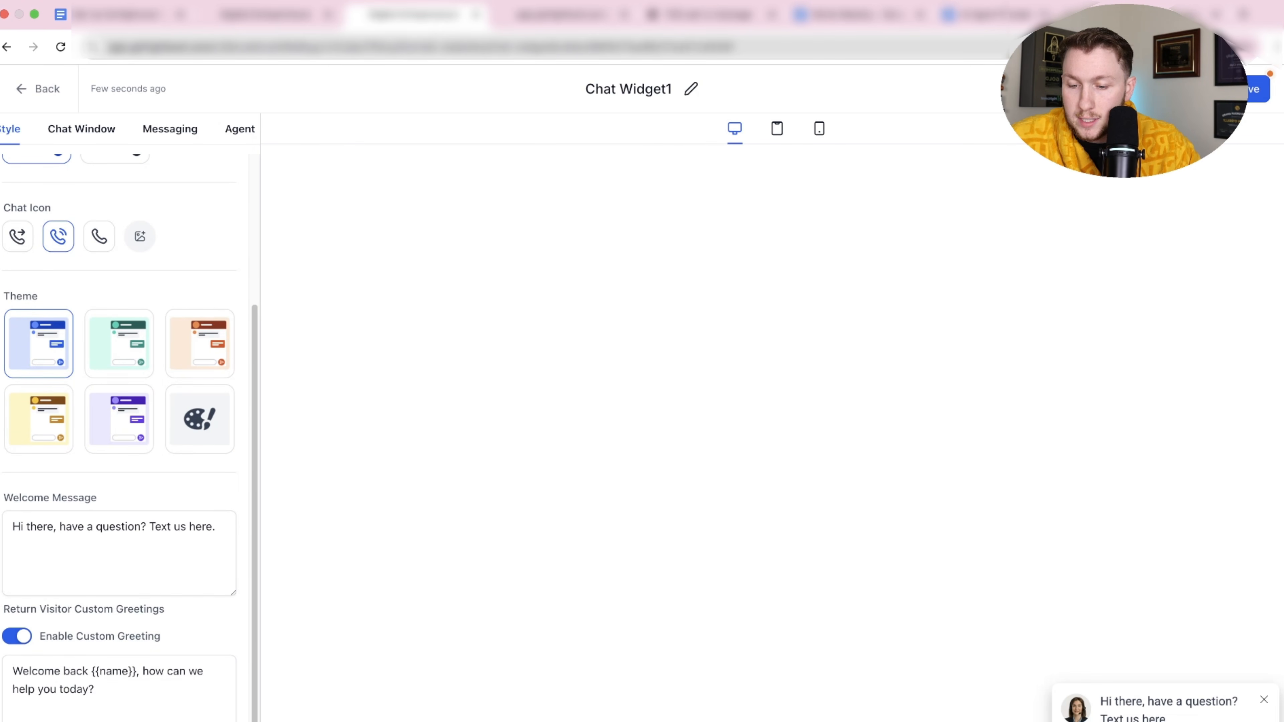
click(152, 718)
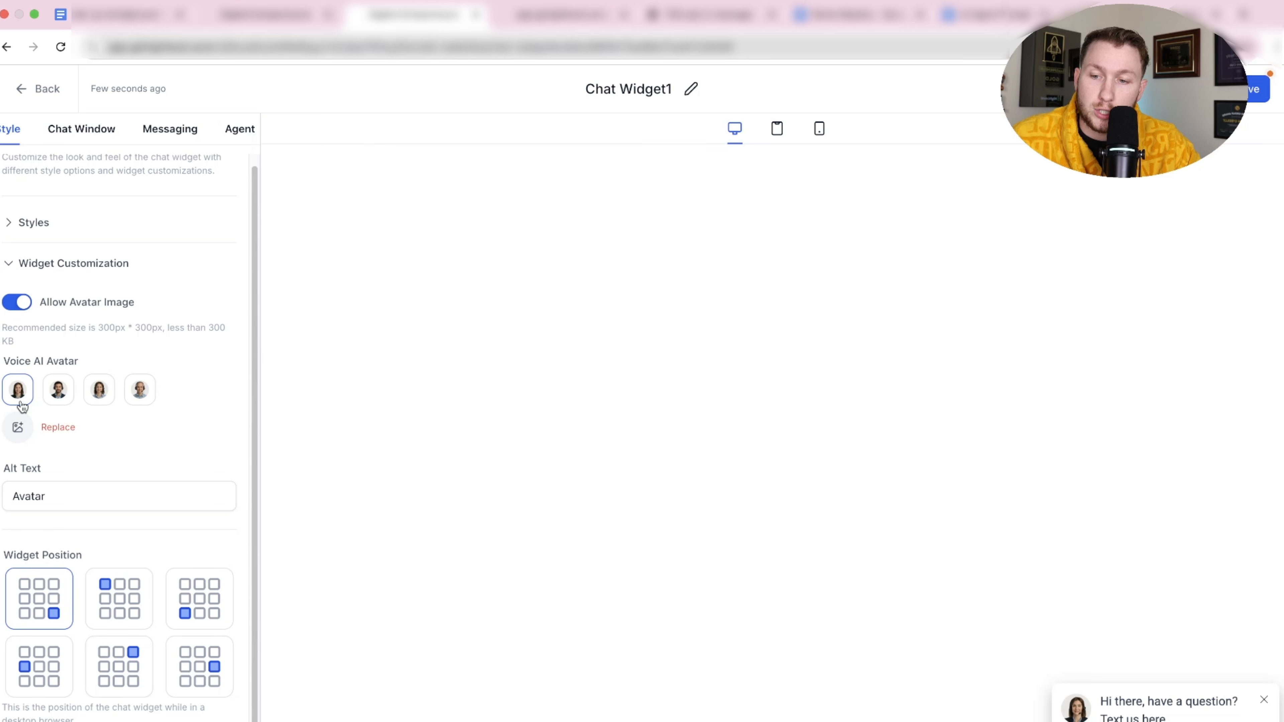
click(83, 129)
click(163, 132)
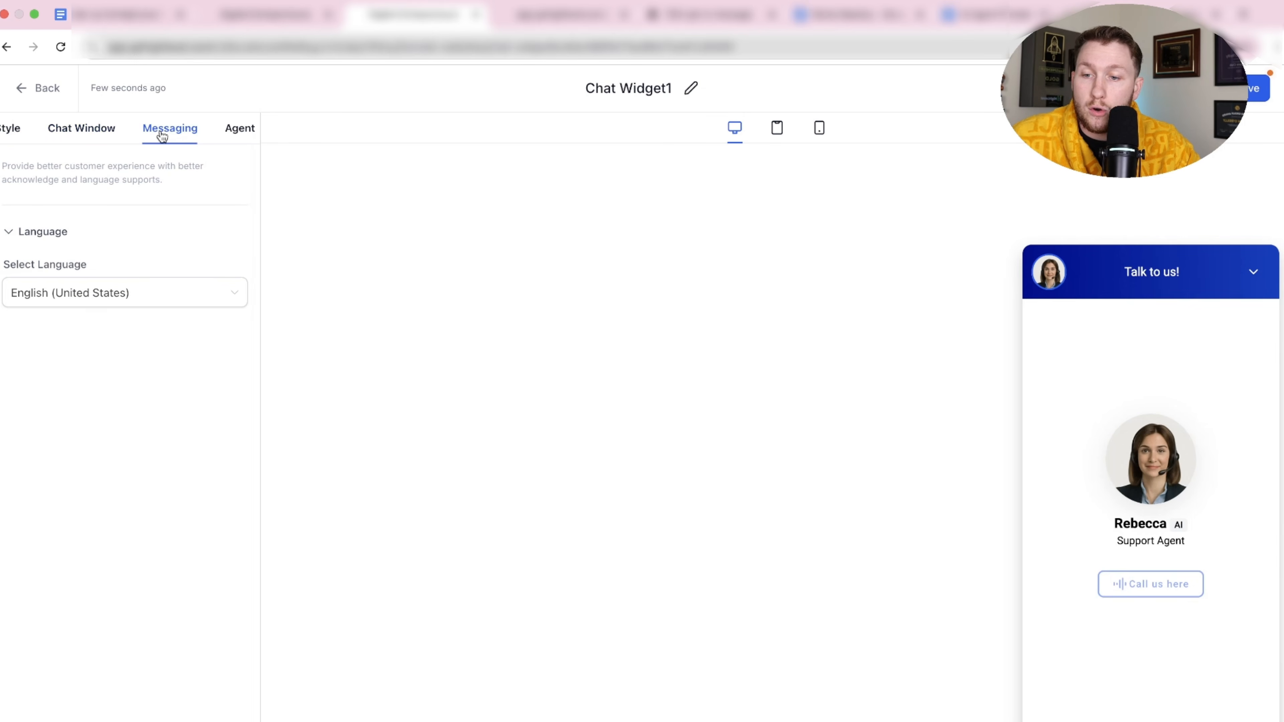
click(234, 130)
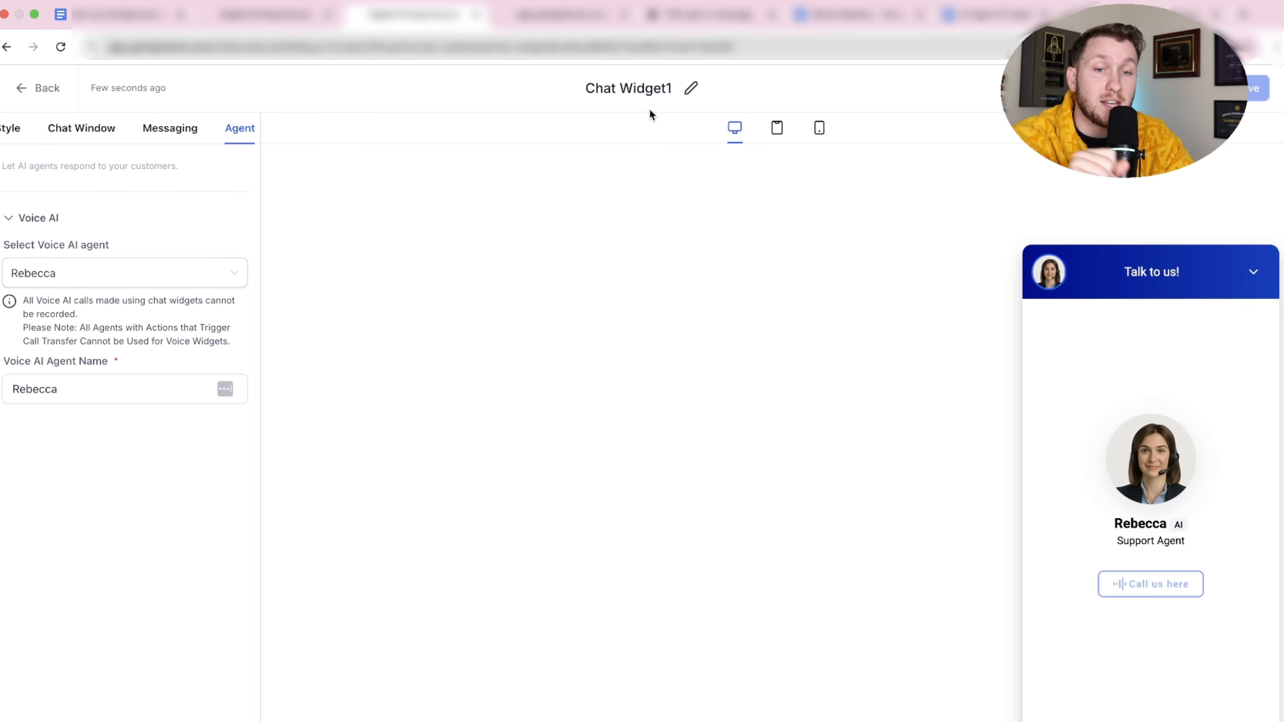
Rename the widget title to 'Rebbeca'.
click(647, 89)
text(Rebbeca)
click(687, 142)
click(1266, 96)
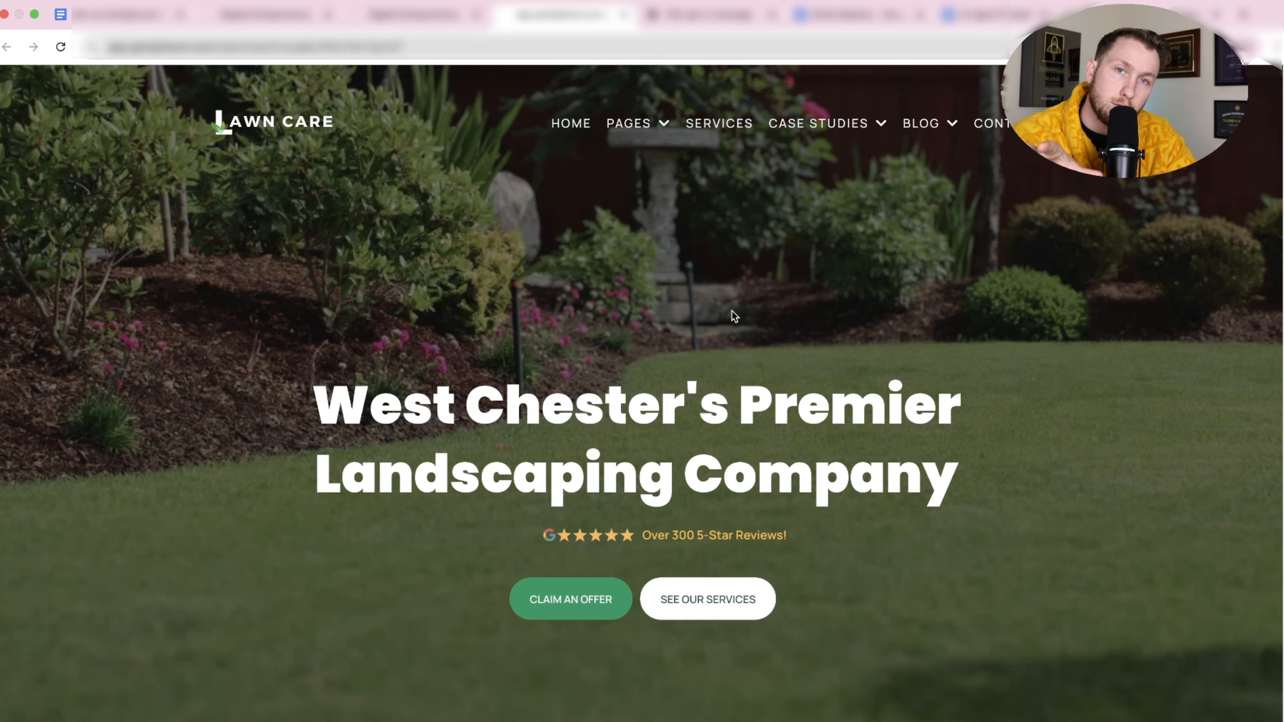
Set the Lawn Maintenance site's chat widget to Rebbeca, save, and preview the Home page.
click(412, 14)
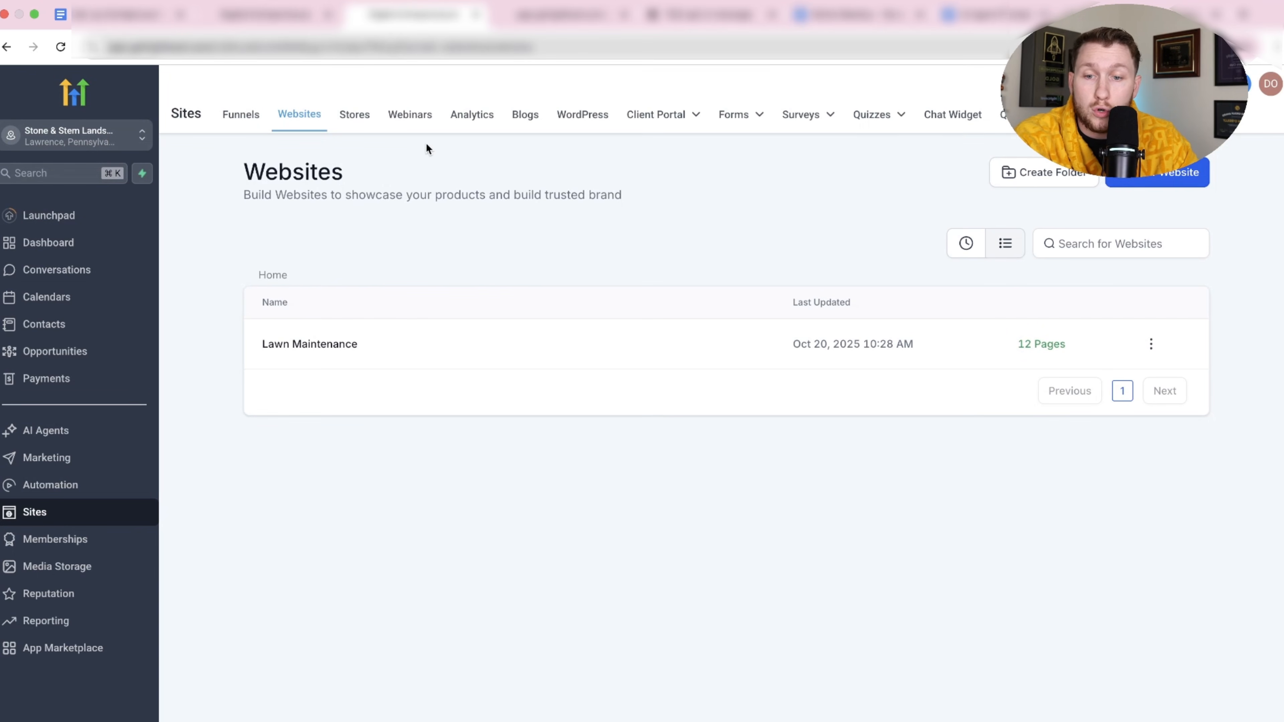
click(332, 348)
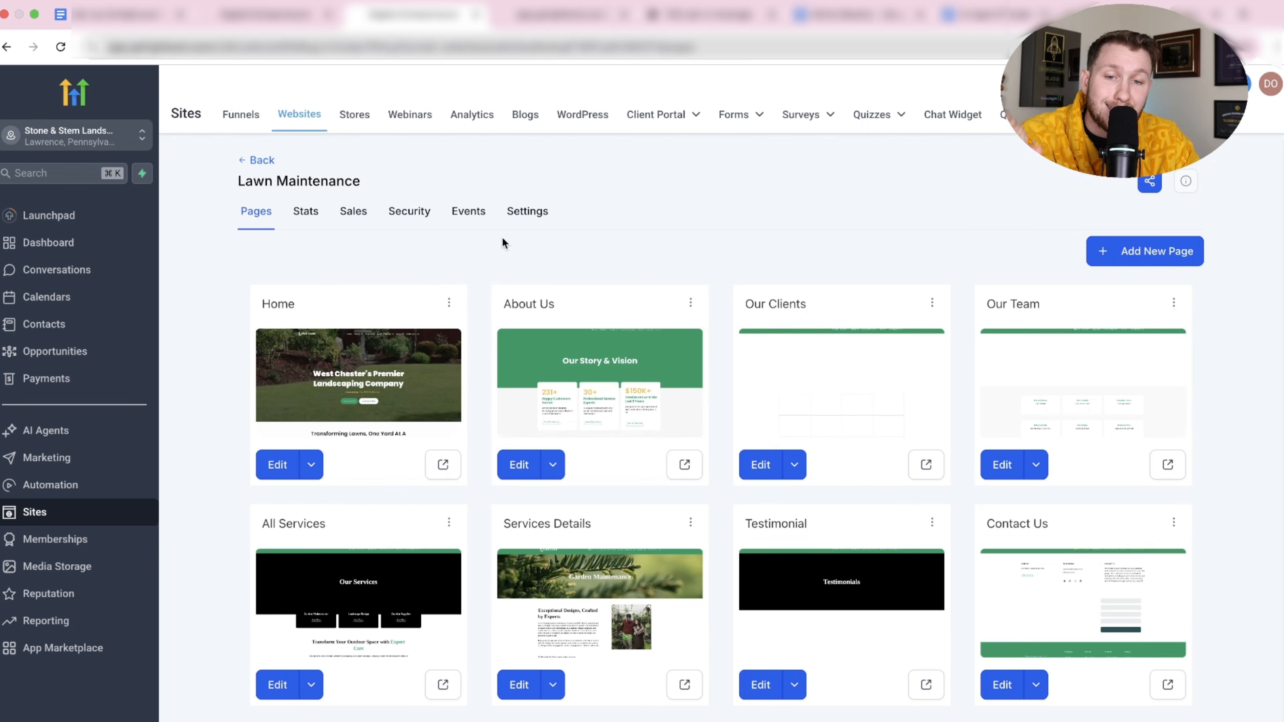
click(527, 227)
click(475, 425)
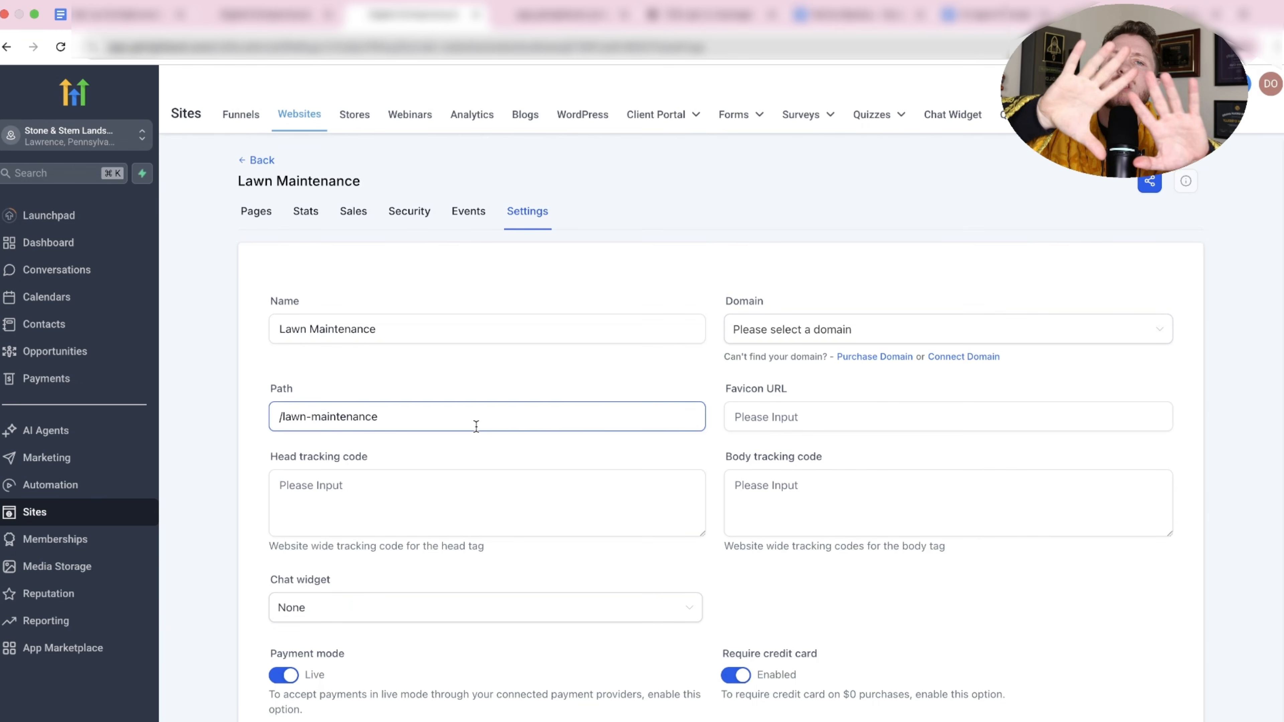
click(657, 612)
click(499, 668)
scroll(1162, 699, down, 5)
click(1149, 700)
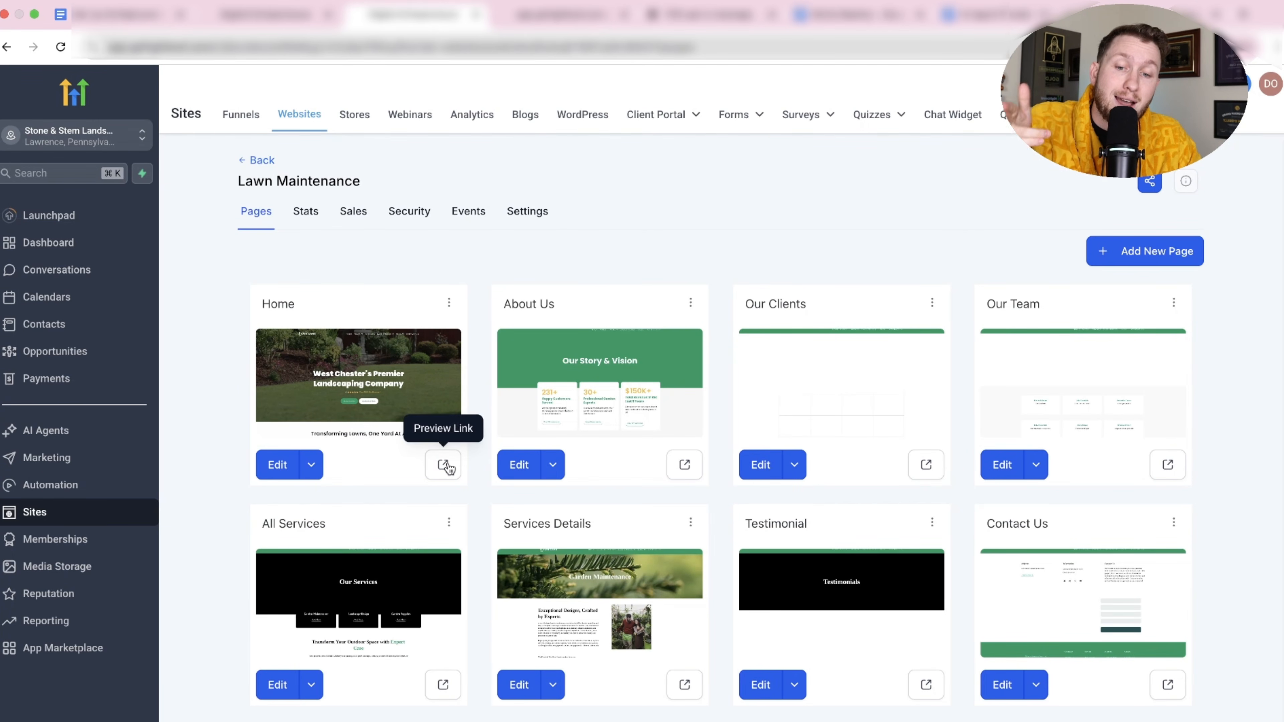
click(444, 465)
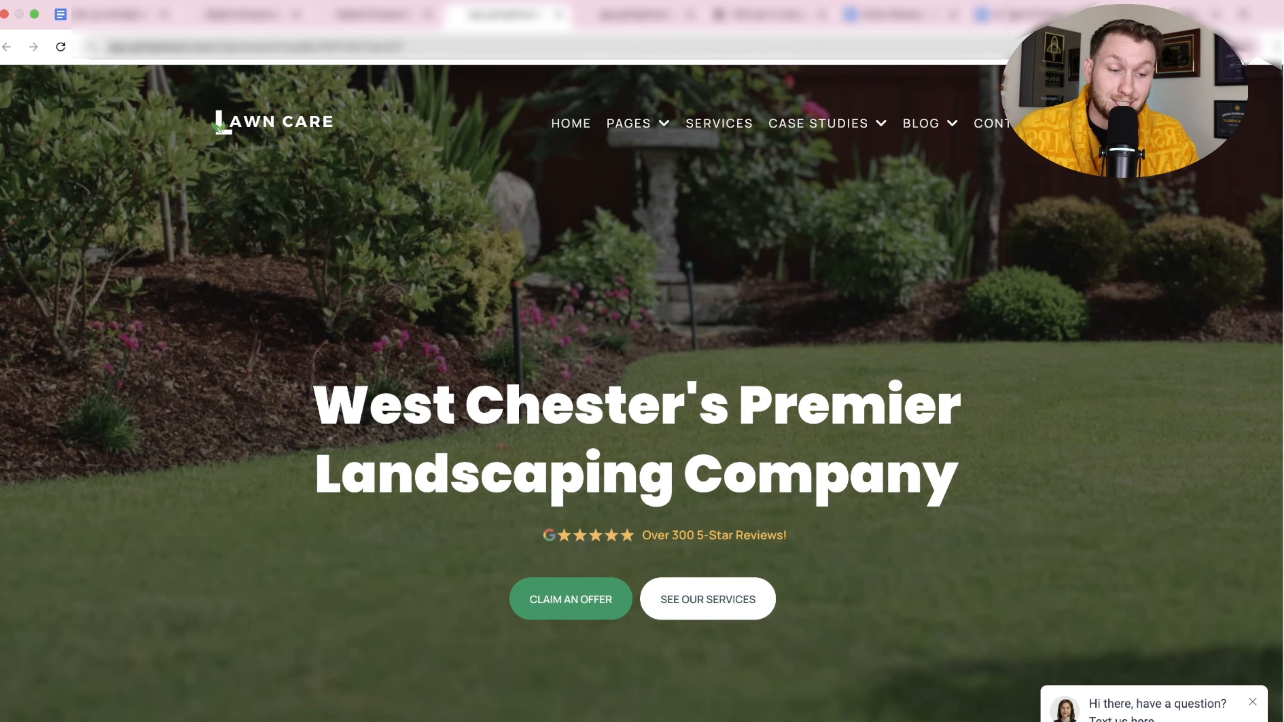
Call Rebecca from the homepage's Talk to us! widget for about 21 seconds, then end the call.
click(1244, 719)
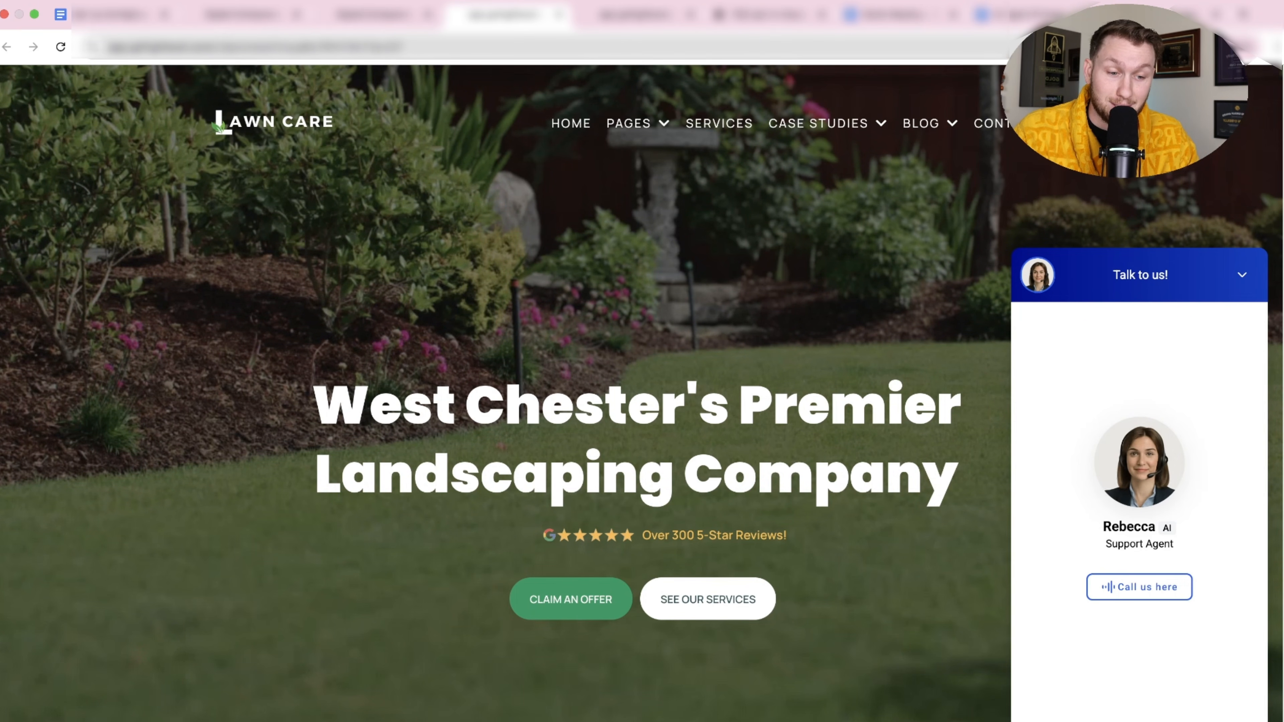
click(1120, 596)
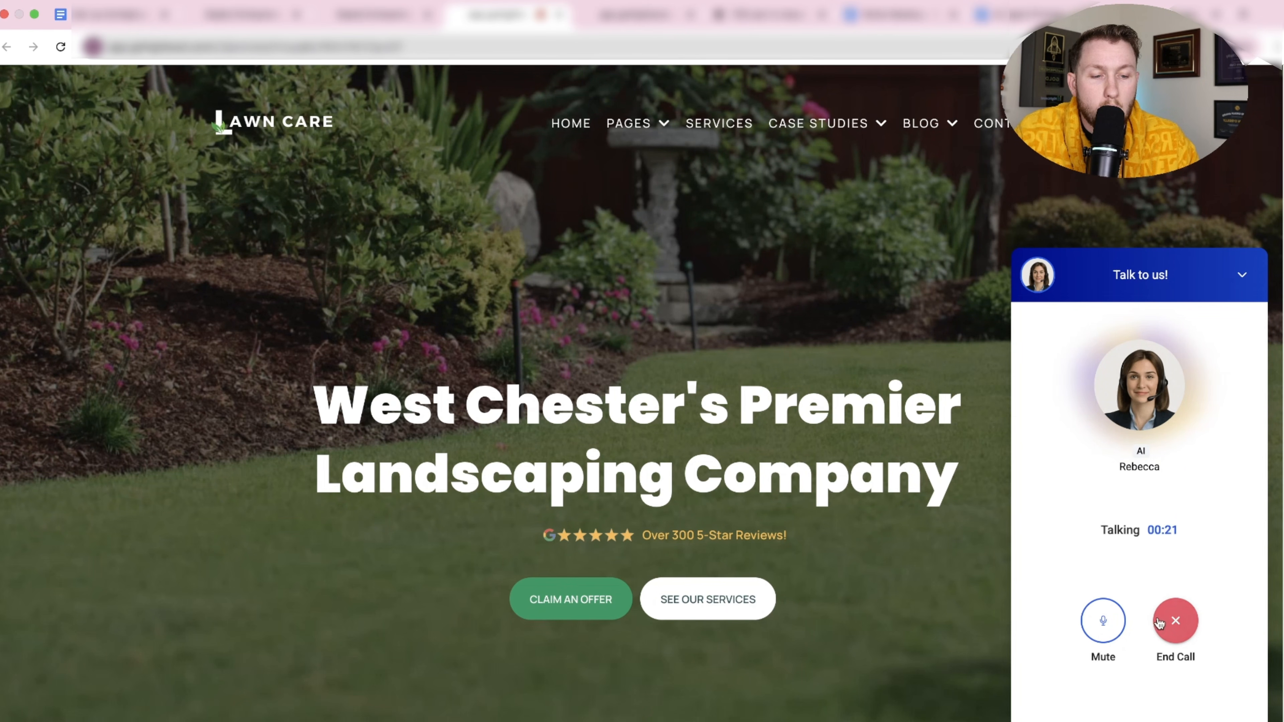
click(1183, 622)
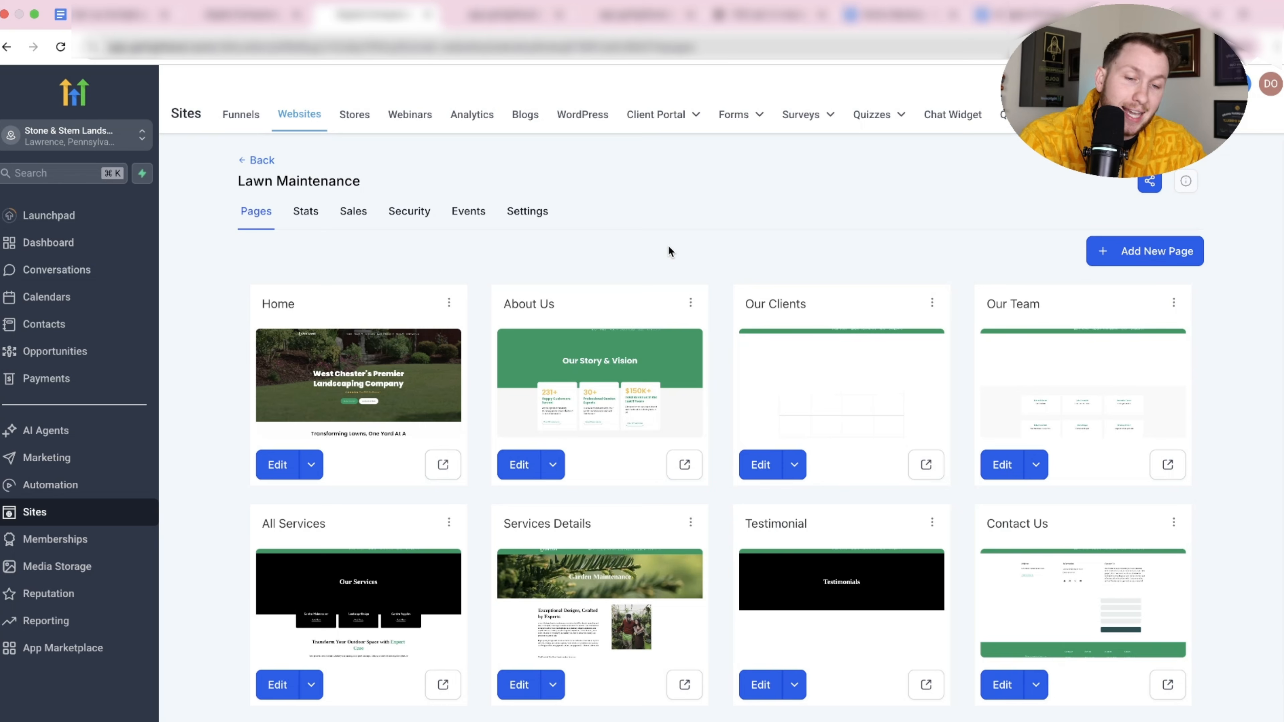
Select the Rebbeca widget's full embed script, then close the Unable to find form popup.
click(985, 117)
click(285, 300)
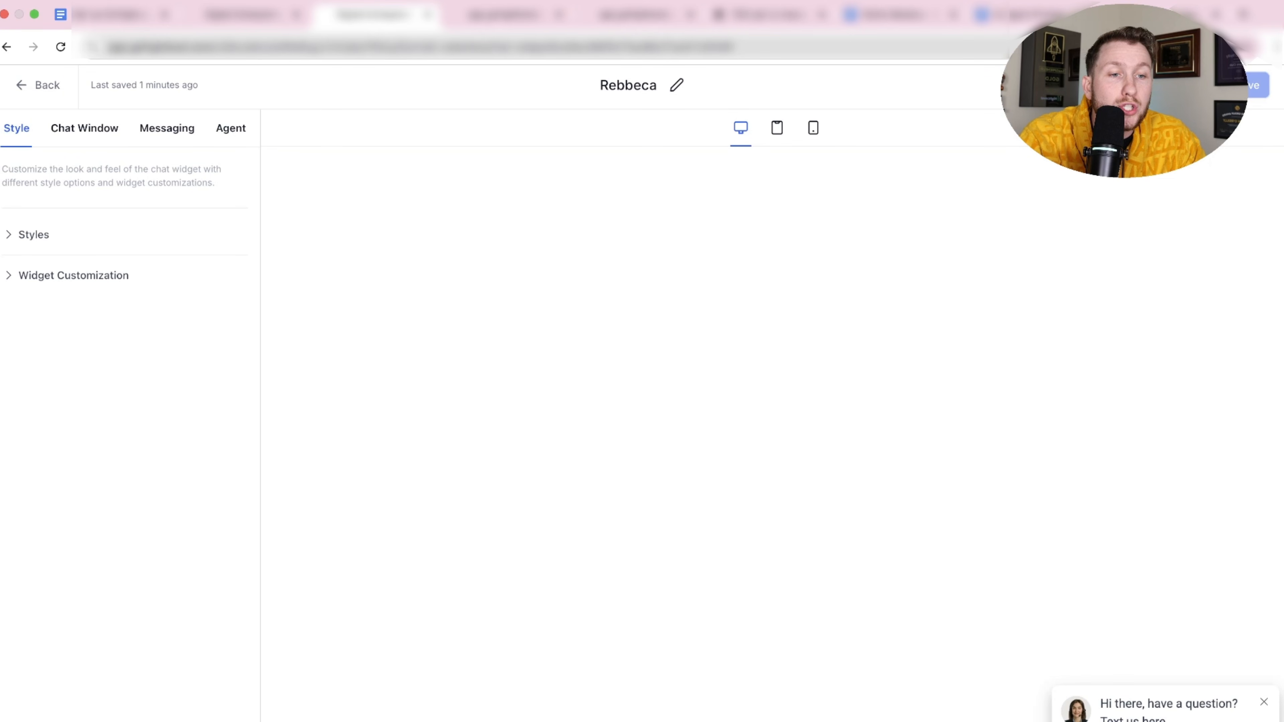
click(1175, 85)
drag(582, 462, 368, 388)
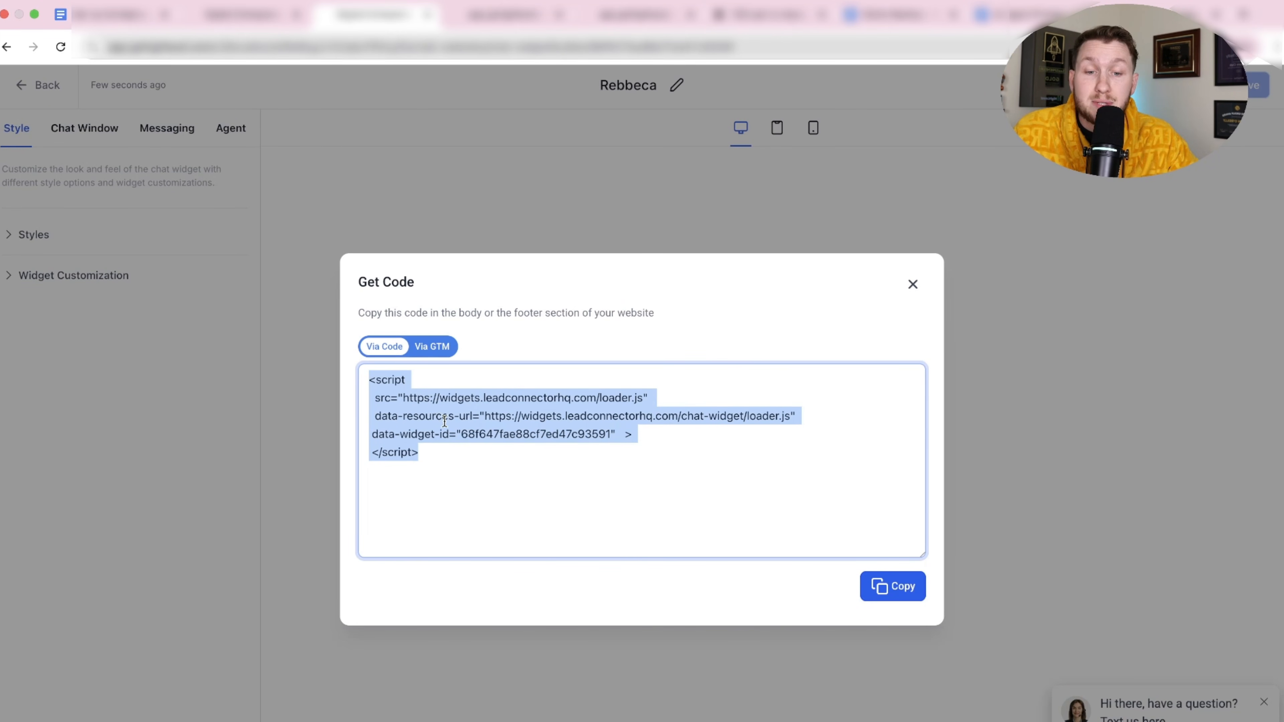
click(469, 453)
key(super+a)
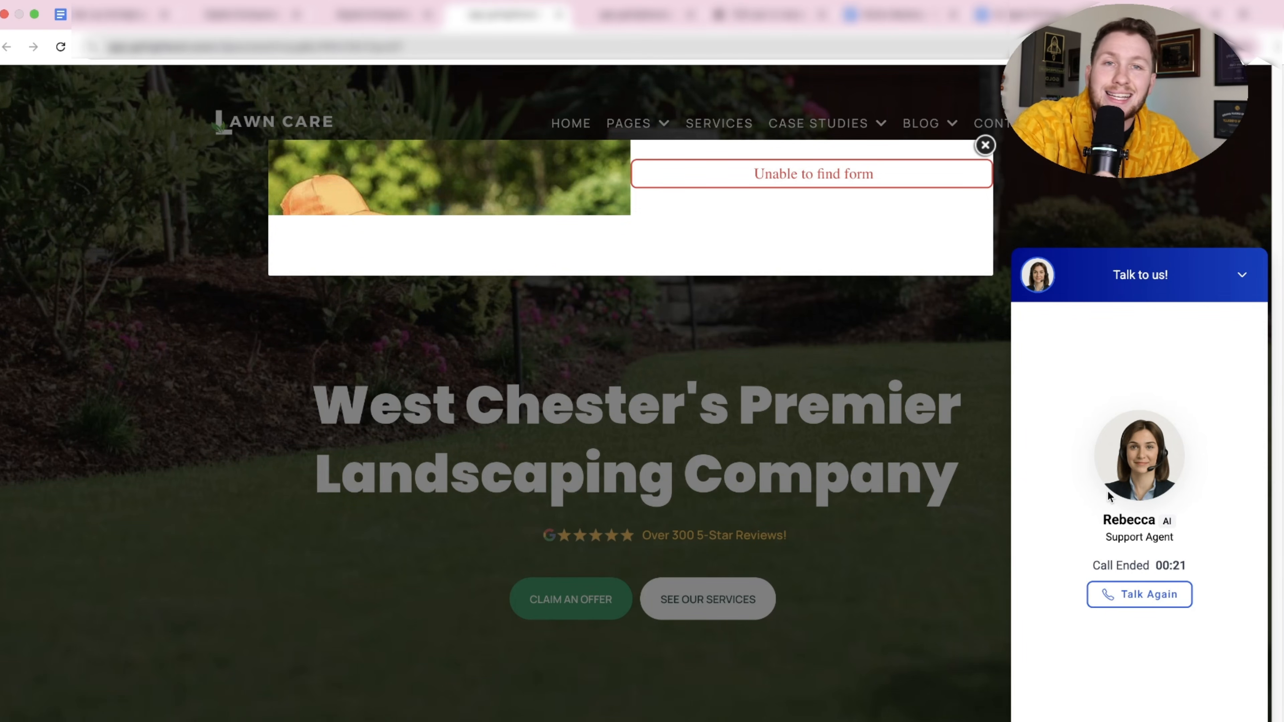
click(987, 148)
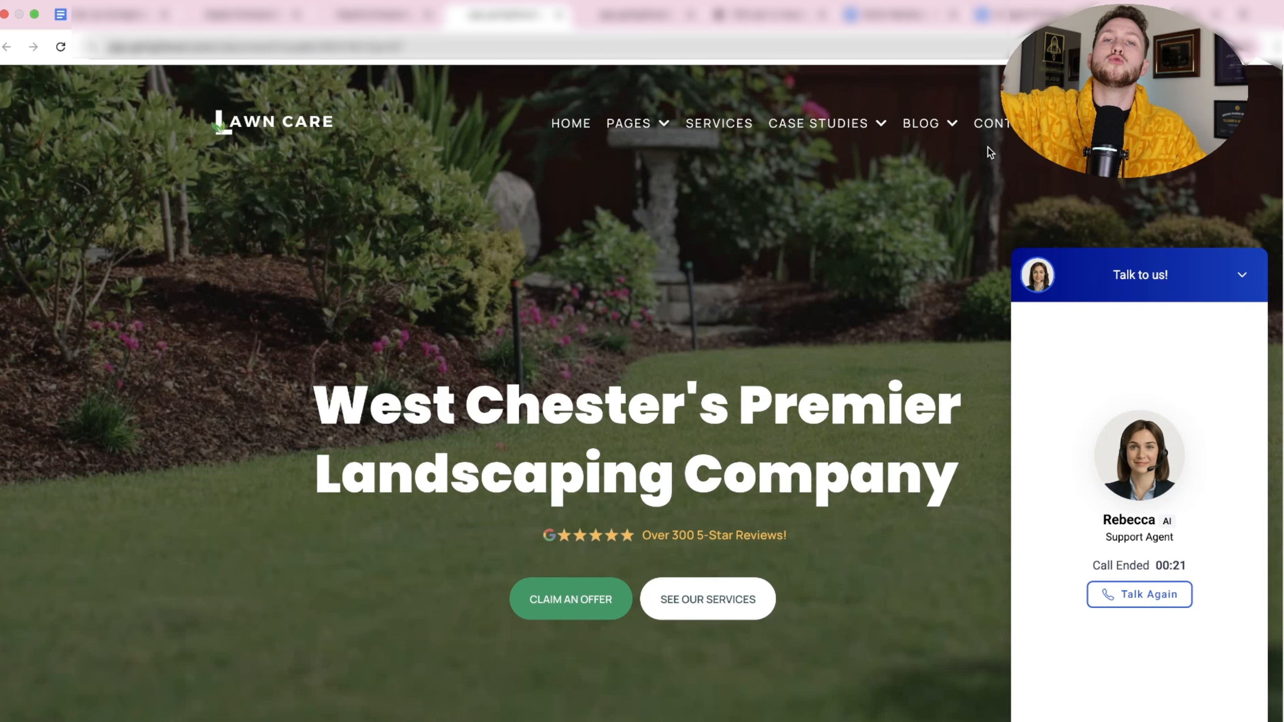